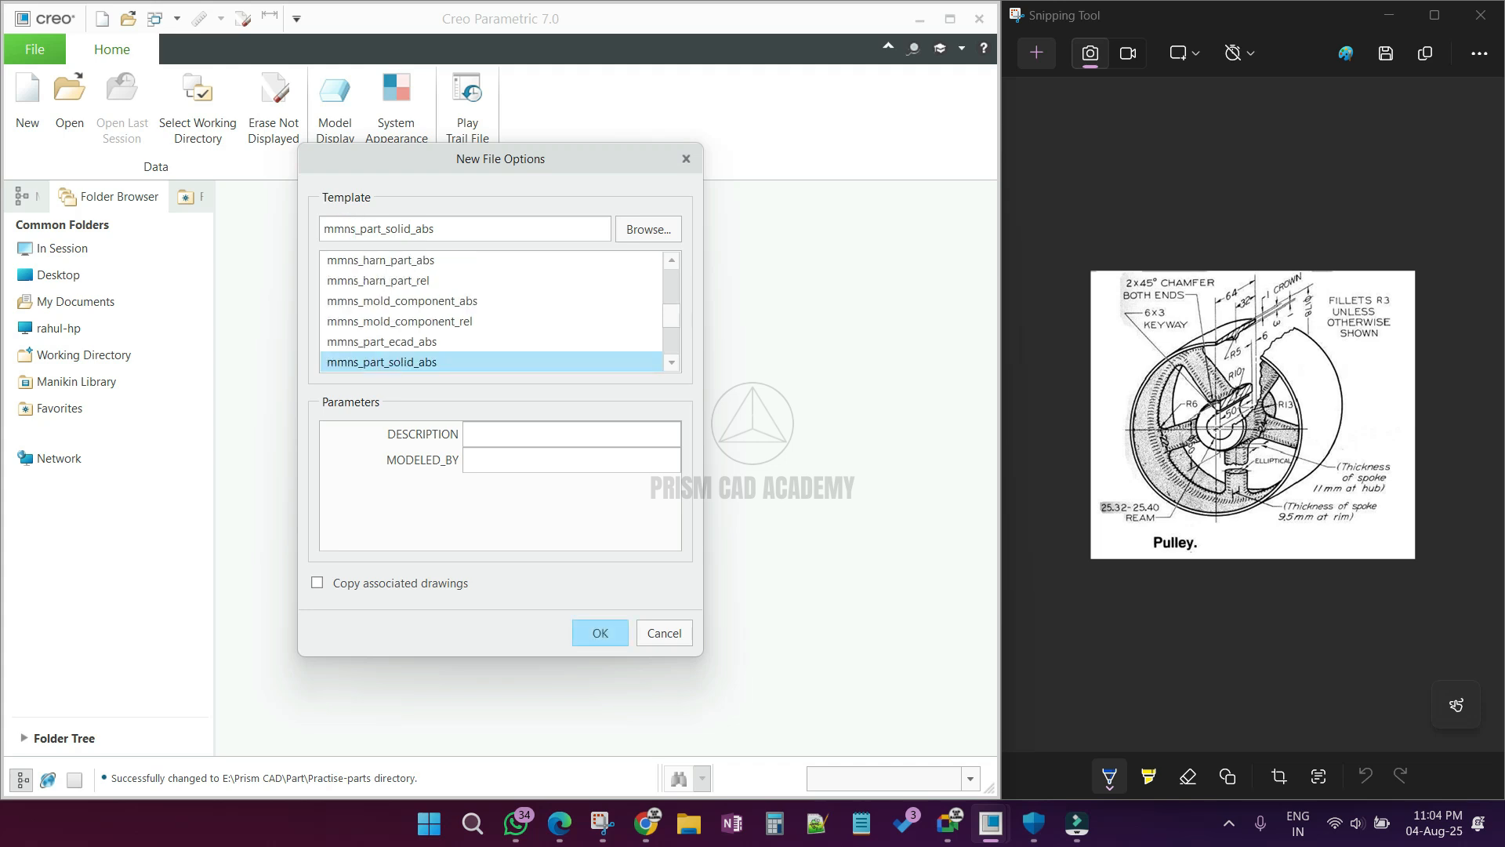
# Step: Create the new part from the mmns_part_solid_abs template
pyautogui.click(588, 641)
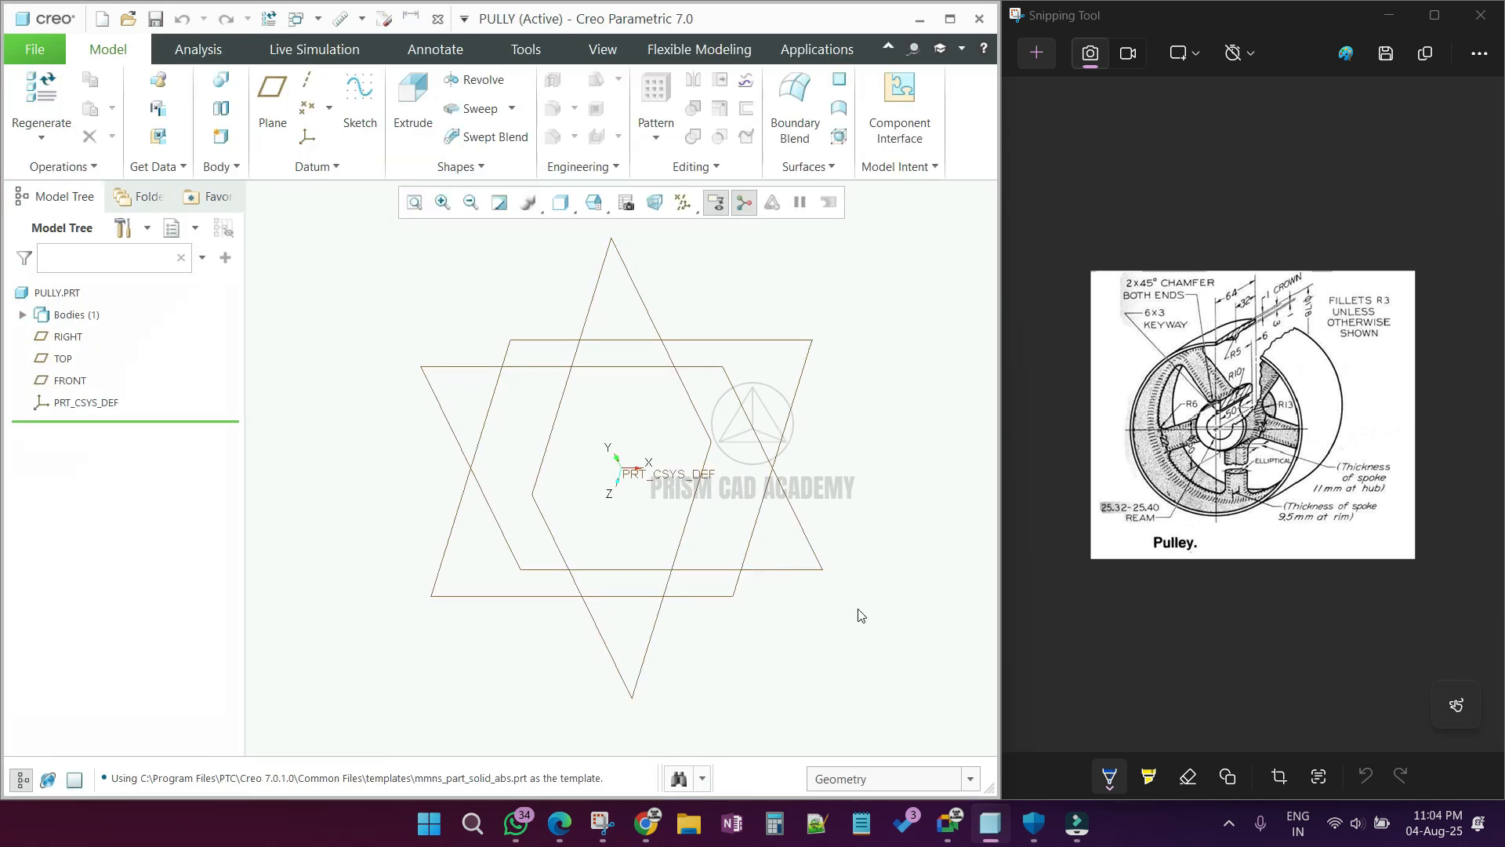
# Step: Mark the front, right and top view directions on the pulley drawing with arrows labelled F, R and T
pyautogui.click(1092, 547)
pyautogui.moveTo(1097, 547)
pyautogui.mouseDown()
pyautogui.moveTo(1125, 529)
pyautogui.moveTo(1124, 586)
pyautogui.moveTo(1137, 555)
pyautogui.moveTo(1139, 567)
pyautogui.mouseUp()
pyautogui.moveTo(1386, 436)
pyautogui.mouseDown()
pyautogui.moveTo(1347, 425)
pyautogui.moveTo(1385, 392)
pyautogui.moveTo(1403, 439)
pyautogui.mouseUp()
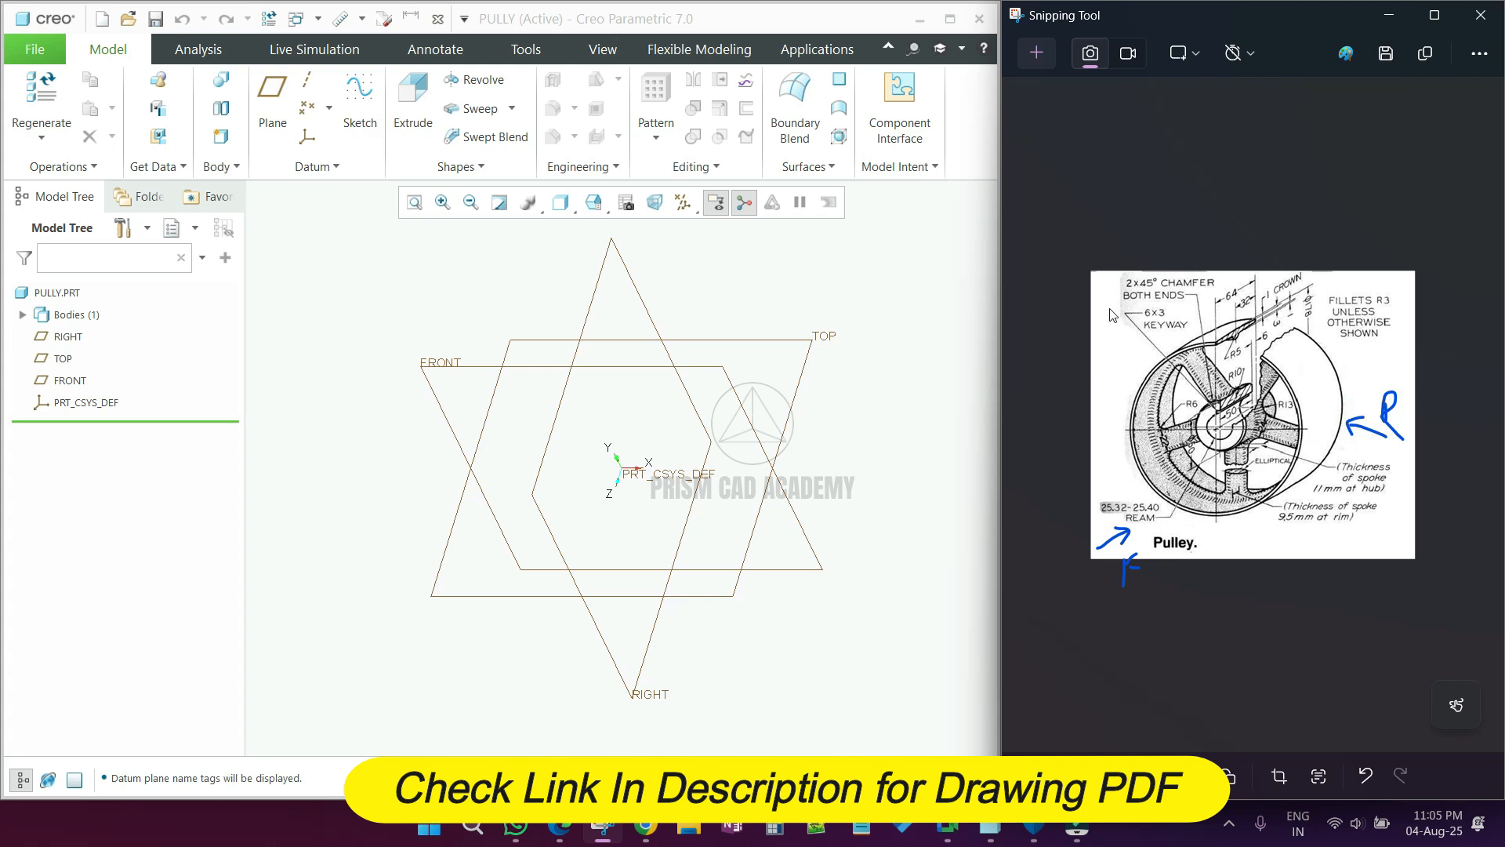
pyautogui.moveTo(1212, 256)
pyautogui.mouseDown()
pyautogui.moveTo(1208, 290)
pyautogui.moveTo(1232, 242)
pyautogui.mouseUp()
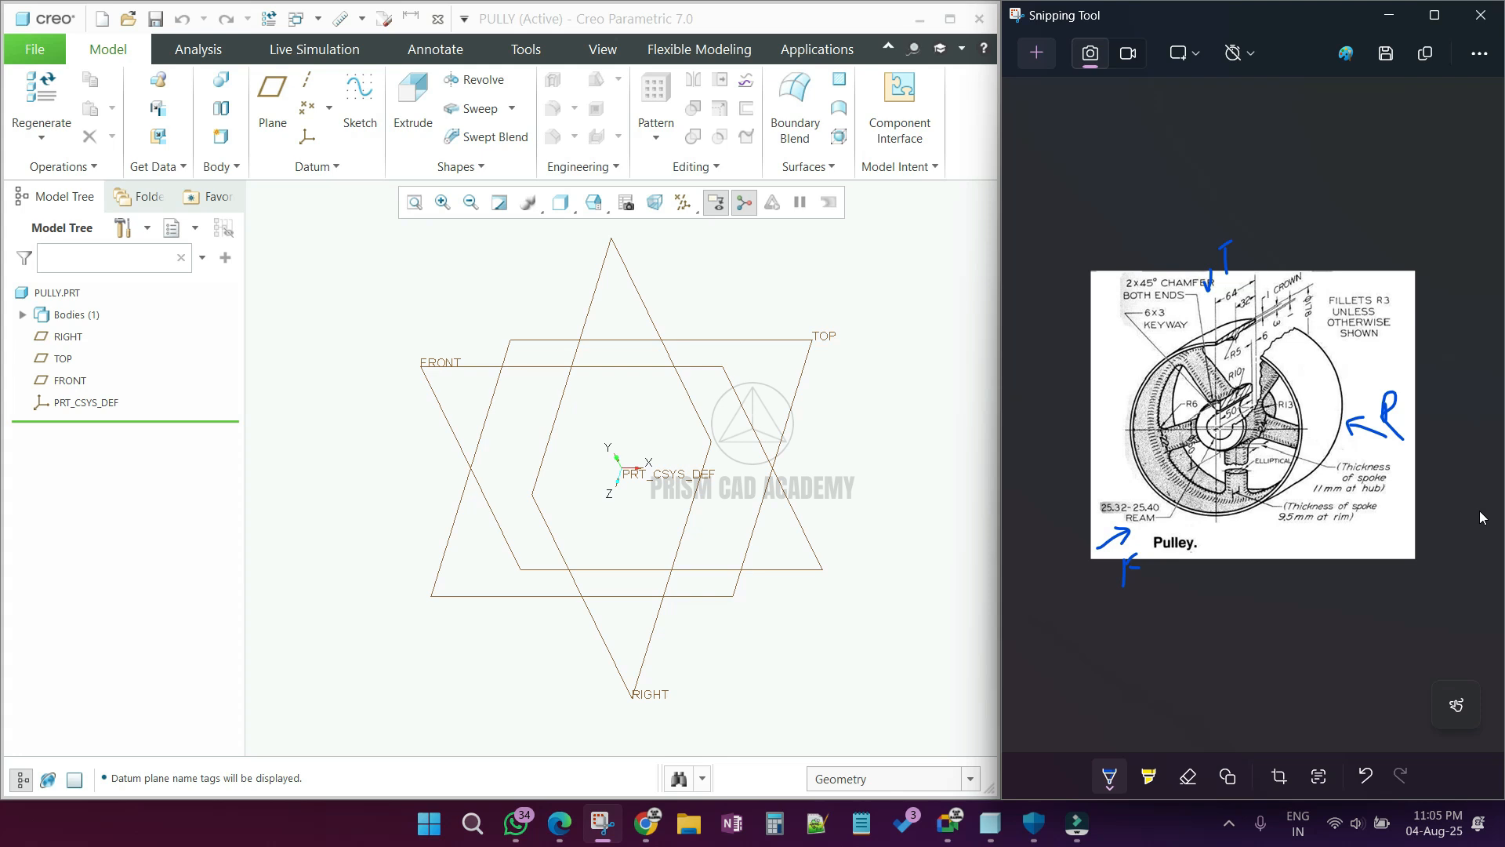
# Step: Start a Revolve sketch on the RIGHT datum plane, oriented with the TOP datum plane facing up
pyautogui.click(590, 301)
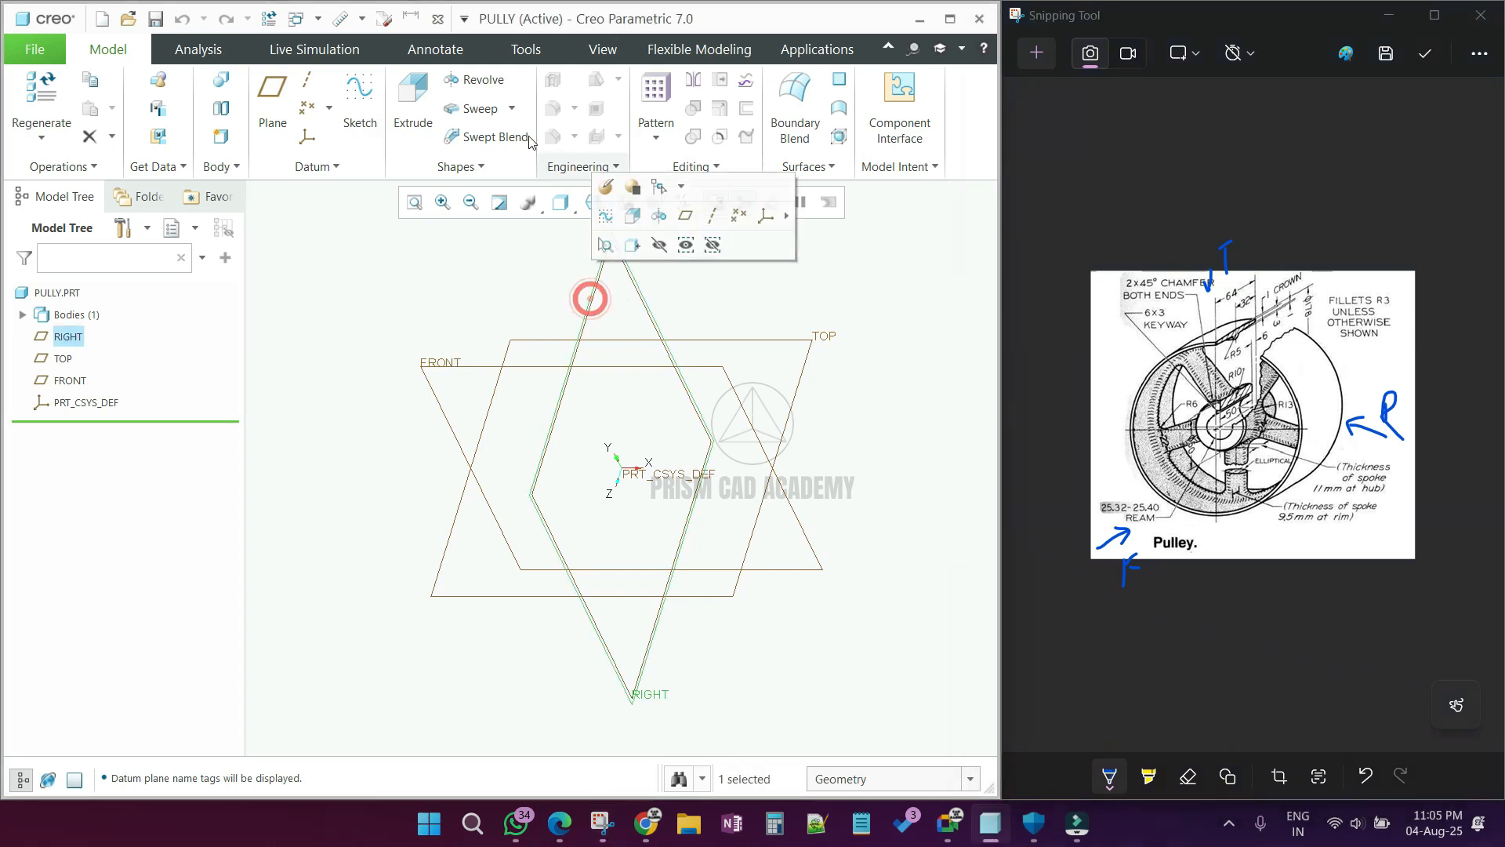
pyautogui.click(479, 81)
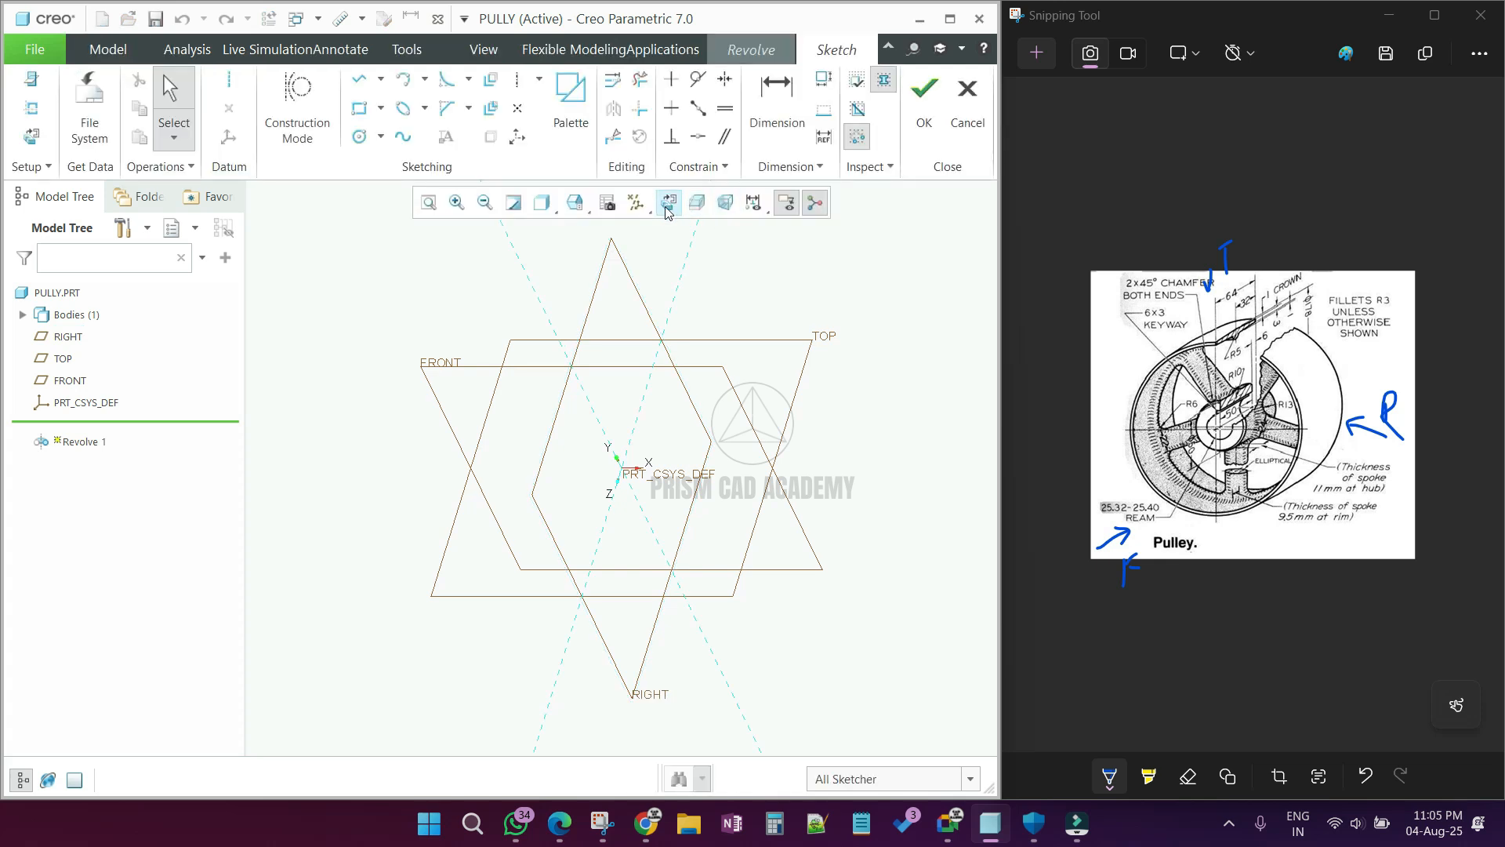
pyautogui.click(665, 203)
pyautogui.click(31, 79)
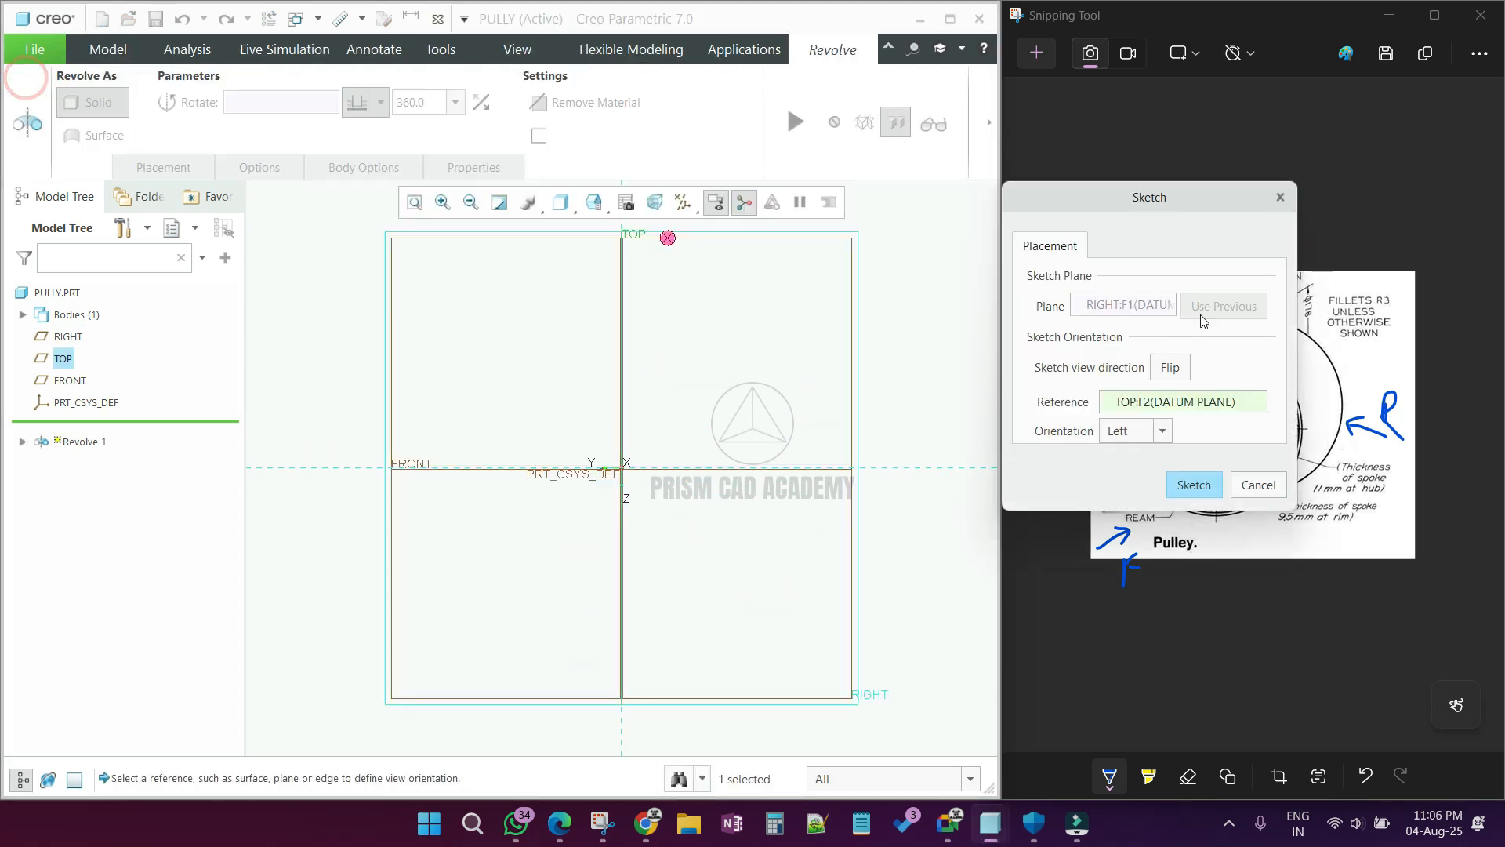
pyautogui.click(1165, 429)
pyautogui.click(1133, 454)
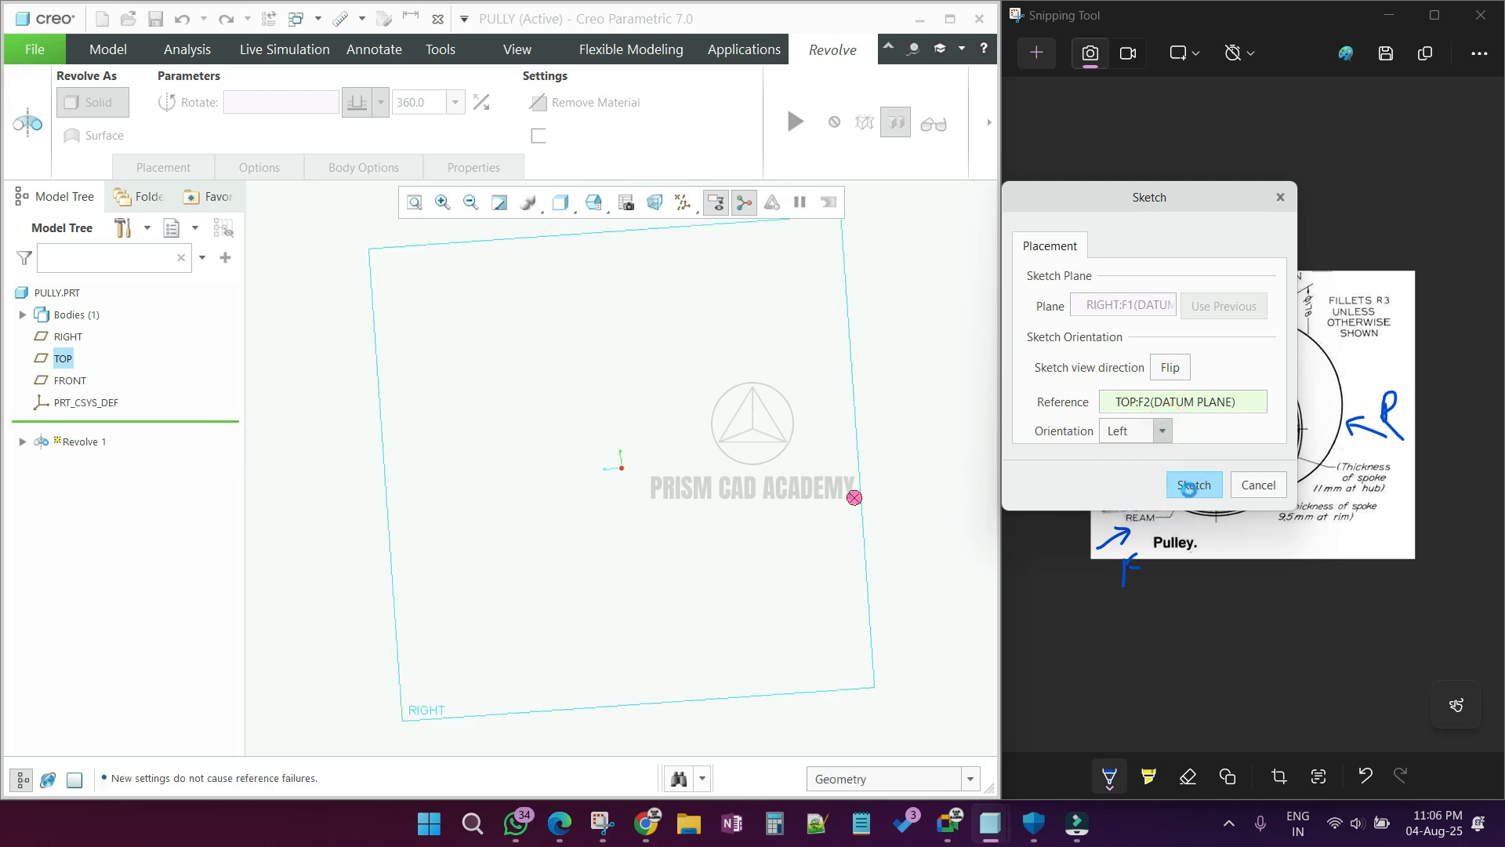
pyautogui.click(1194, 486)
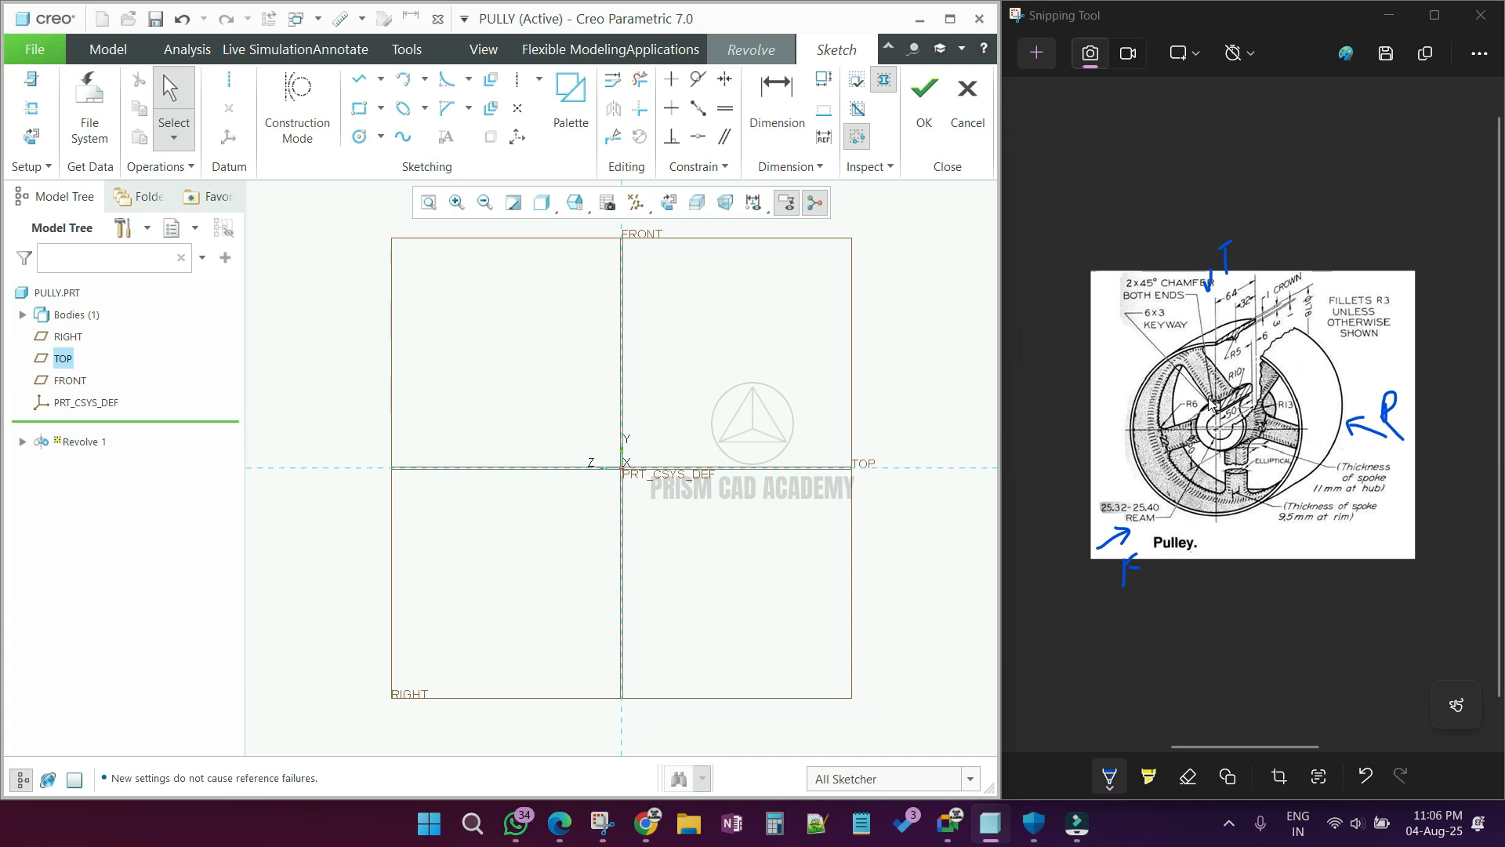
# Step: Place a horizontal centerline through the origin along the TOP plane as the axis of revolution
pyautogui.click(228, 80)
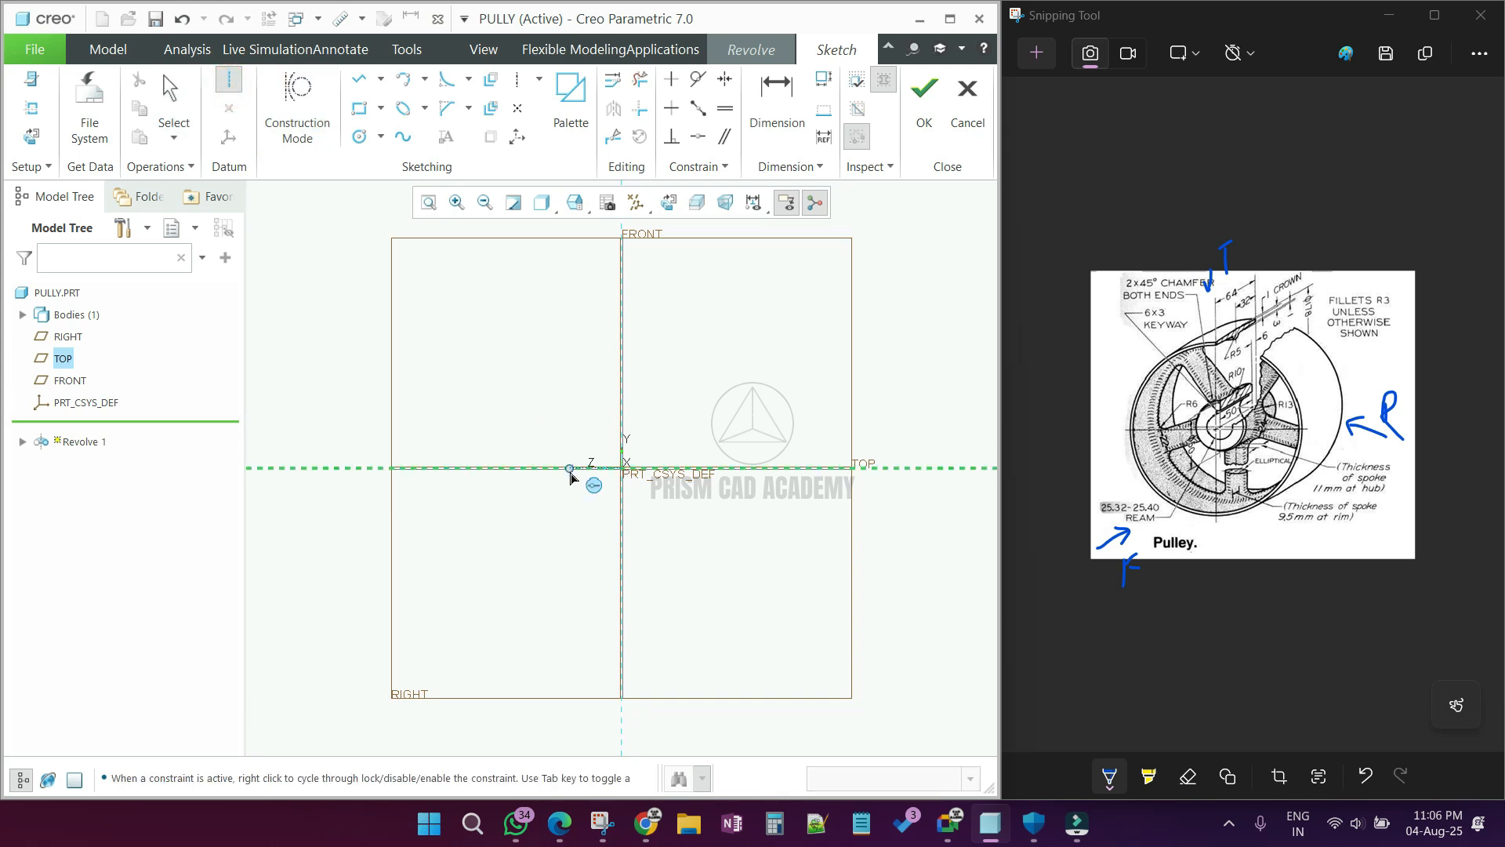
pyautogui.click(623, 468)
pyautogui.click(712, 467)
pyautogui.middleClick(839, 413)
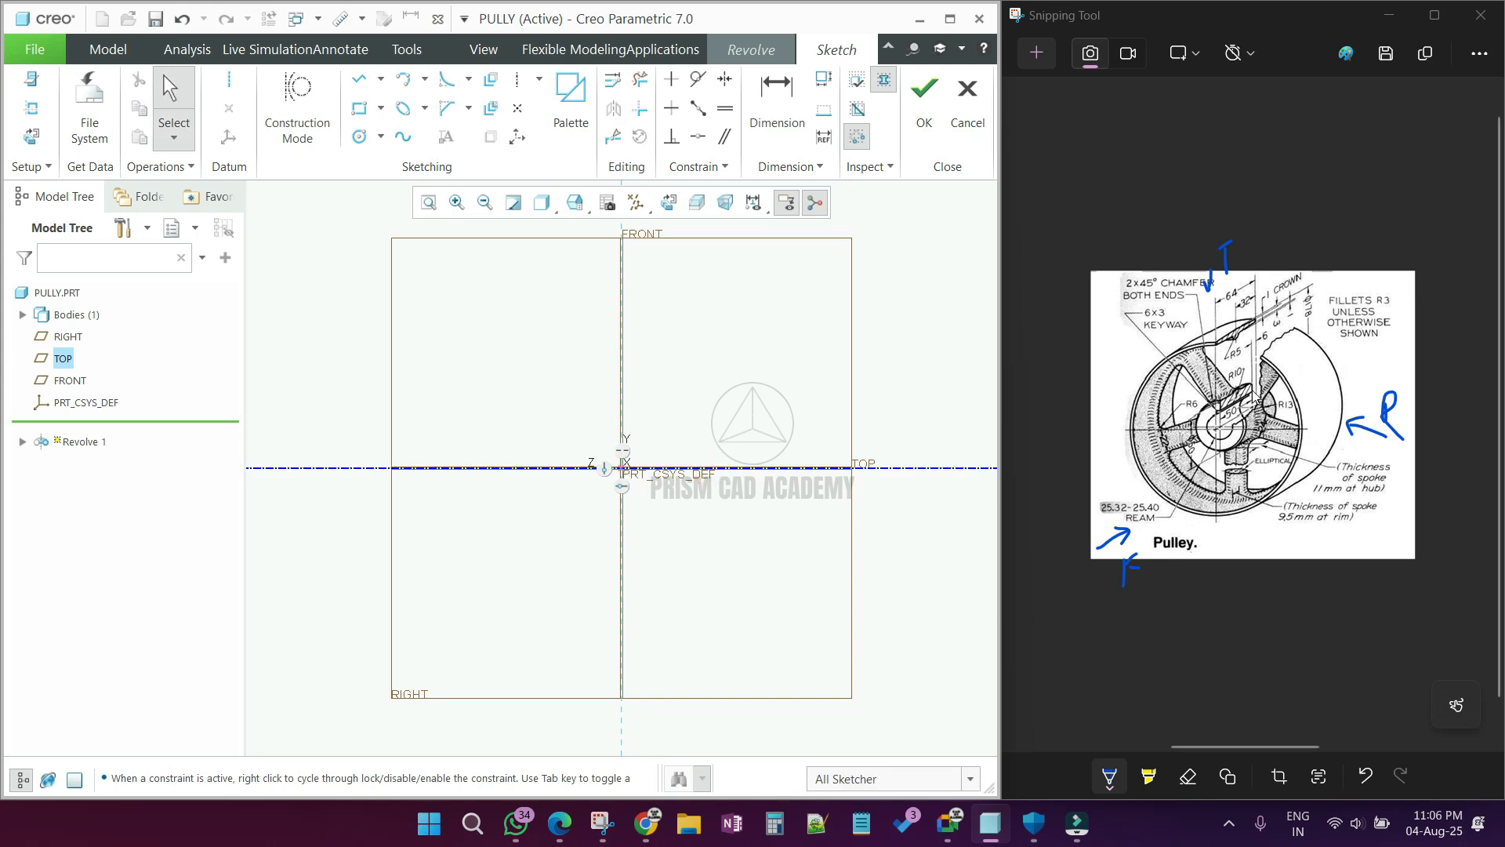
# Step: Add a vertical sketch centerline through the origin along the FRONT plane
pyautogui.click(361, 109)
pyautogui.click(520, 89)
pyautogui.click(623, 468)
pyautogui.click(629, 315)
pyautogui.middleClick(672, 329)
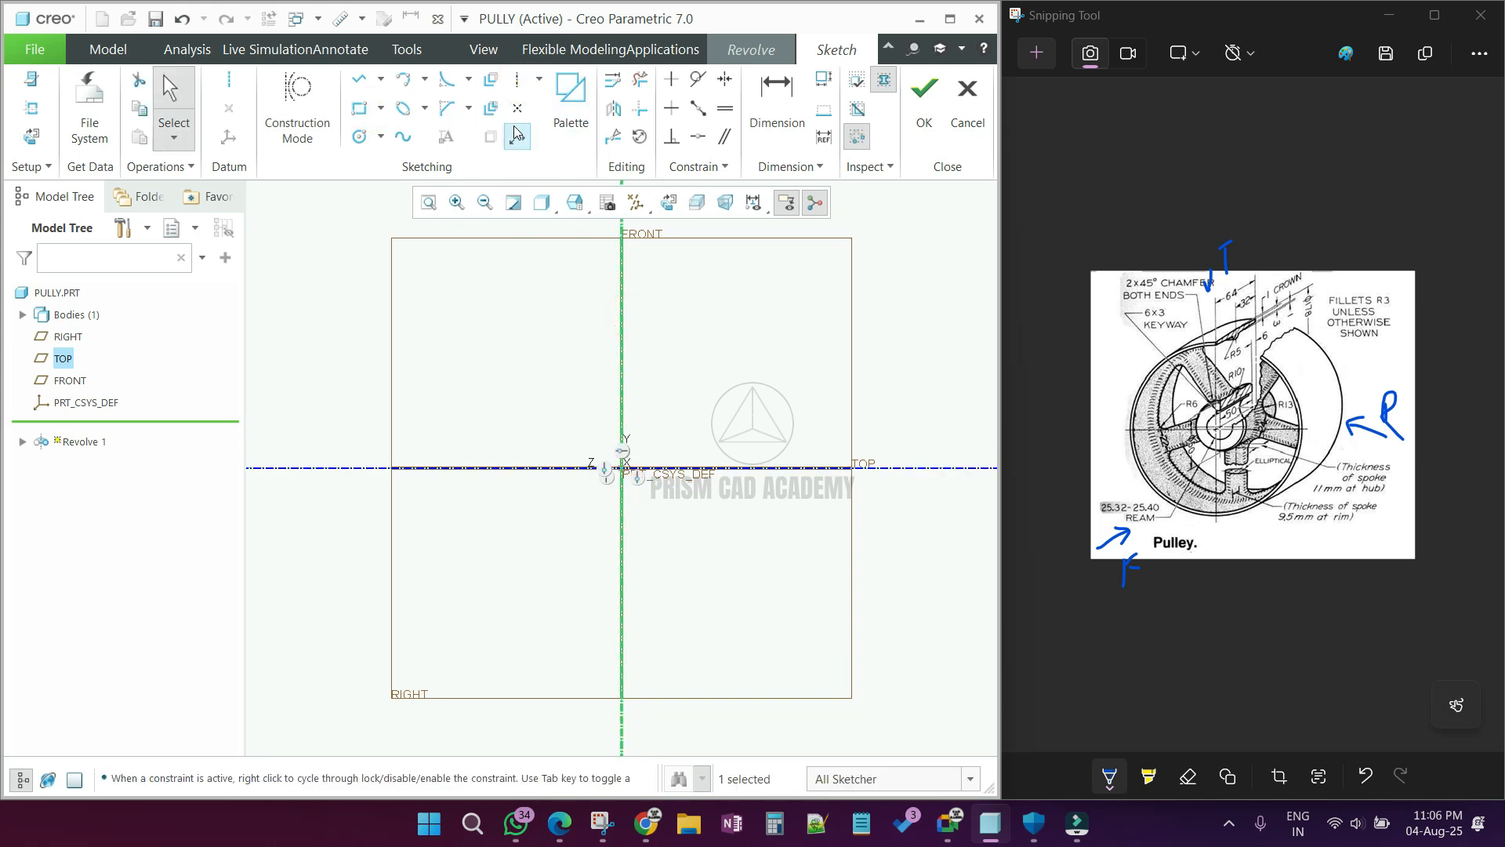
# Step: Sketch a hub rectangle above the revolve axis, symmetric about the vertical centerline, and set its width to 50 mm
pyautogui.click(360, 108)
pyautogui.click(560, 408)
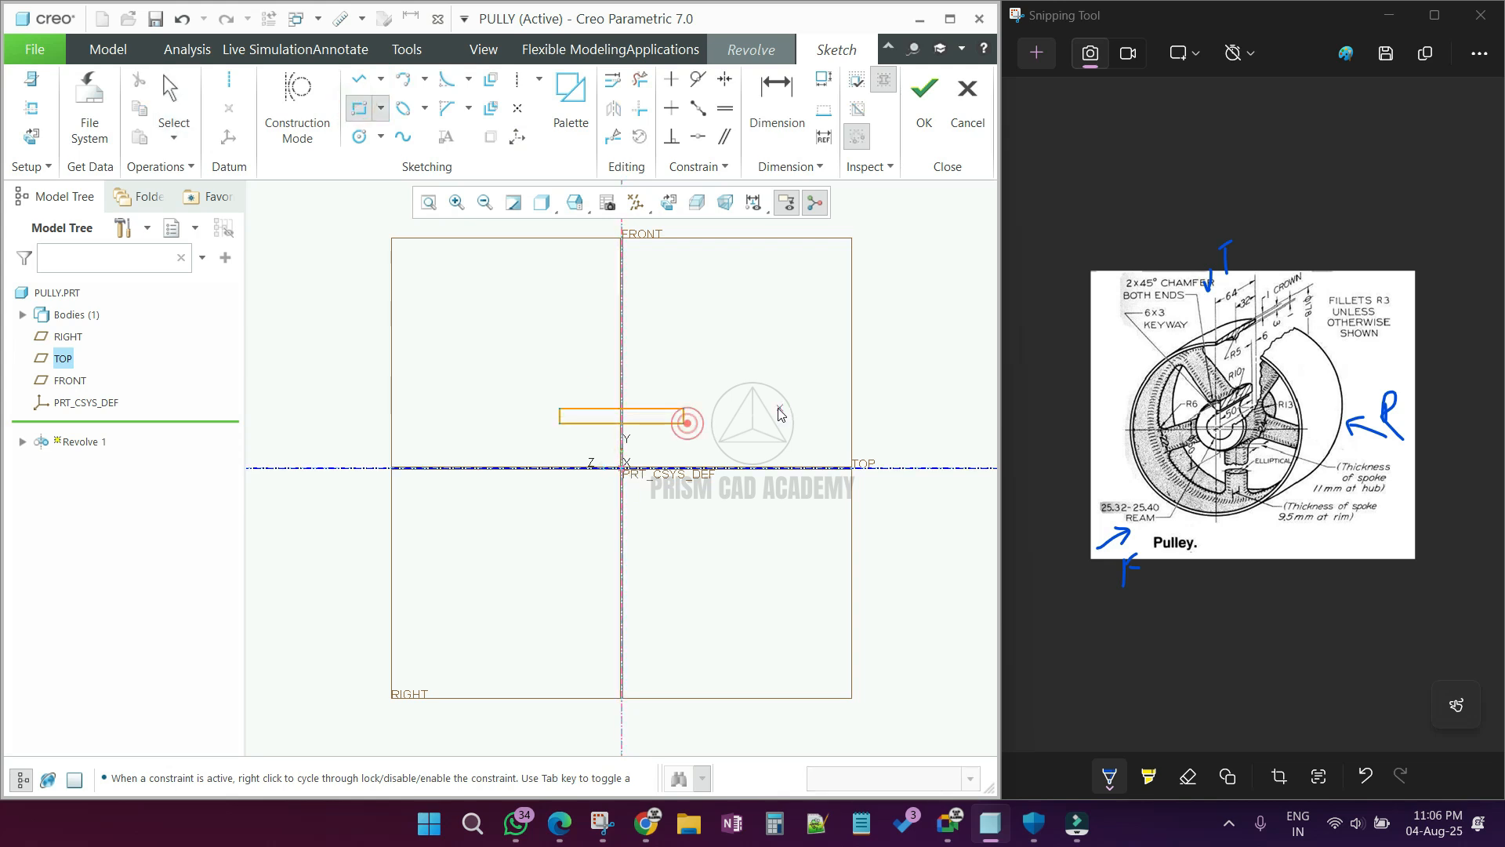
pyautogui.click(684, 424)
pyautogui.middleClick(684, 424)
pyautogui.write('50')
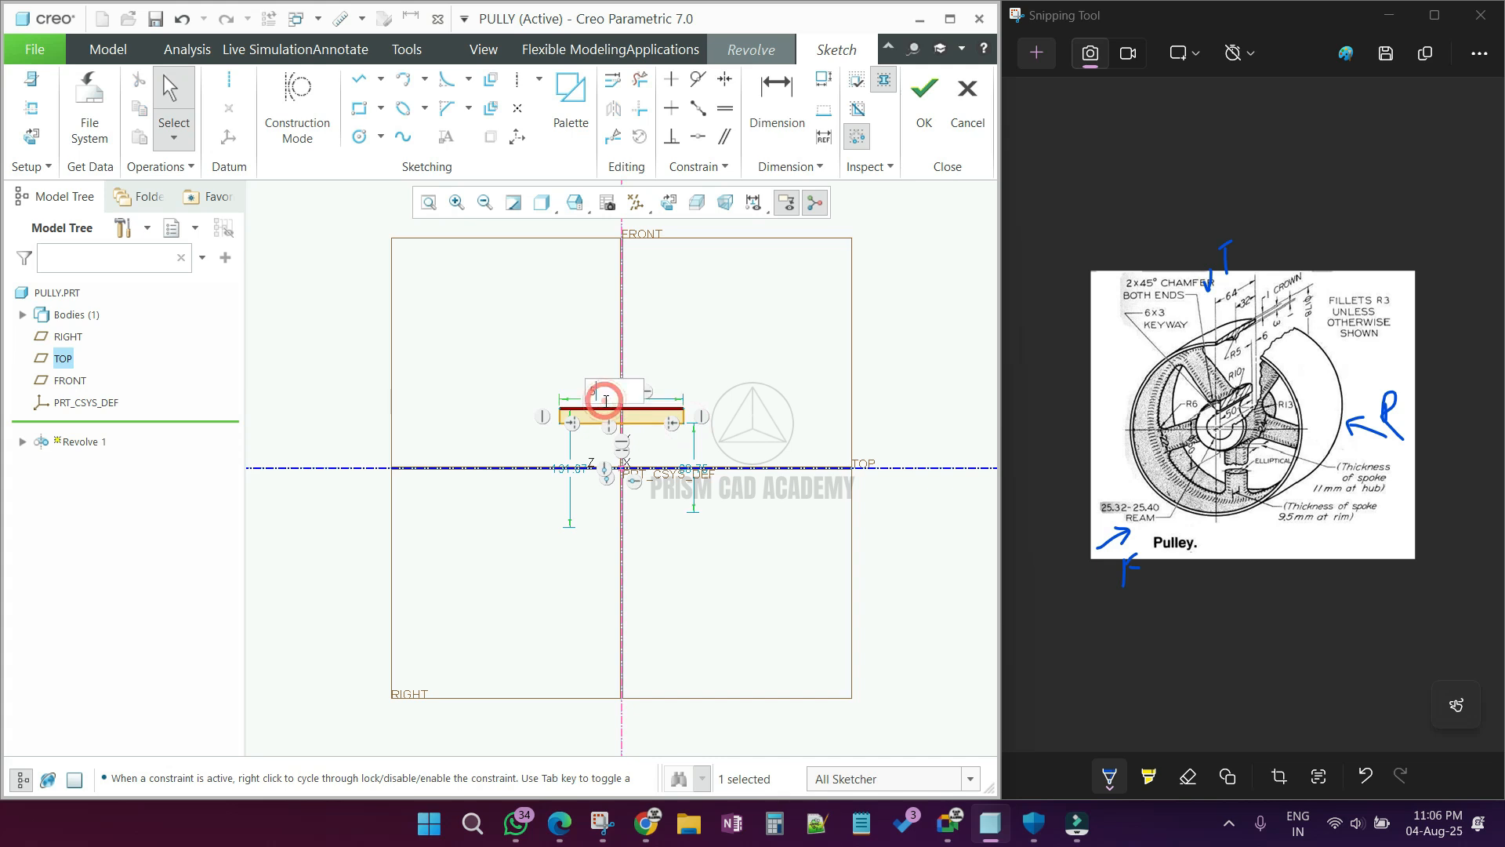
pyautogui.press('Return')
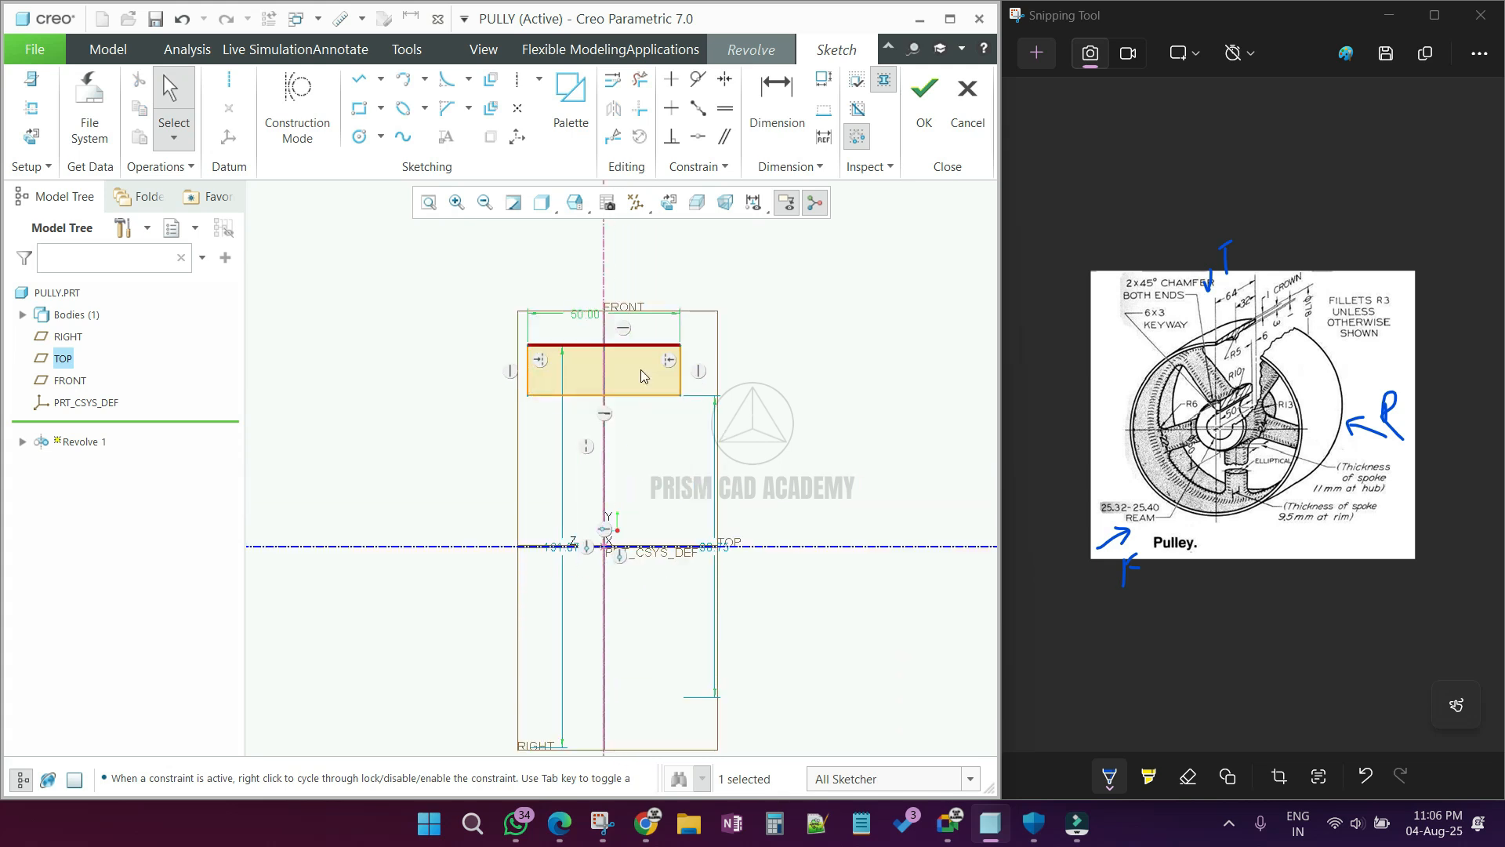
# Step: Set the hub rectangle's inner diameter to 25.4 mm and its outer diameter to 50 mm
pyautogui.scroll(2, 652, 375)
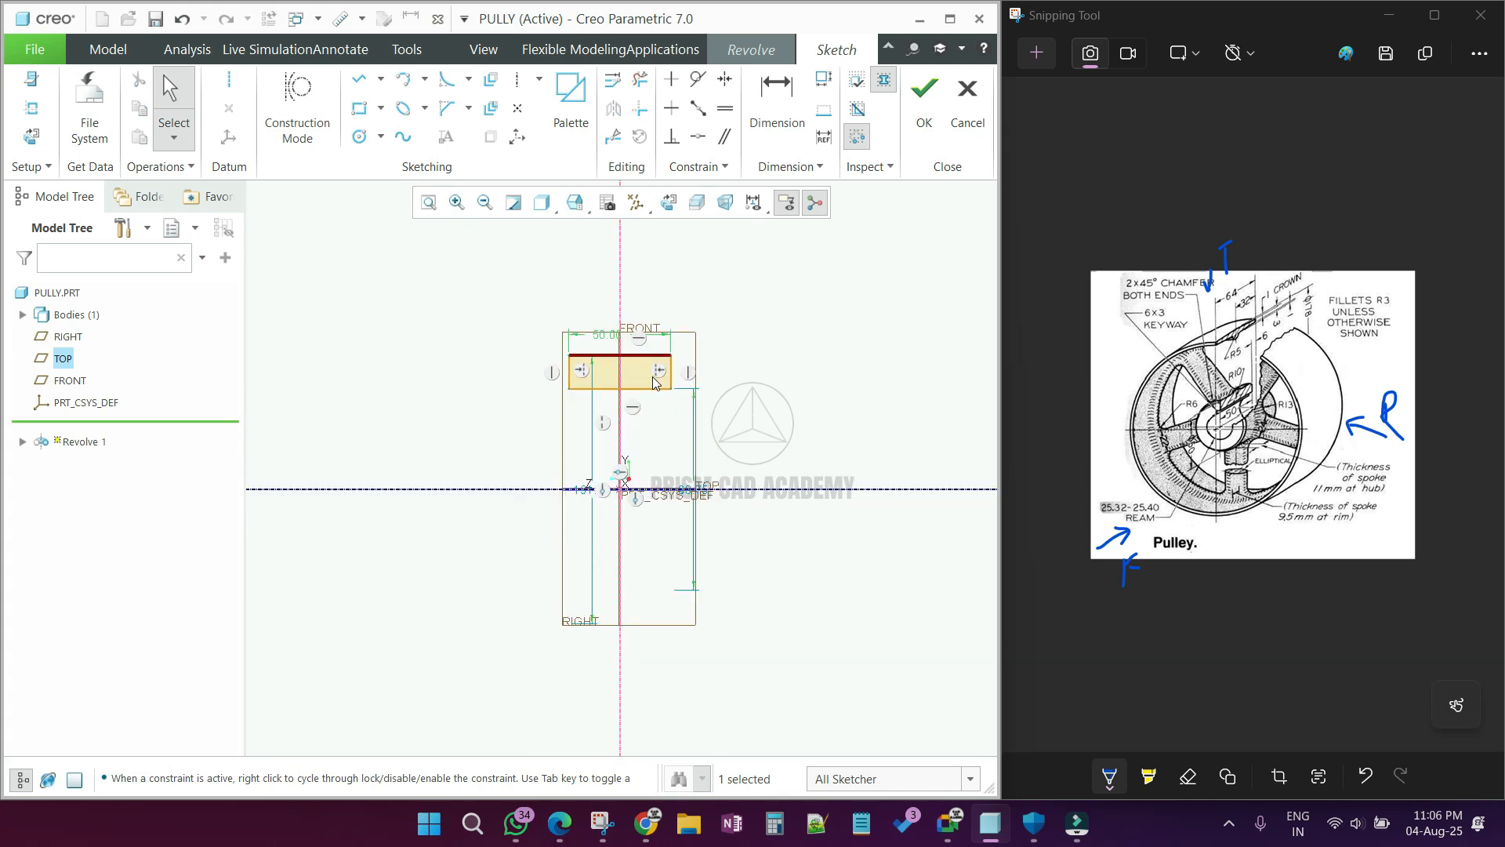
pyautogui.moveTo(577, 493); pyautogui.dragTo(447, 488)
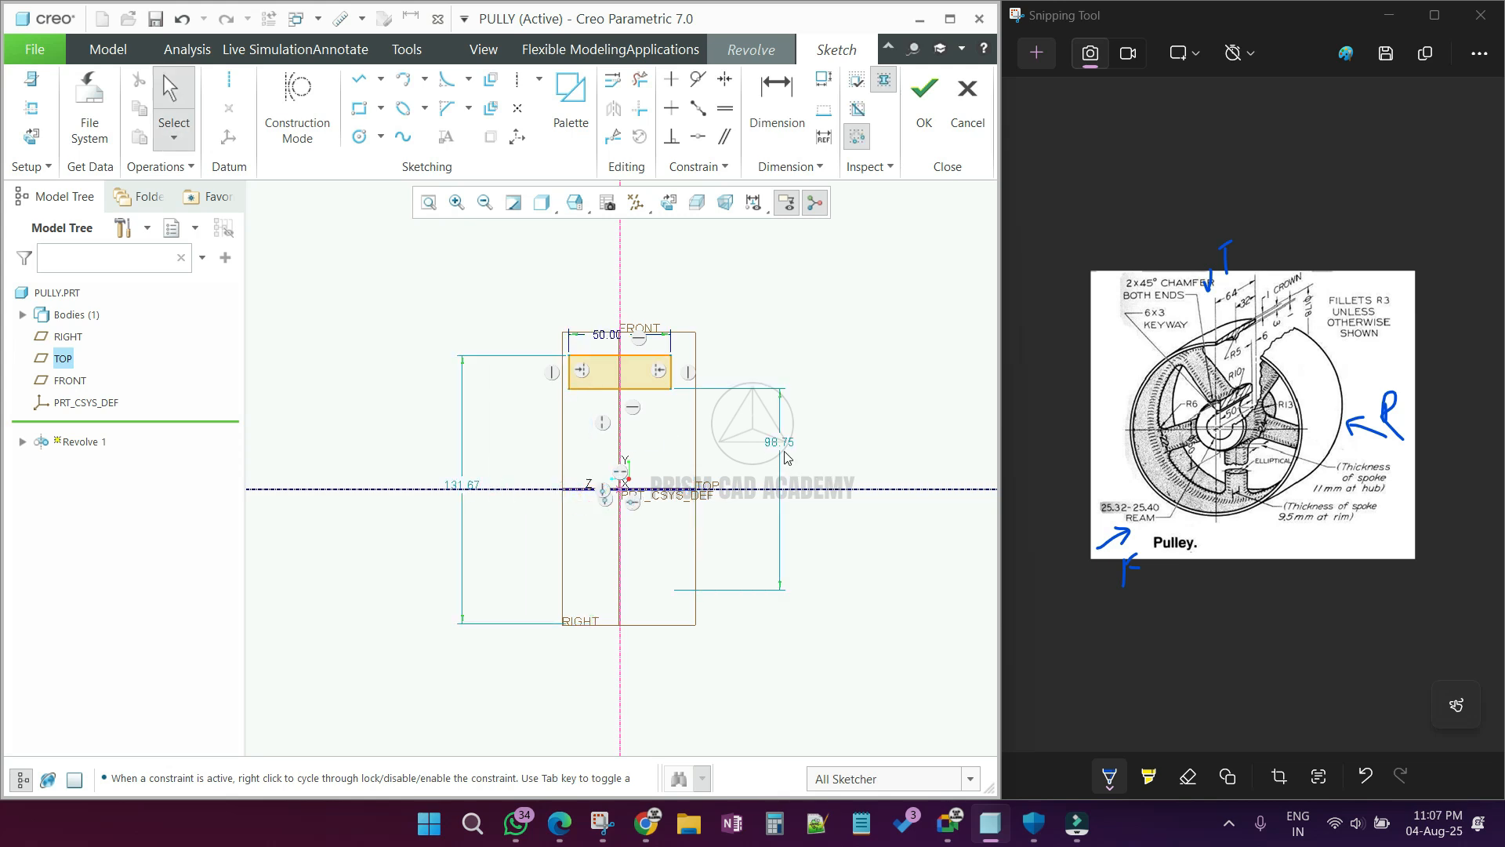
pyautogui.doubleClick(780, 443)
pyautogui.write('25.40')
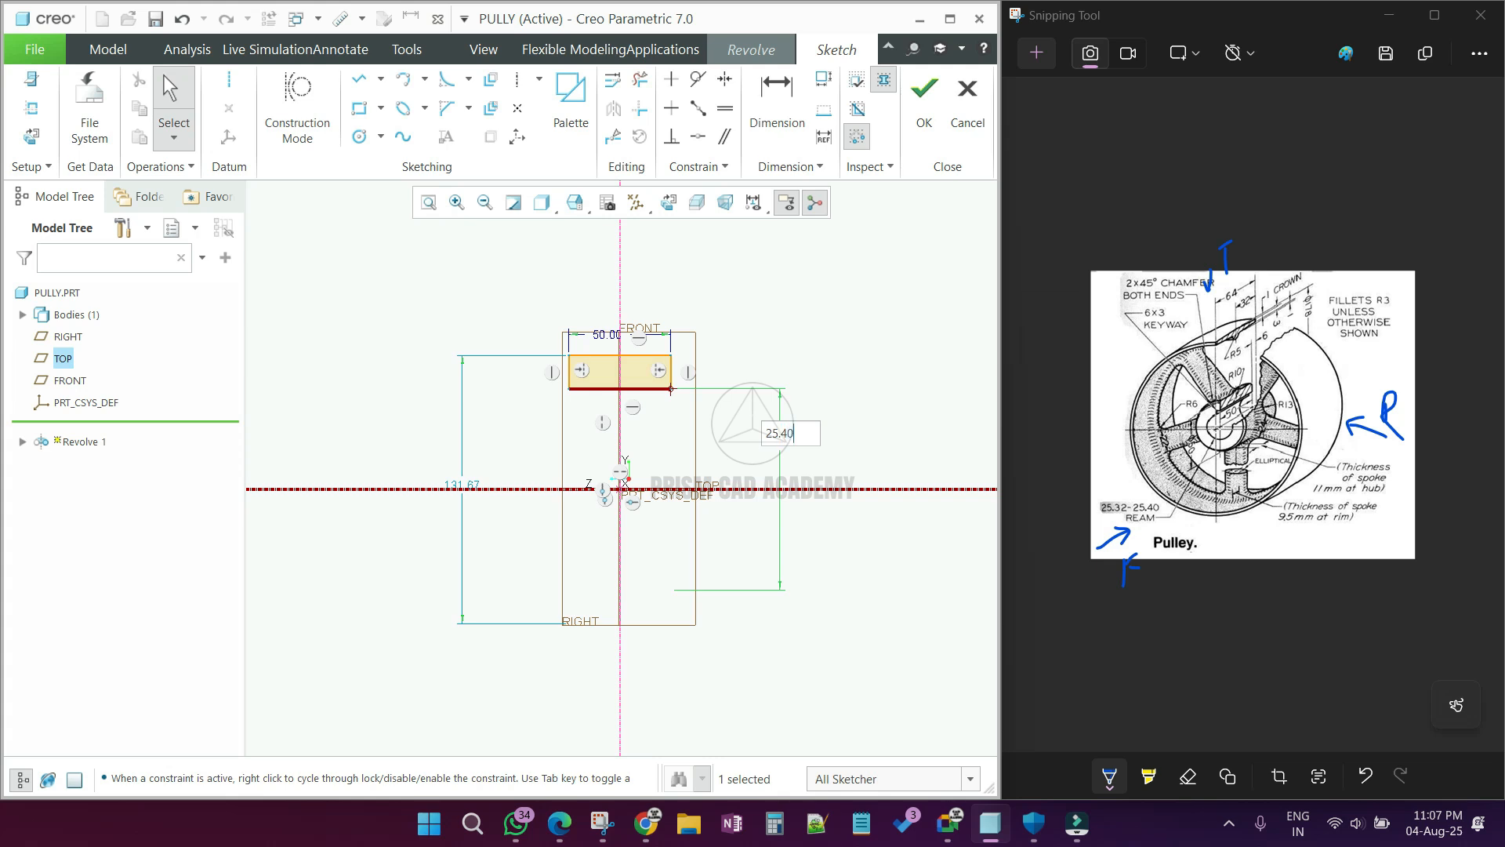
pyautogui.press('Return')
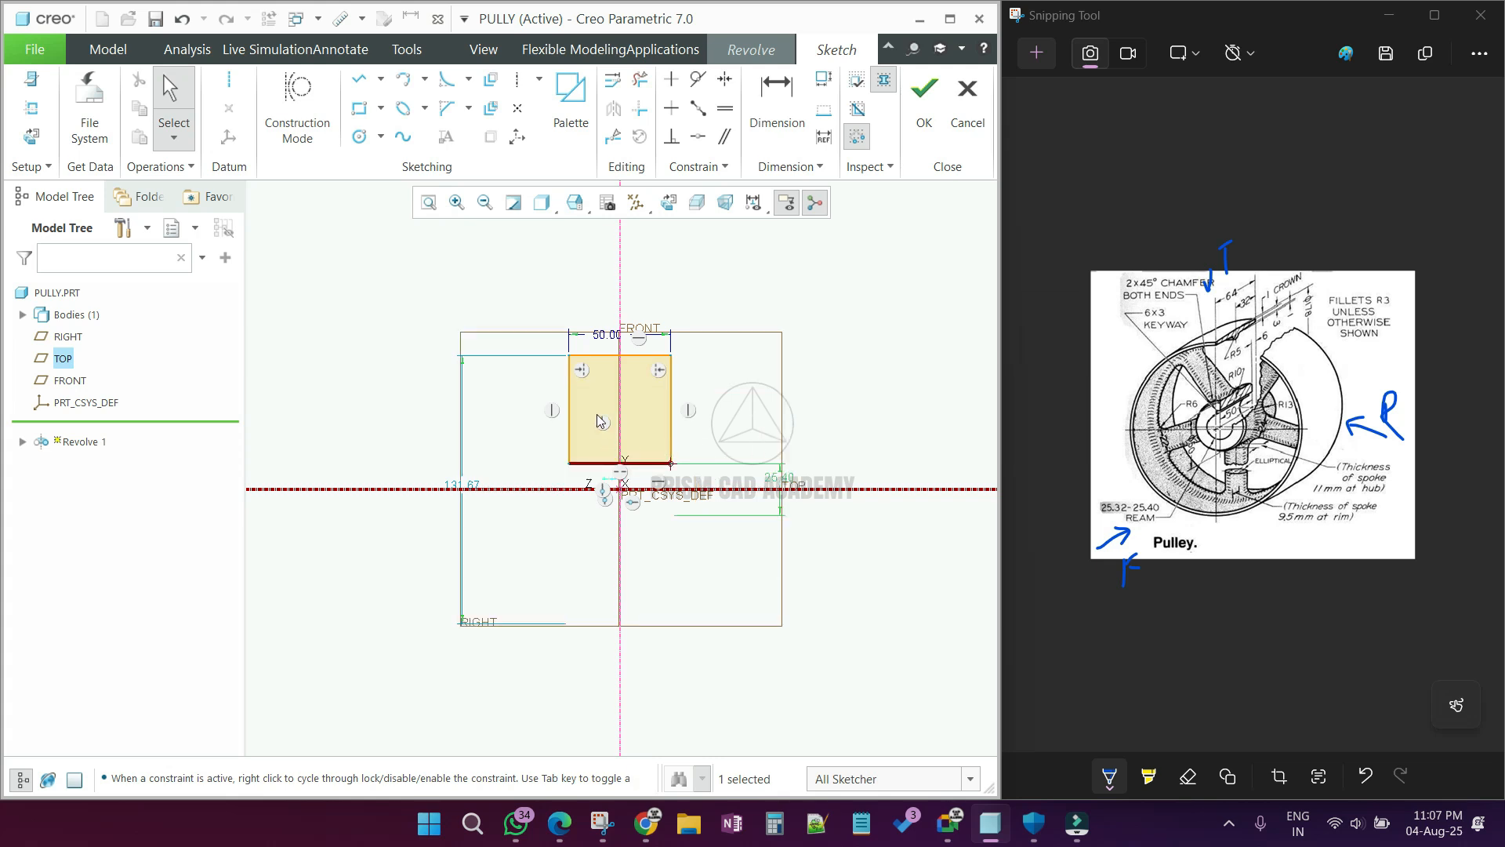
pyautogui.doubleClick(461, 492)
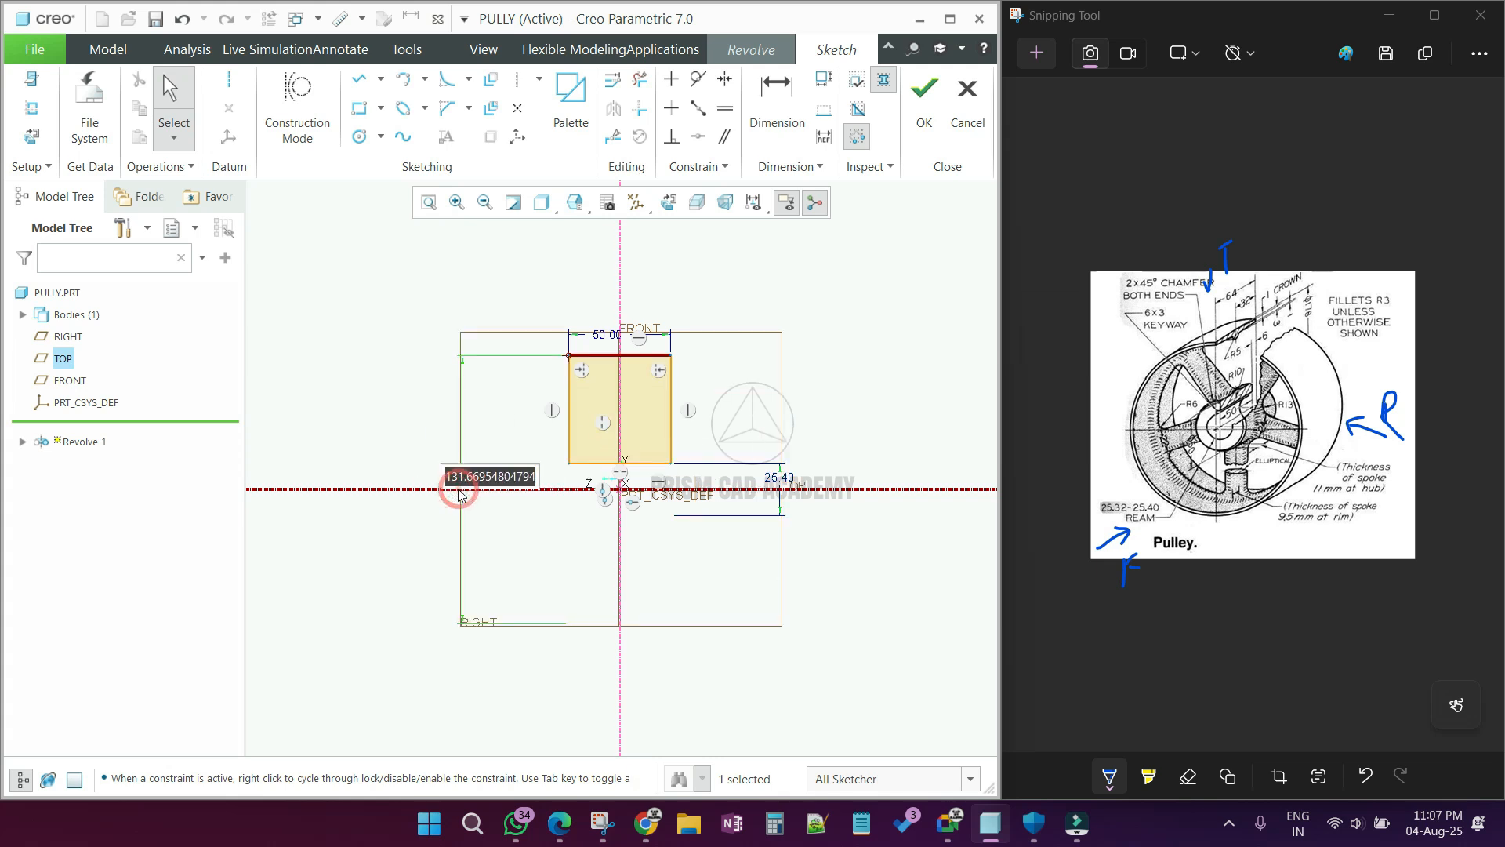
pyautogui.write('50')
pyautogui.press('Return')
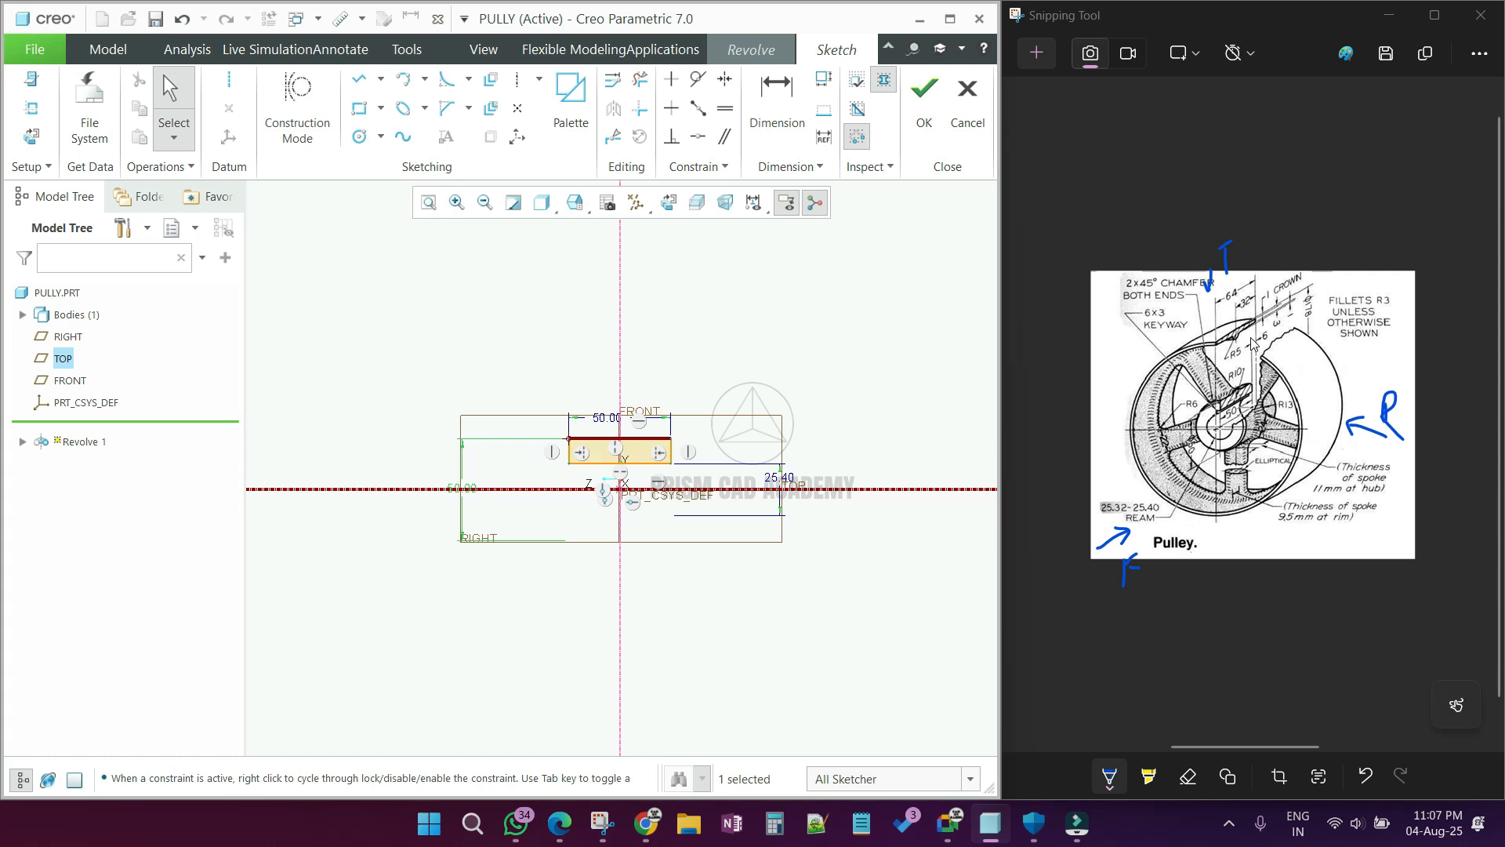
# Step: Sketch a horizontal line about 67 mm long well above the hub rectangle, symmetric about the vertical centerline
pyautogui.keyDown('ctrl'); pyautogui.scroll(4, 1252, 343); pyautogui.keyUp('ctrl')
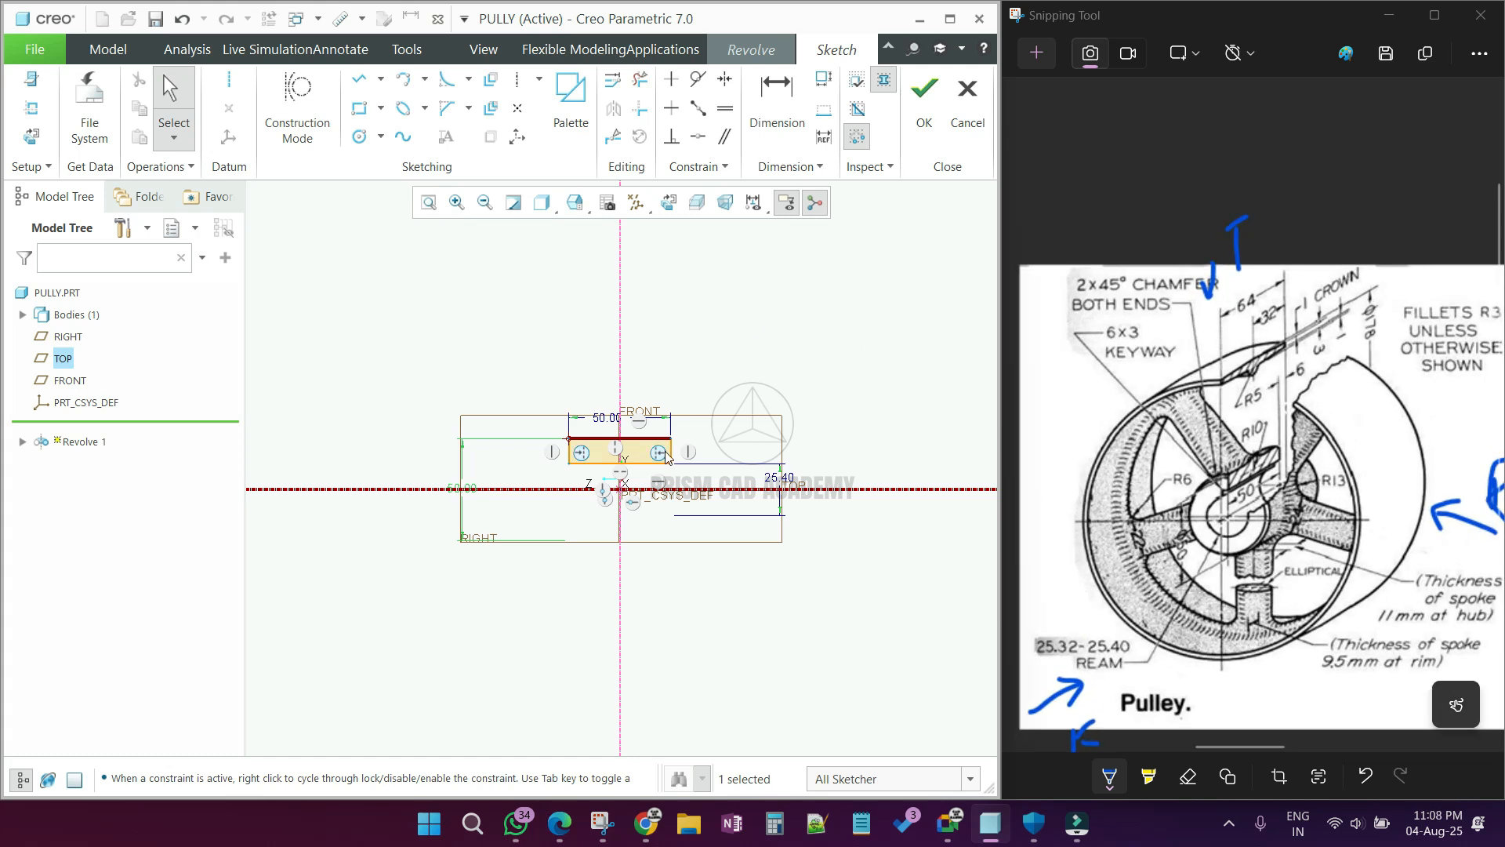
pyautogui.scroll(2, 666, 451)
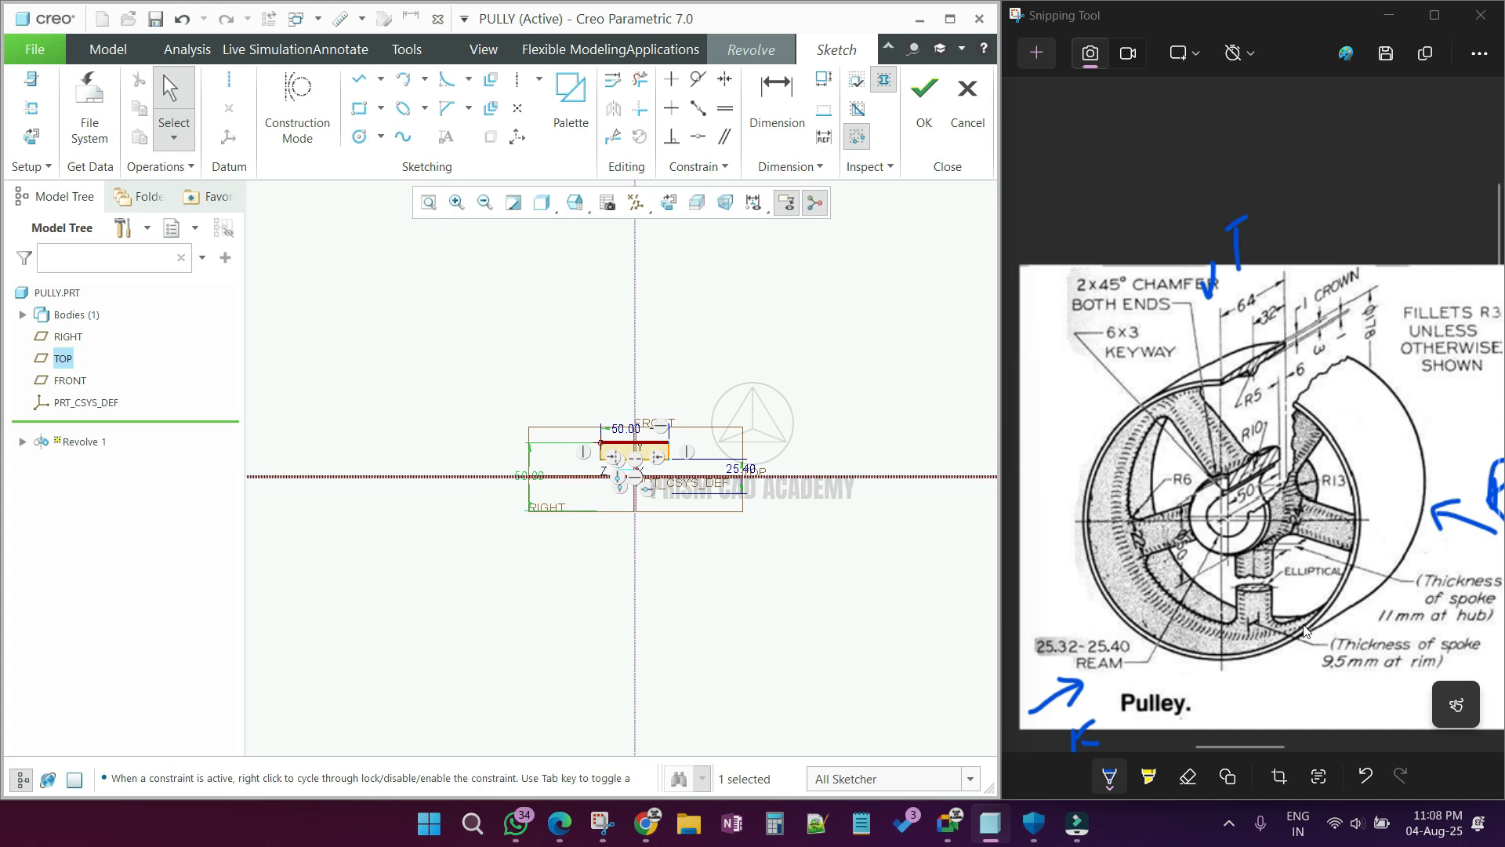
pyautogui.scroll(2, 588, 605)
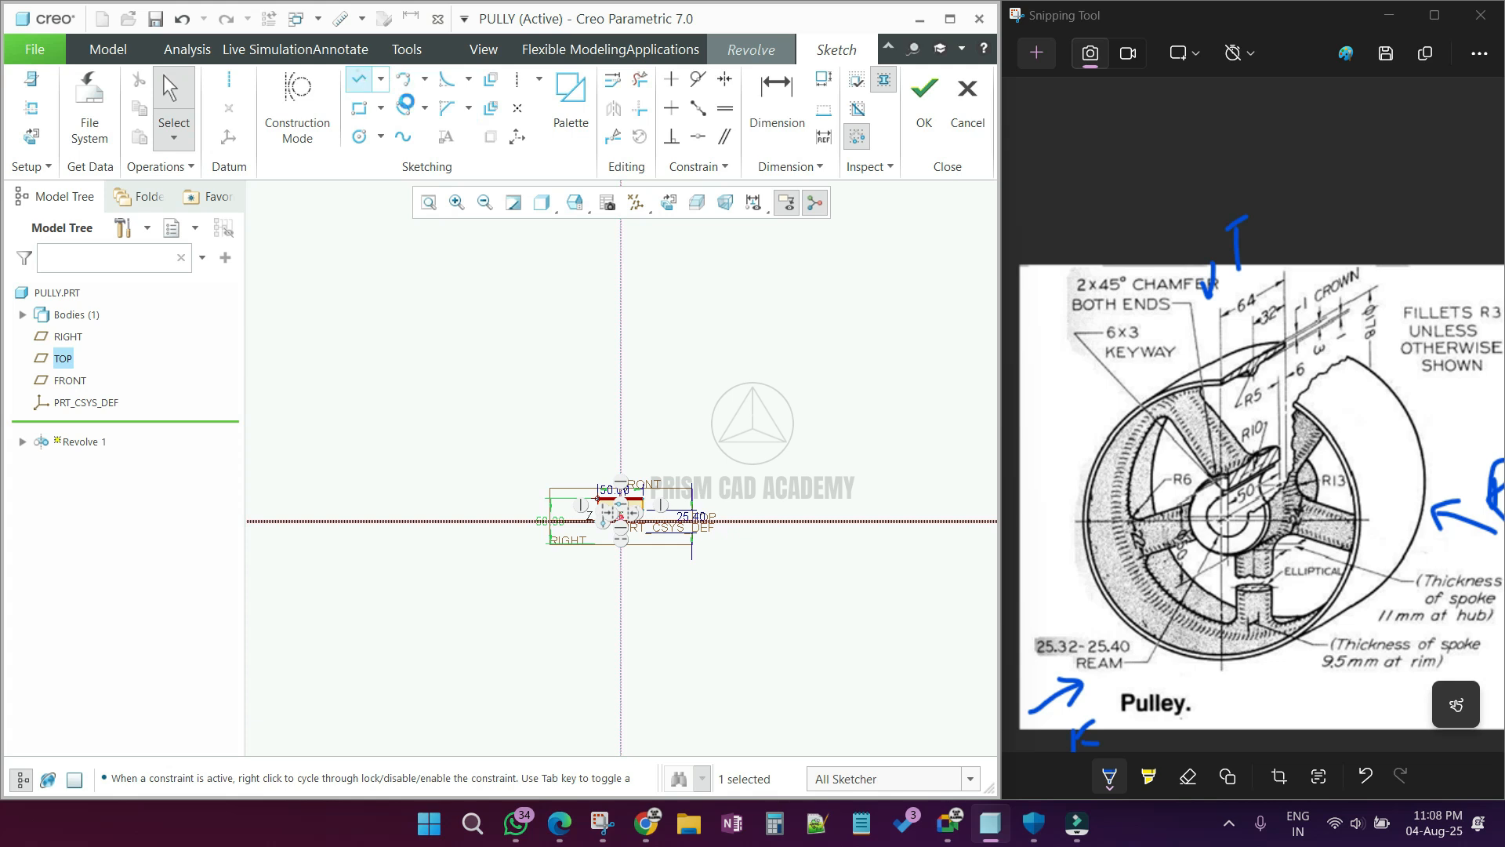
pyautogui.click(359, 78)
pyautogui.click(590, 261)
pyautogui.click(651, 261)
pyautogui.middleClick(650, 267)
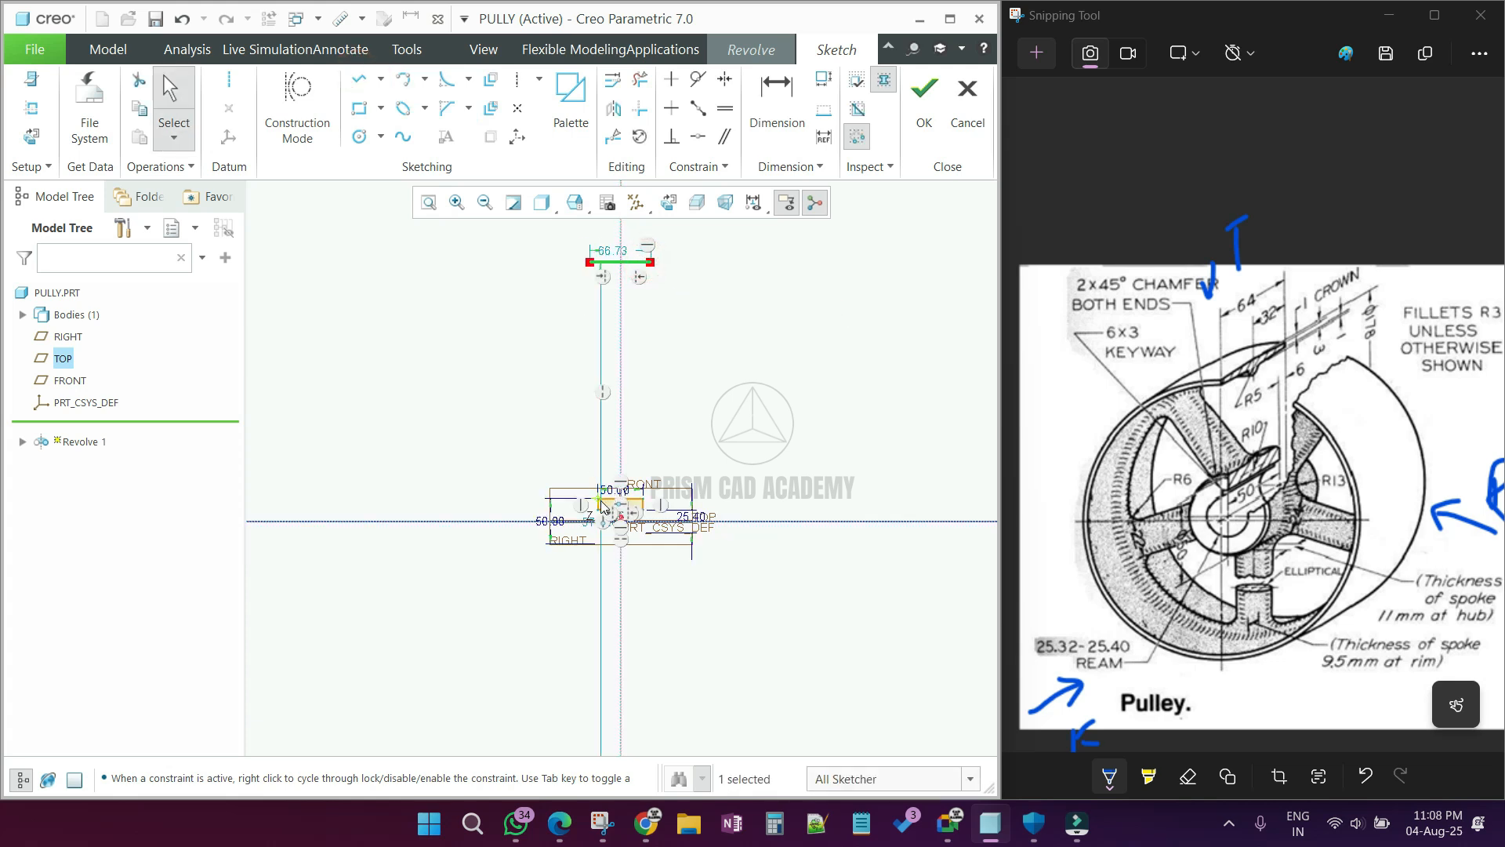
# Step: Set the diameter dimension of the upper horizontal line to 178 mm
pyautogui.scroll(-3, 602, 505)
pyautogui.moveTo(410, 499); pyautogui.dragTo(342, 496)
pyautogui.doubleClick(343, 494)
pyautogui.write('178')
pyautogui.press('Return')
# Step: Set the length of the upper horizontal line to 64 mm
pyautogui.scroll(2, 520, 431)
pyautogui.scroll(-2, 556, 381)
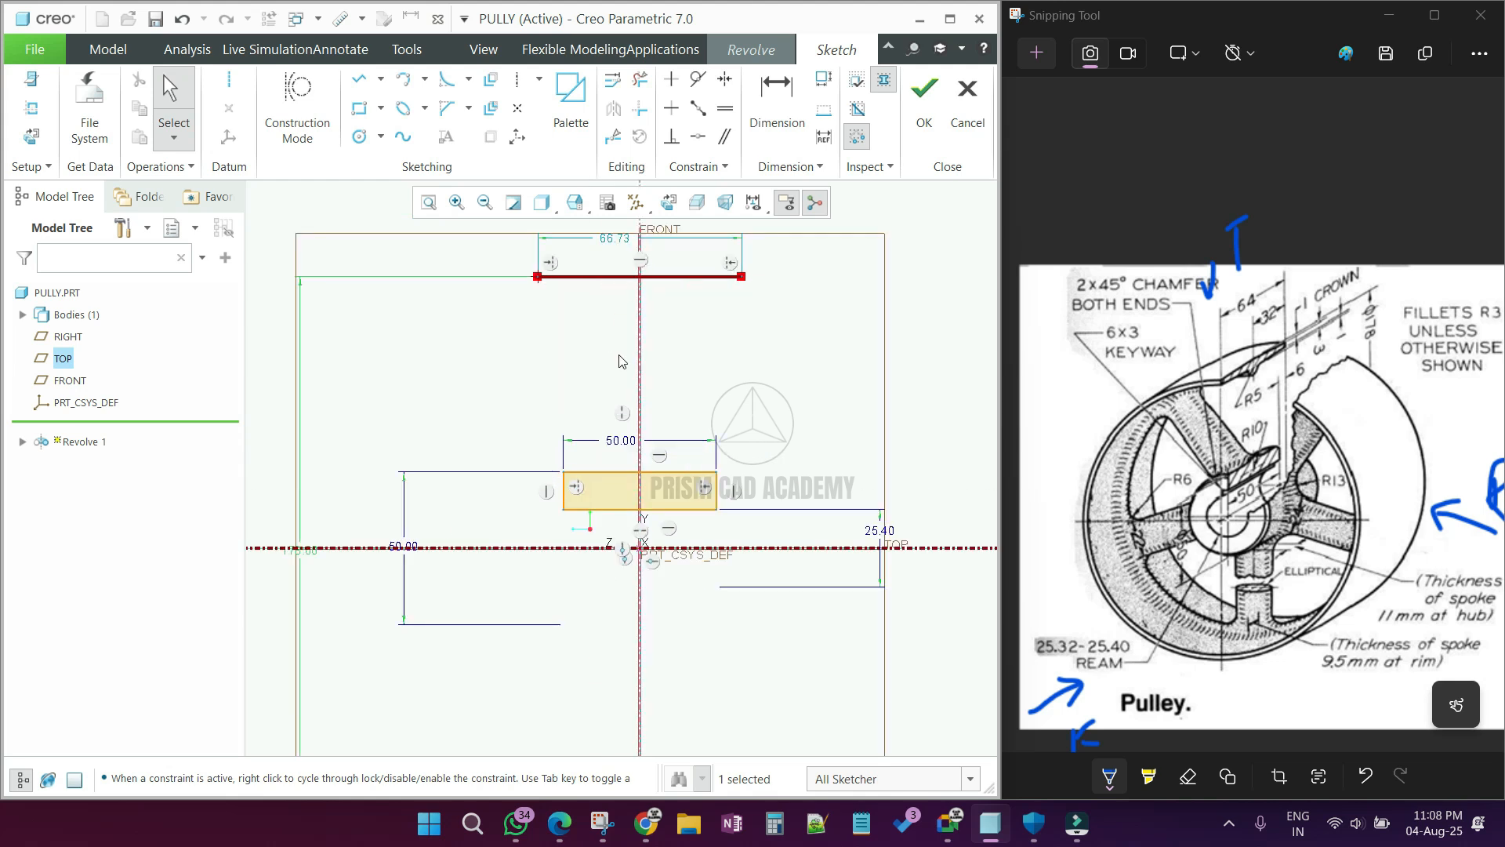
pyautogui.doubleClick(620, 240)
pyautogui.scroll(3, 640, 547)
pyautogui.scroll(-3, 648, 468)
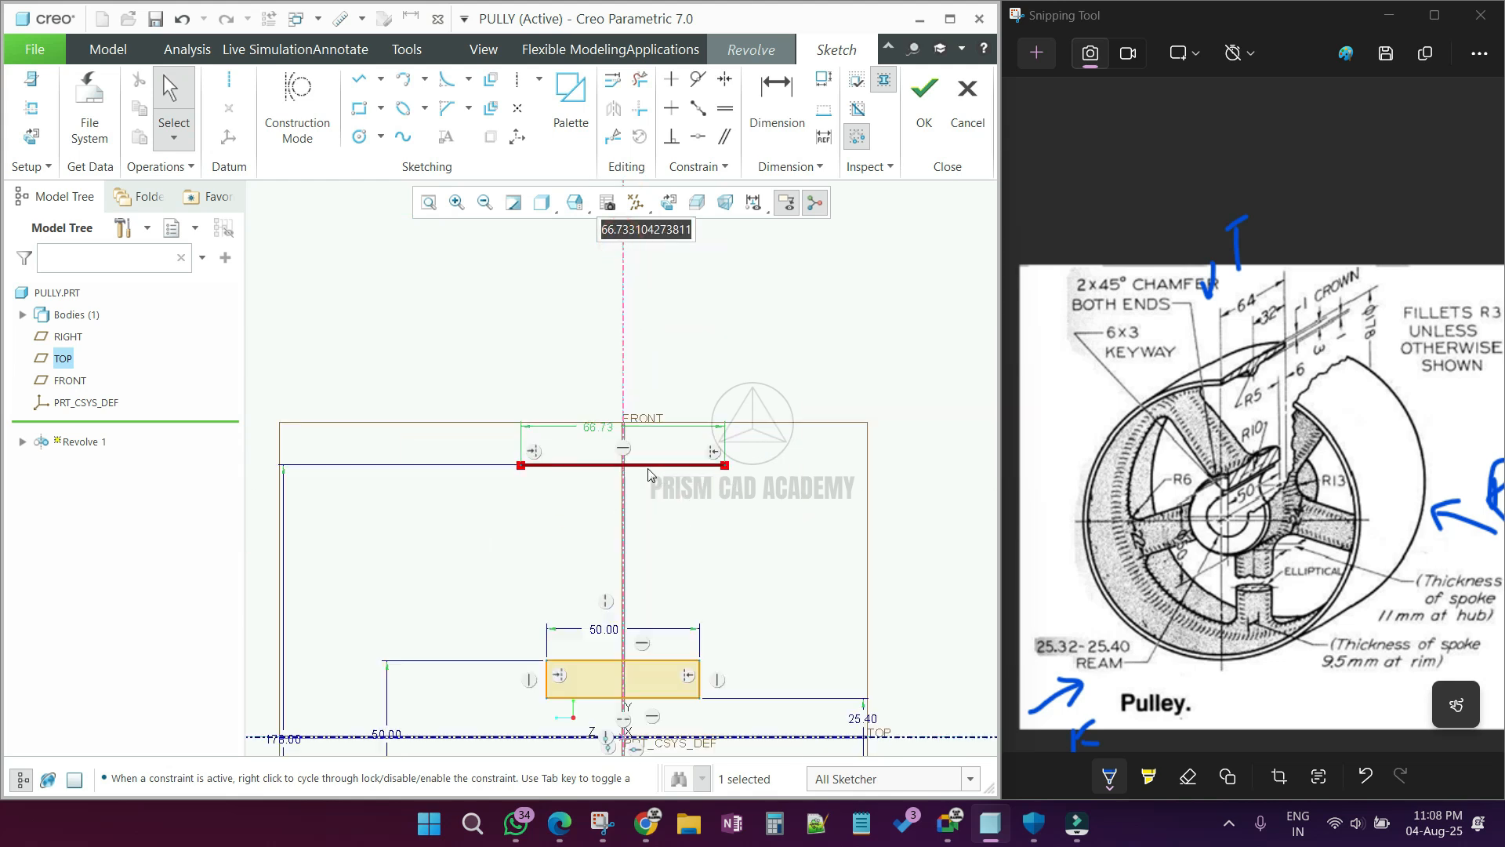
pyautogui.click(580, 374)
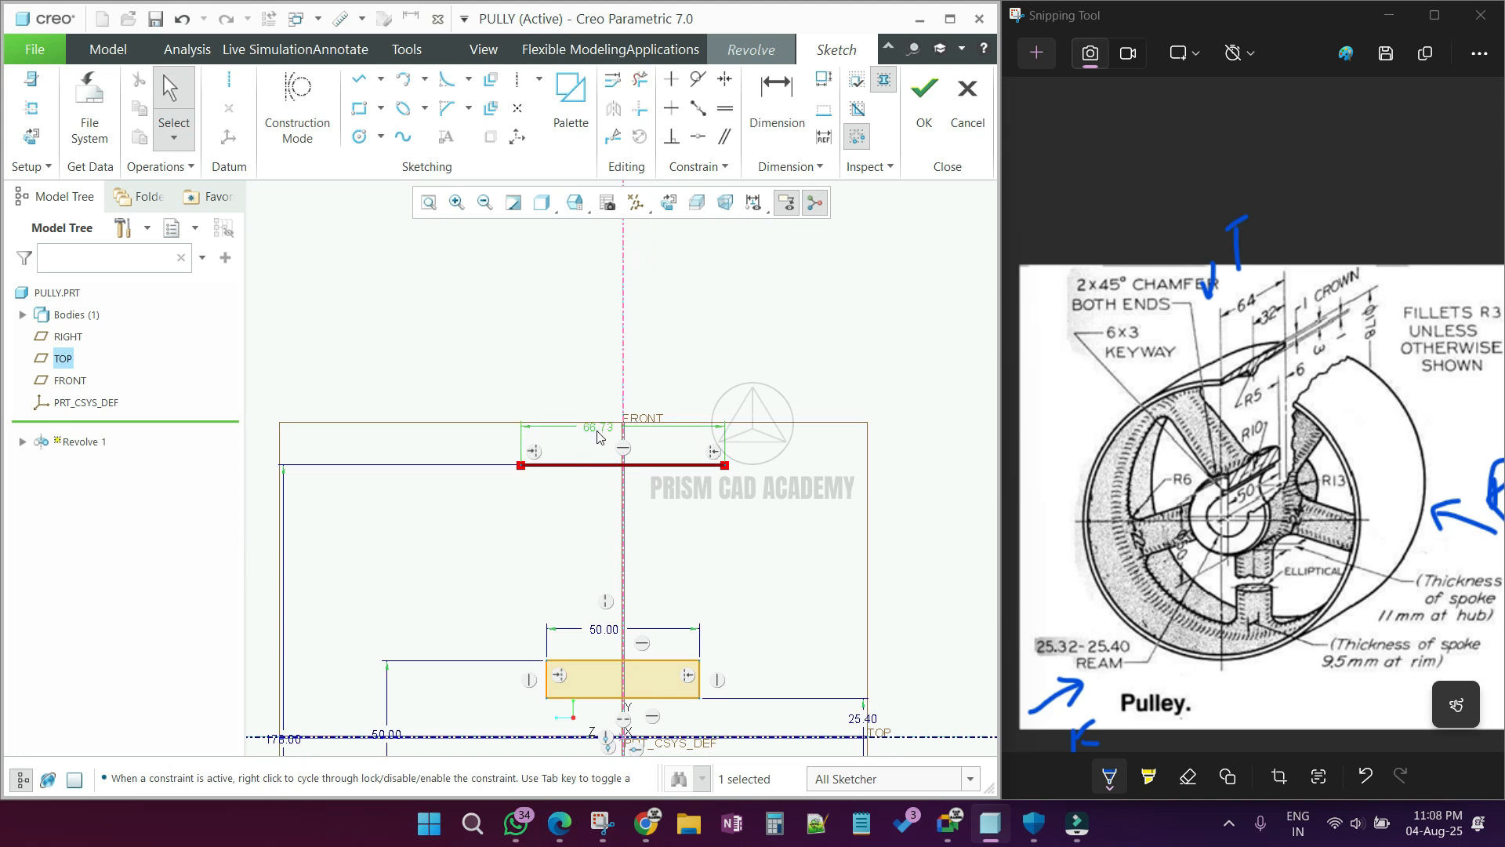
pyautogui.doubleClick(599, 428)
pyautogui.write('64')
pyautogui.press('Return')
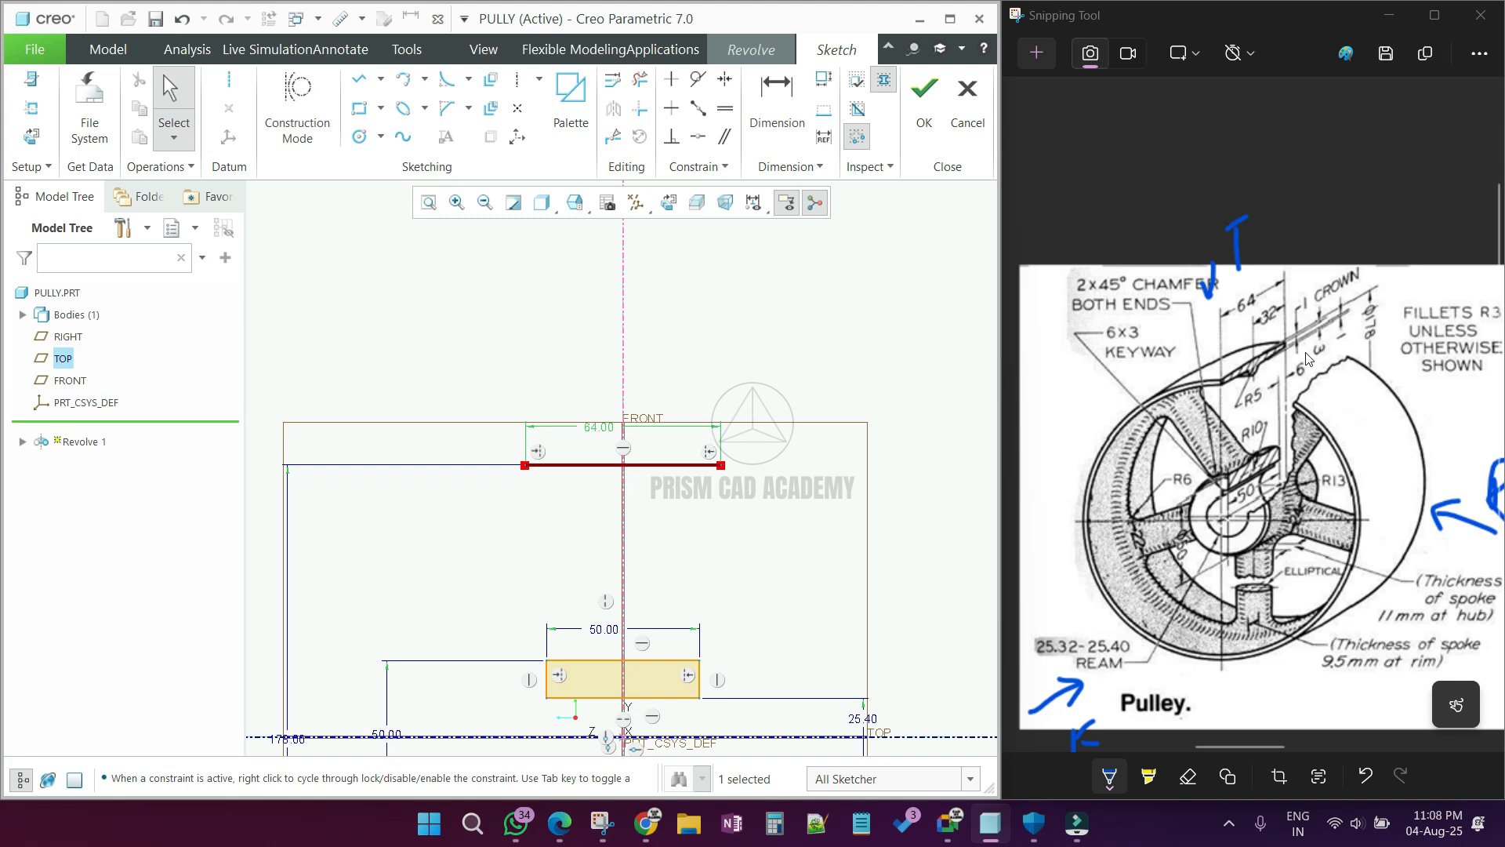
# Step: Convert the 64 mm horizontal line to construction geometry
pyautogui.click(390, 269)
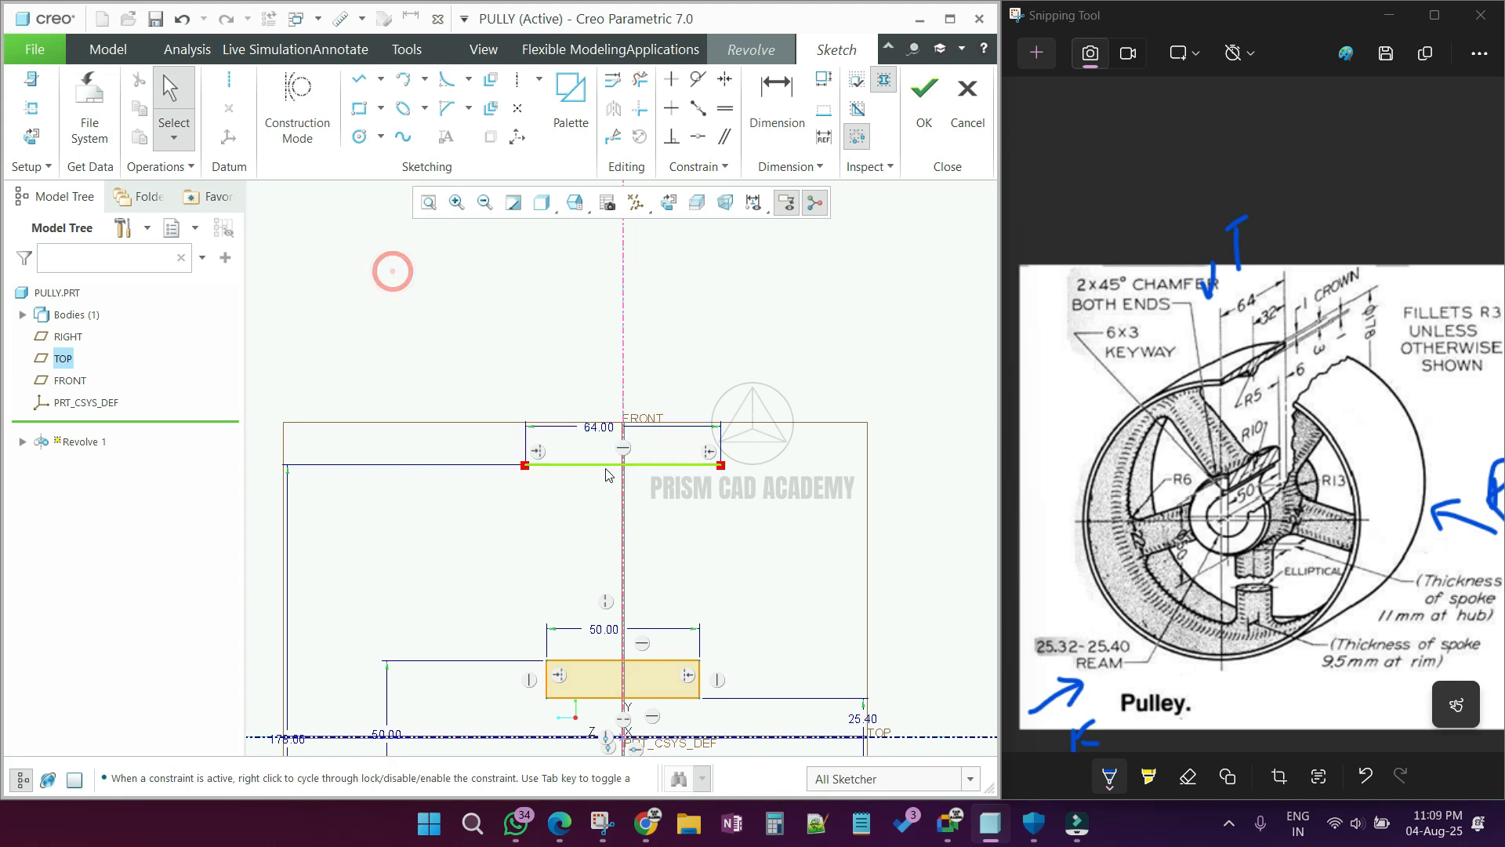
pyautogui.click(591, 465)
pyautogui.rightClick(592, 468)
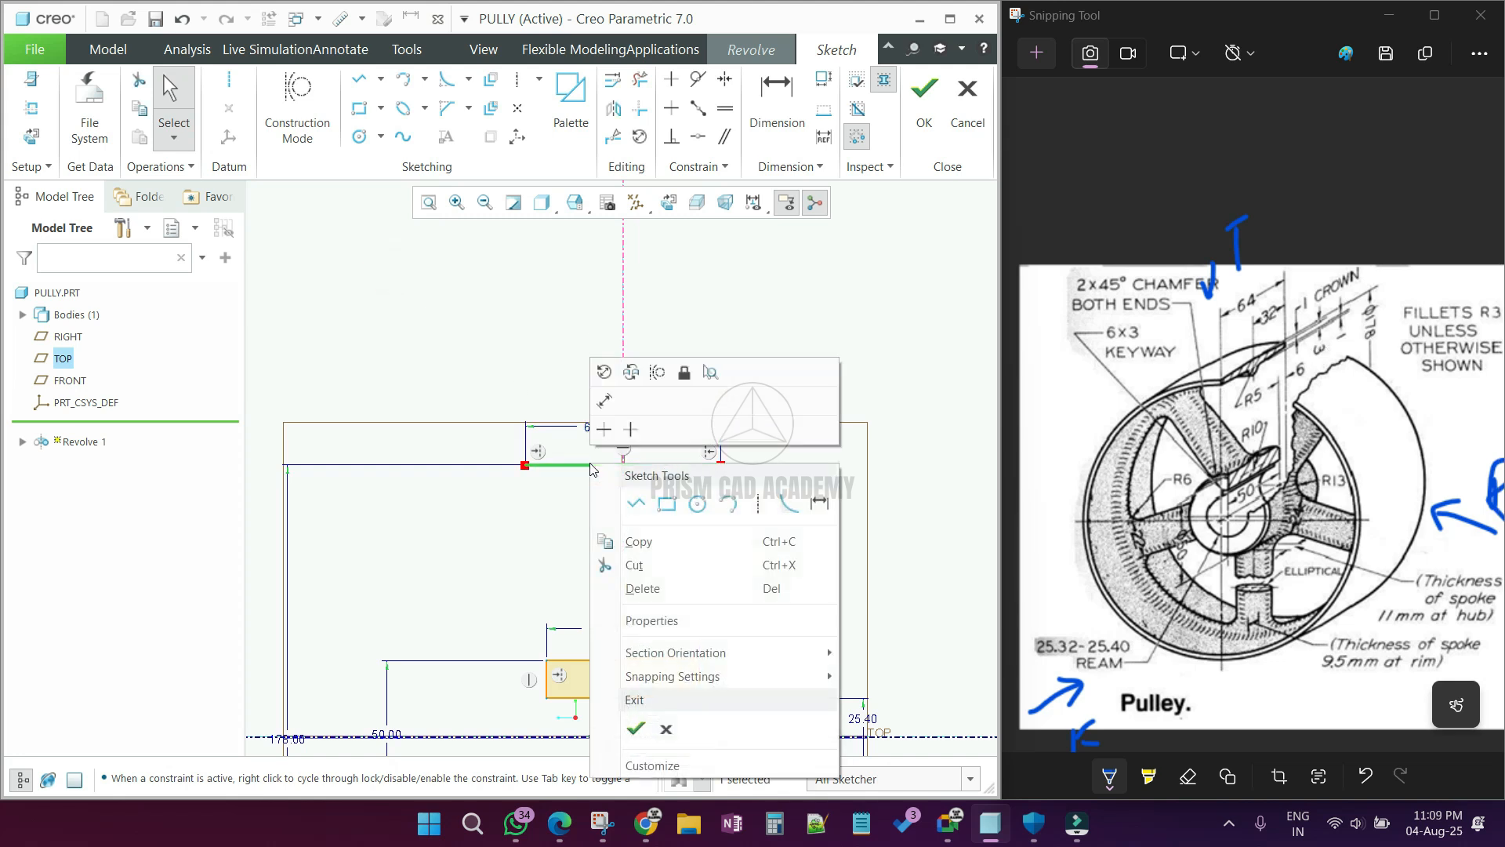
pyautogui.click(656, 369)
pyautogui.click(694, 329)
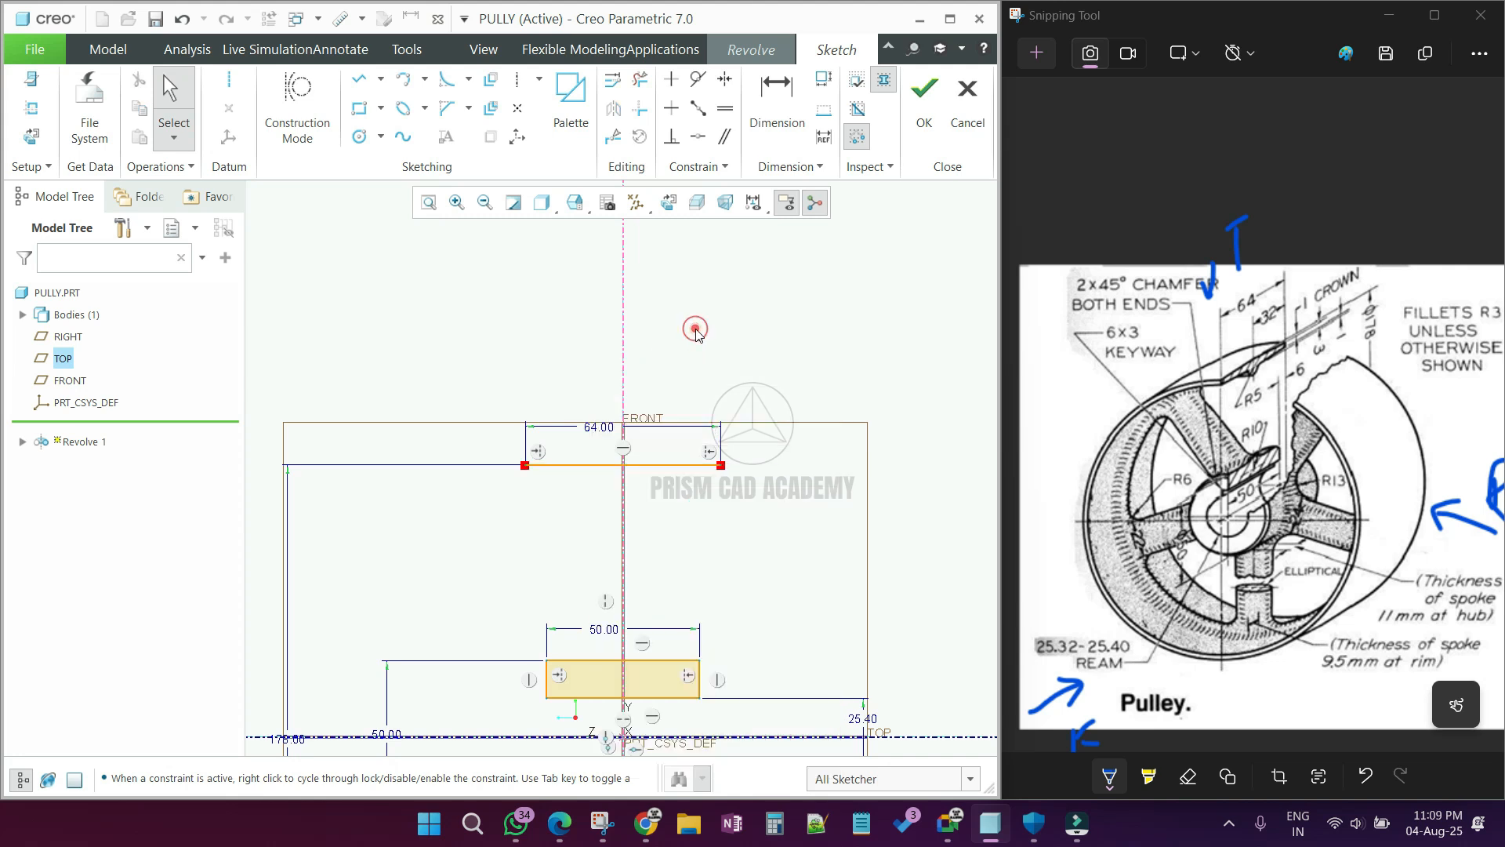
pyautogui.click(591, 467)
pyautogui.click(591, 467)
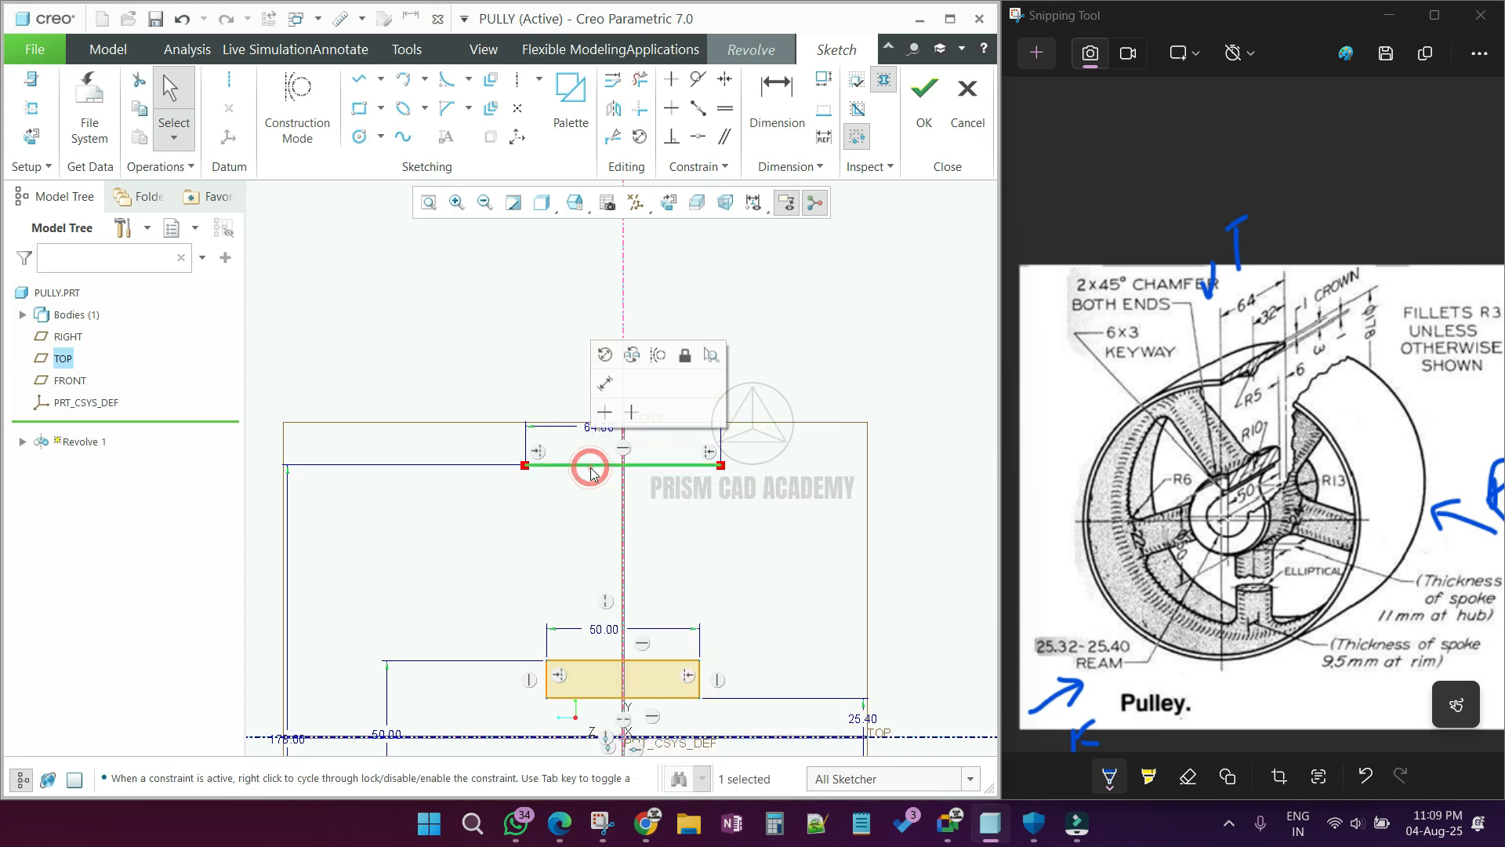
pyautogui.click(657, 357)
# Step: Sketch a short vertical line downward from each end of the 64 mm construction line
pyautogui.scroll(-1, 554, 480)
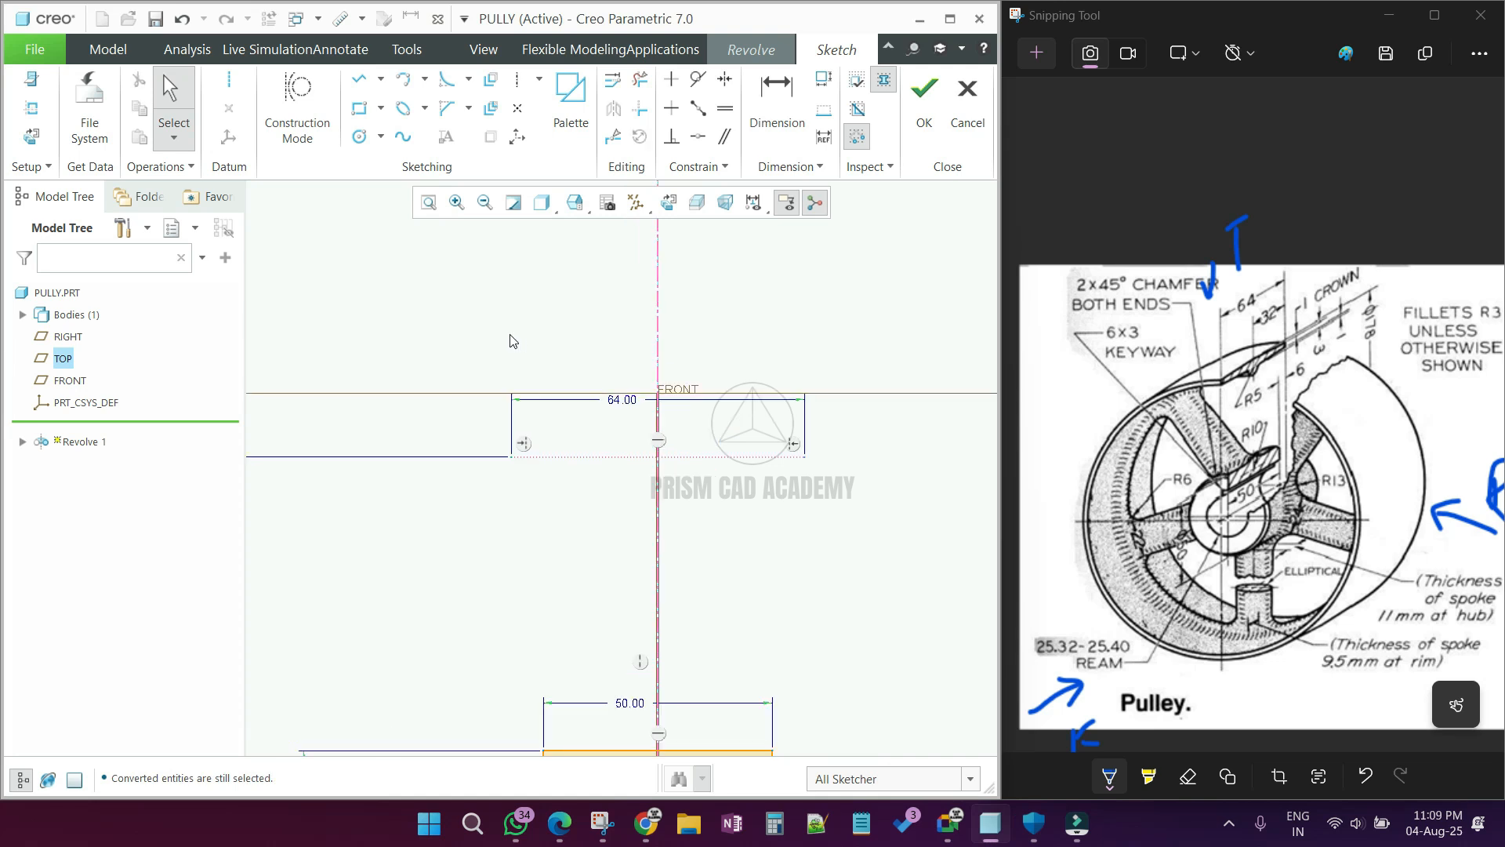
pyautogui.click(359, 79)
pyautogui.click(512, 456)
pyautogui.click(511, 486)
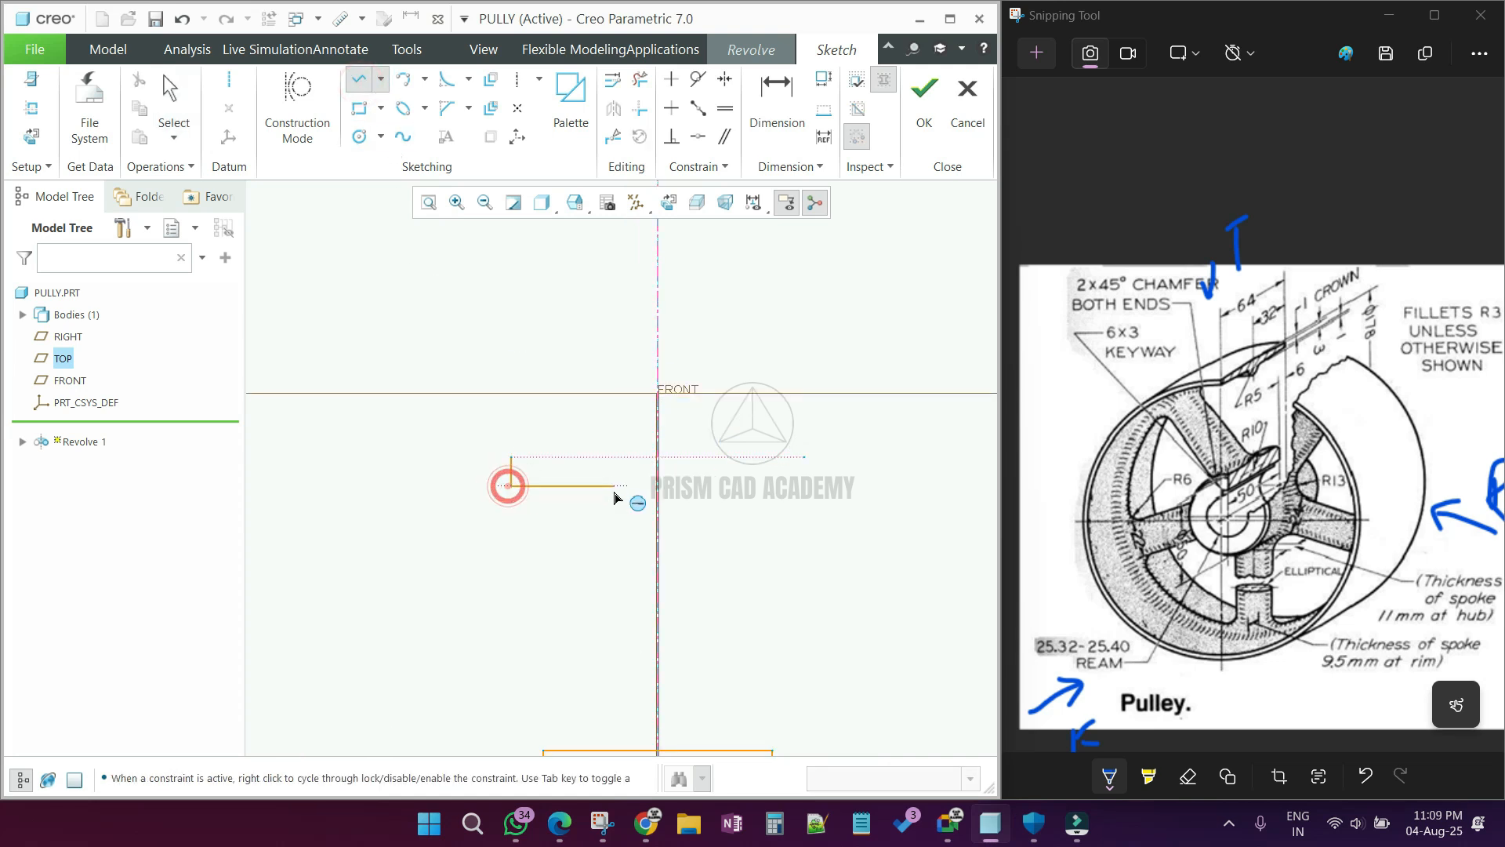
pyautogui.middleClick(615, 497)
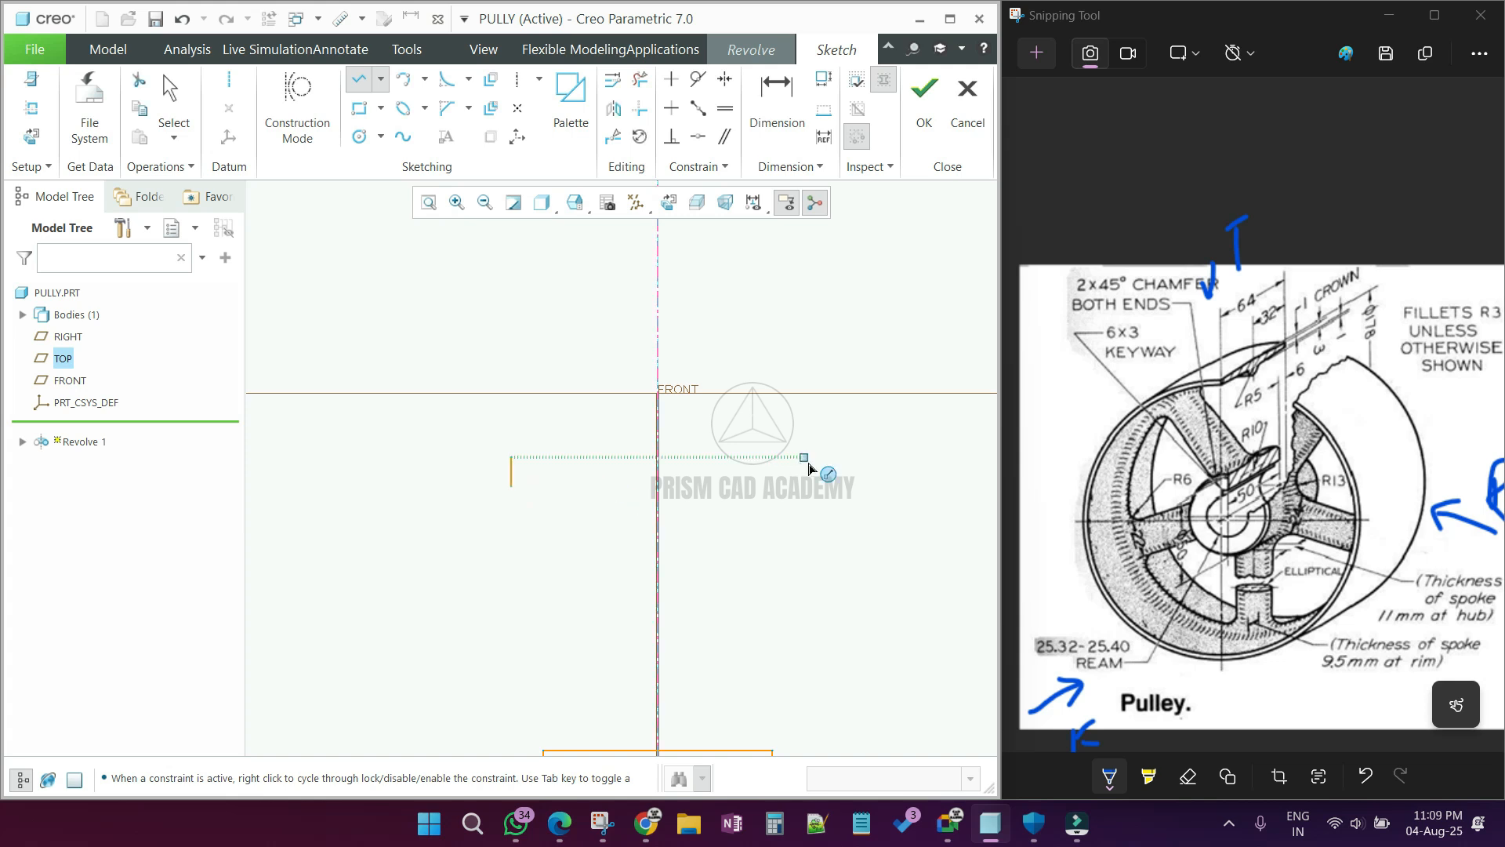
pyautogui.click(804, 456)
pyautogui.click(804, 486)
pyautogui.middleClick(807, 487)
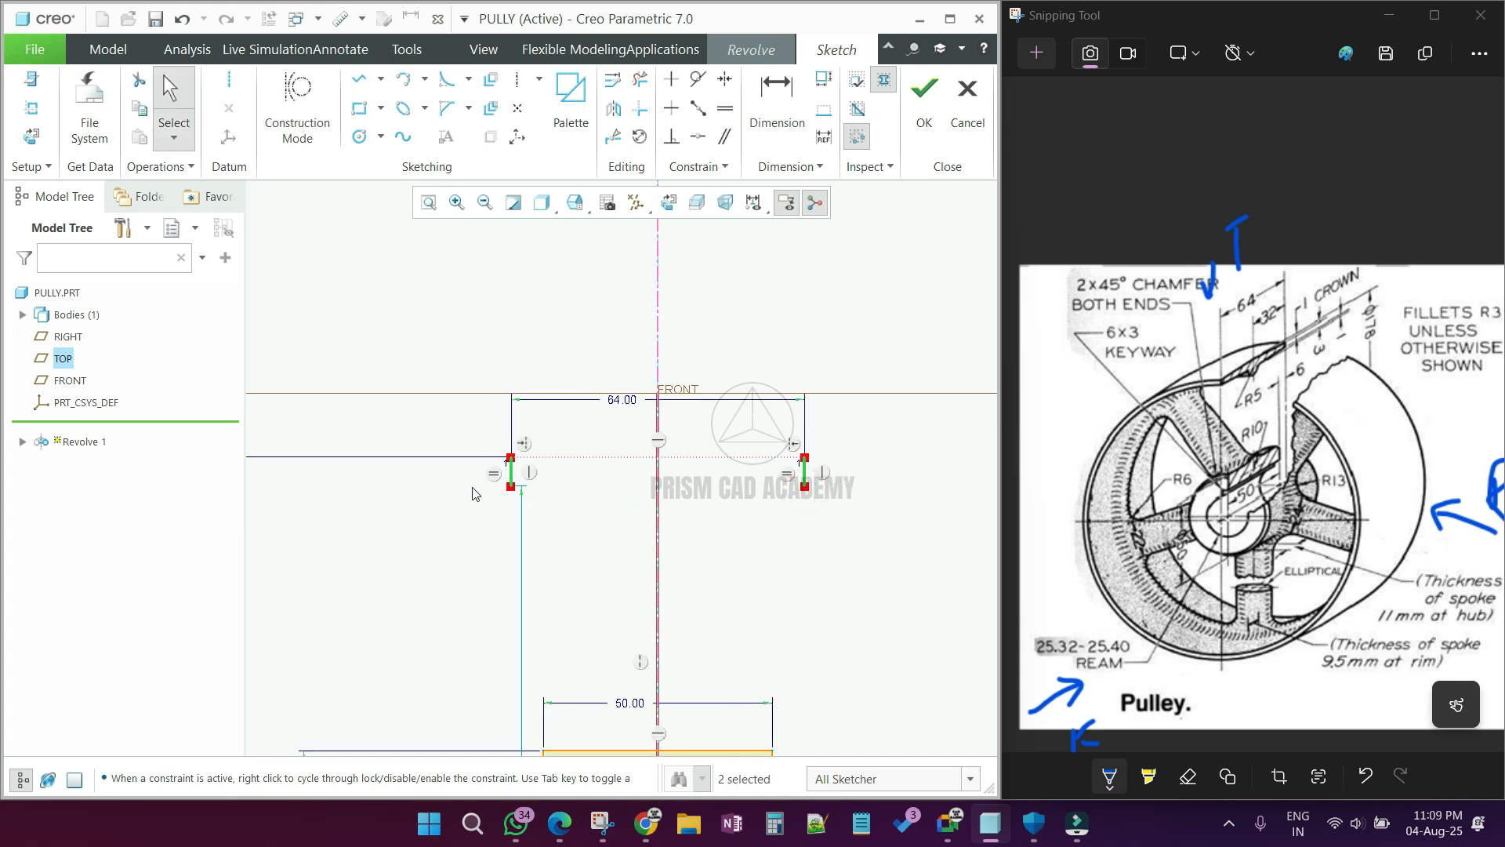
# Step: Remove the equal-length constraint between the two short vertical lines and set the right line's length to 3 mm
pyautogui.click(787, 475)
pyautogui.press('Delete')
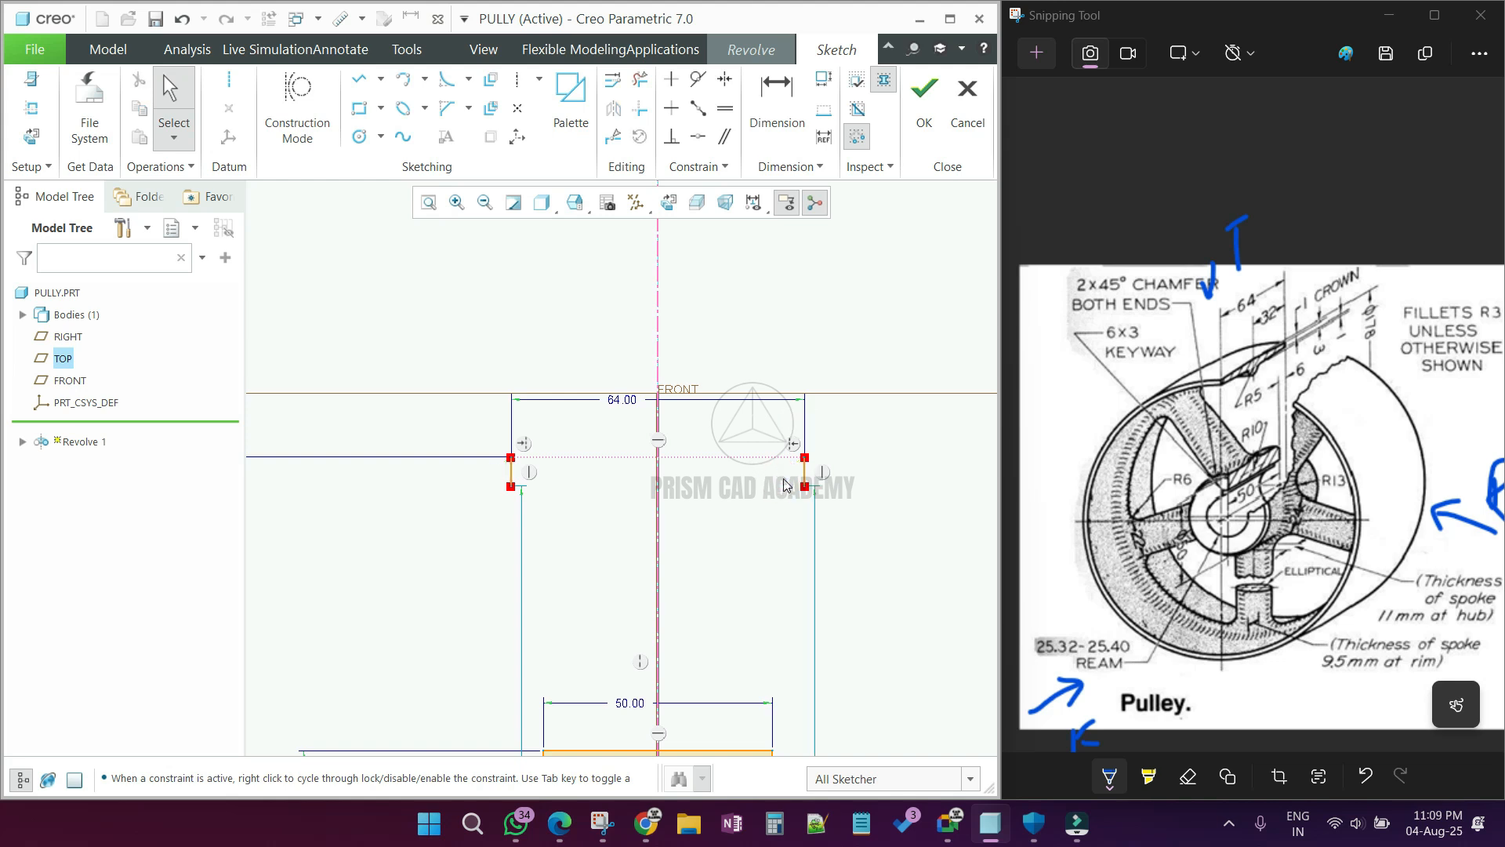
pyautogui.click(784, 94)
pyautogui.click(804, 475)
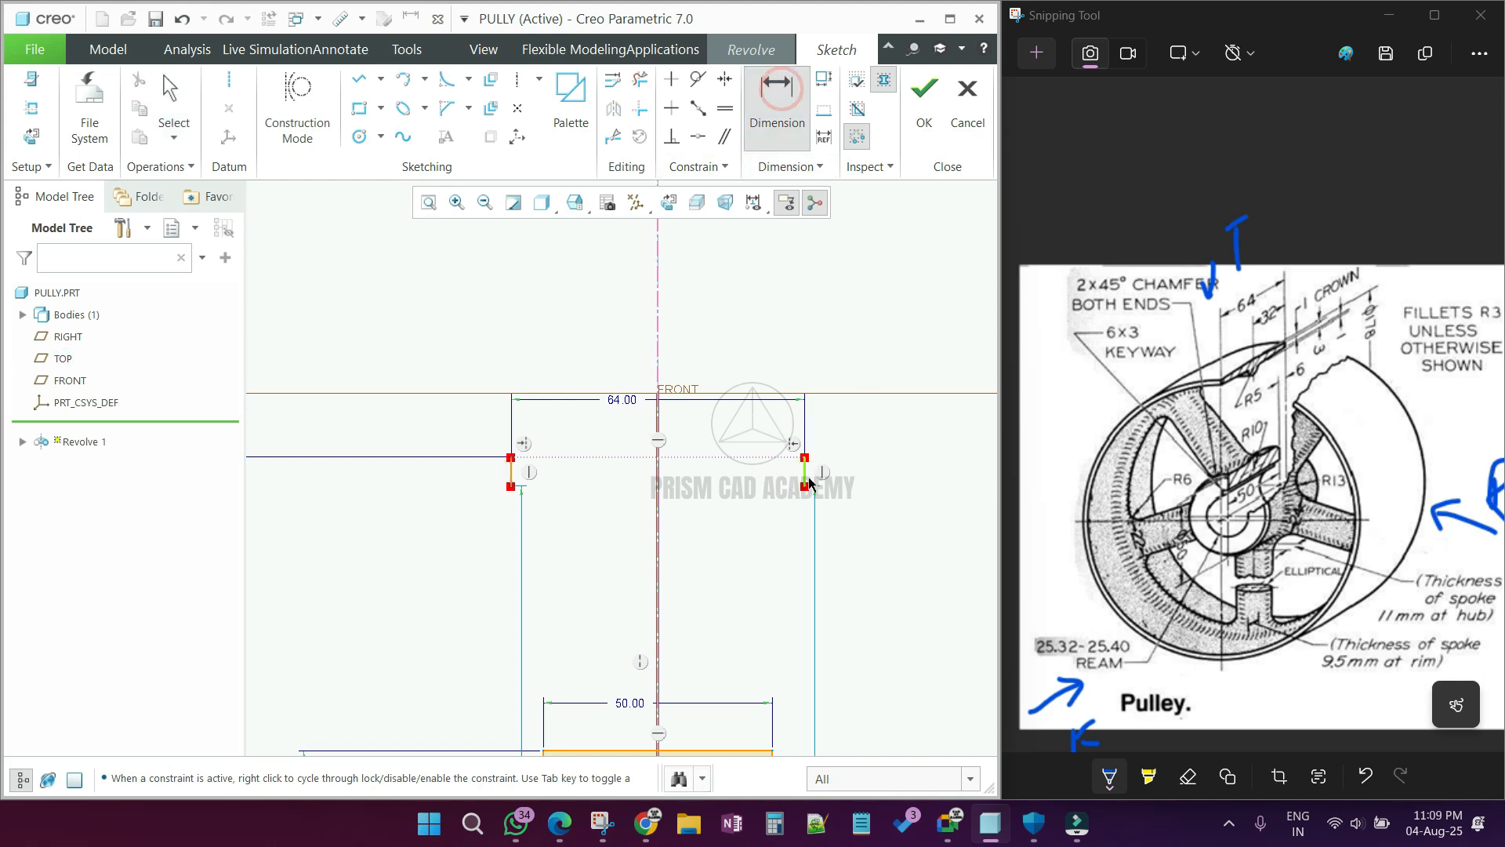
pyautogui.middleClick(900, 480)
pyautogui.write('3')
pyautogui.press('Return')
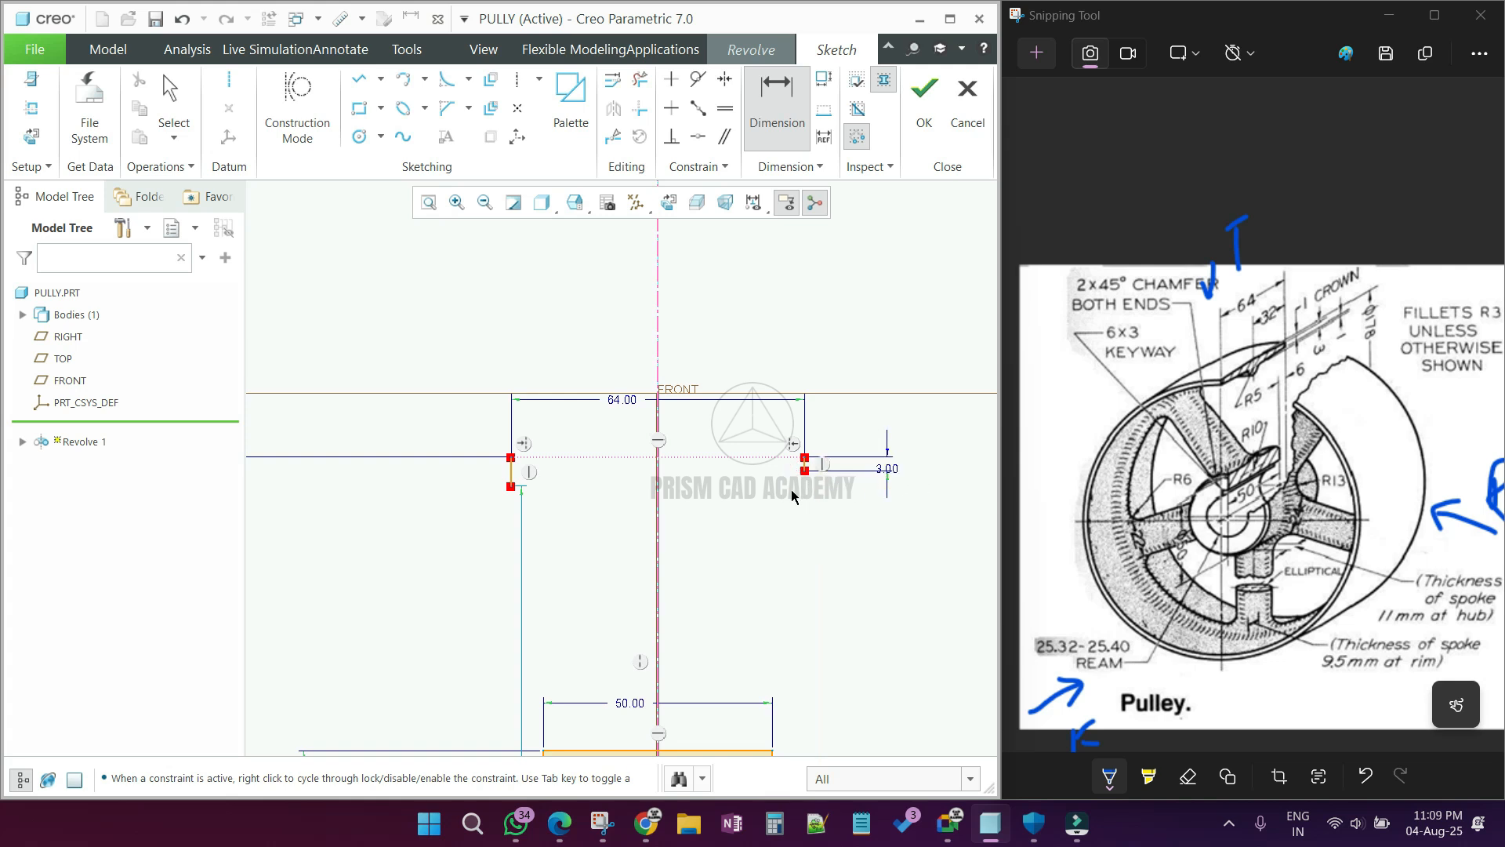
pyautogui.middleClick(639, 494)
# Step: Constrain the left short vertical line to equal the length of the 3 mm right one
pyautogui.scroll(-2, 737, 488)
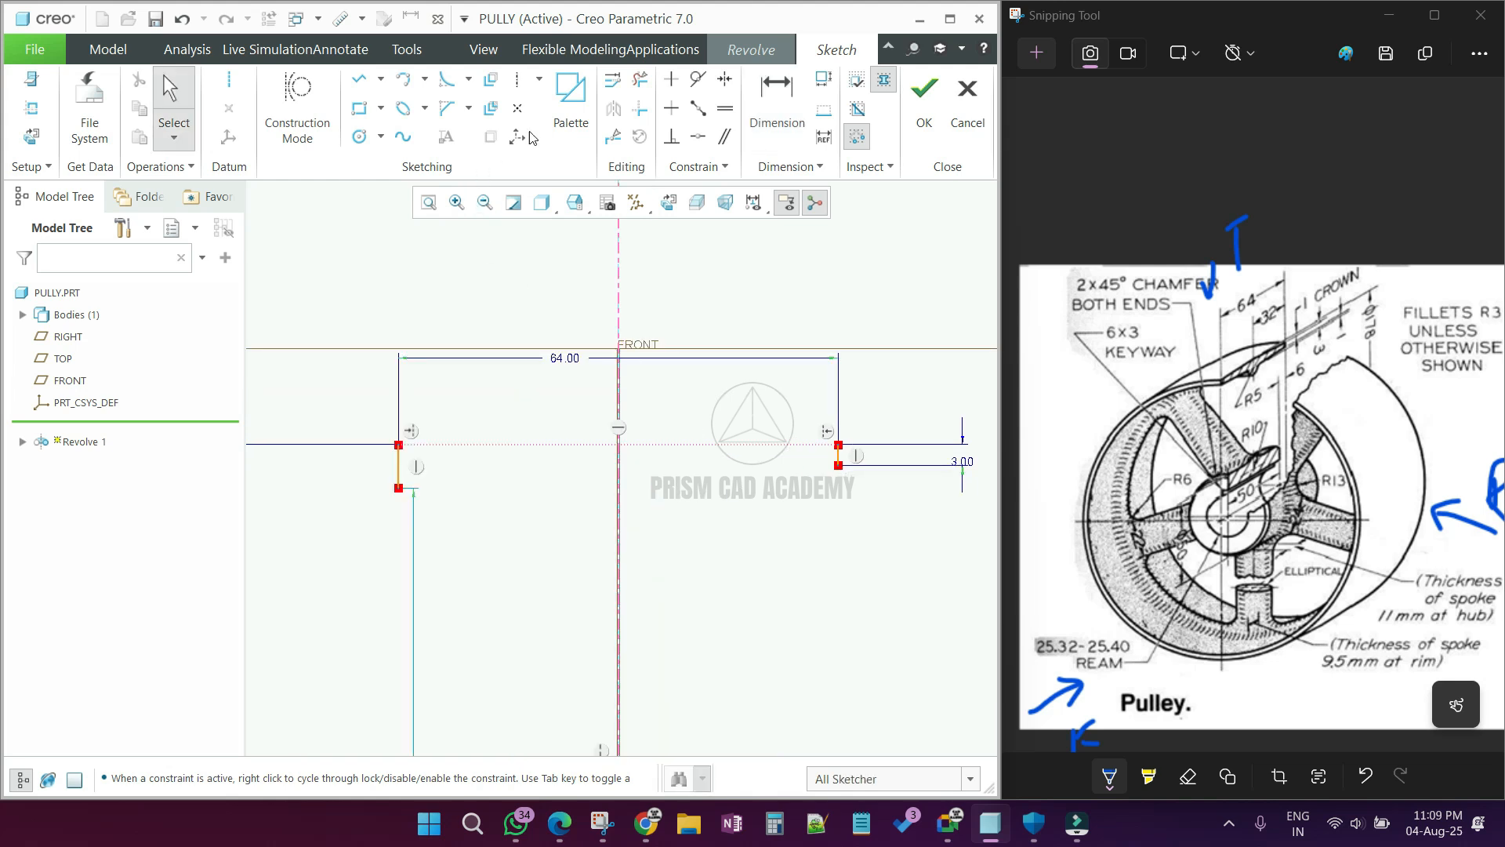
pyautogui.click(725, 108)
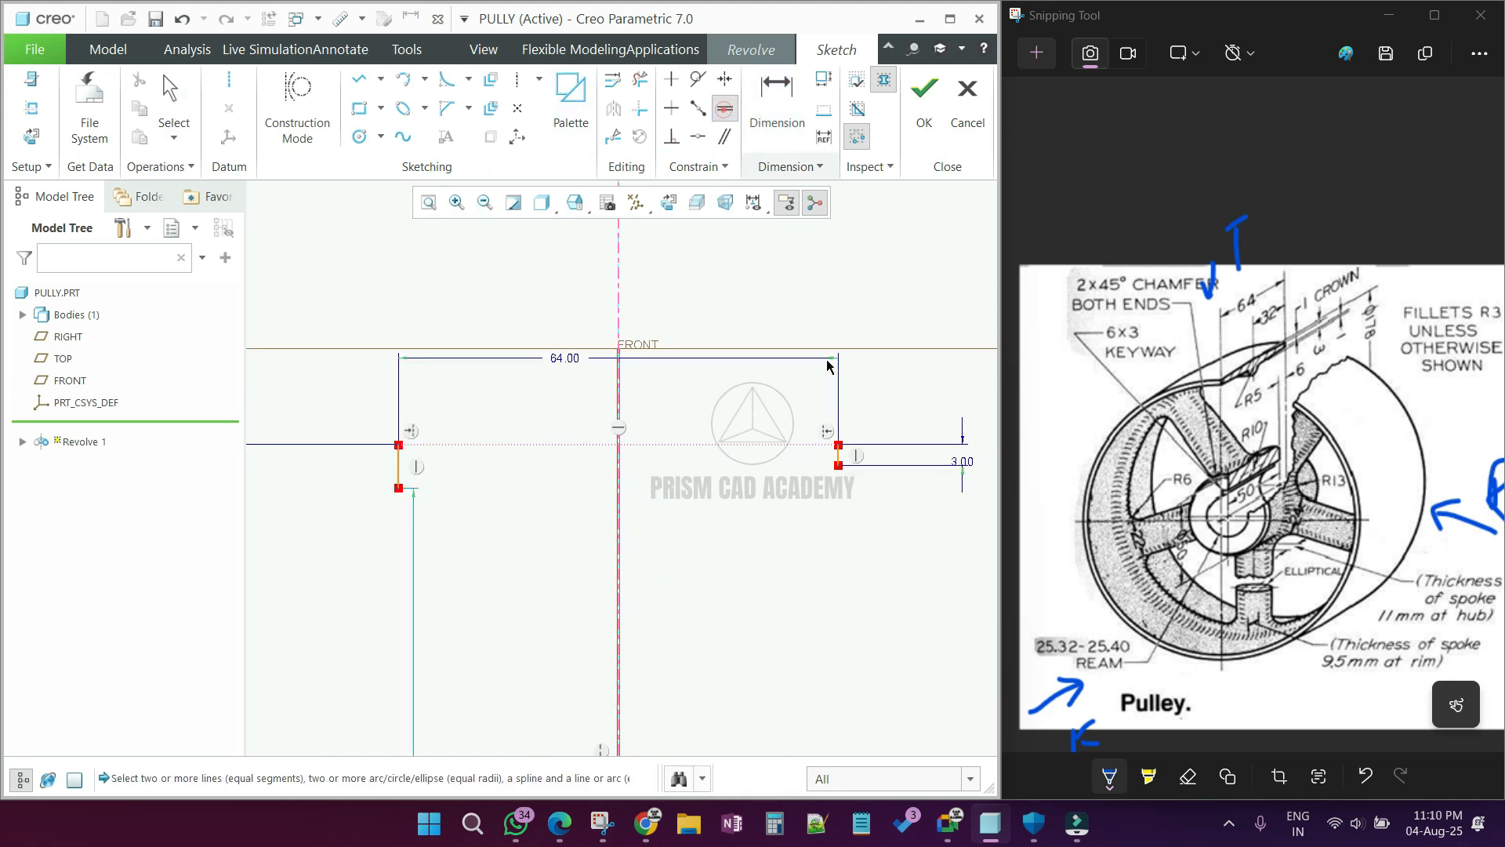
pyautogui.scroll(-3, 837, 461)
pyautogui.click(831, 463)
pyautogui.scroll(3, 834, 464)
pyautogui.scroll(-2, 622, 470)
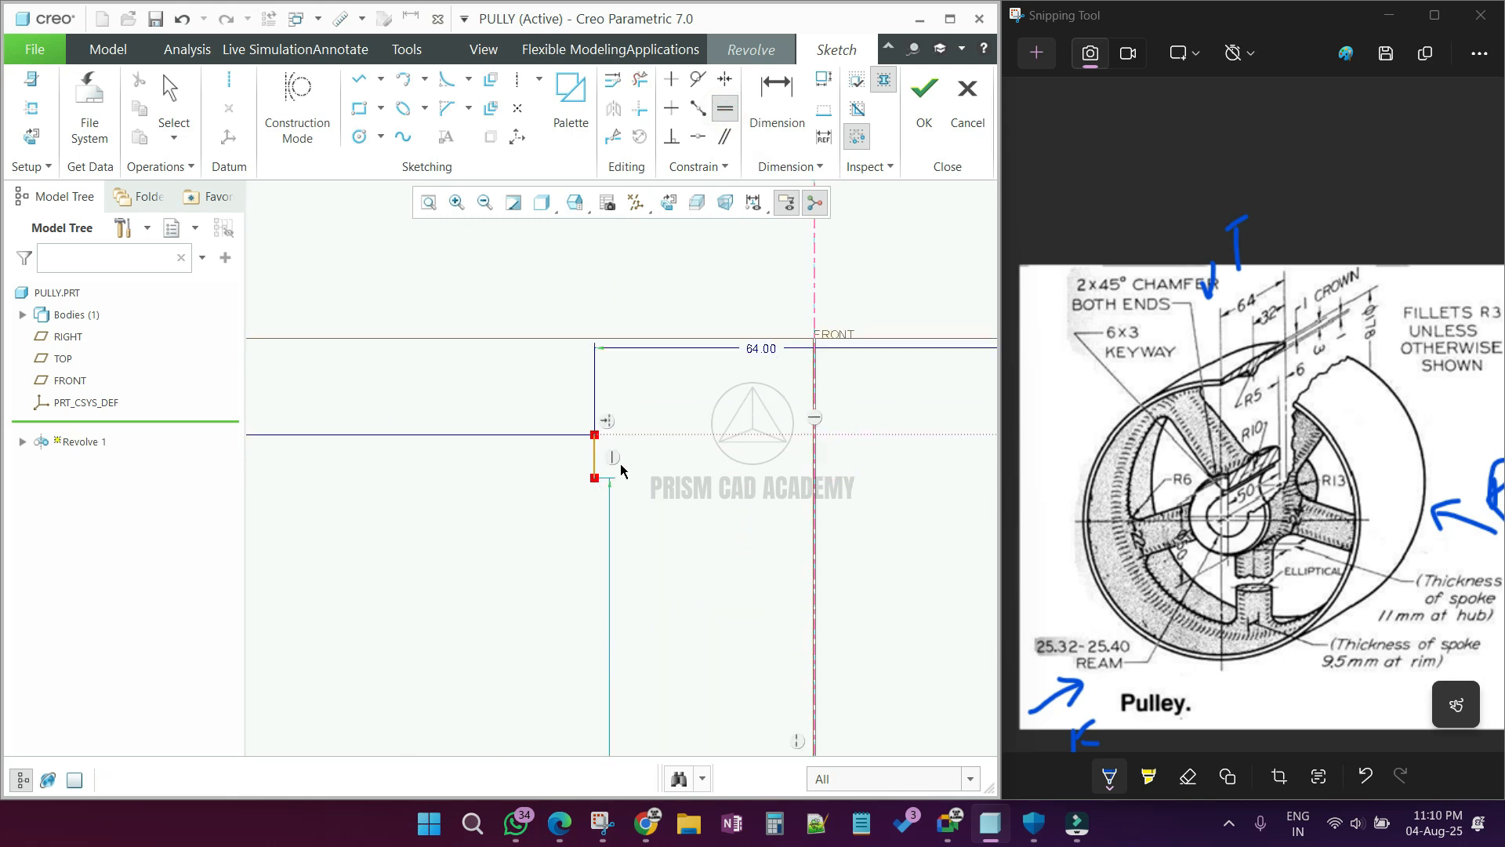
pyautogui.click(593, 459)
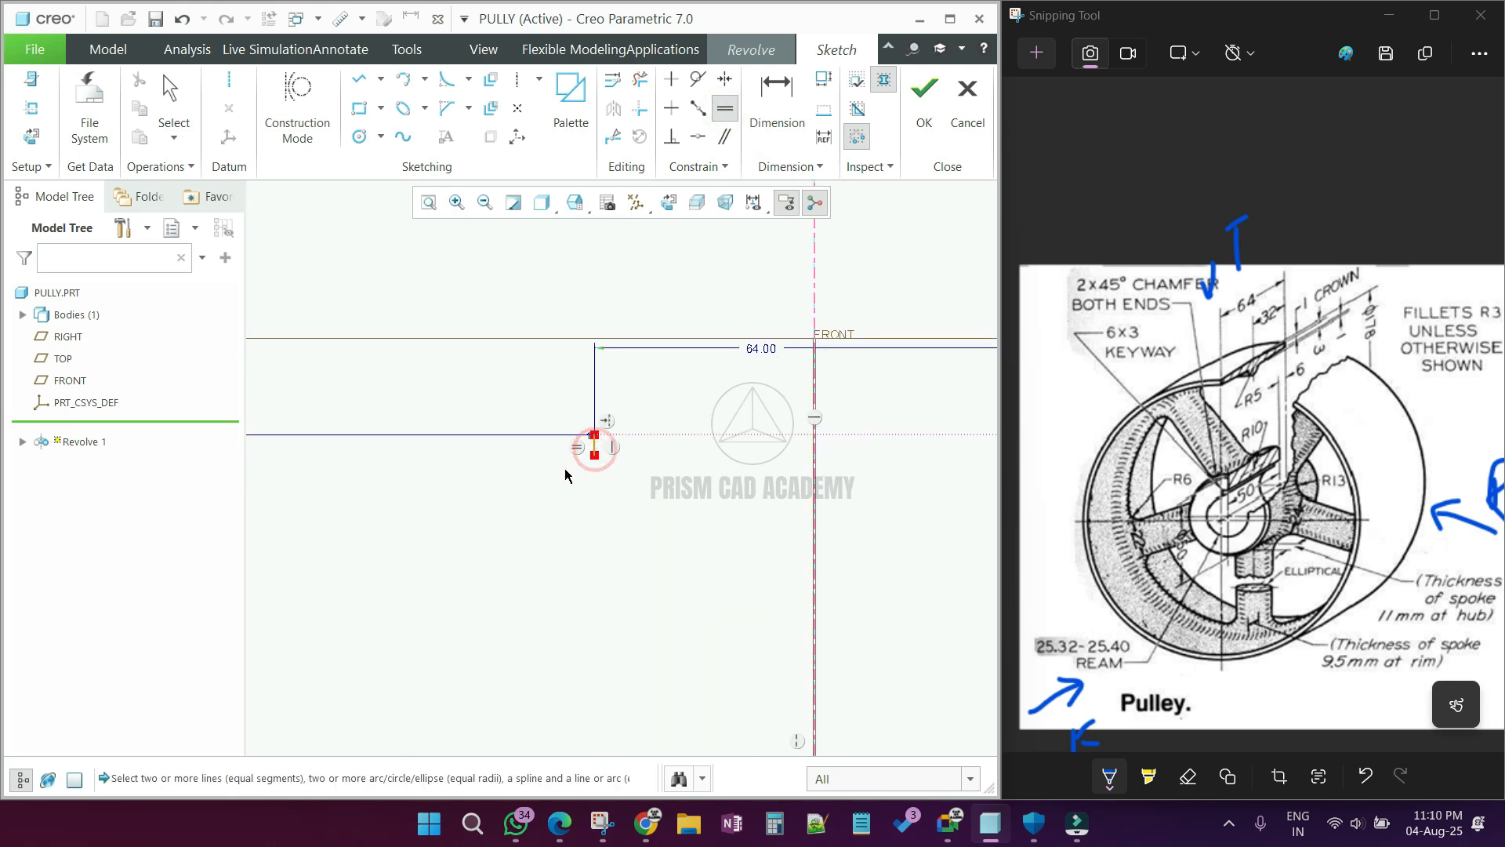
pyautogui.middleClick(565, 470)
# Step: Sketch a circle centred on the vertical centerline just below the construction line and set its diameter to 10 mm
pyautogui.scroll(1, 566, 472)
pyautogui.scroll(-2, 567, 475)
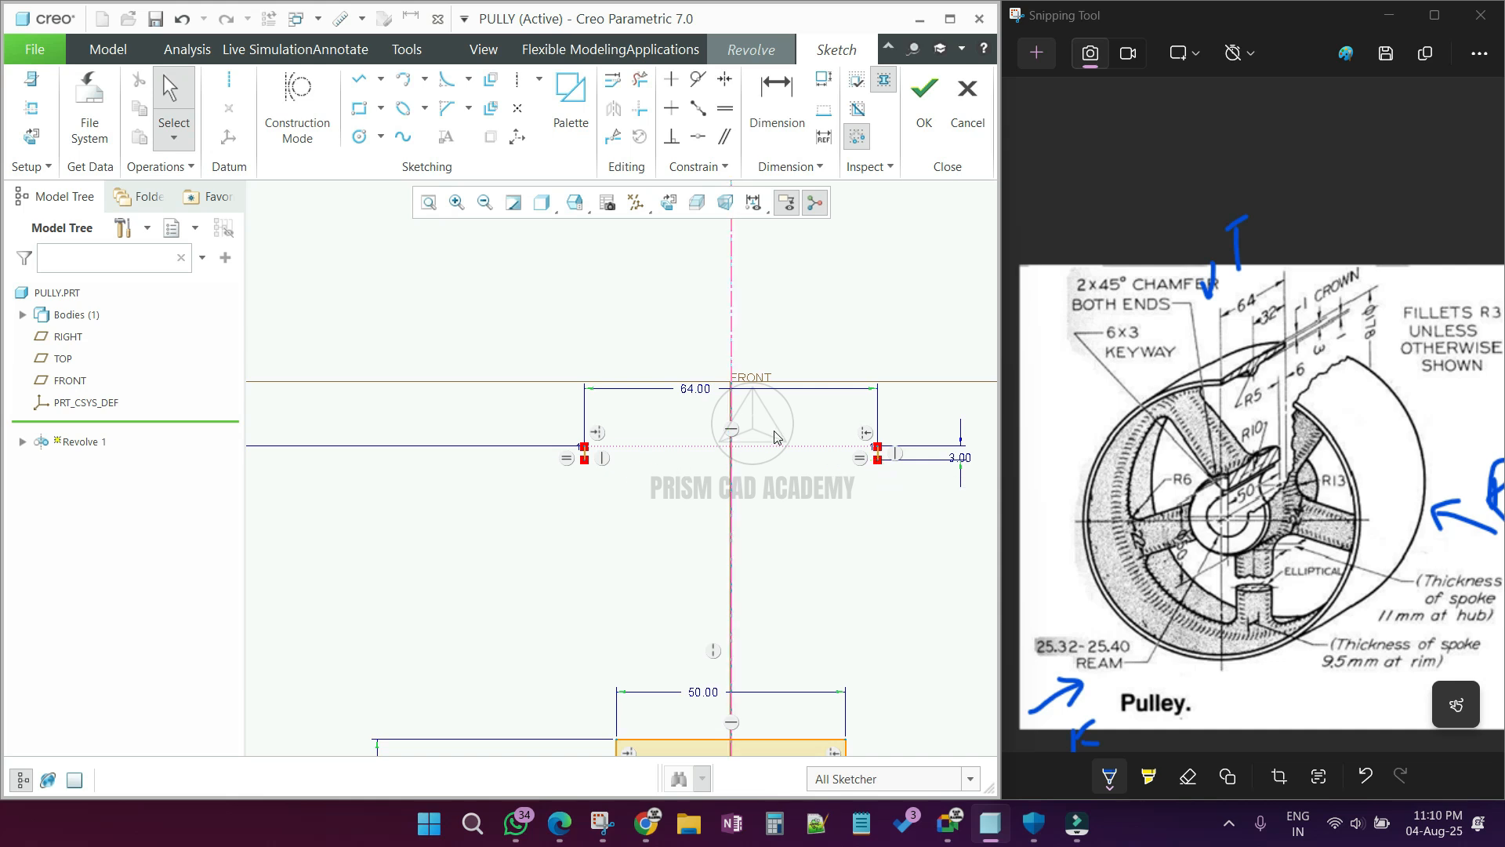
pyautogui.scroll(-2, 772, 422)
pyautogui.scroll(1, 577, 472)
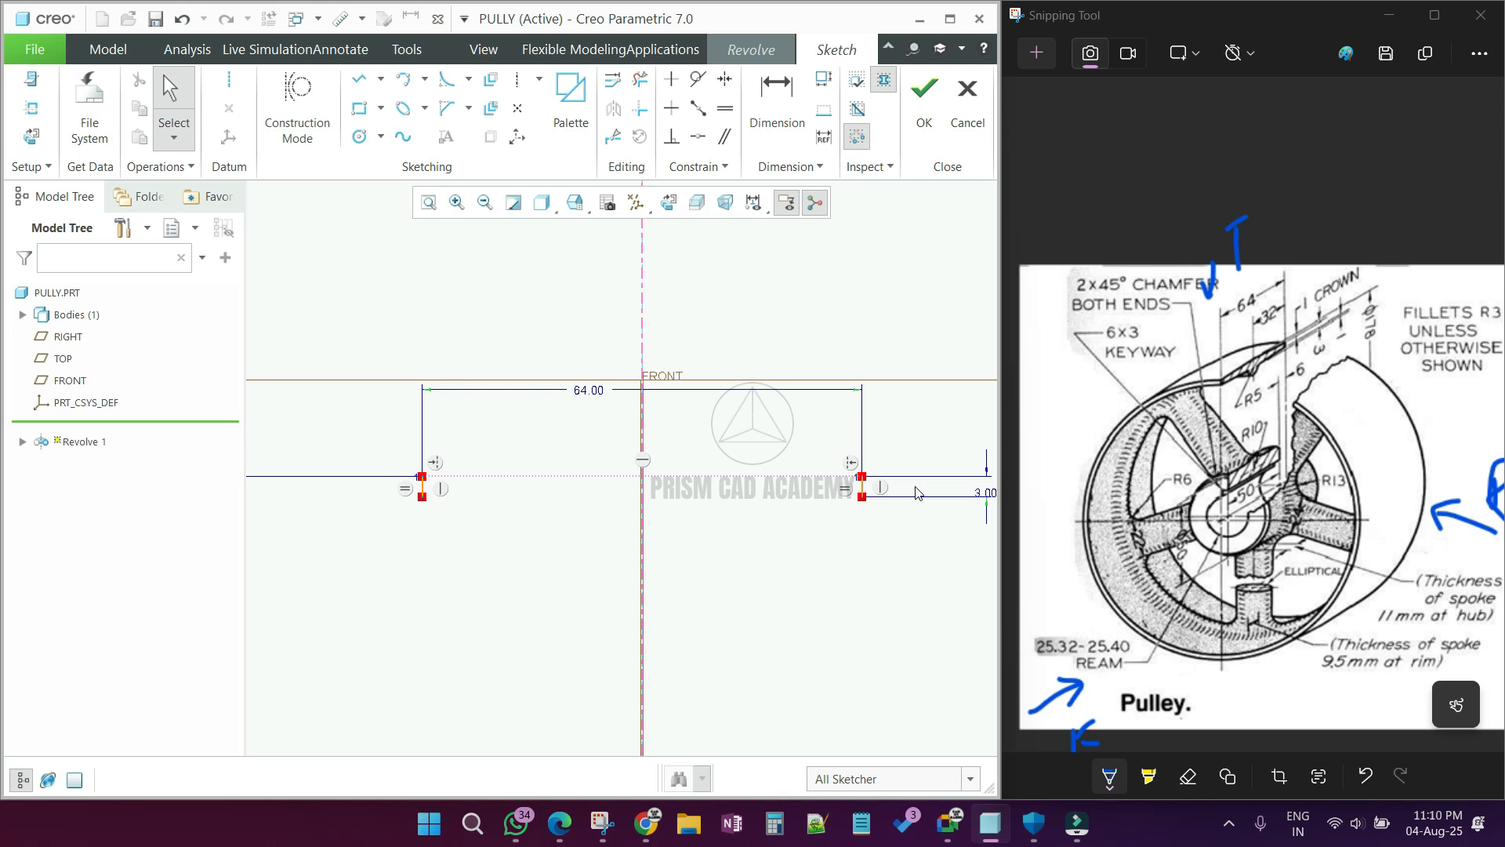
pyautogui.click(359, 136)
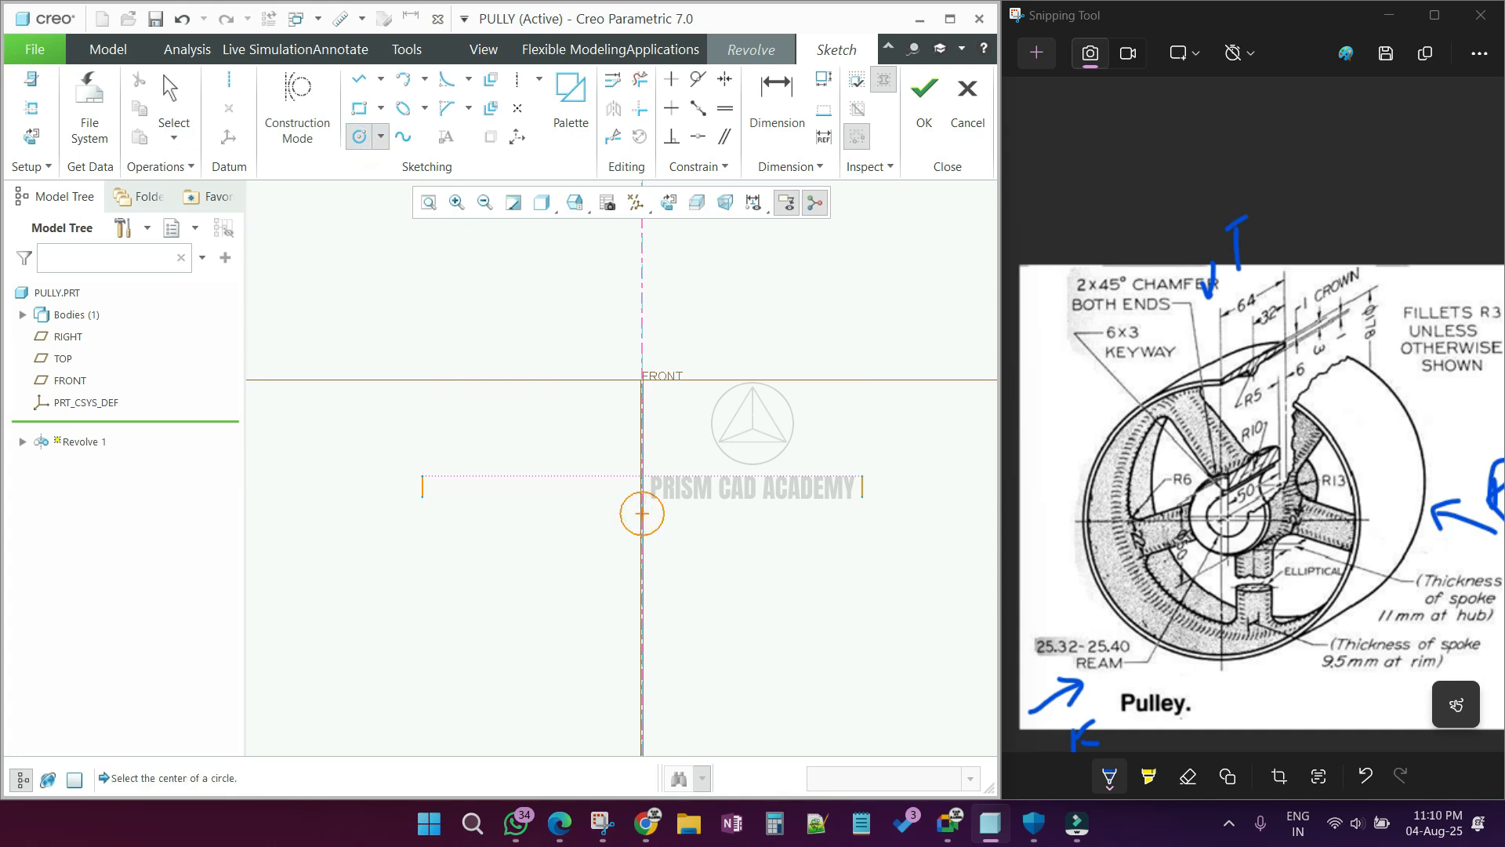
pyautogui.middleClick(685, 516)
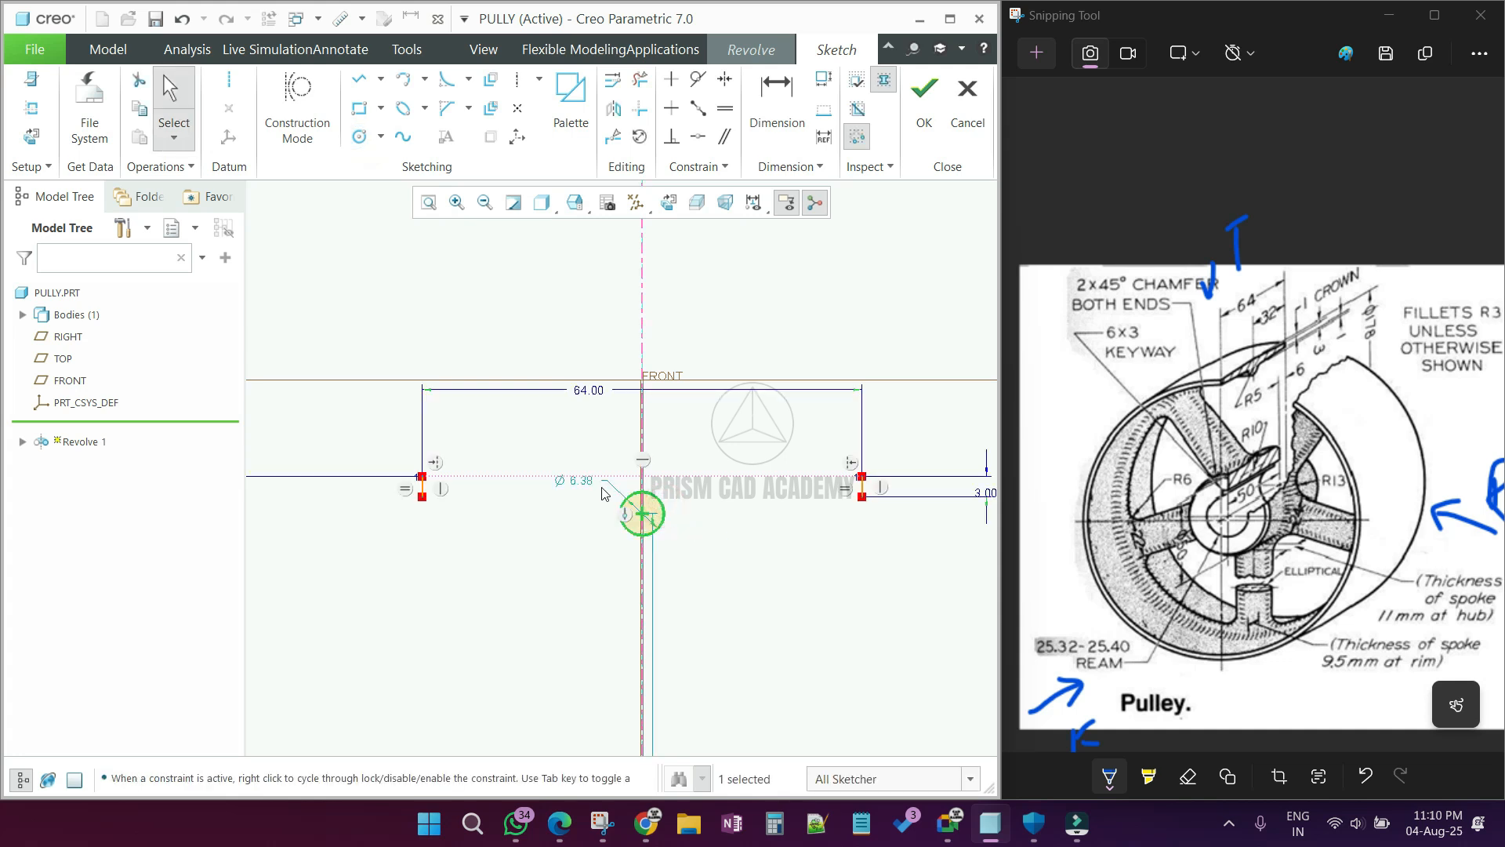
pyautogui.doubleClick(581, 480)
pyautogui.write('10')
pyautogui.press('Return')
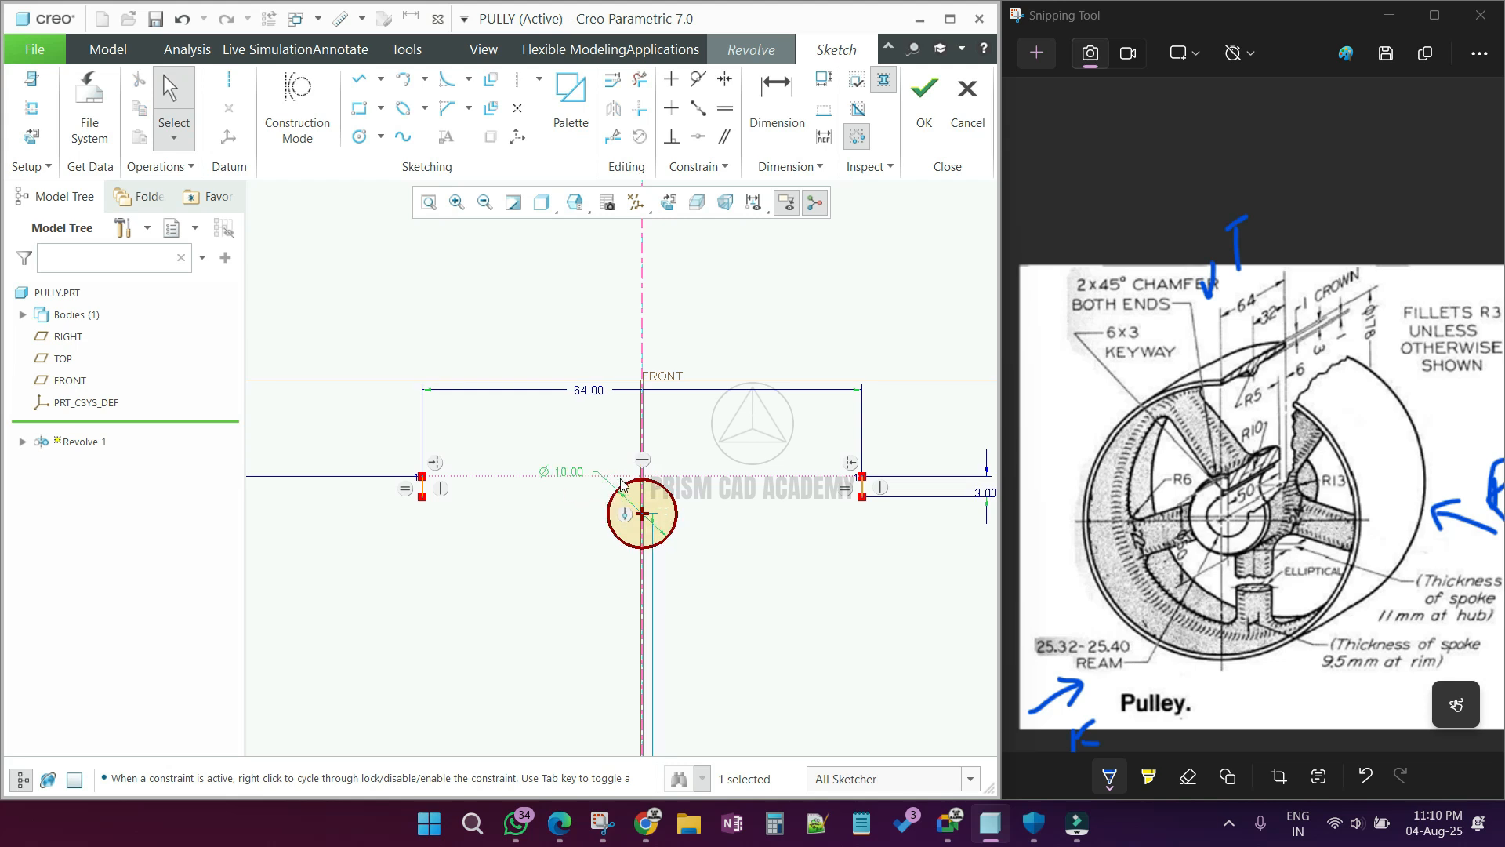
pyautogui.scroll(2, 622, 484)
# Step: Set the vertical distance from the 64 mm construction line to the circle's center to 3 mm
pyautogui.click(798, 119)
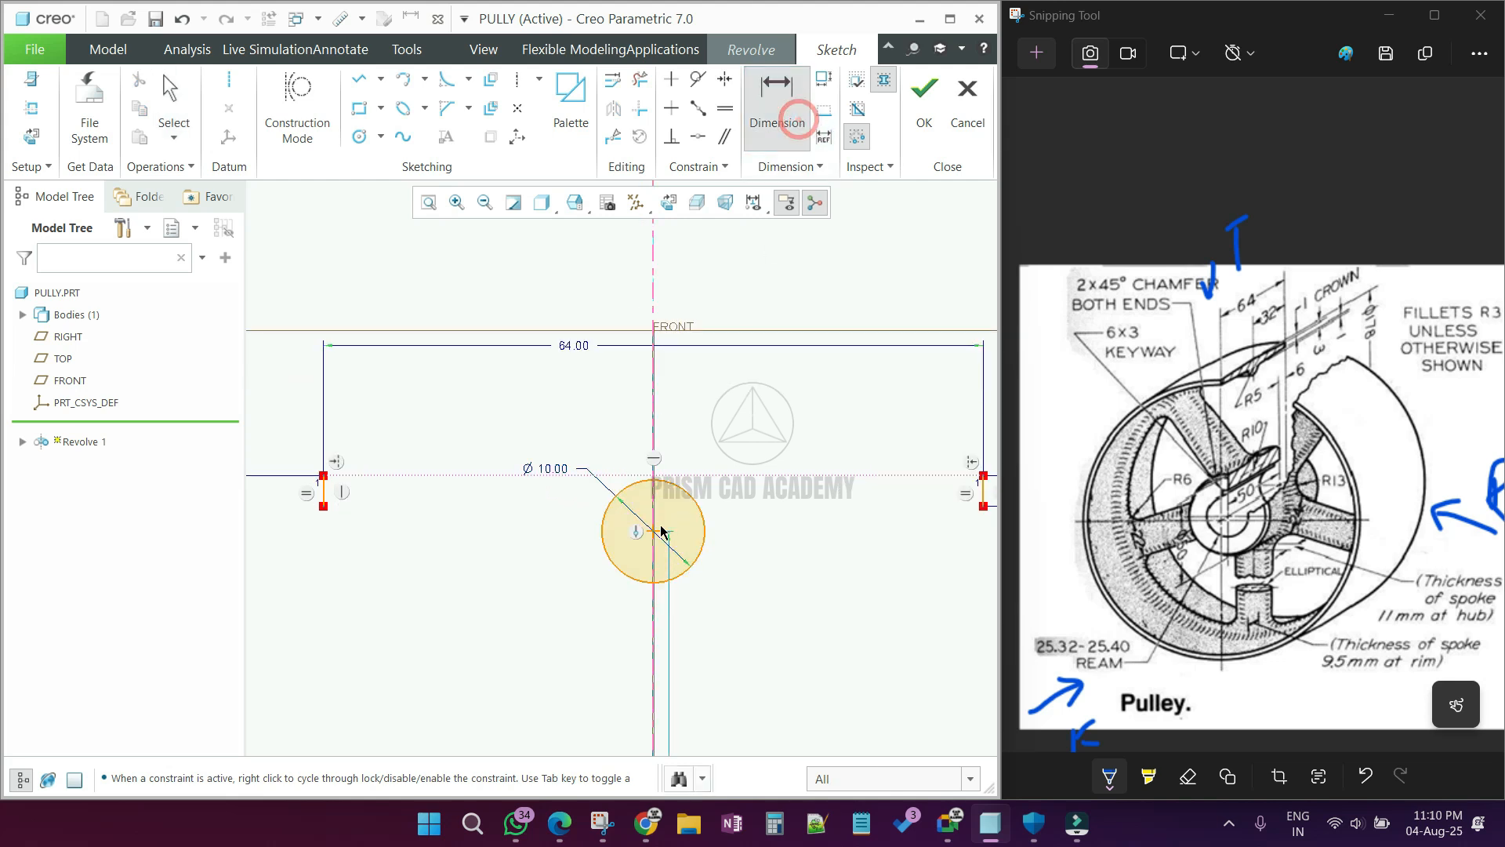
pyautogui.click(656, 530)
pyautogui.middleClick(720, 496)
pyautogui.press('Return')
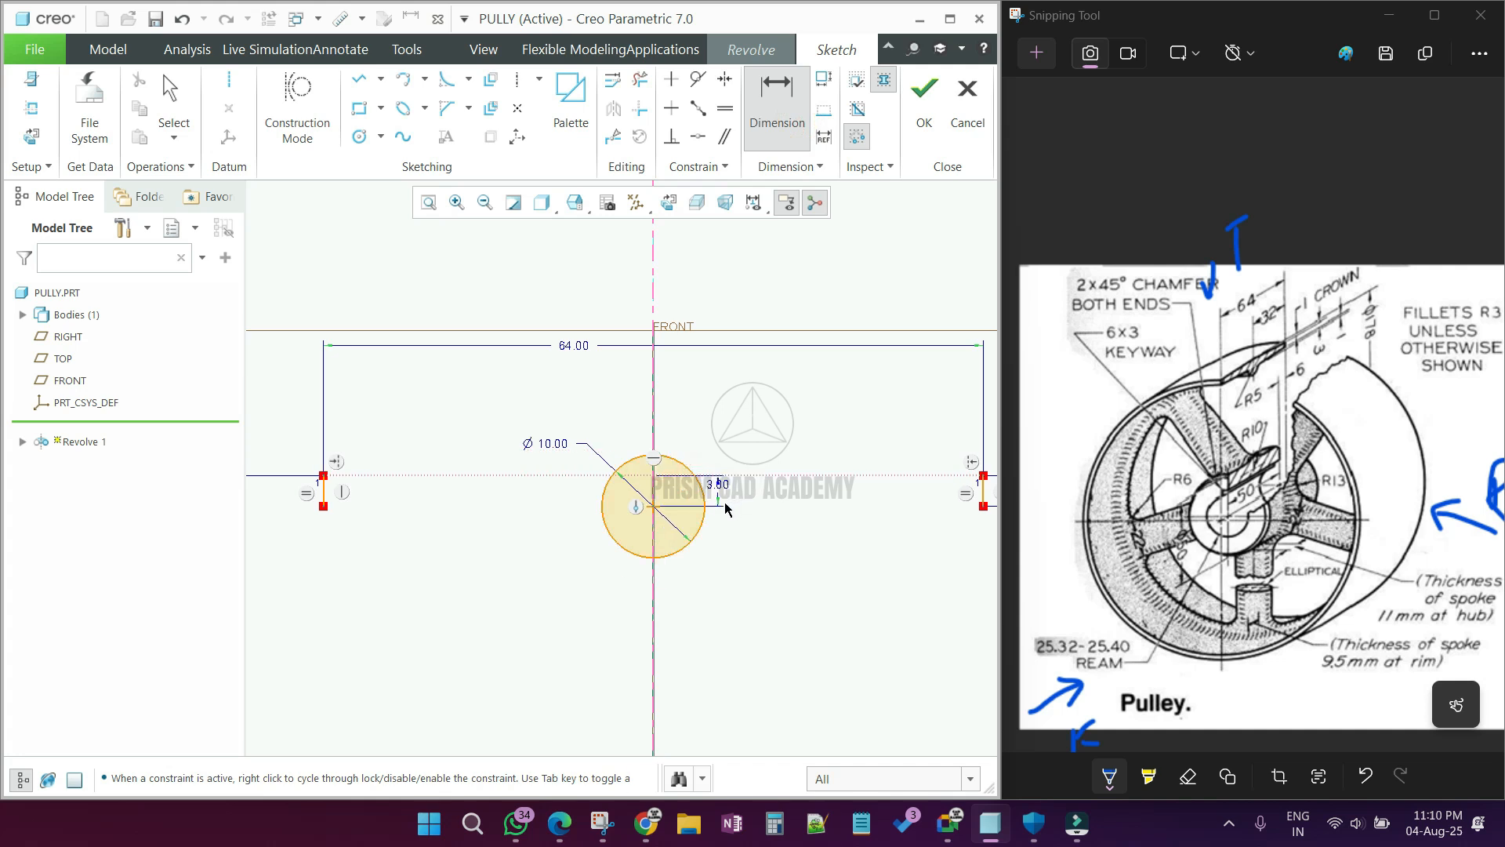
pyautogui.middleClick(726, 508)
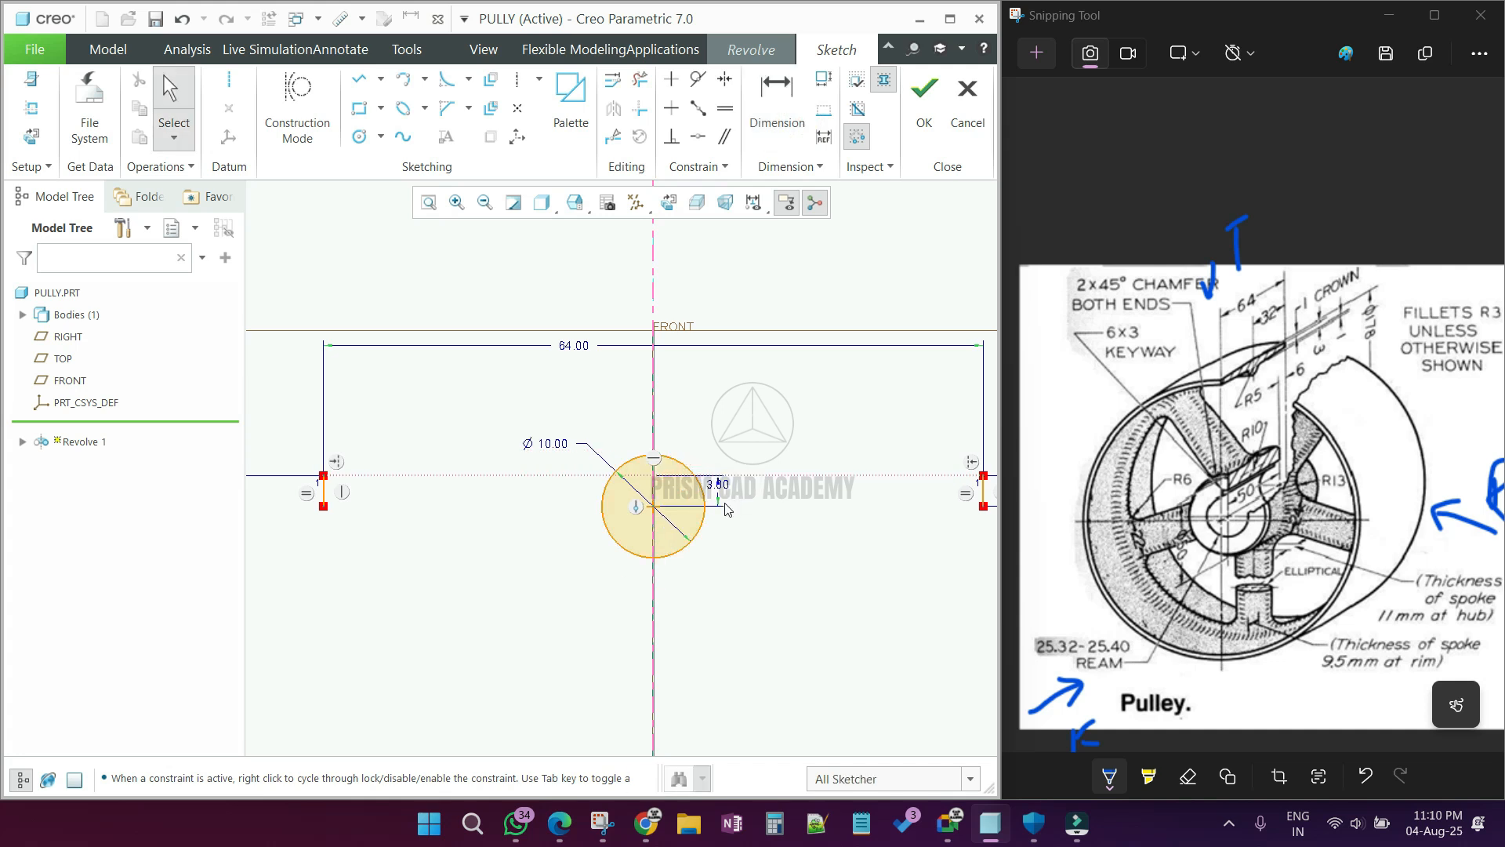
# Step: Divide the right 3 mm vertical line at two points along its length
pyautogui.scroll(-2, 700, 508)
pyautogui.scroll(2, 858, 514)
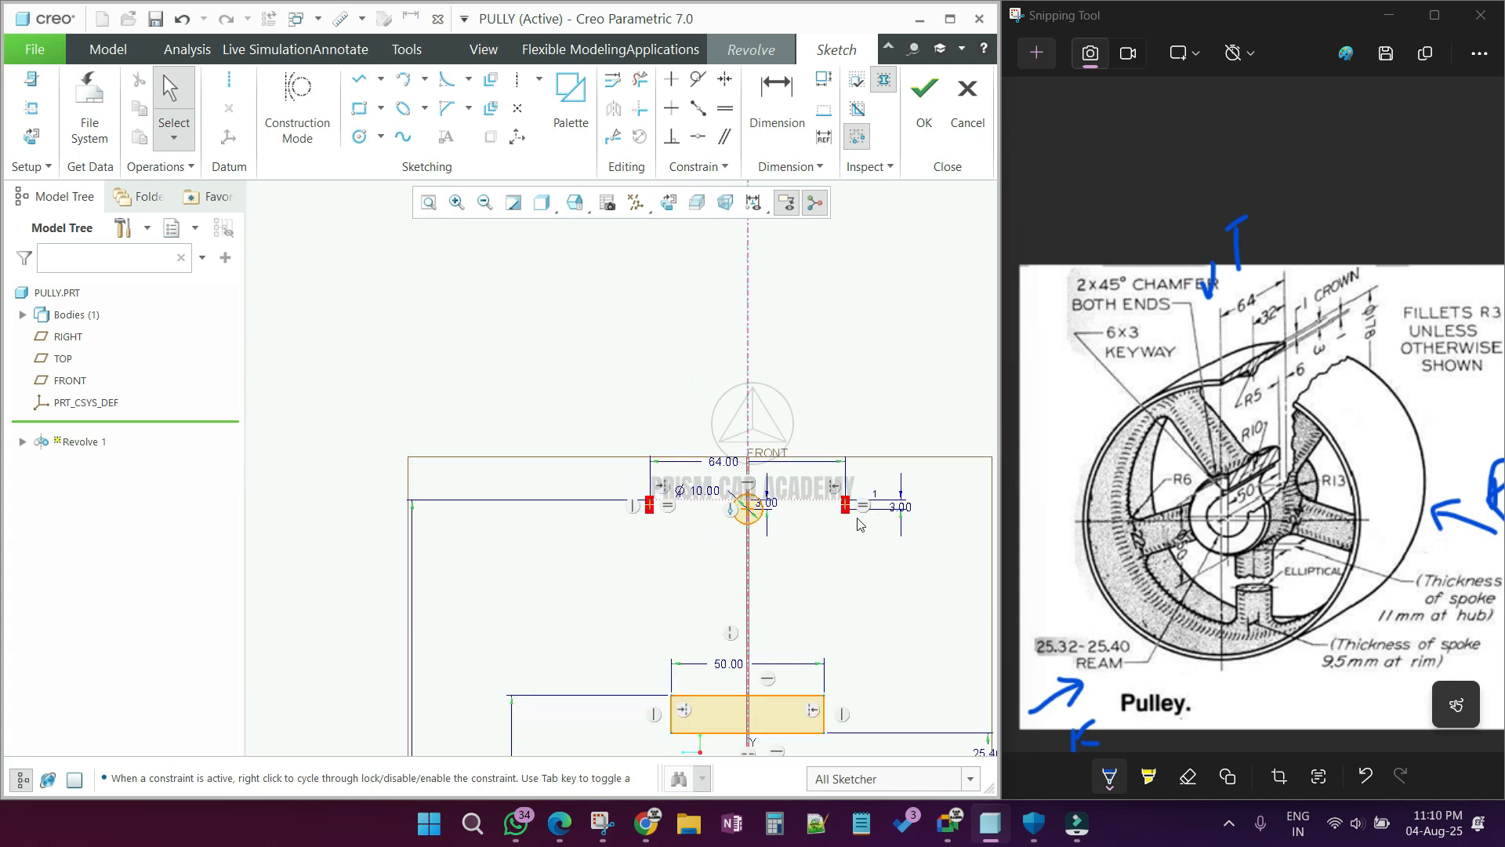
pyautogui.scroll(-3, 875, 511)
pyautogui.scroll(-2, 746, 491)
pyautogui.scroll(2, 855, 497)
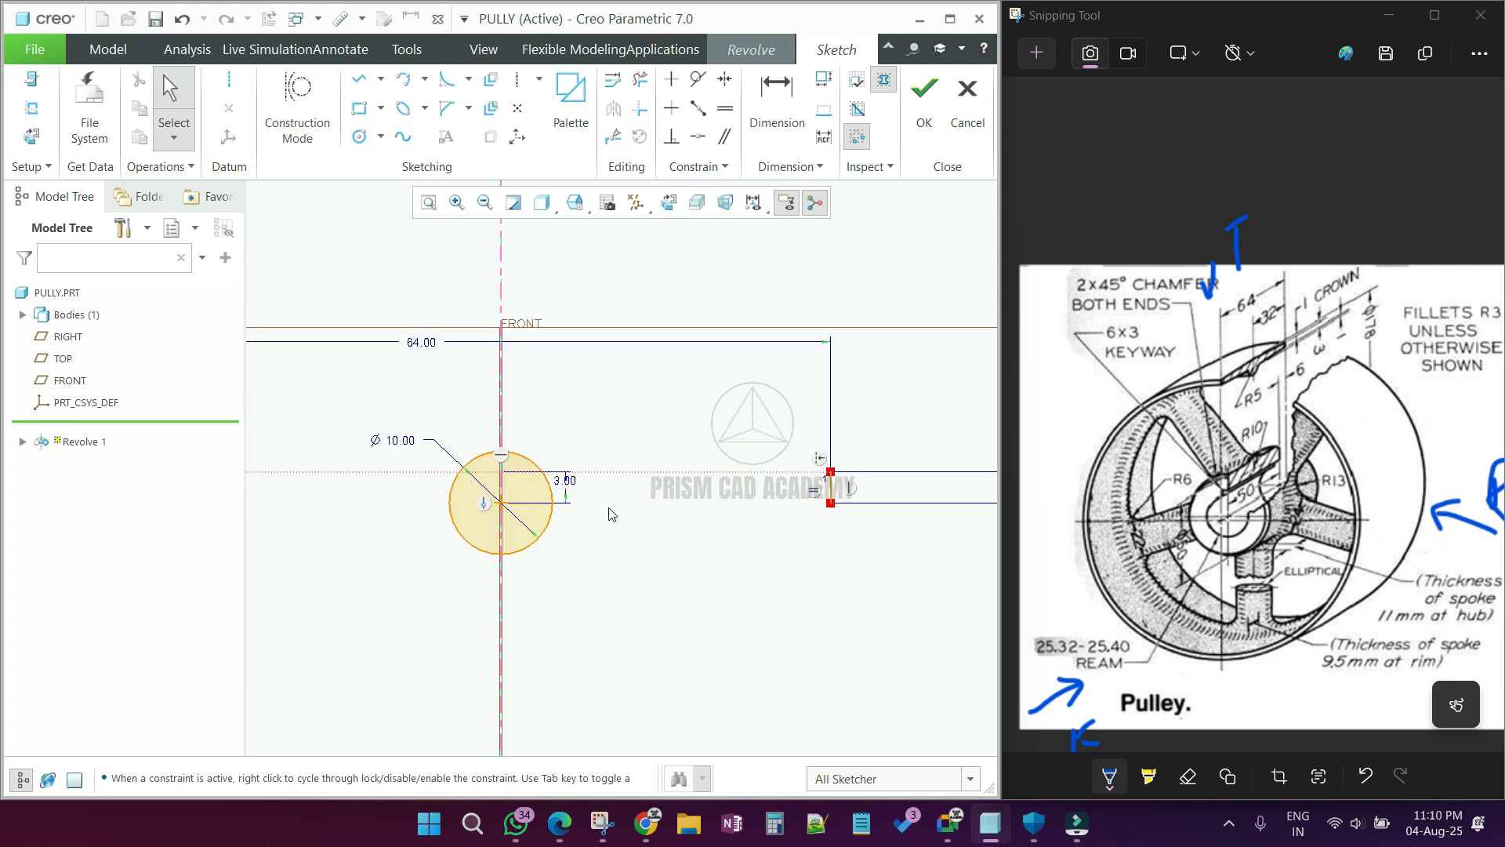
pyautogui.scroll(2, 797, 486)
pyautogui.scroll(4, 684, 492)
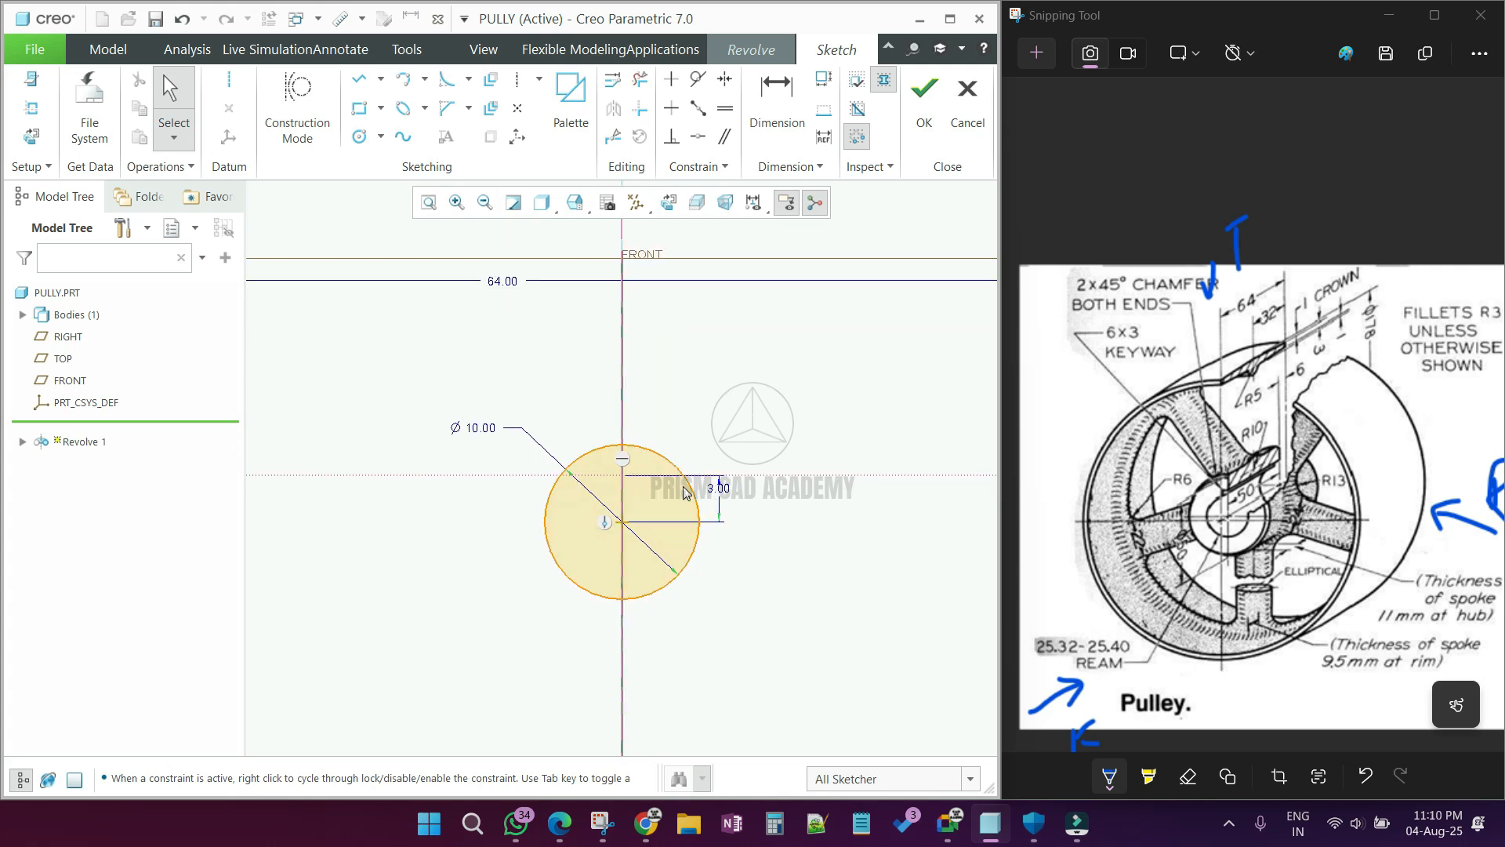
pyautogui.scroll(2, 580, 488)
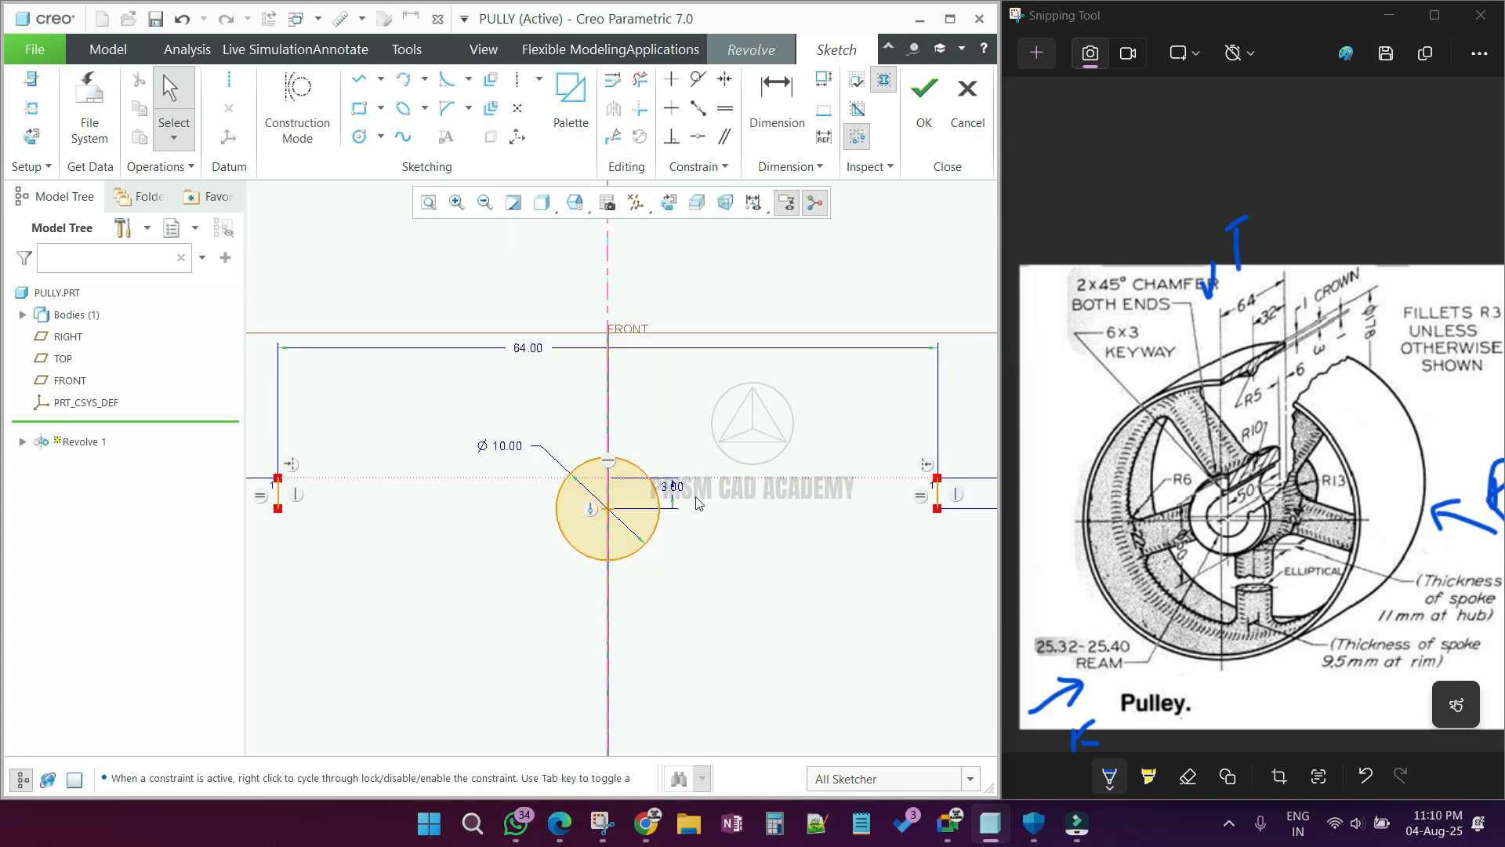
pyautogui.scroll(-4, 853, 511)
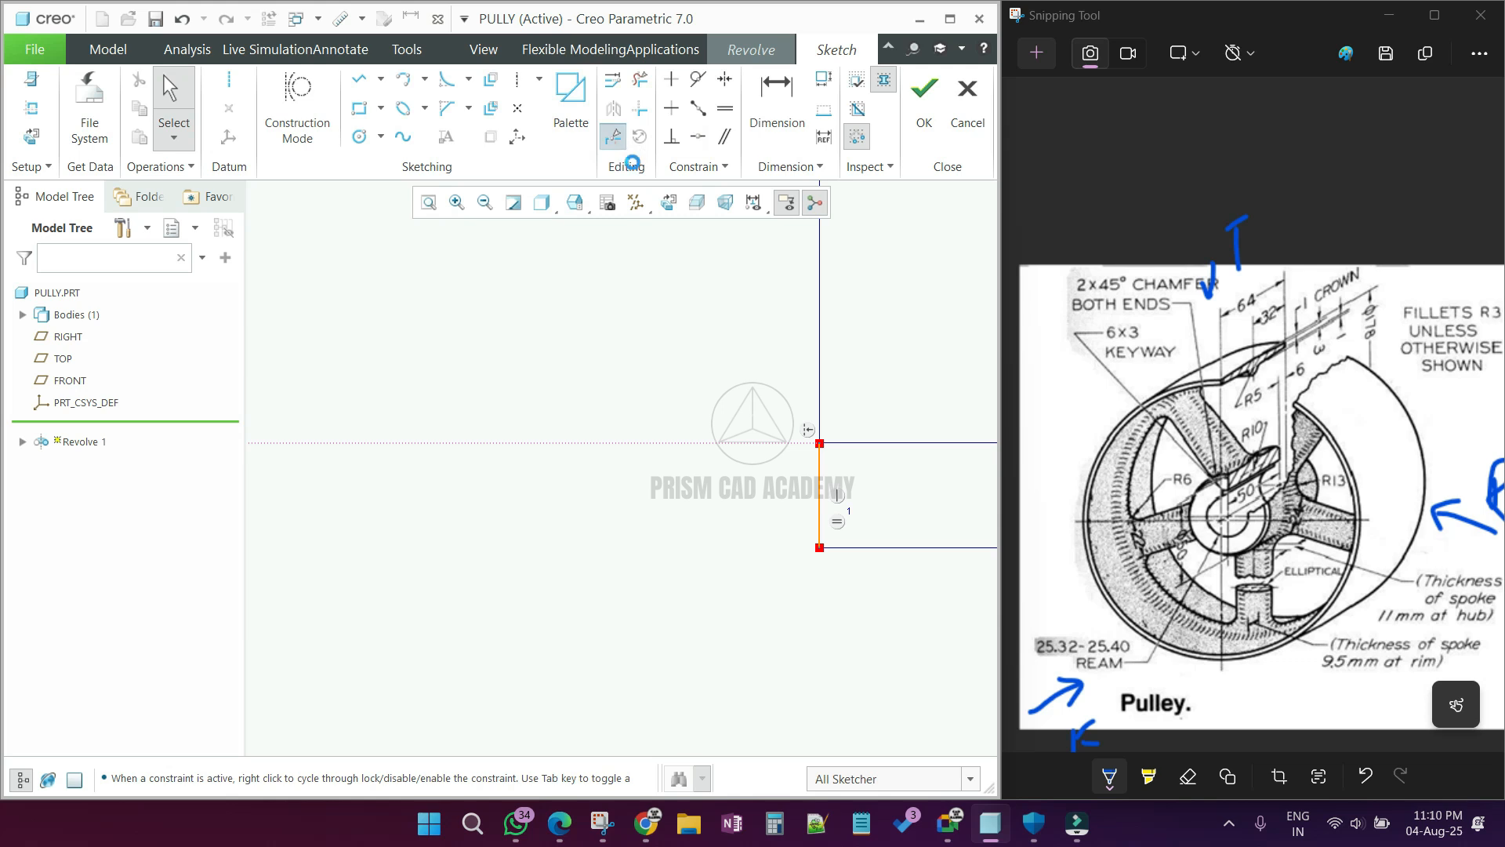
pyautogui.click(614, 137)
pyautogui.click(830, 495)
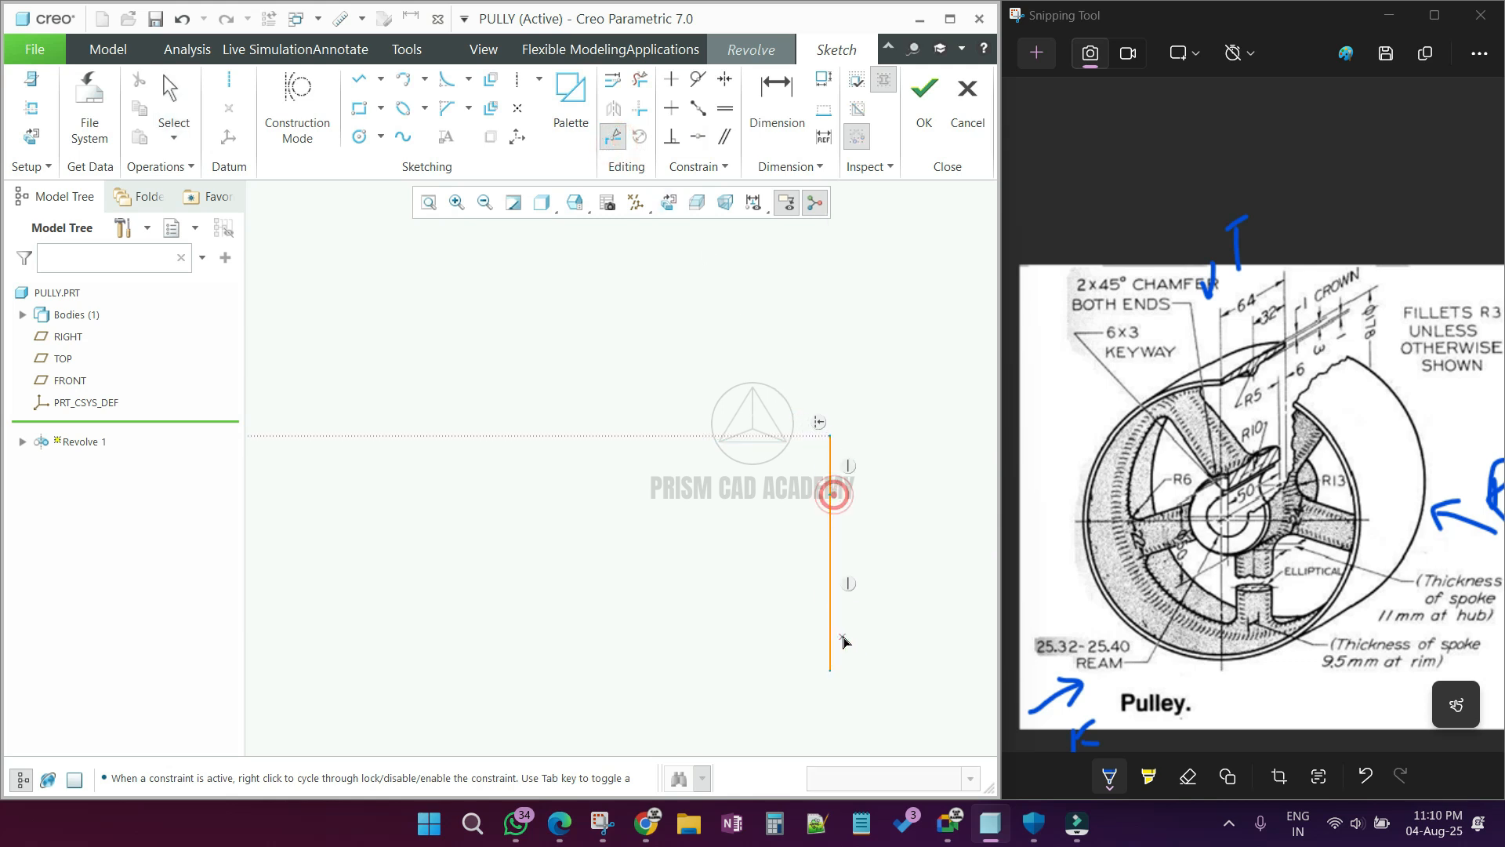
pyautogui.click(830, 615)
pyautogui.middleClick(831, 616)
# Step: Set the length of the divided right line's uppermost segment to 1 mm
pyautogui.scroll(6, 743, 599)
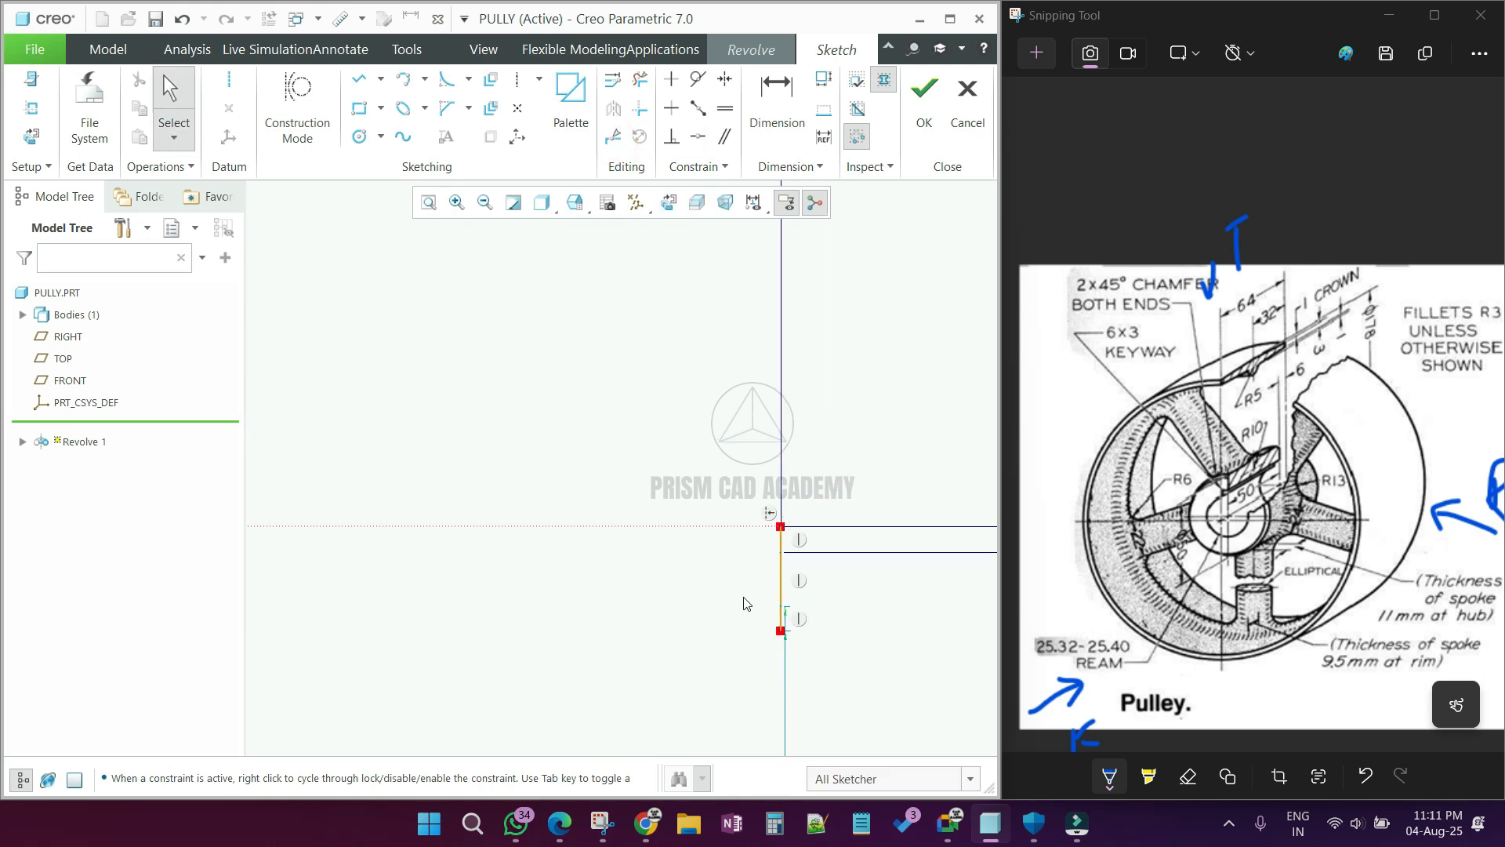
pyautogui.scroll(-3, 867, 583)
pyautogui.doubleClick(827, 587)
pyautogui.write('1')
pyautogui.press('Return')
pyautogui.scroll(-5, 437, 662)
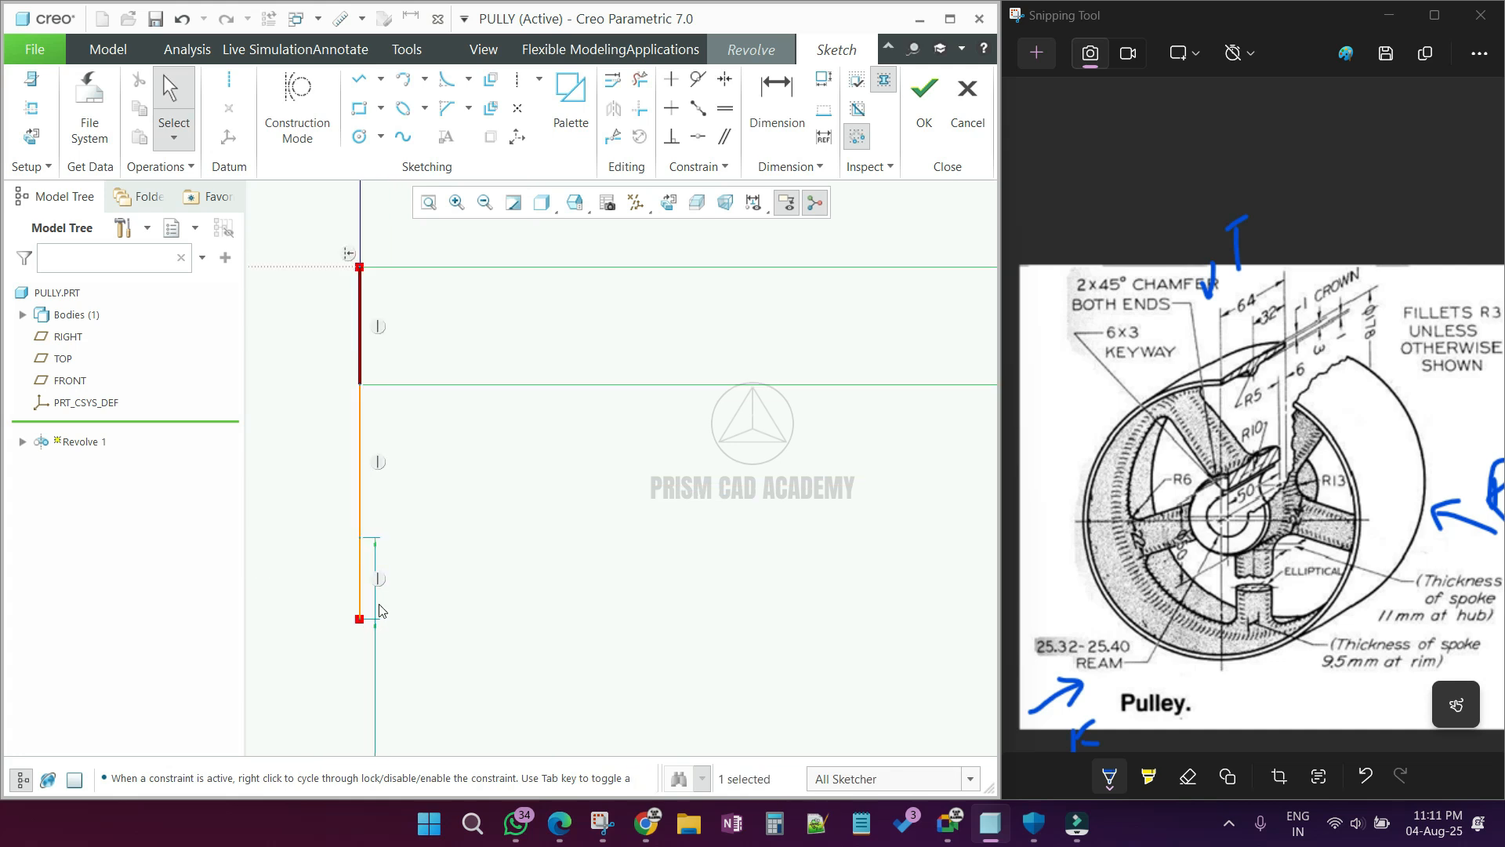
# Step: Dimension the divided right line's lowest segment at 1 mm
pyautogui.click(802, 130)
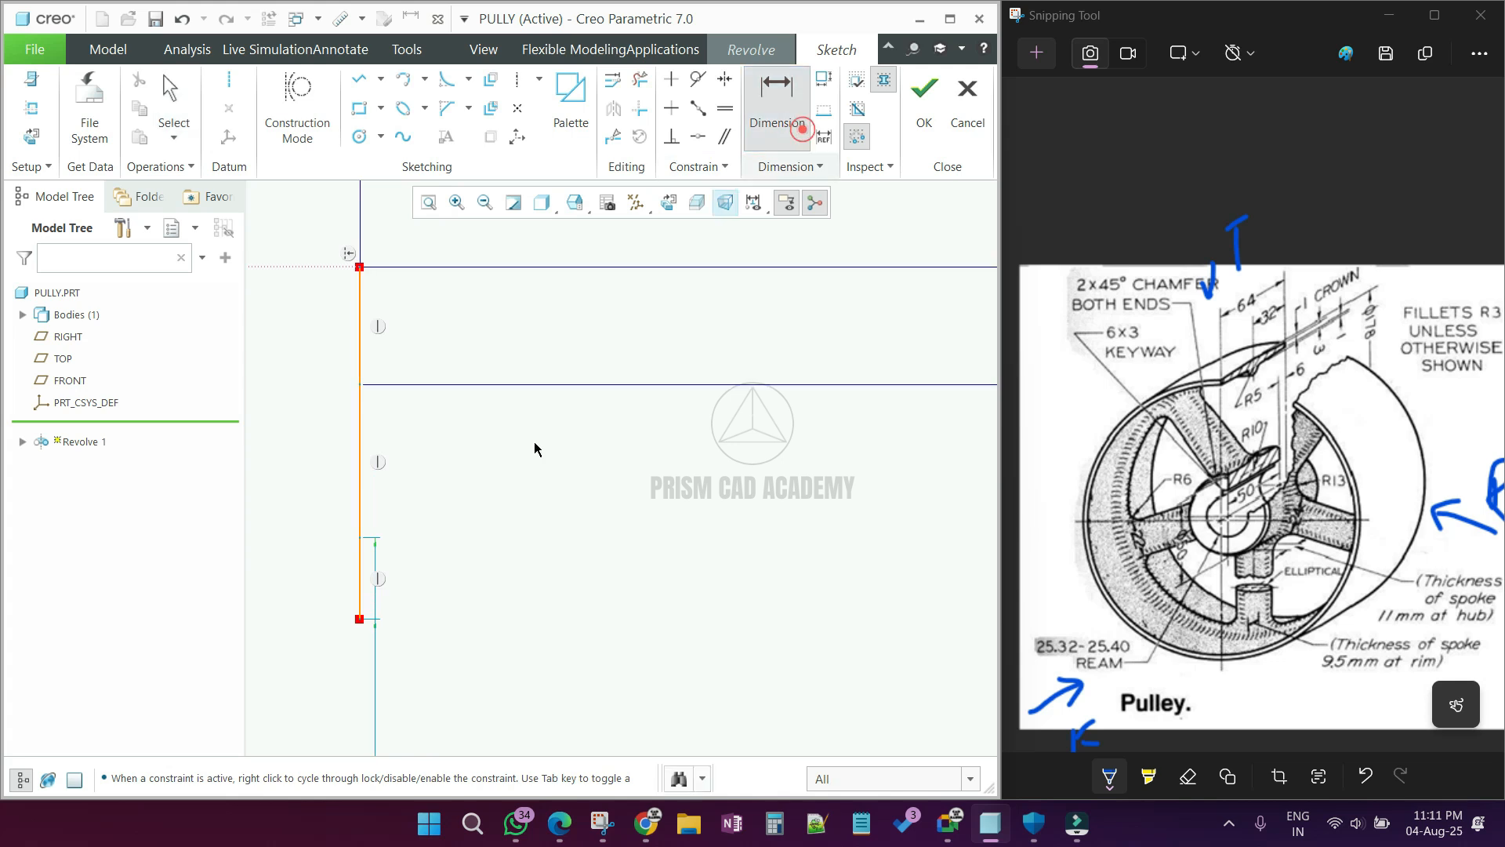
pyautogui.click(359, 619)
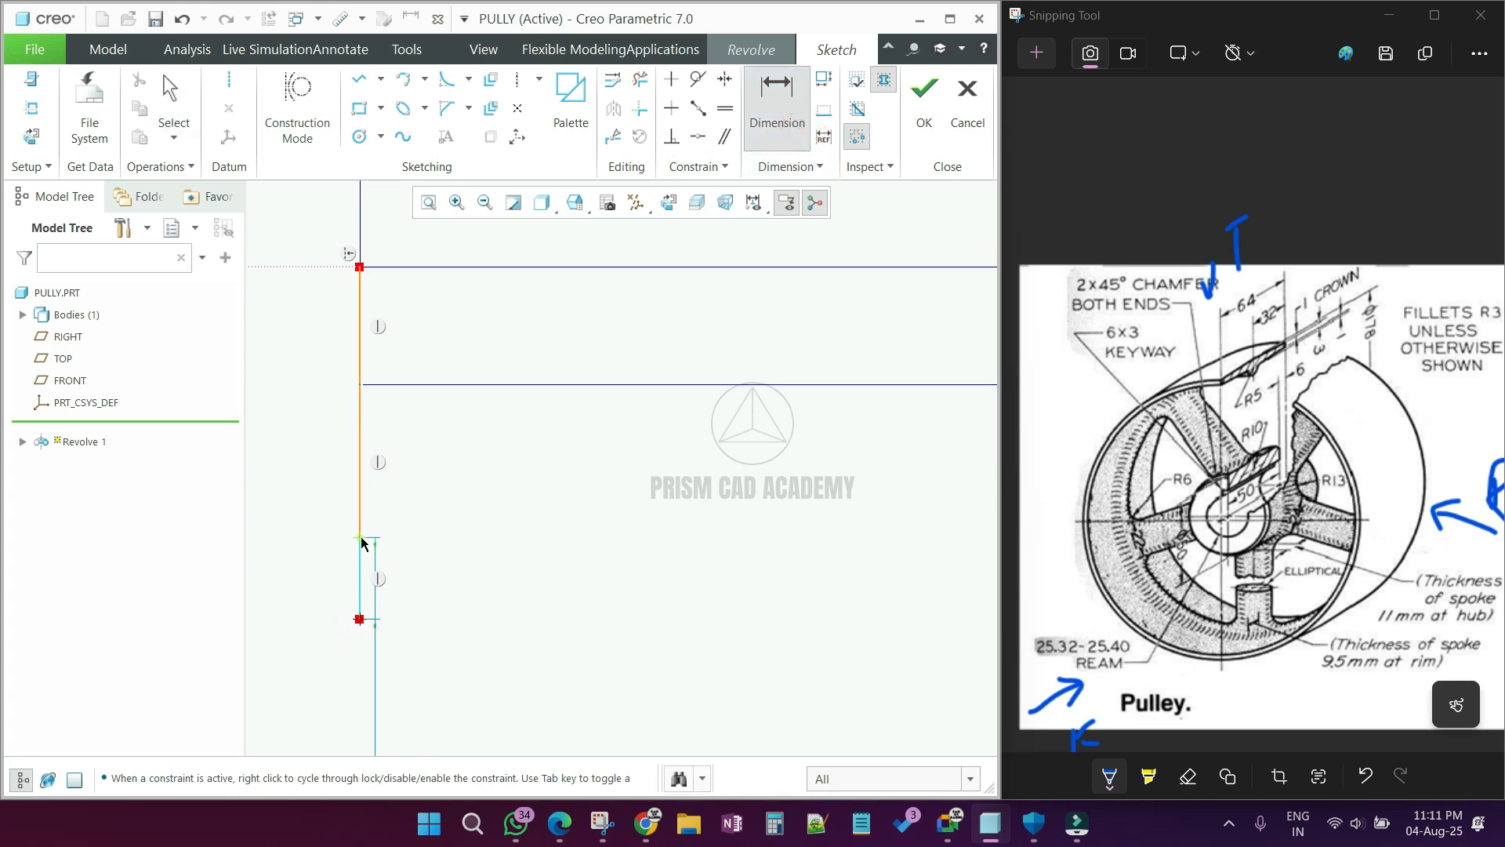
pyautogui.middleClick(558, 596)
pyautogui.press('Return')
pyautogui.middleClick(712, 548)
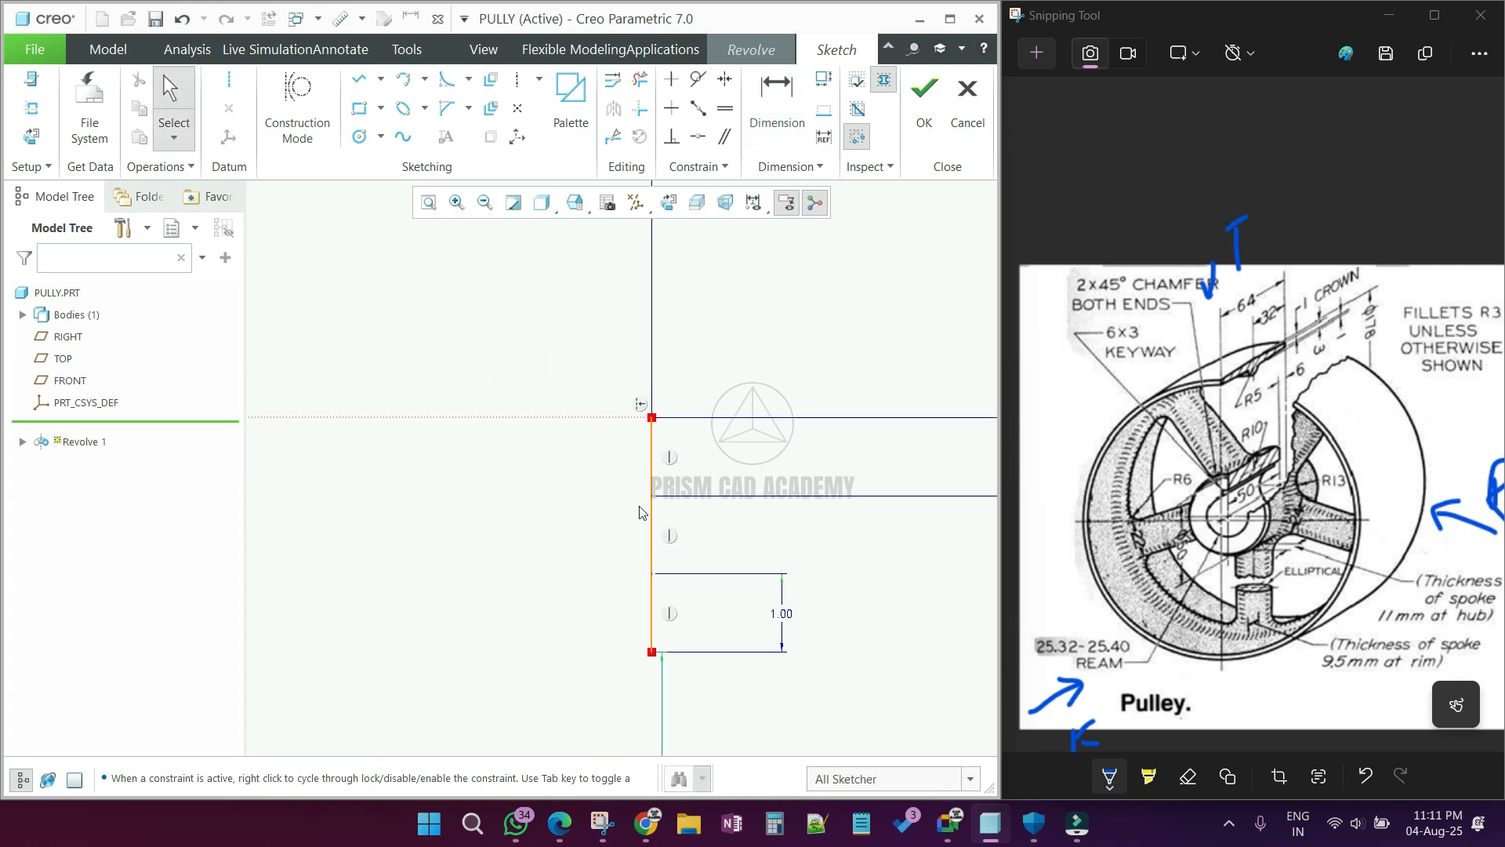
# Step: Sketch a shallow crown arc from the construction line's midpoint on the centerline to the upper division point of the right line
pyautogui.scroll(5, 808, 510)
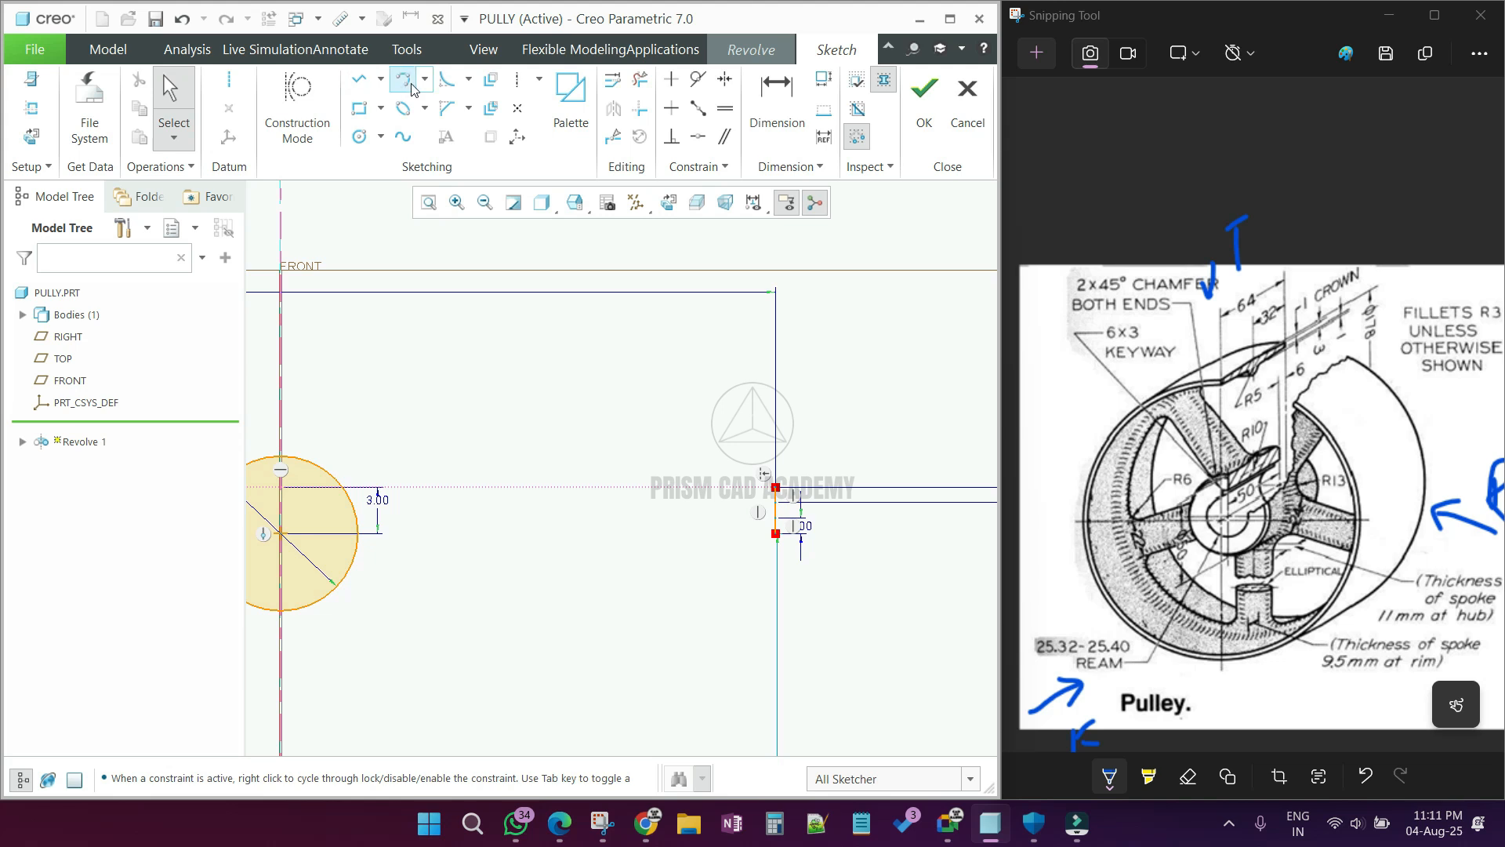
pyautogui.click(405, 80)
pyautogui.click(281, 487)
pyautogui.click(775, 502)
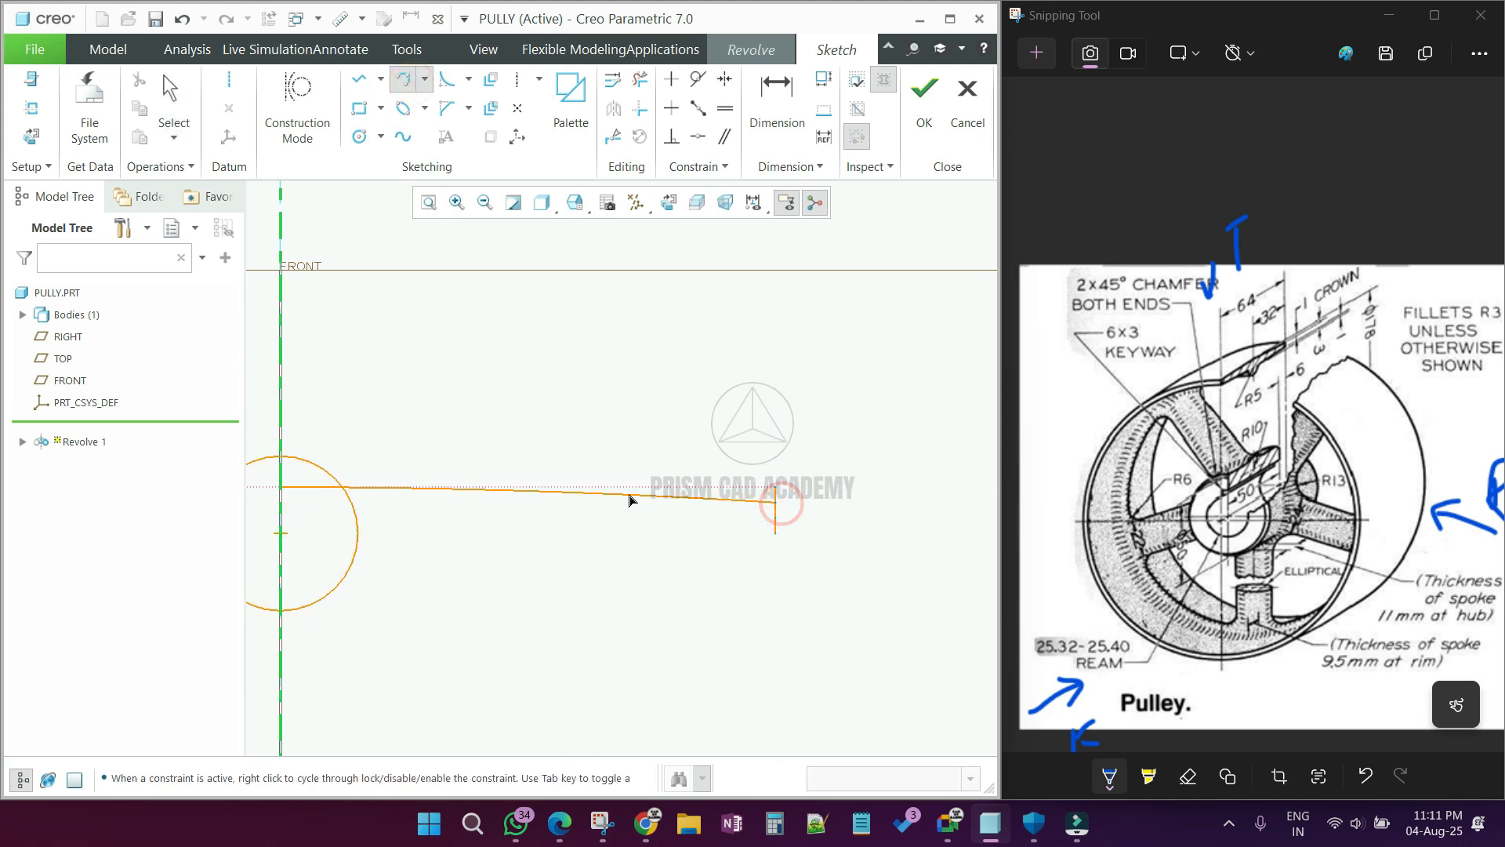
pyautogui.scroll(3, 309, 487)
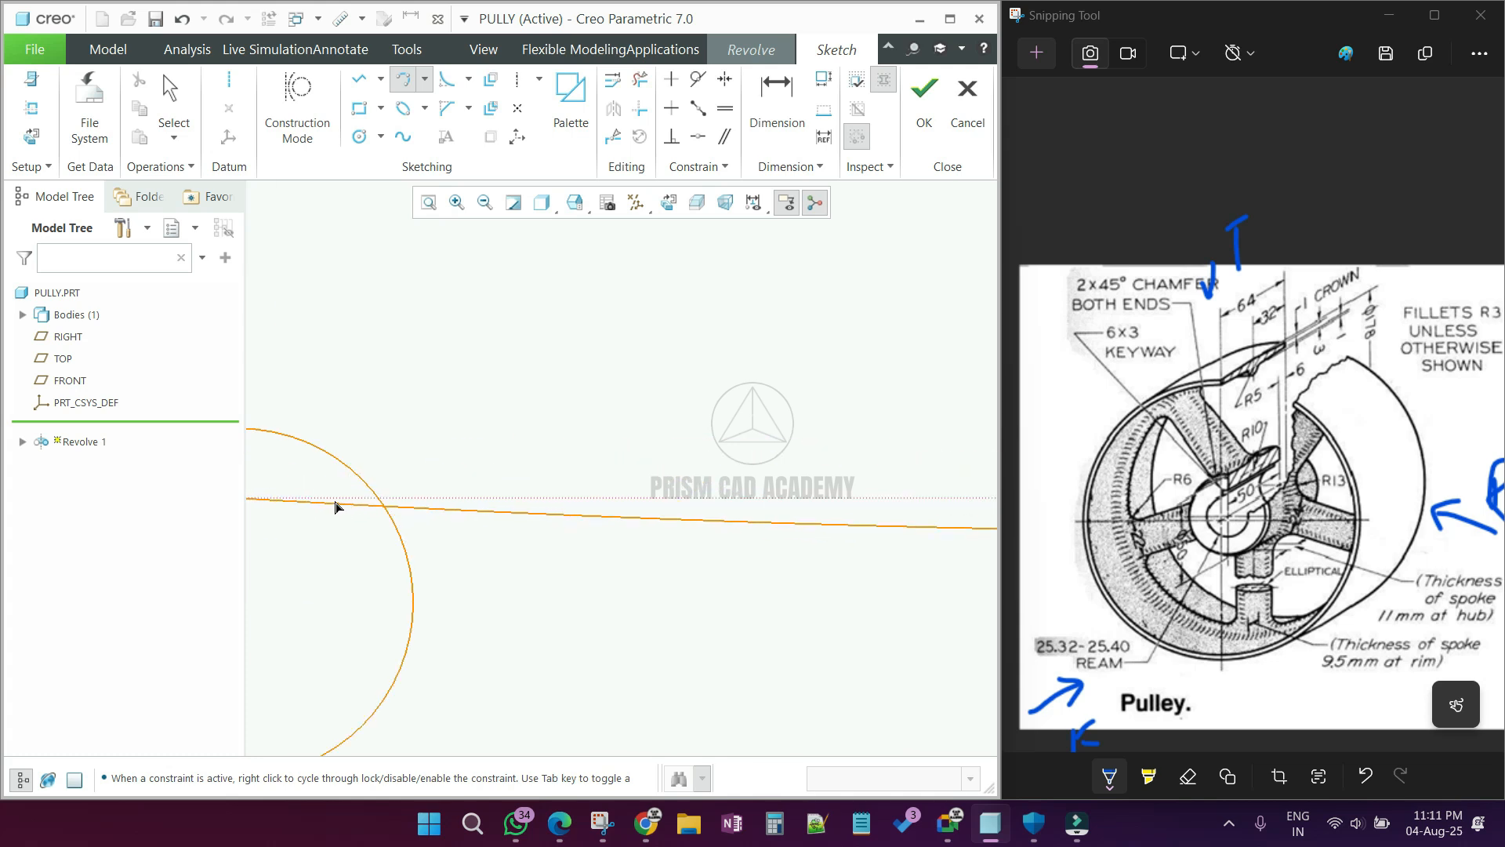
pyautogui.middleClick(505, 472)
pyautogui.scroll(-4, 612, 392)
pyautogui.scroll(4, 775, 428)
pyautogui.scroll(-3, 846, 390)
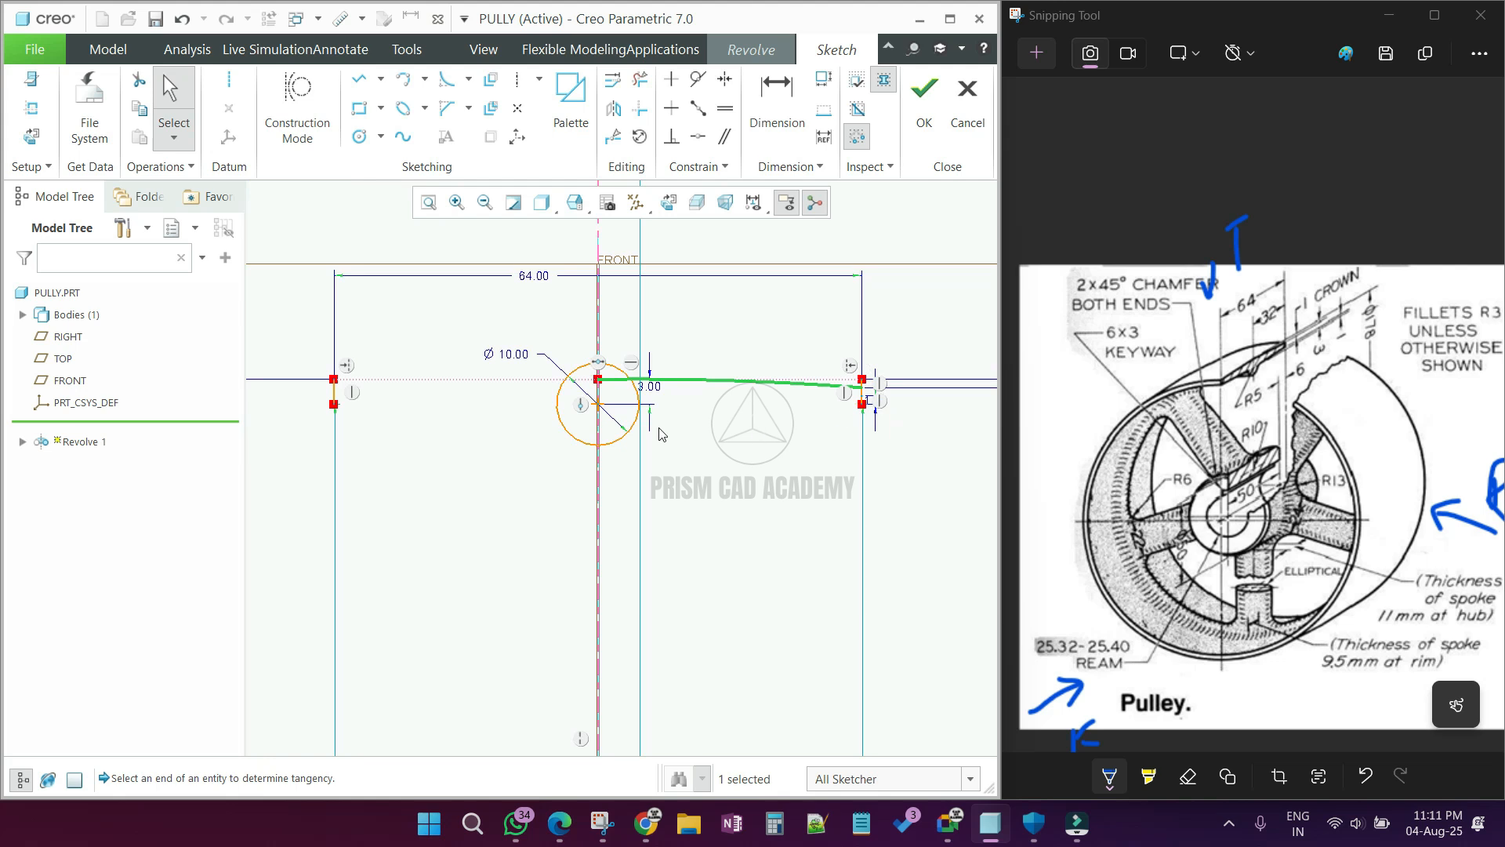
pyautogui.scroll(1, 506, 406)
pyautogui.scroll(-1, 809, 471)
pyautogui.scroll(2, 430, 395)
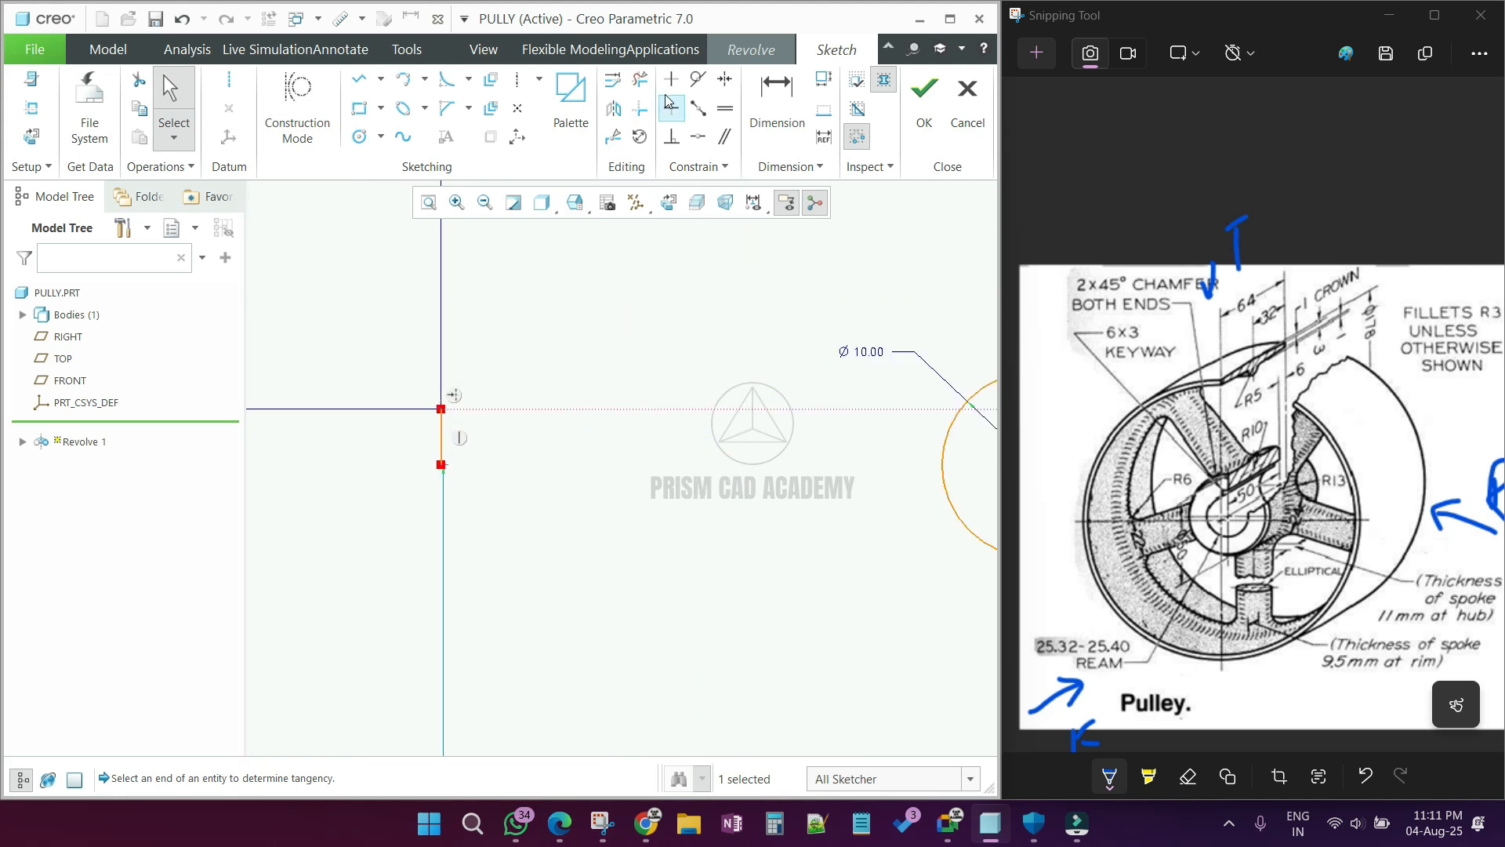
# Step: Divide the 3 mm vertical line at the profile's left end at two points along its length
pyautogui.click(613, 140)
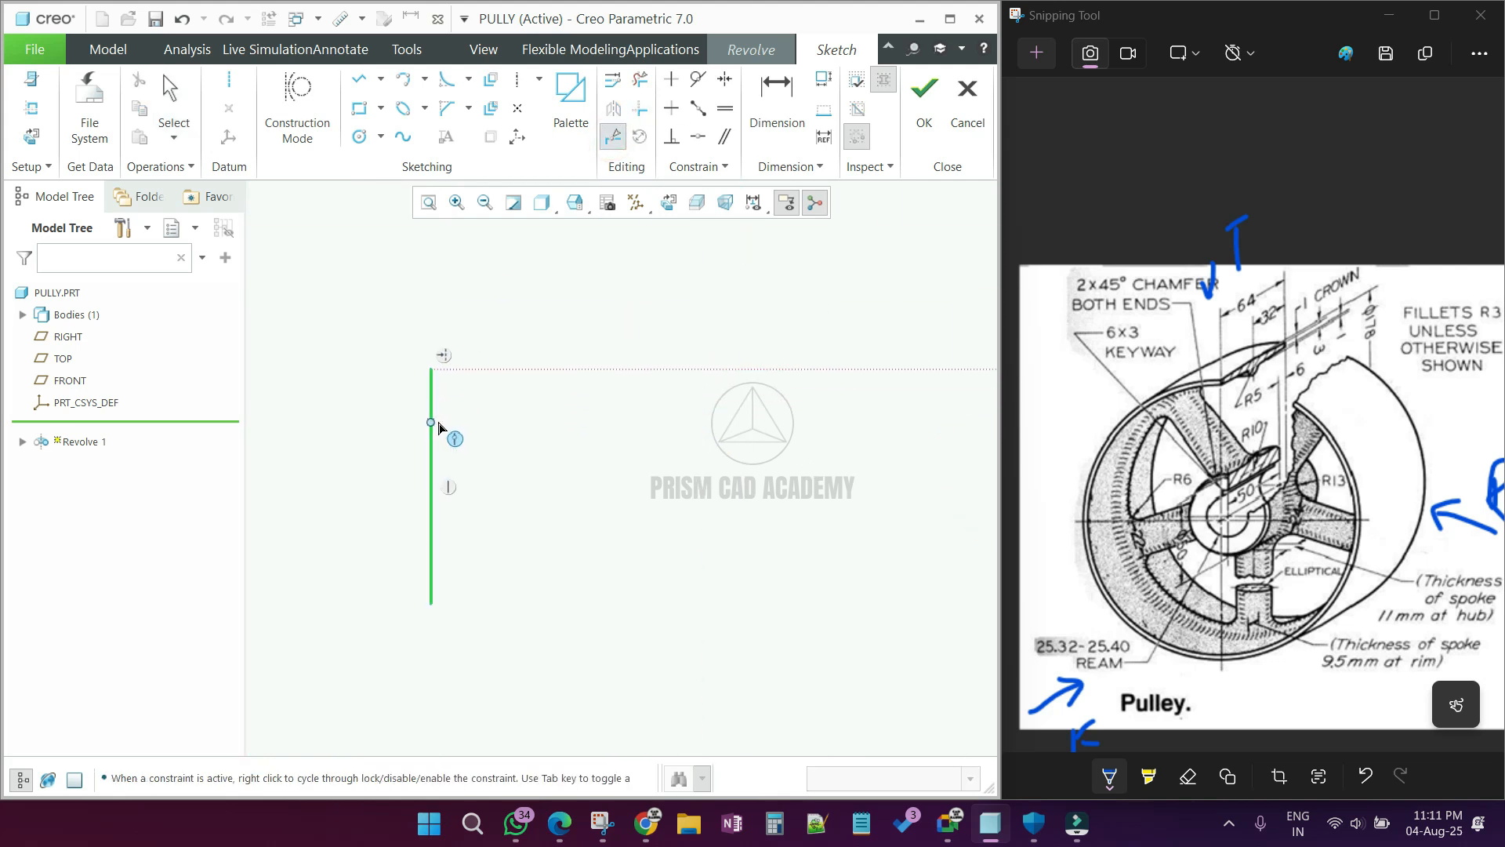
pyautogui.click(431, 549)
pyautogui.middleClick(431, 548)
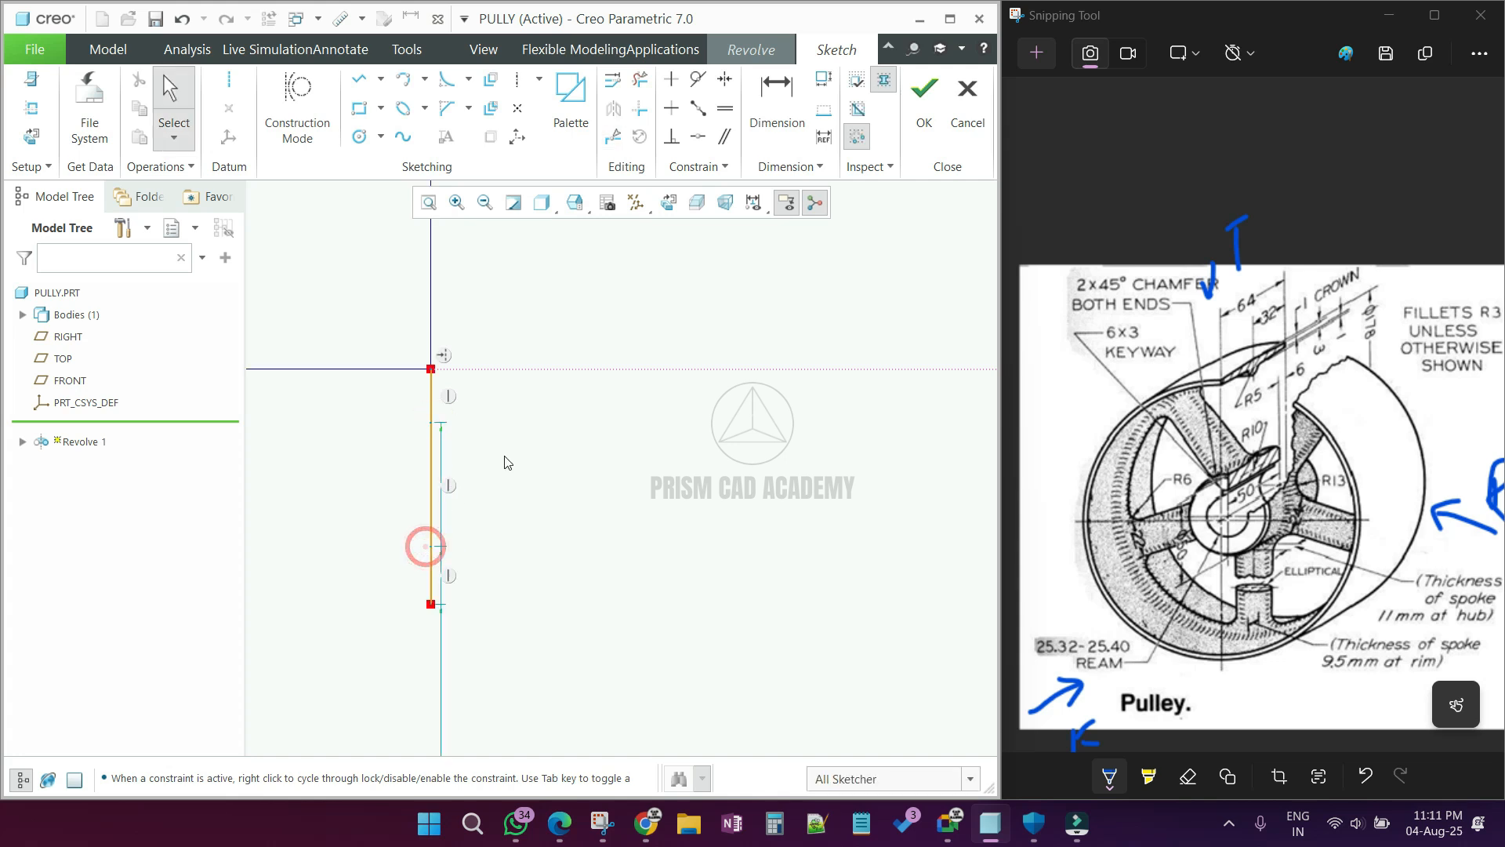
# Step: Set the length of the divided left line's uppermost segment to 1 mm
pyautogui.scroll(-3, 559, 442)
pyautogui.click(749, 100)
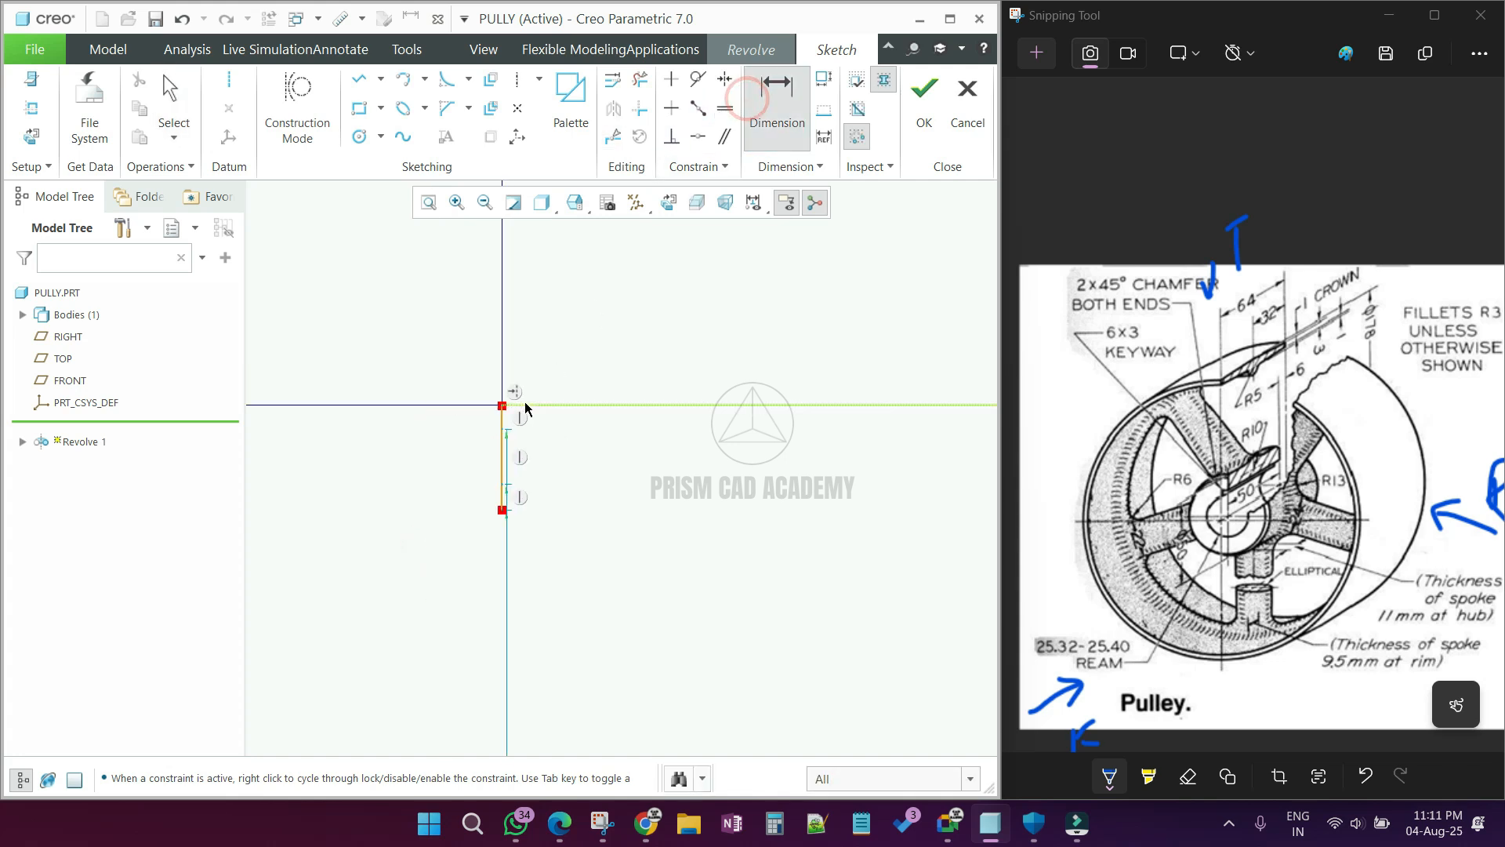
pyautogui.click(503, 422)
pyautogui.middleClick(490, 418)
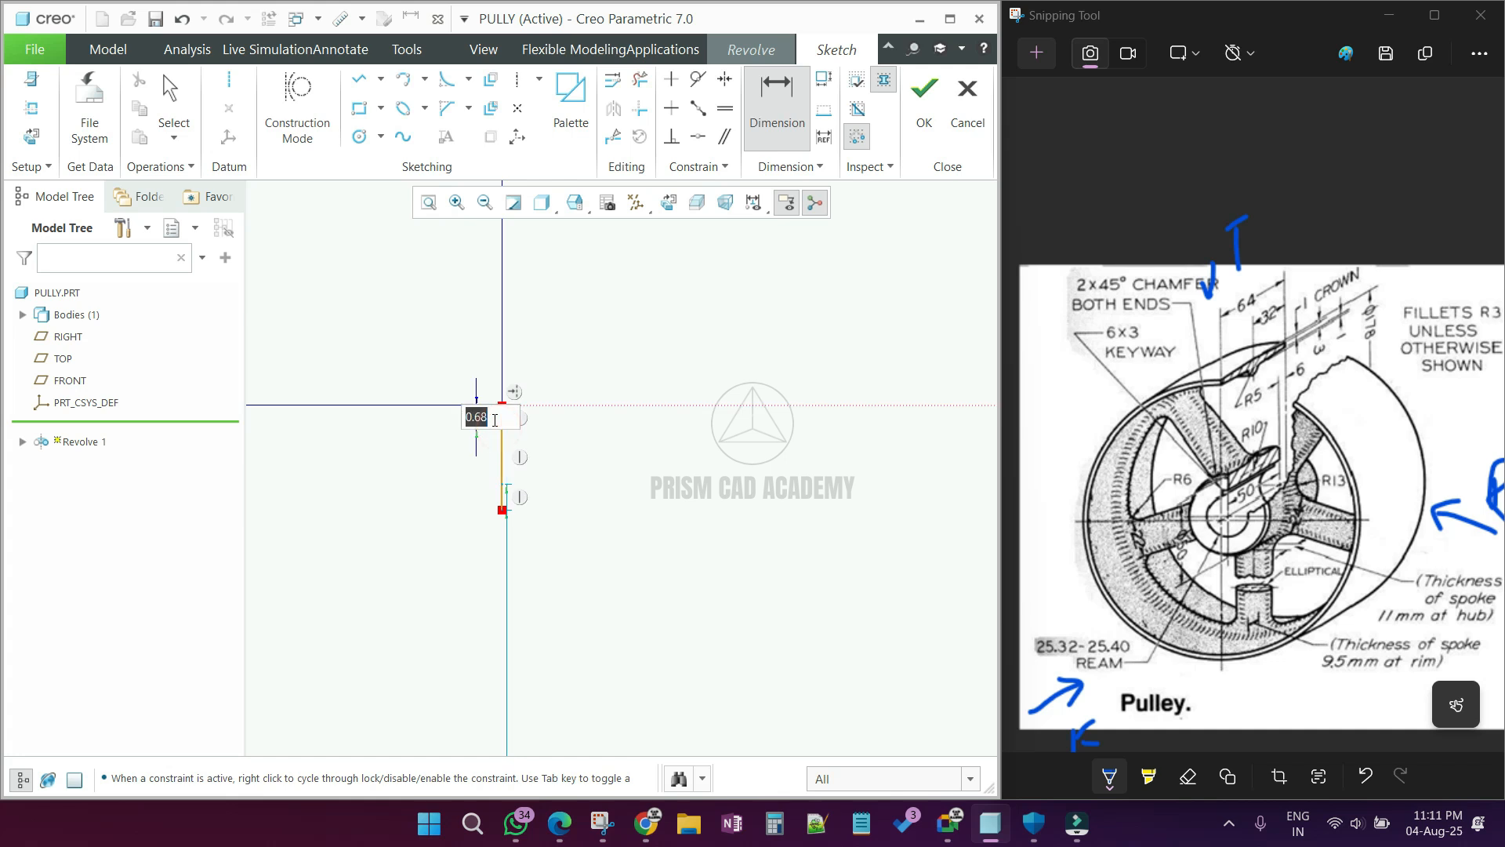
pyautogui.write('1')
pyautogui.press('Return')
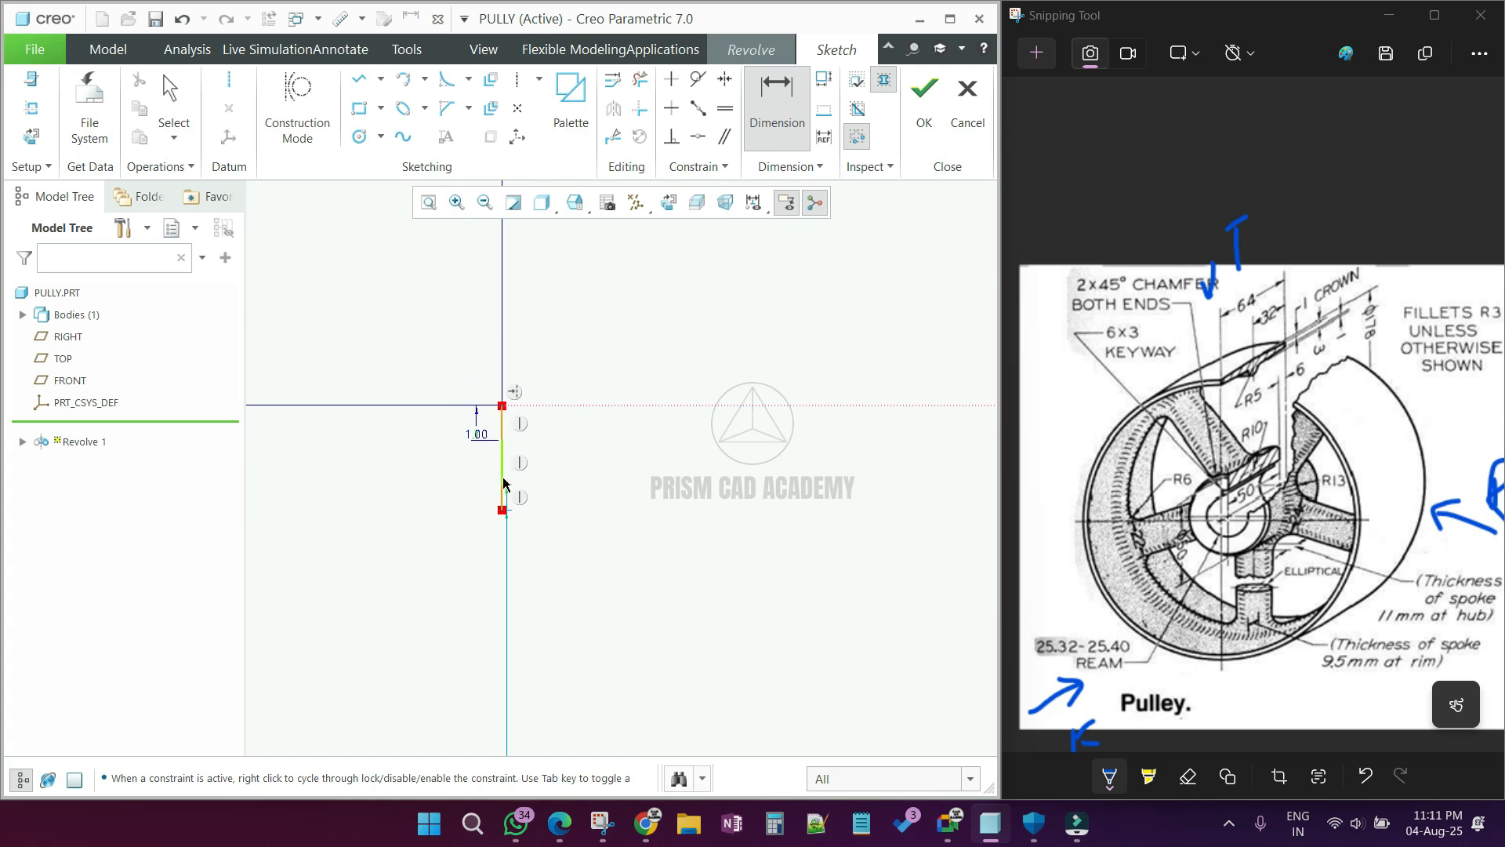
# Step: Set the length of the divided left line's lowest segment to 1 mm
pyautogui.click(502, 485)
pyautogui.click(502, 510)
pyautogui.middleClick(498, 508)
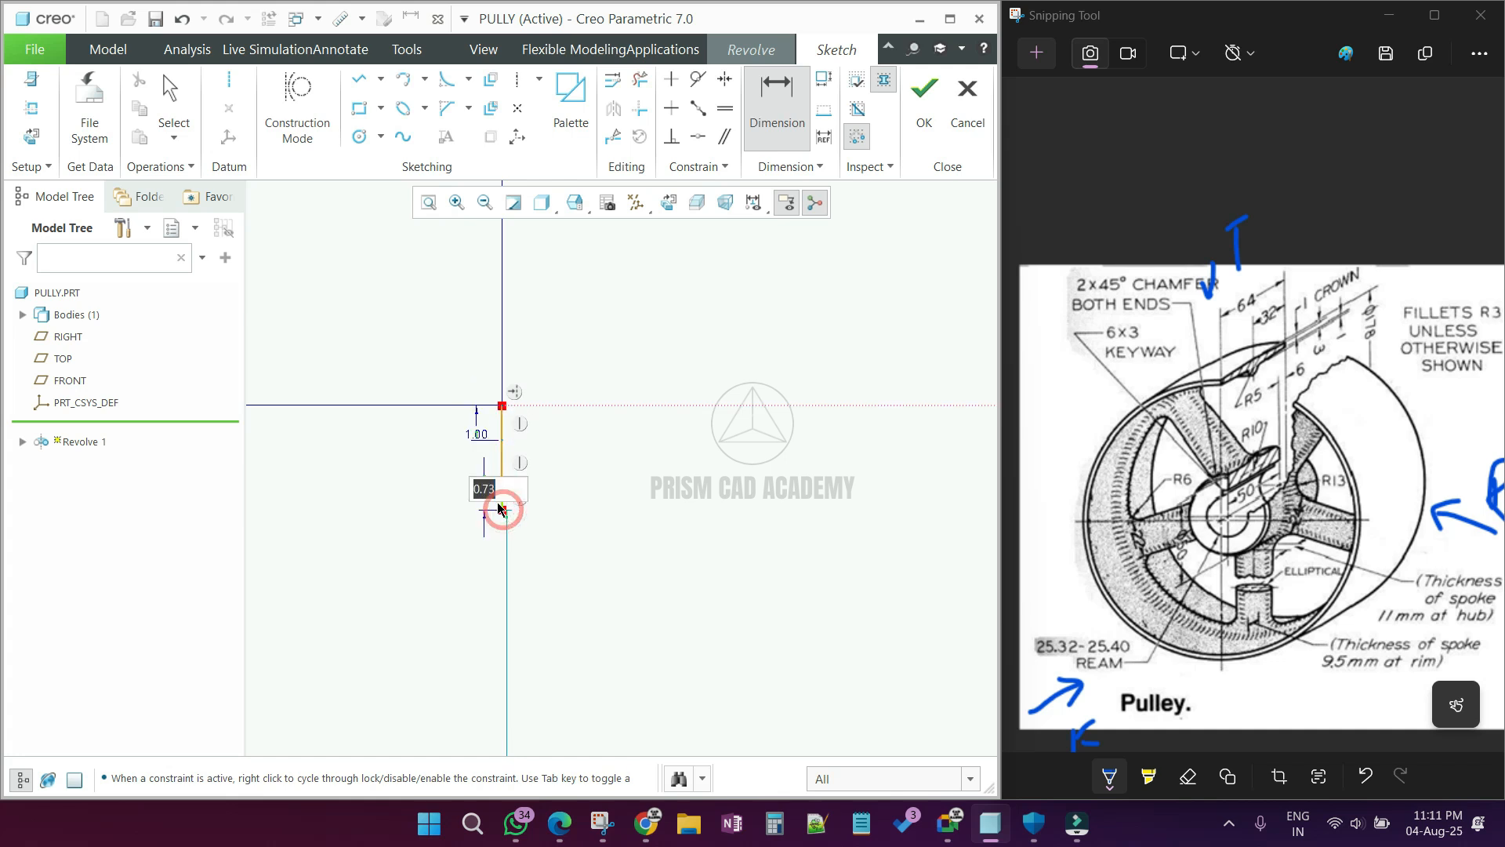
pyautogui.write('1')
pyautogui.press('Return')
pyautogui.middleClick(402, 493)
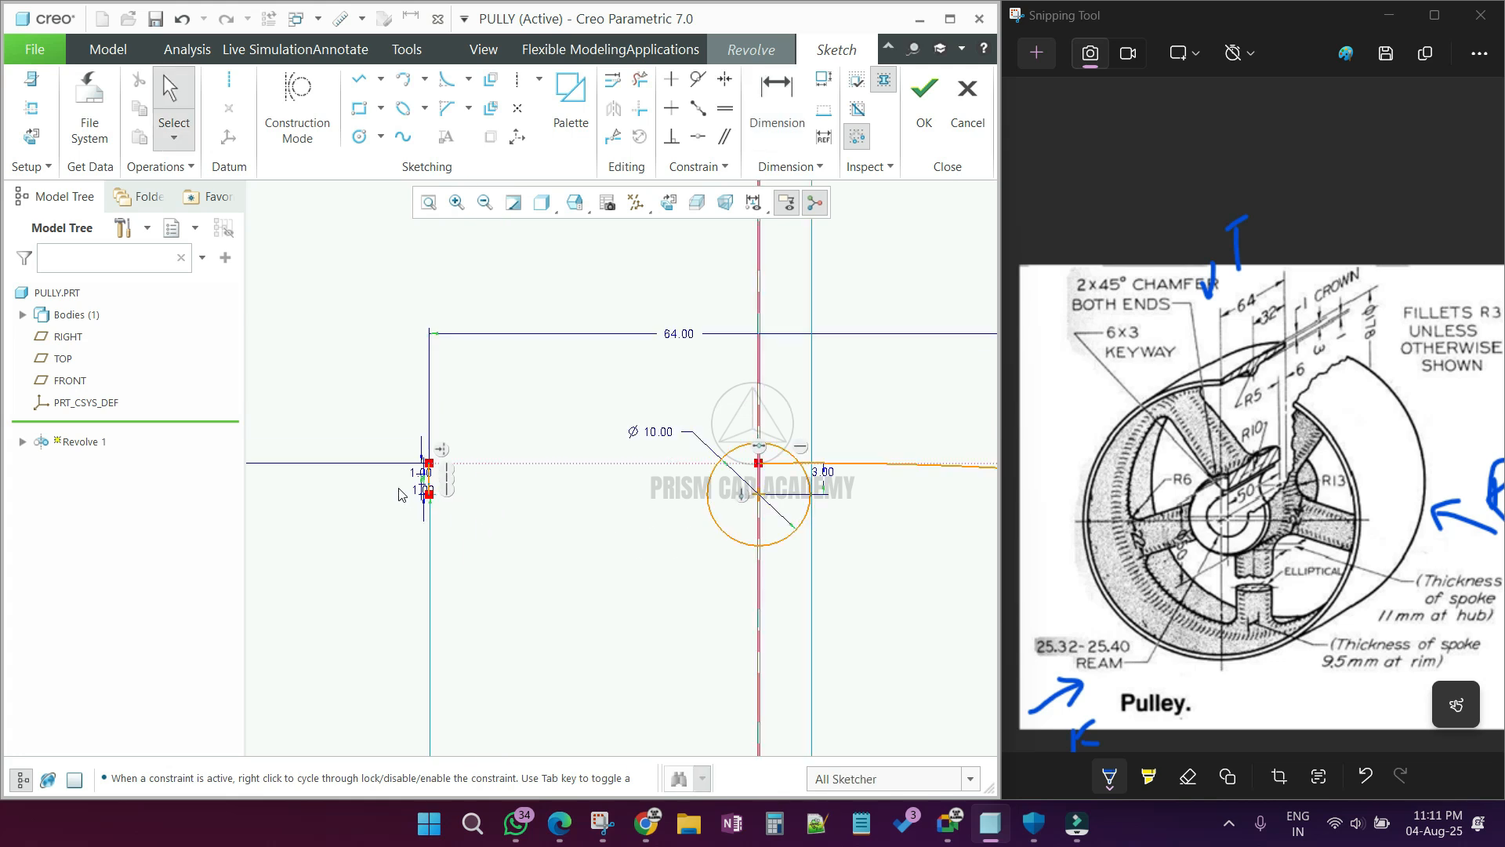
# Step: Sketch a shallow crown arc from the left line's upper division point to the construction line's midpoint on the centerline
pyautogui.click(402, 78)
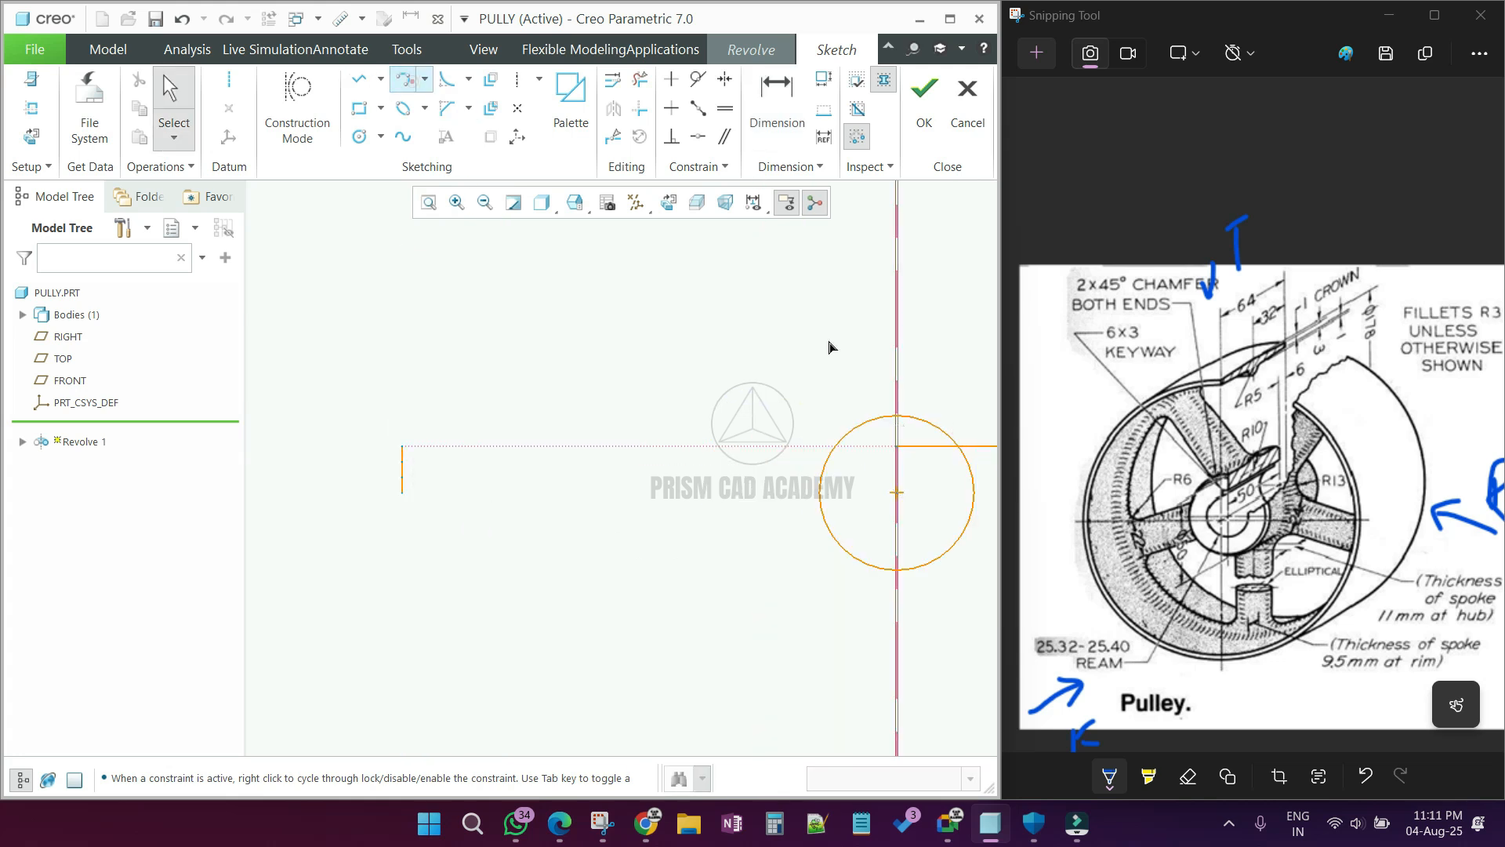
pyautogui.click(897, 446)
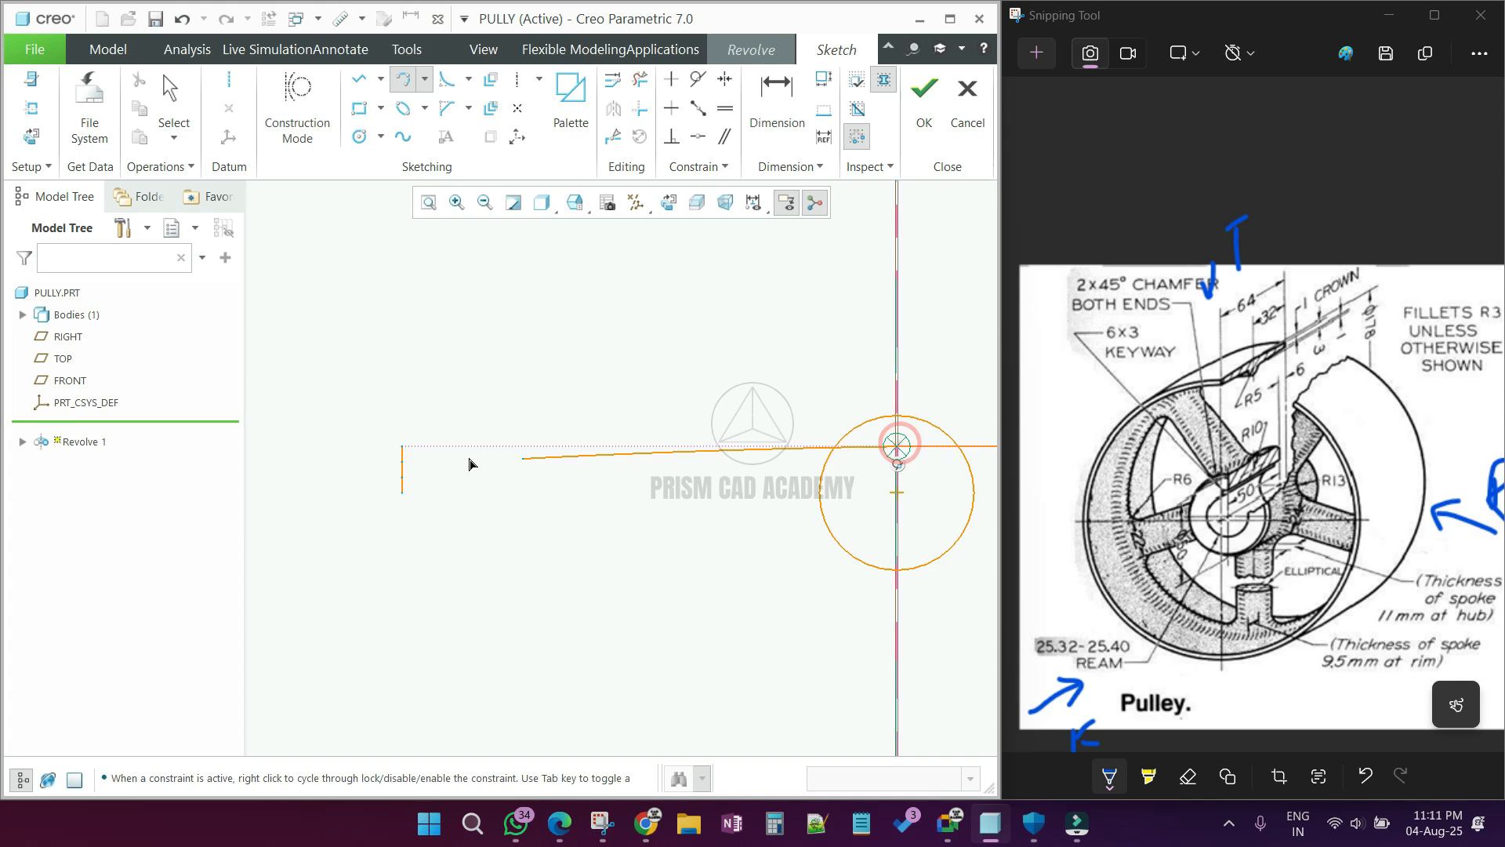
pyautogui.middleClick(404, 472)
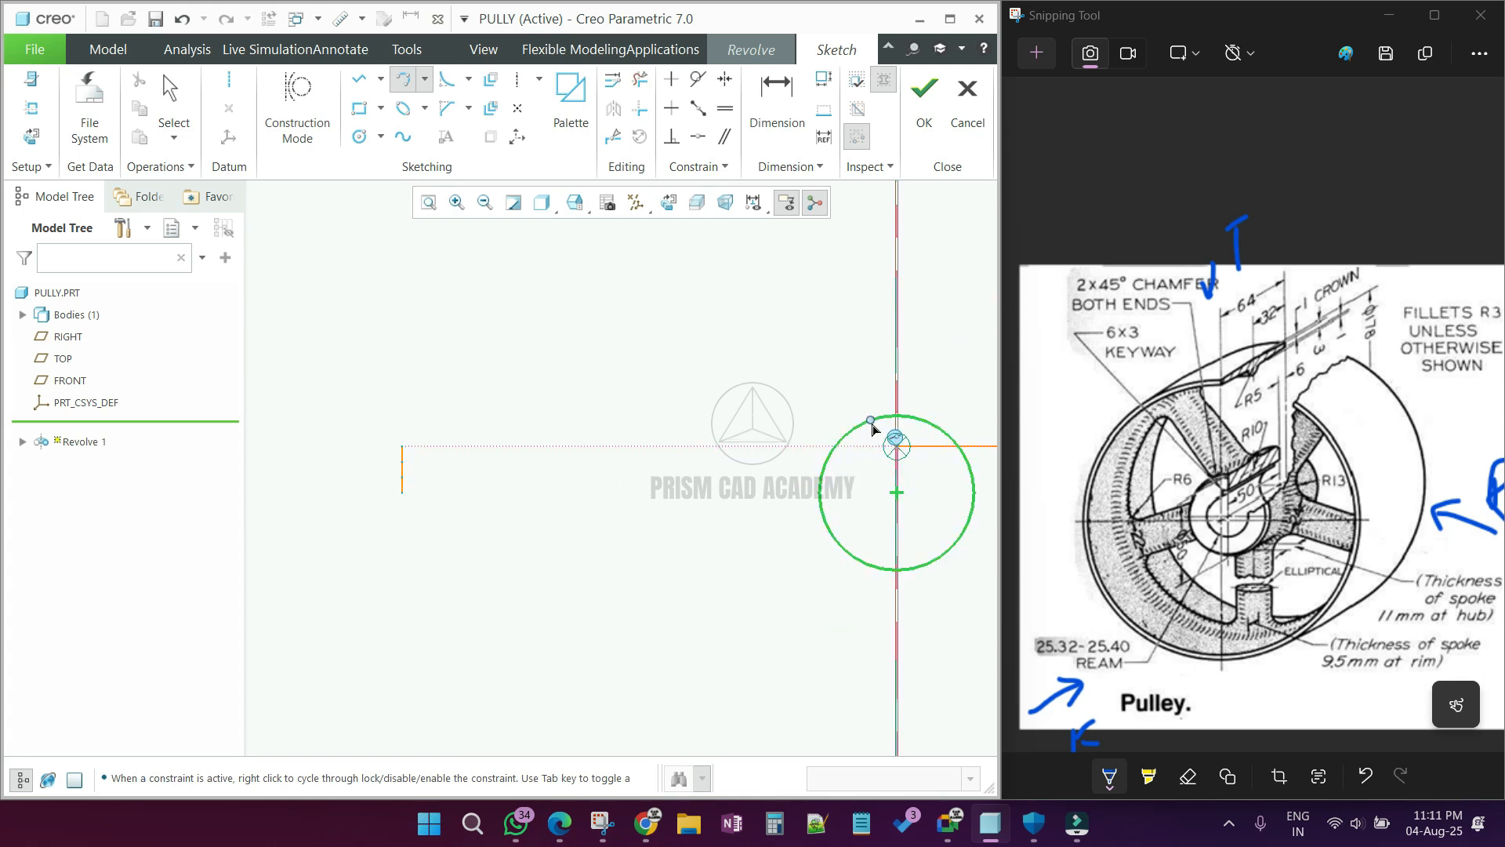
pyautogui.click(403, 461)
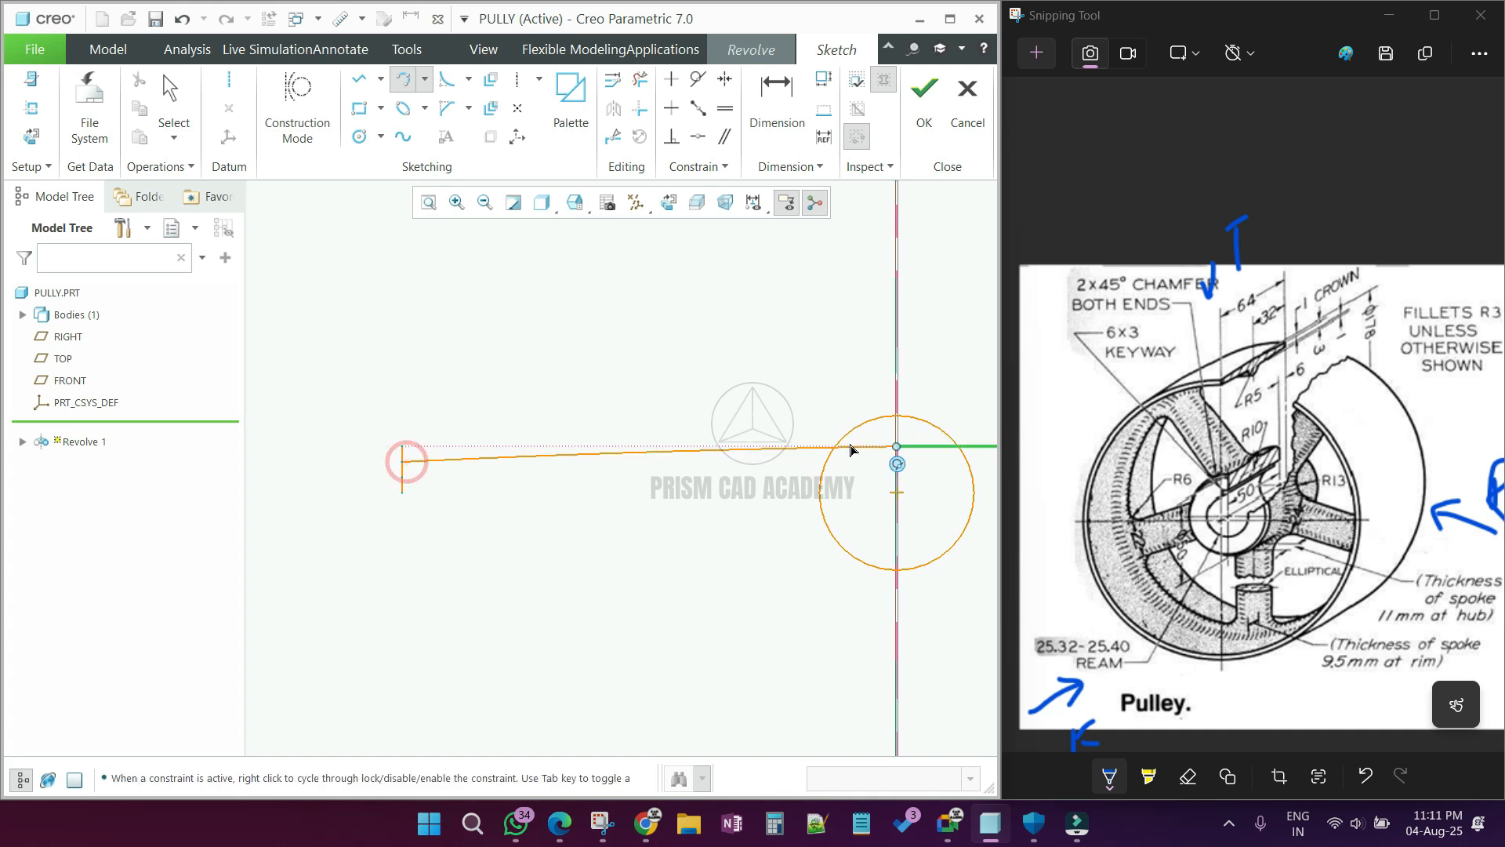
pyautogui.click(725, 485)
pyautogui.middleClick(721, 486)
pyautogui.scroll(-2, 436, 494)
pyautogui.scroll(3, 423, 501)
pyautogui.click(728, 396)
pyautogui.scroll(2, 625, 441)
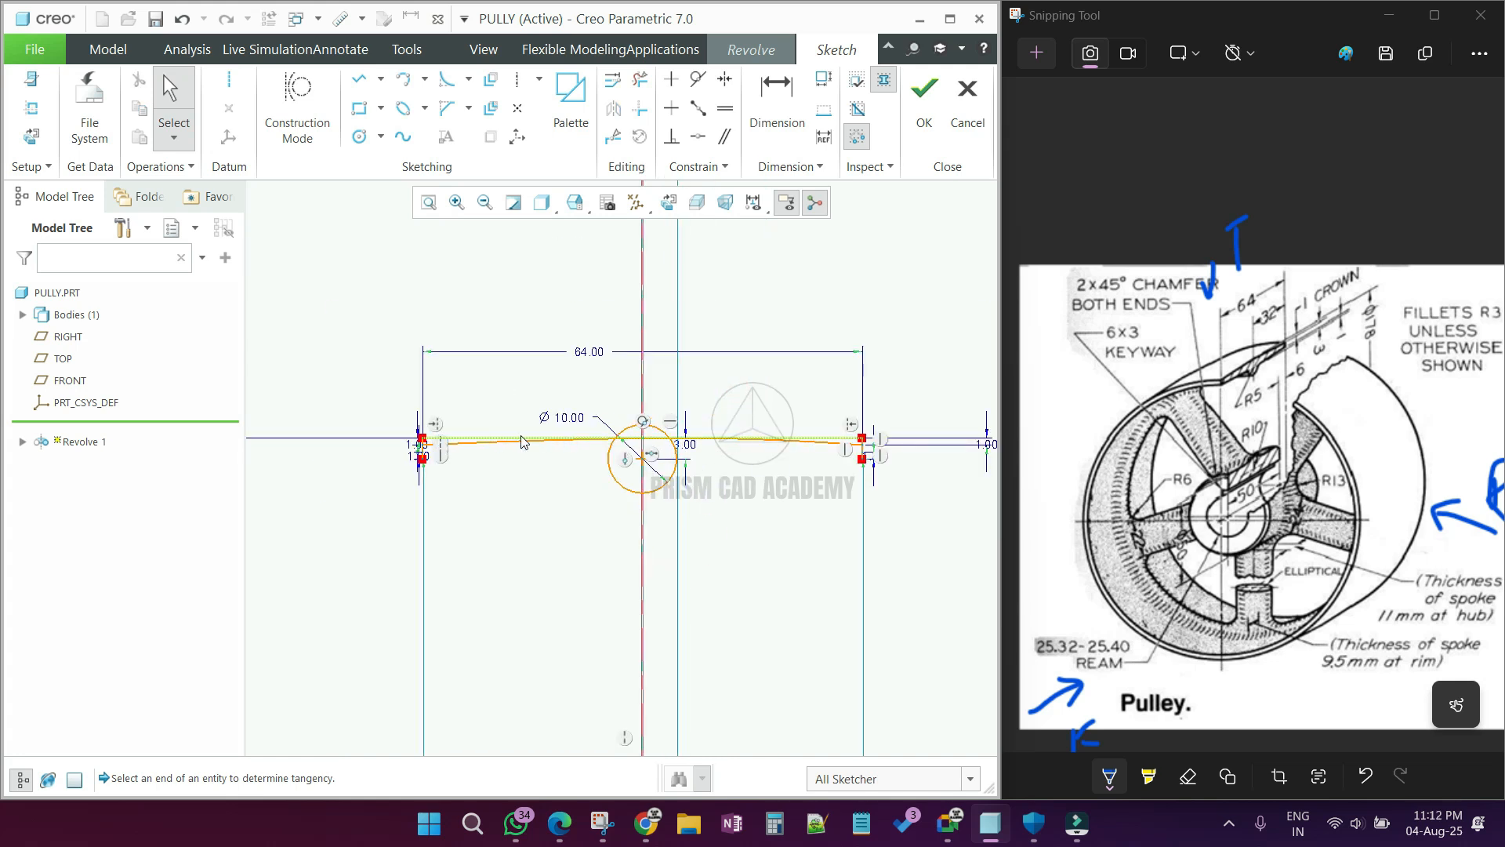
# Step: Sketch straight underside lines from the circle's two side points to the lower division points of the rim's end lines
pyautogui.scroll(-3, 436, 444)
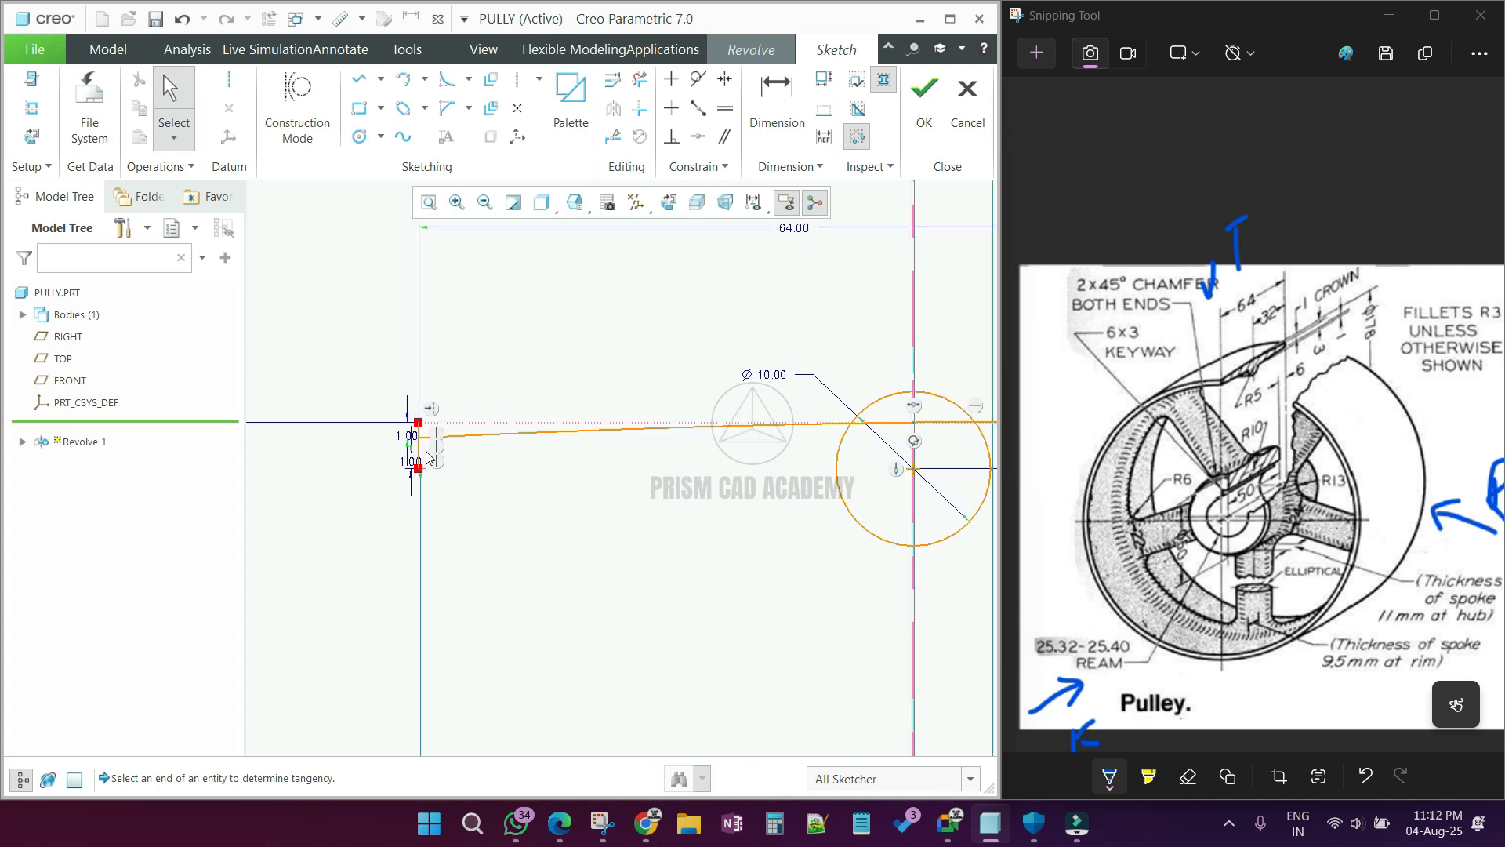
pyautogui.click(359, 79)
pyautogui.click(870, 545)
pyautogui.click(454, 545)
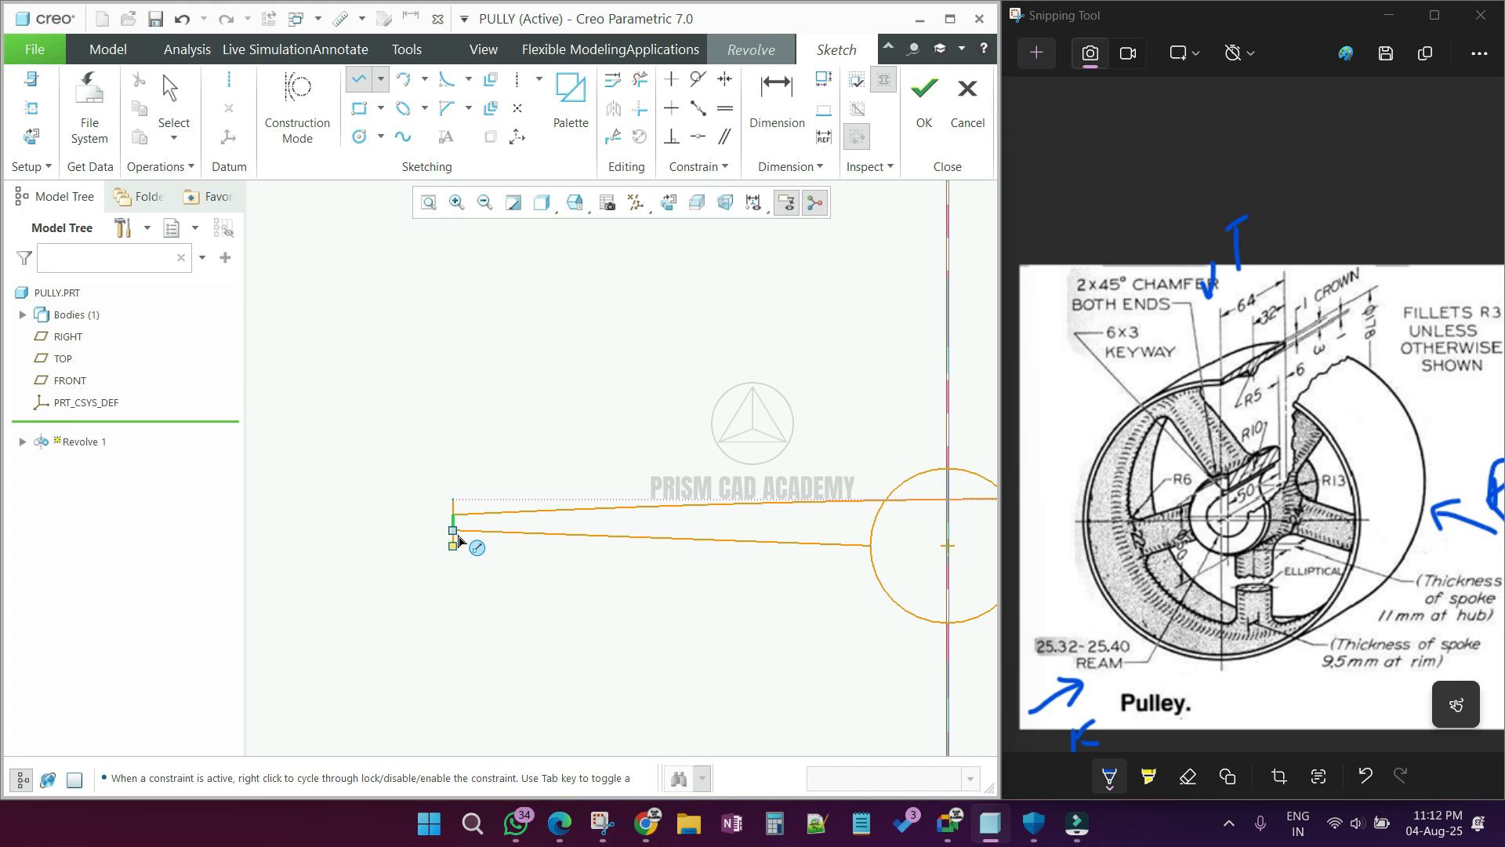
pyautogui.click(459, 536)
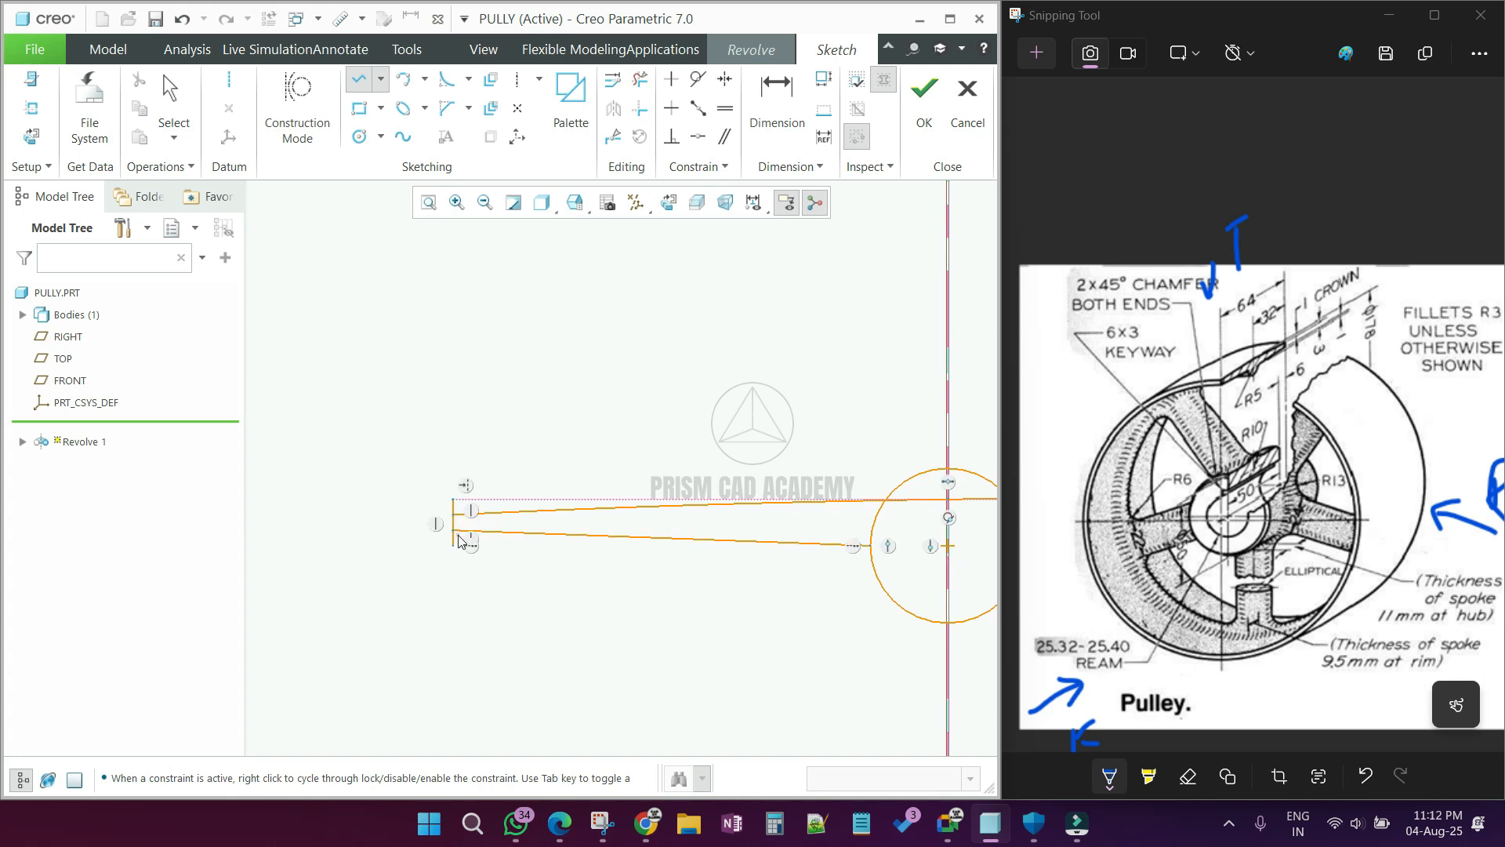
pyautogui.middleClick(497, 576)
pyautogui.middleClick(486, 574)
pyautogui.scroll(4, 406, 544)
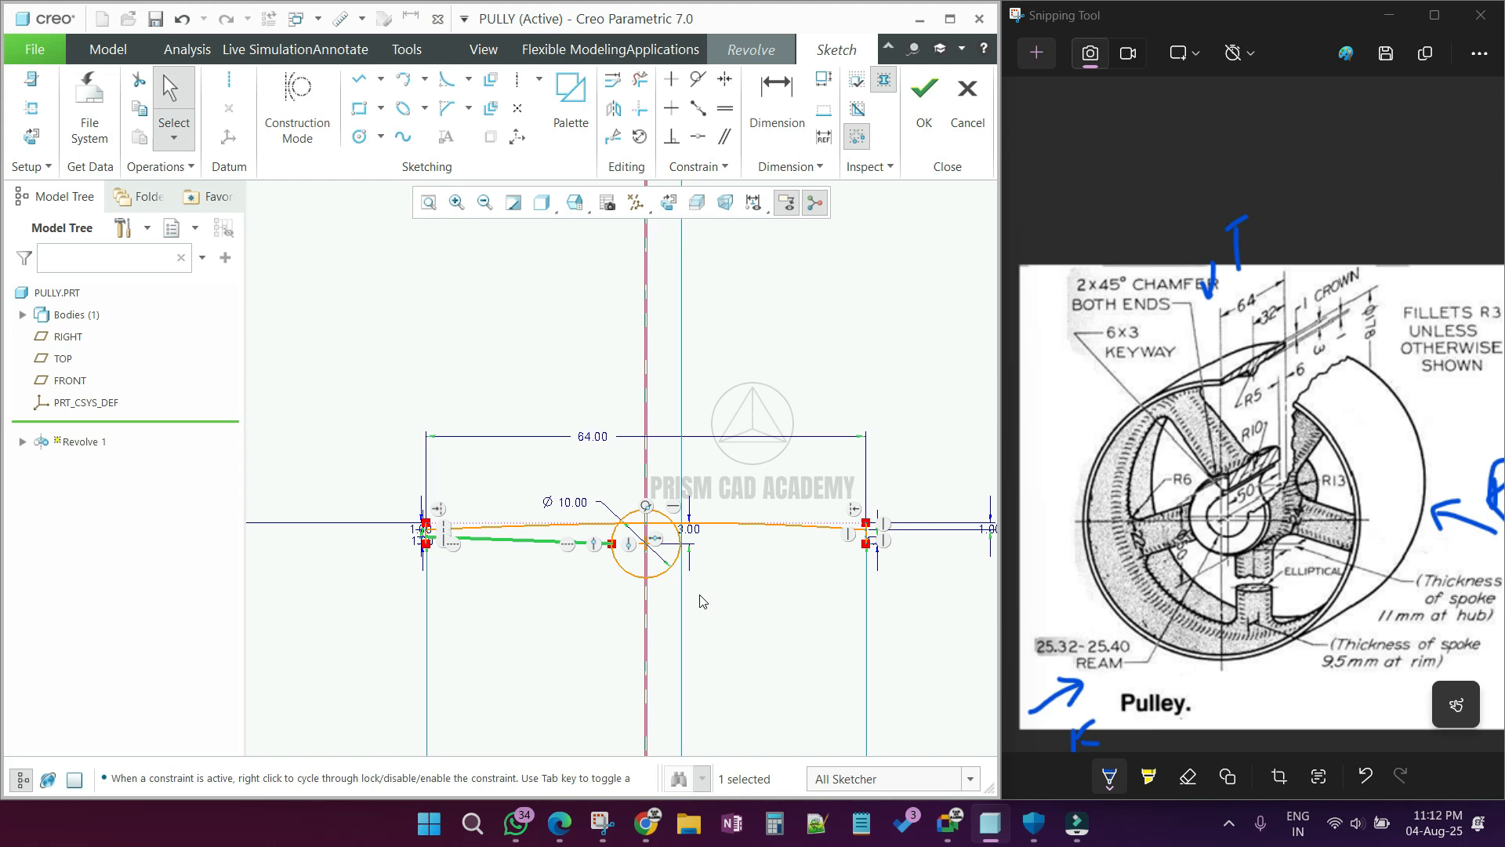
pyautogui.scroll(3, 705, 539)
# Step: Trim away the upper portions of the 10 mm circle on both sides of the centerline
pyautogui.click(641, 78)
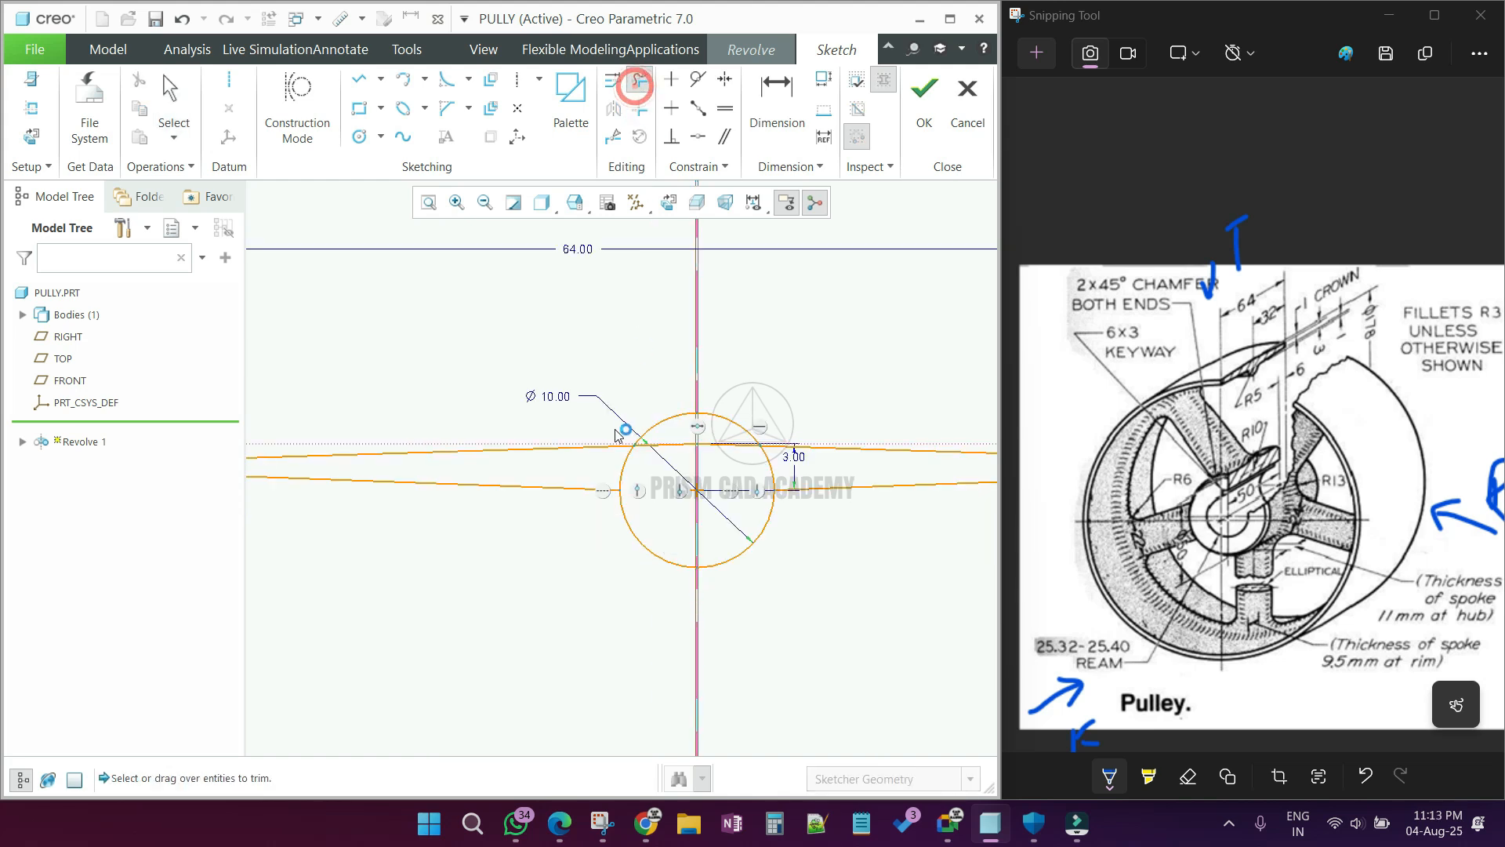
pyautogui.click(623, 471)
pyautogui.click(657, 423)
pyautogui.click(731, 420)
pyautogui.click(771, 464)
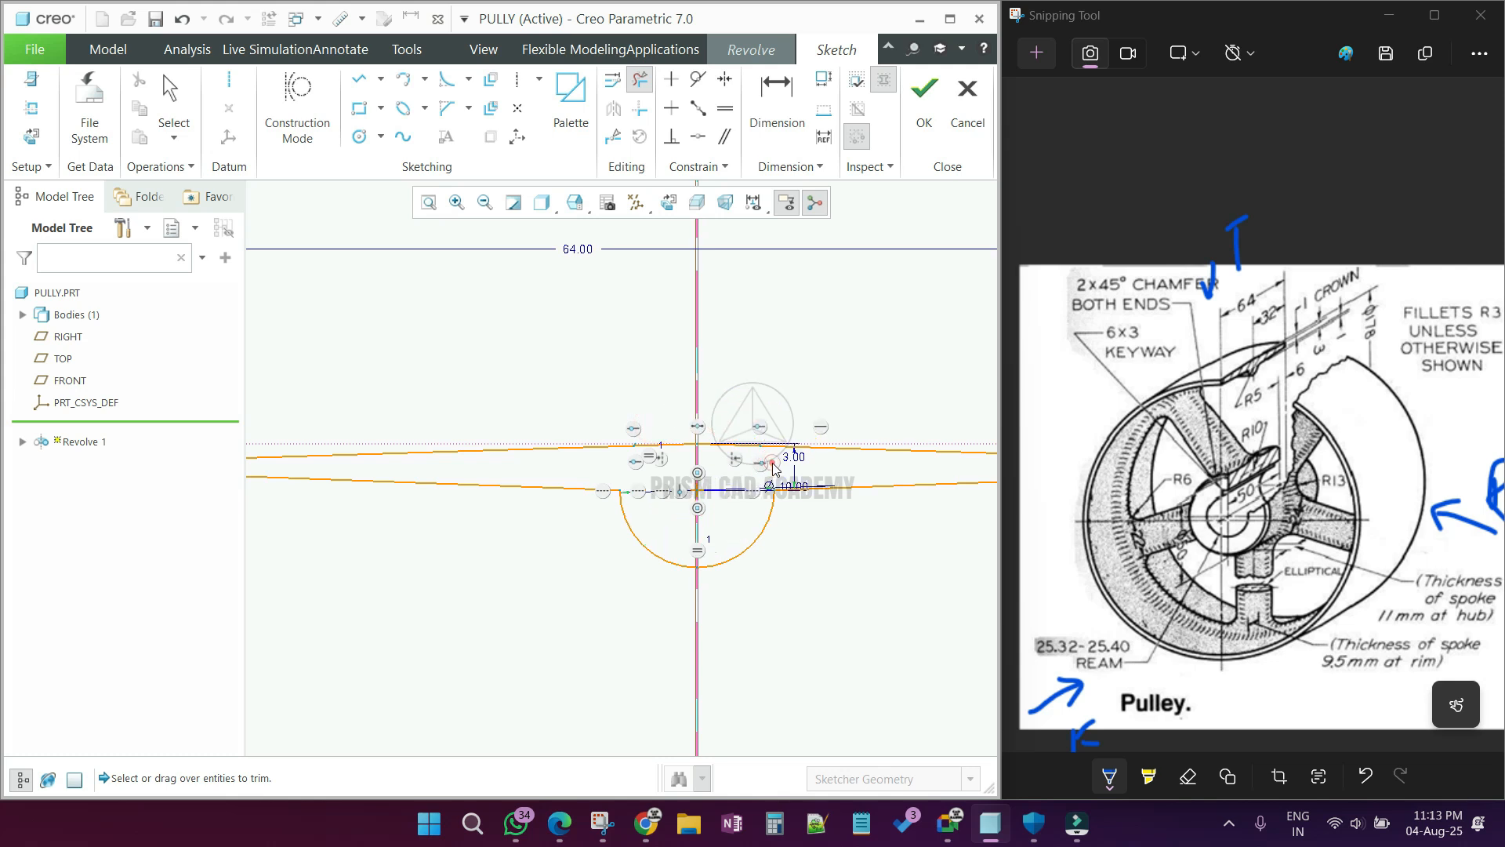
# Step: Trim the surplus upper and lower segments from the vertical end lines at both ends of the rim profile
pyautogui.scroll(5, 772, 462)
pyautogui.scroll(-8, 607, 463)
pyautogui.click(521, 381)
pyautogui.click(511, 594)
pyautogui.scroll(8, 367, 551)
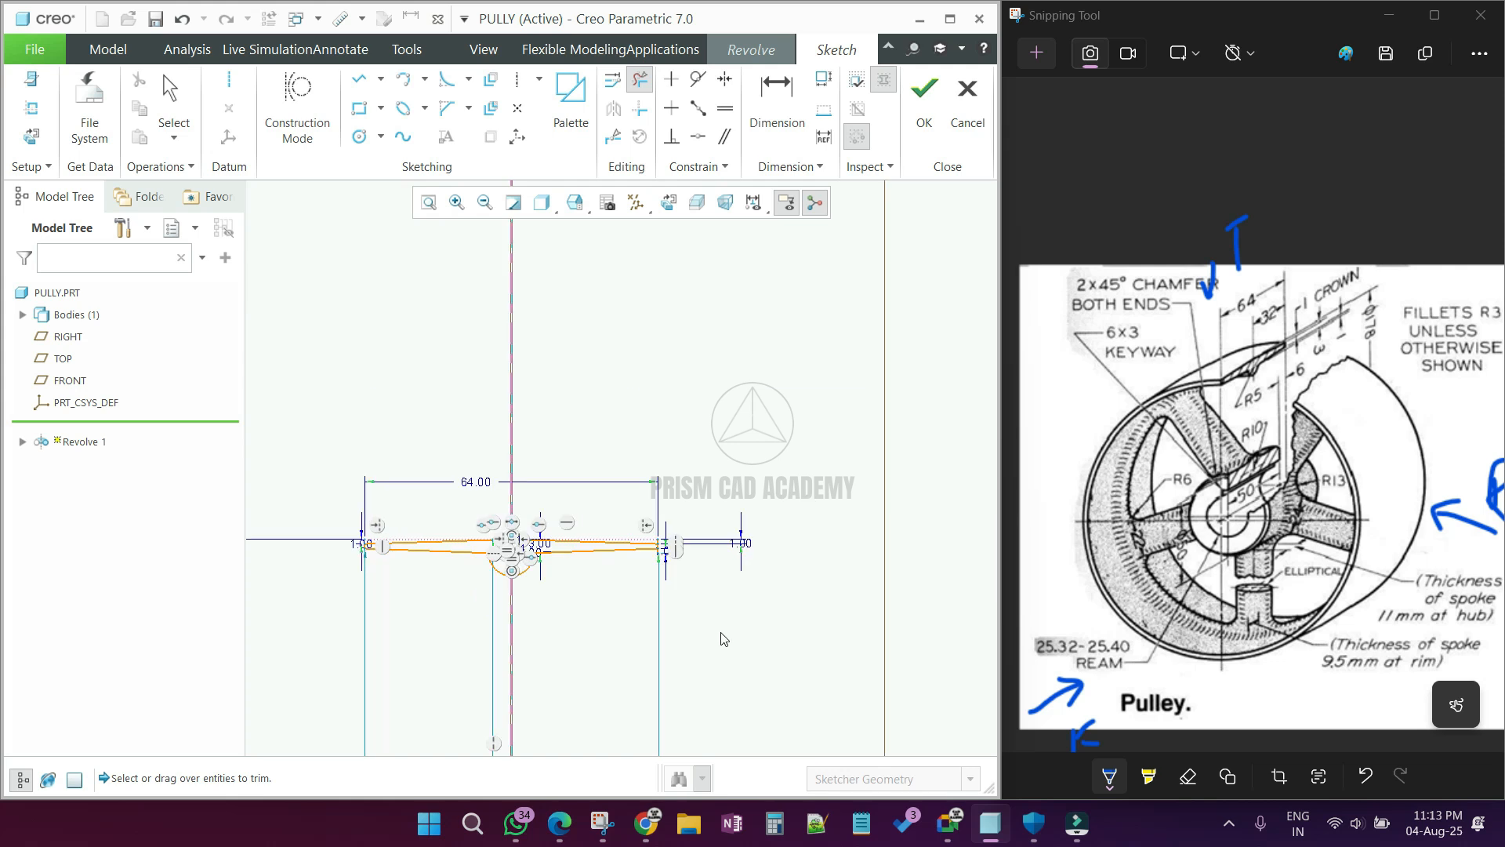
pyautogui.scroll(-5, 694, 577)
pyautogui.moveTo(471, 270); pyautogui.dragTo(520, 315)
pyautogui.moveTo(464, 360); pyautogui.dragTo(549, 366)
pyautogui.middleClick(830, 369)
# Step: Trim the leftover short circle arcs between the construction line and the crown arcs to close the rim profile
pyautogui.scroll(8, 831, 367)
pyautogui.scroll(-2, 700, 474)
pyautogui.scroll(2, 690, 474)
pyautogui.scroll(-5, 690, 392)
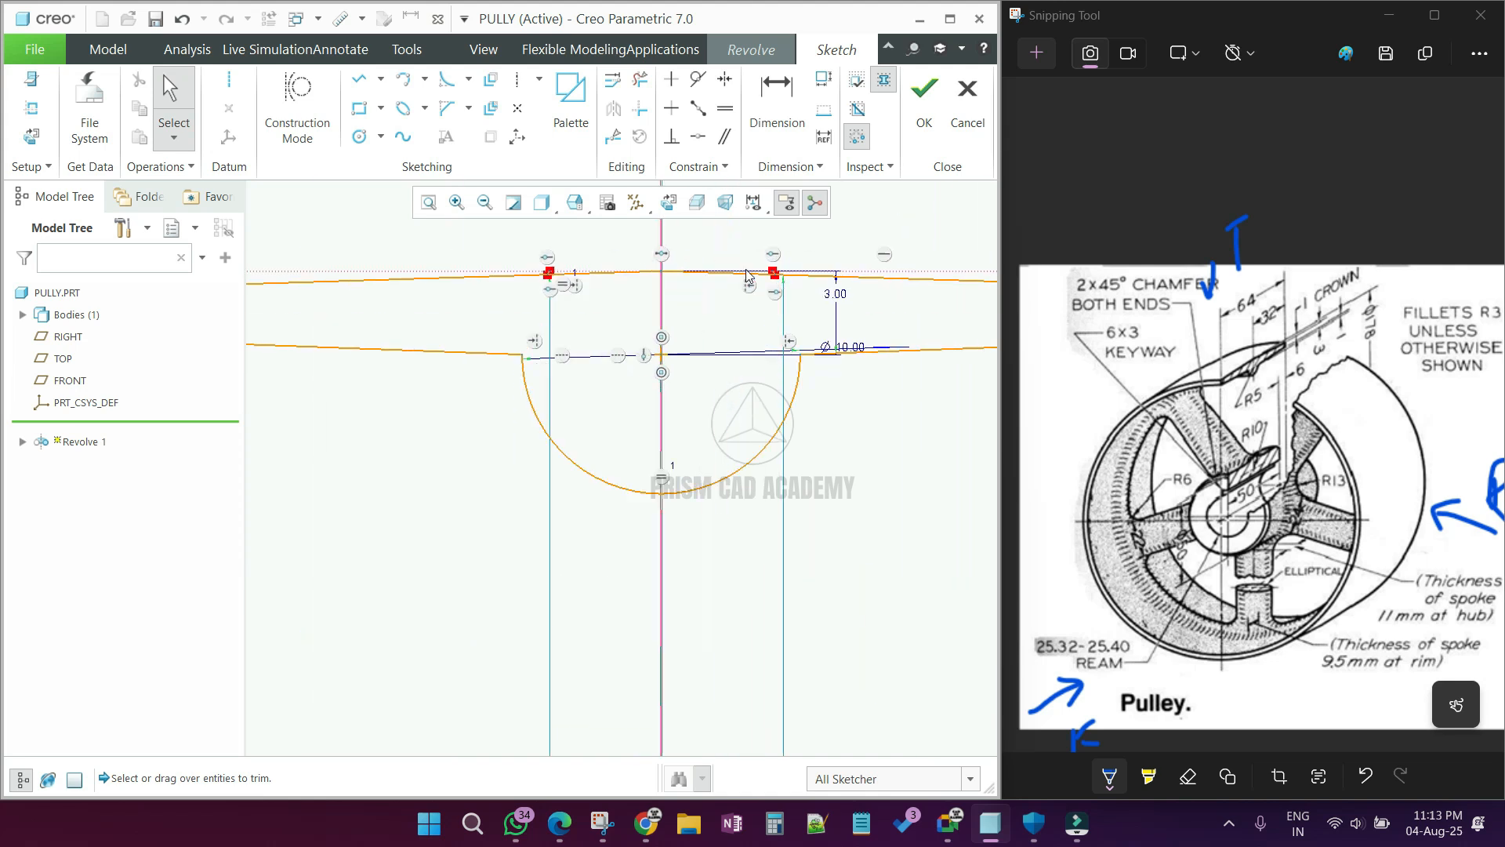
pyautogui.scroll(-3, 886, 309)
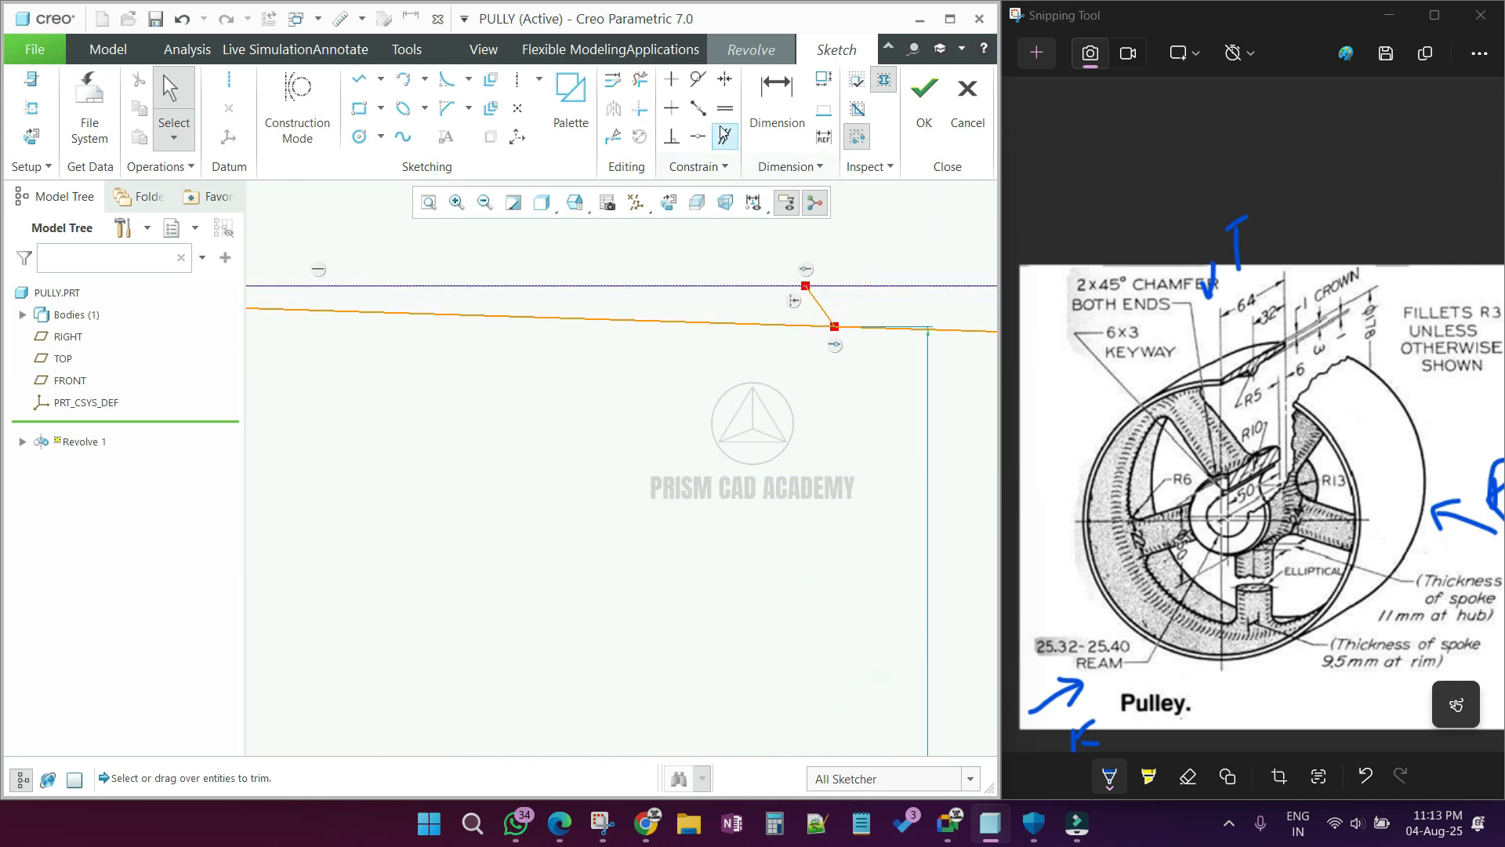
pyautogui.scroll(4, 807, 302)
pyautogui.scroll(-5, 554, 384)
pyautogui.click(566, 295)
pyautogui.middleClick(576, 305)
pyautogui.scroll(5, 577, 311)
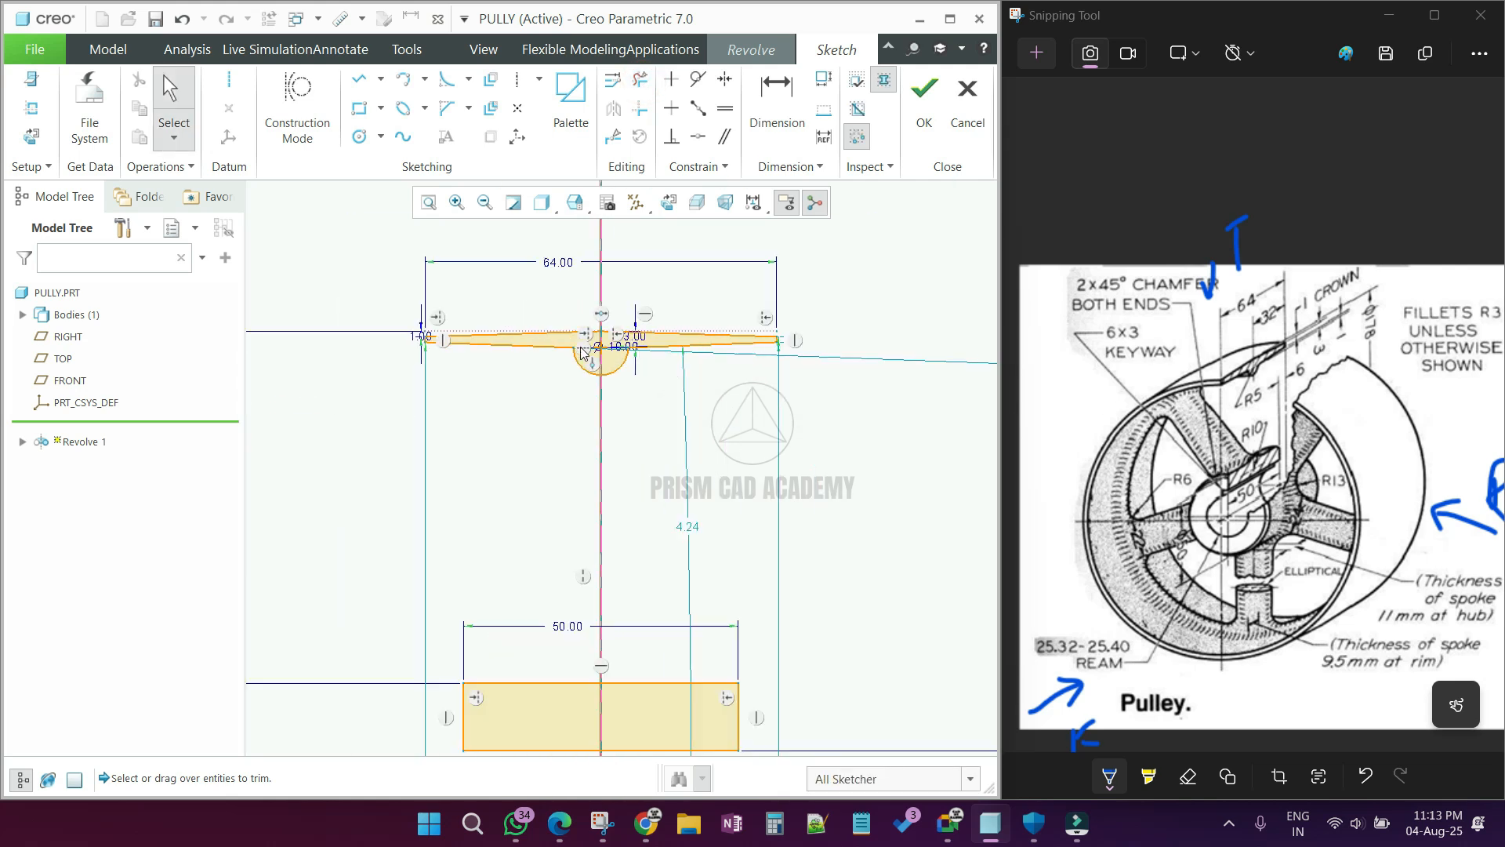
# Step: Dimension the right rim end's upper corner from the construction line, and dimension the height of its end edge
pyautogui.scroll(-5, 694, 372)
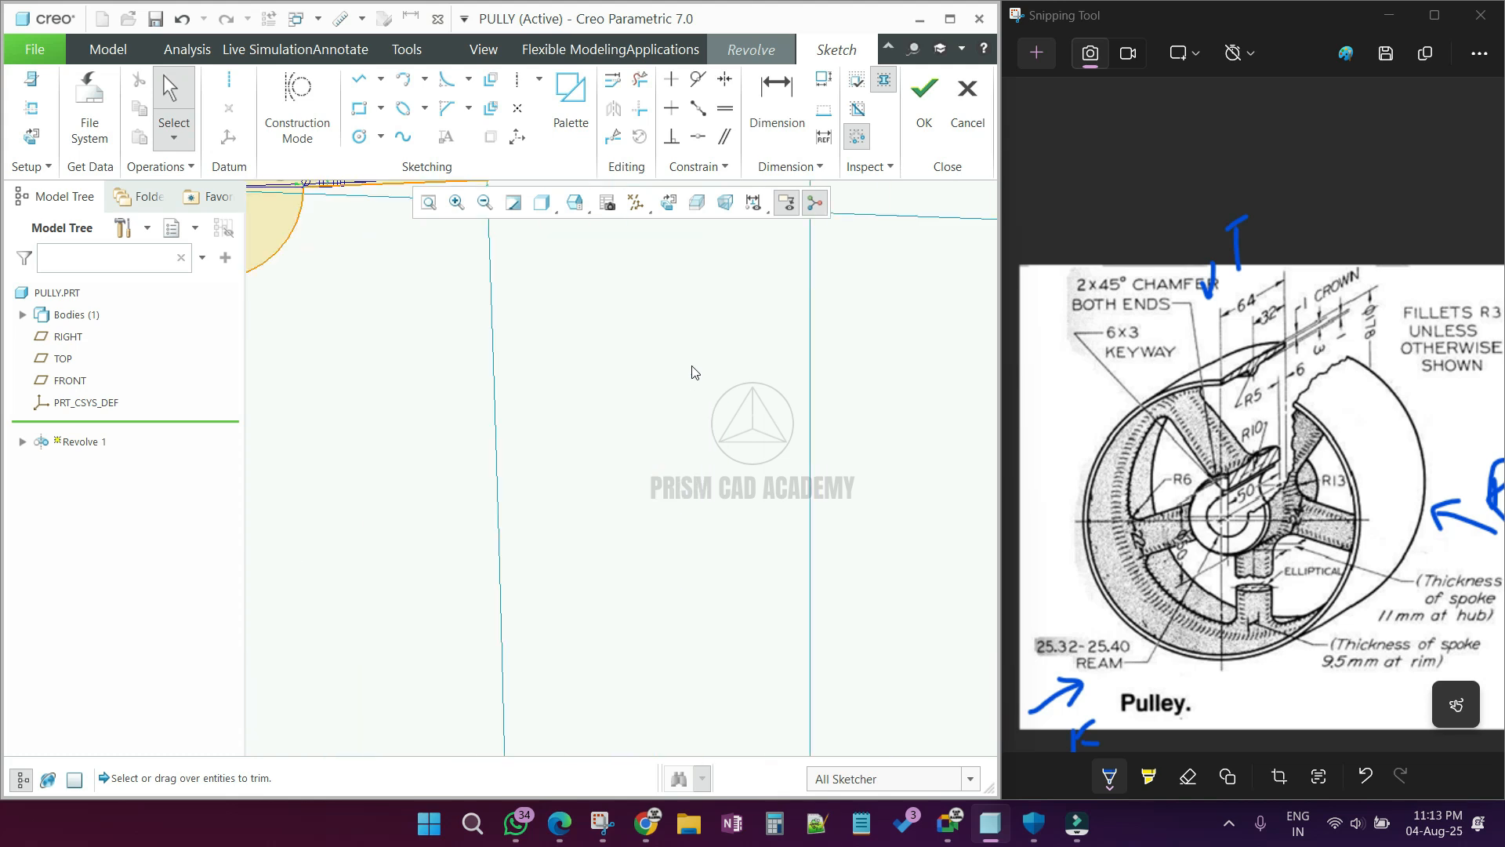
pyautogui.scroll(3, 704, 408)
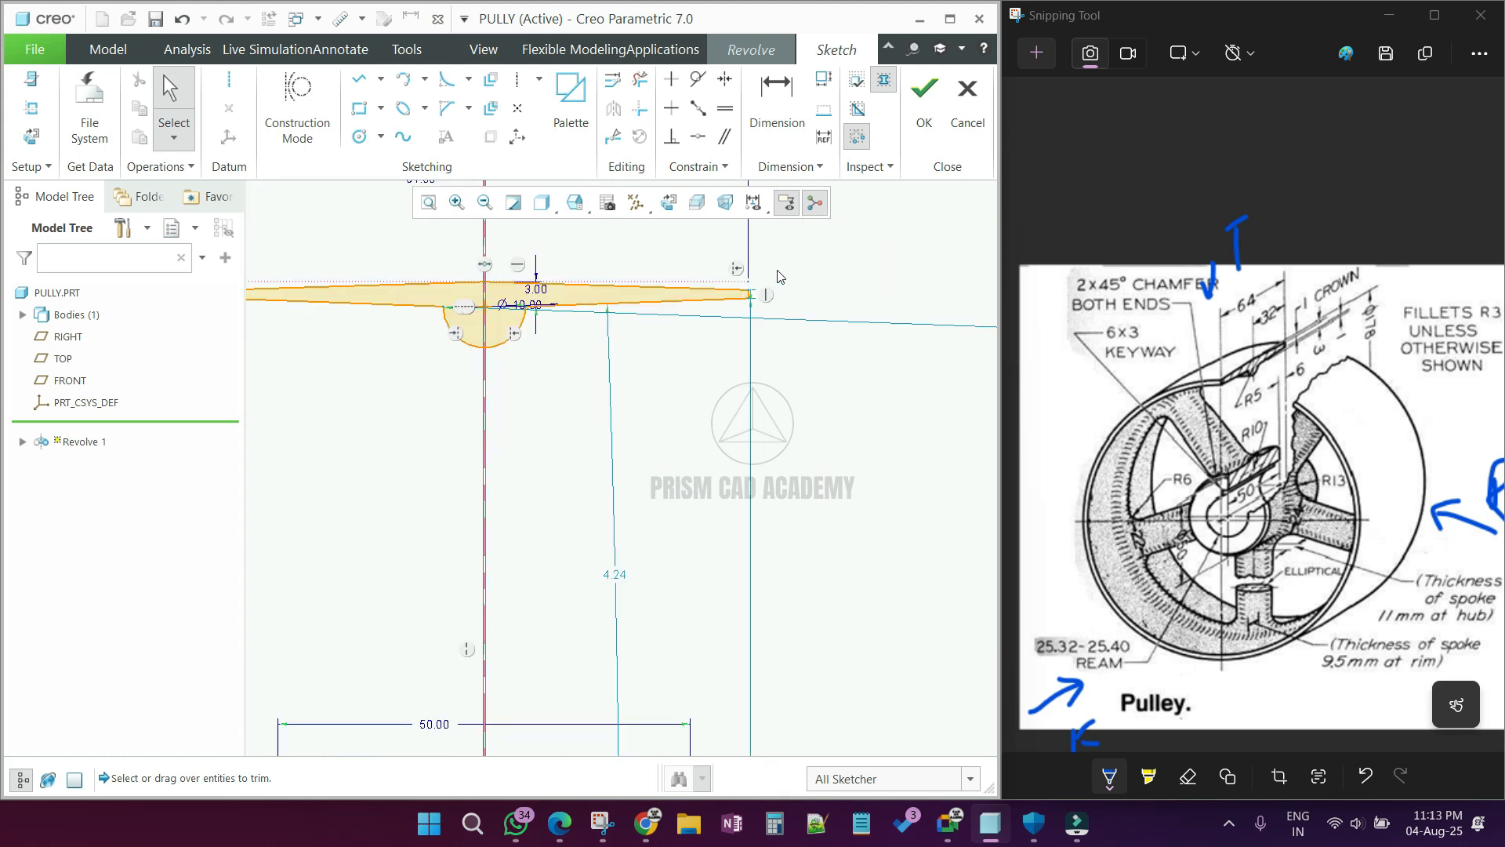
pyautogui.scroll(-5, 780, 276)
pyautogui.click(773, 105)
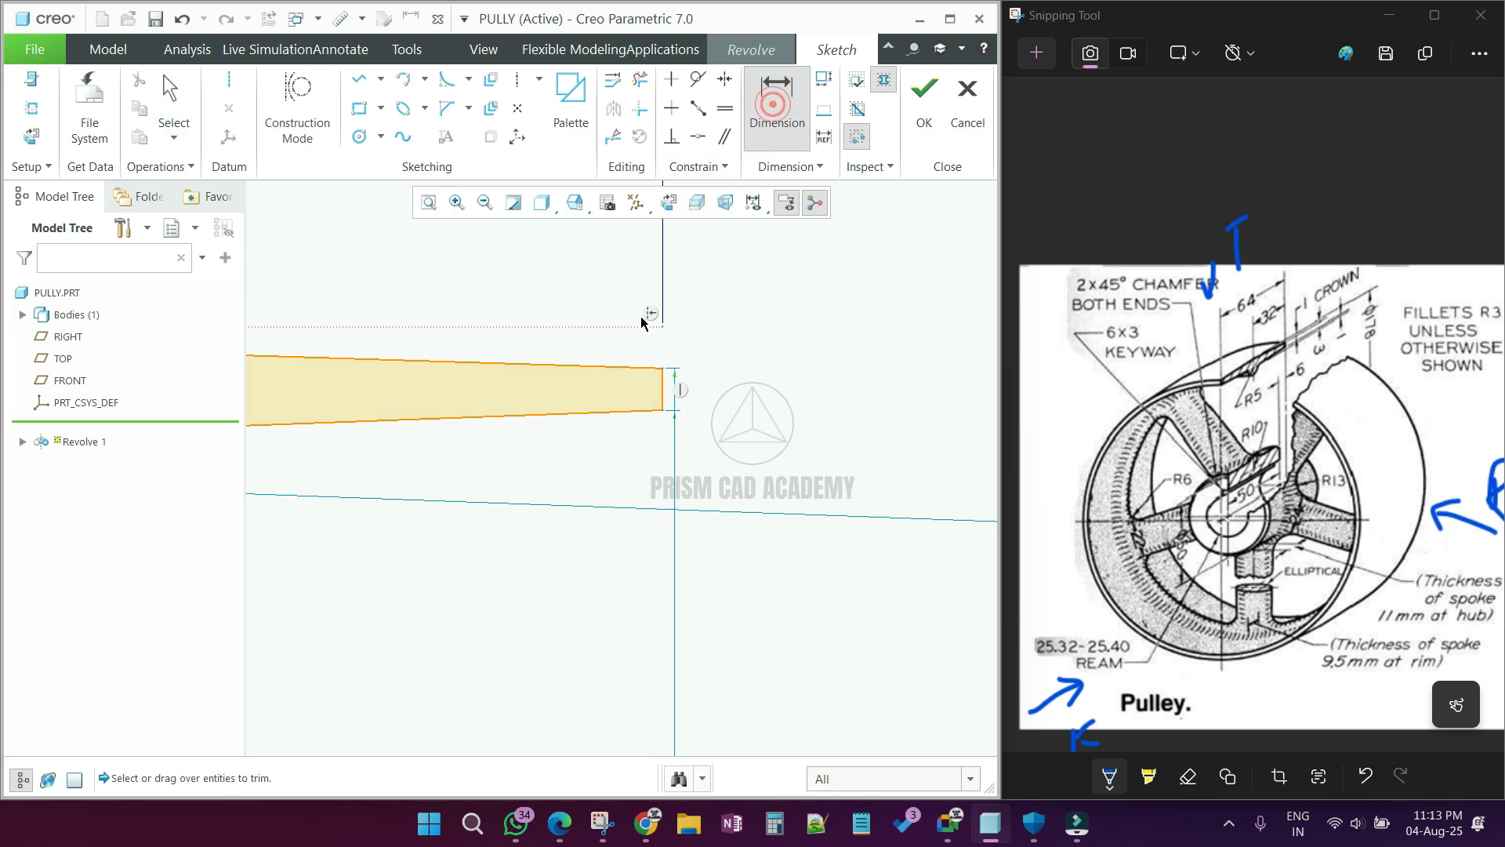
pyautogui.click(636, 326)
pyautogui.click(663, 368)
pyautogui.middleClick(732, 341)
pyautogui.click(664, 383)
pyautogui.middleClick(698, 404)
# Step: Try to add another dimension between the left rim end's upper corner and the construction line
pyautogui.scroll(5, 931, 365)
pyautogui.scroll(4, 931, 366)
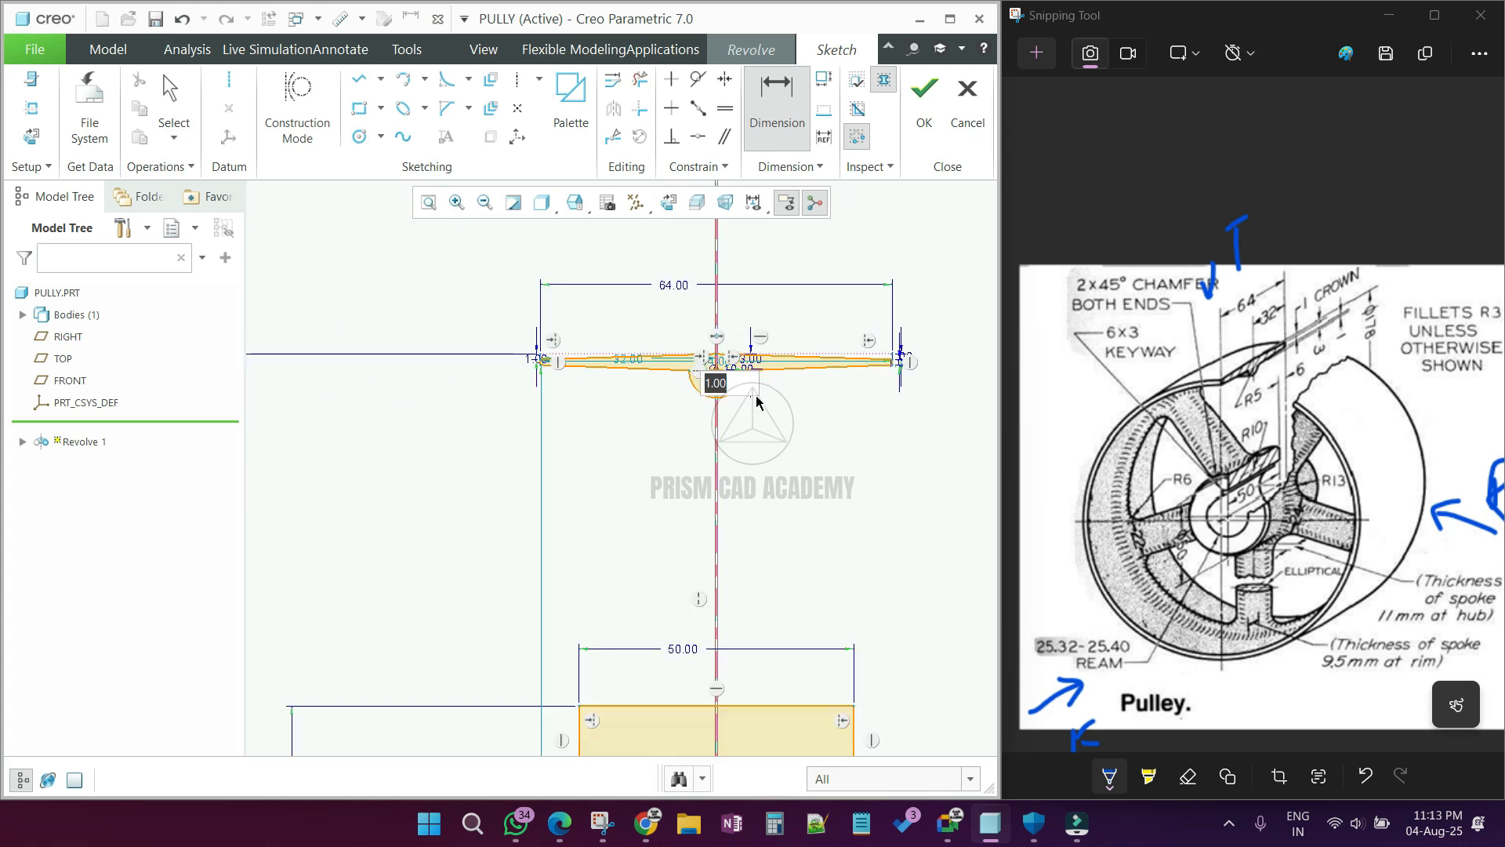
pyautogui.scroll(-9, 566, 367)
pyautogui.scroll(-5, 389, 319)
pyautogui.scroll(5, 733, 399)
pyautogui.scroll(-2, 608, 370)
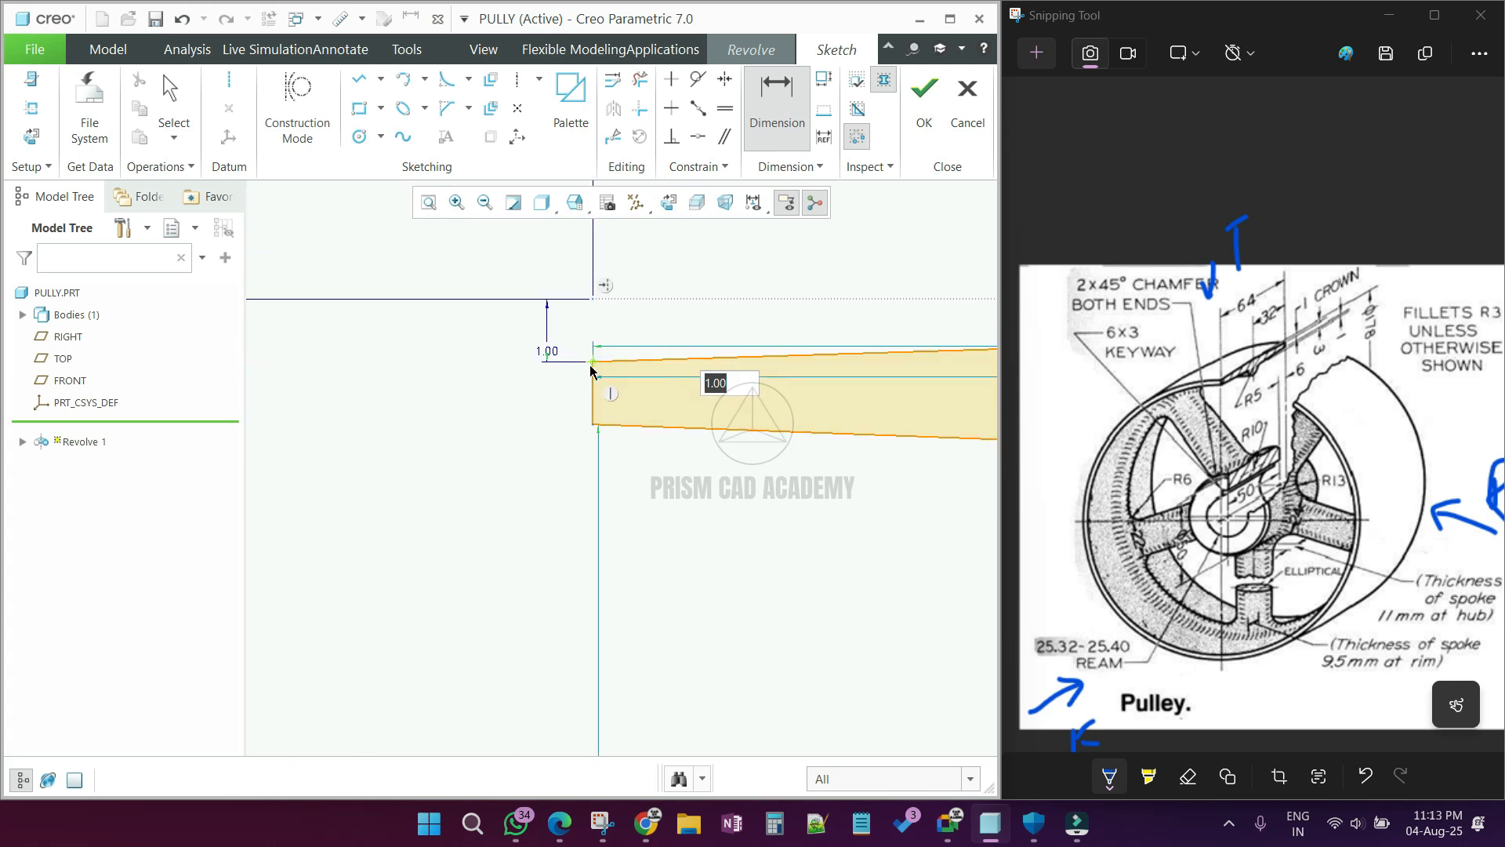
pyautogui.click(593, 362)
pyautogui.click(610, 299)
pyautogui.middleClick(493, 326)
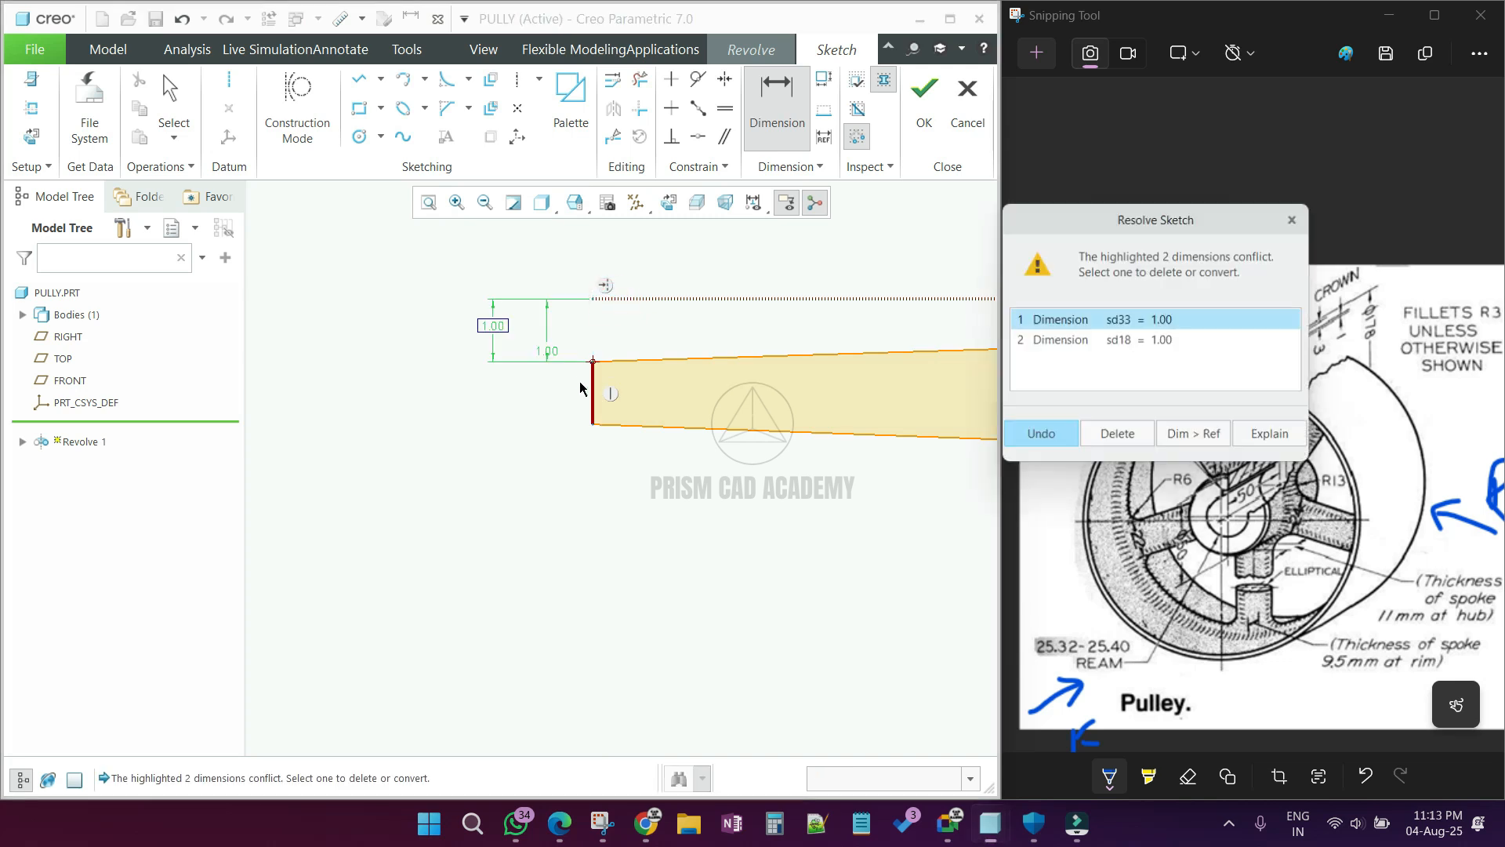
pyautogui.click(1041, 435)
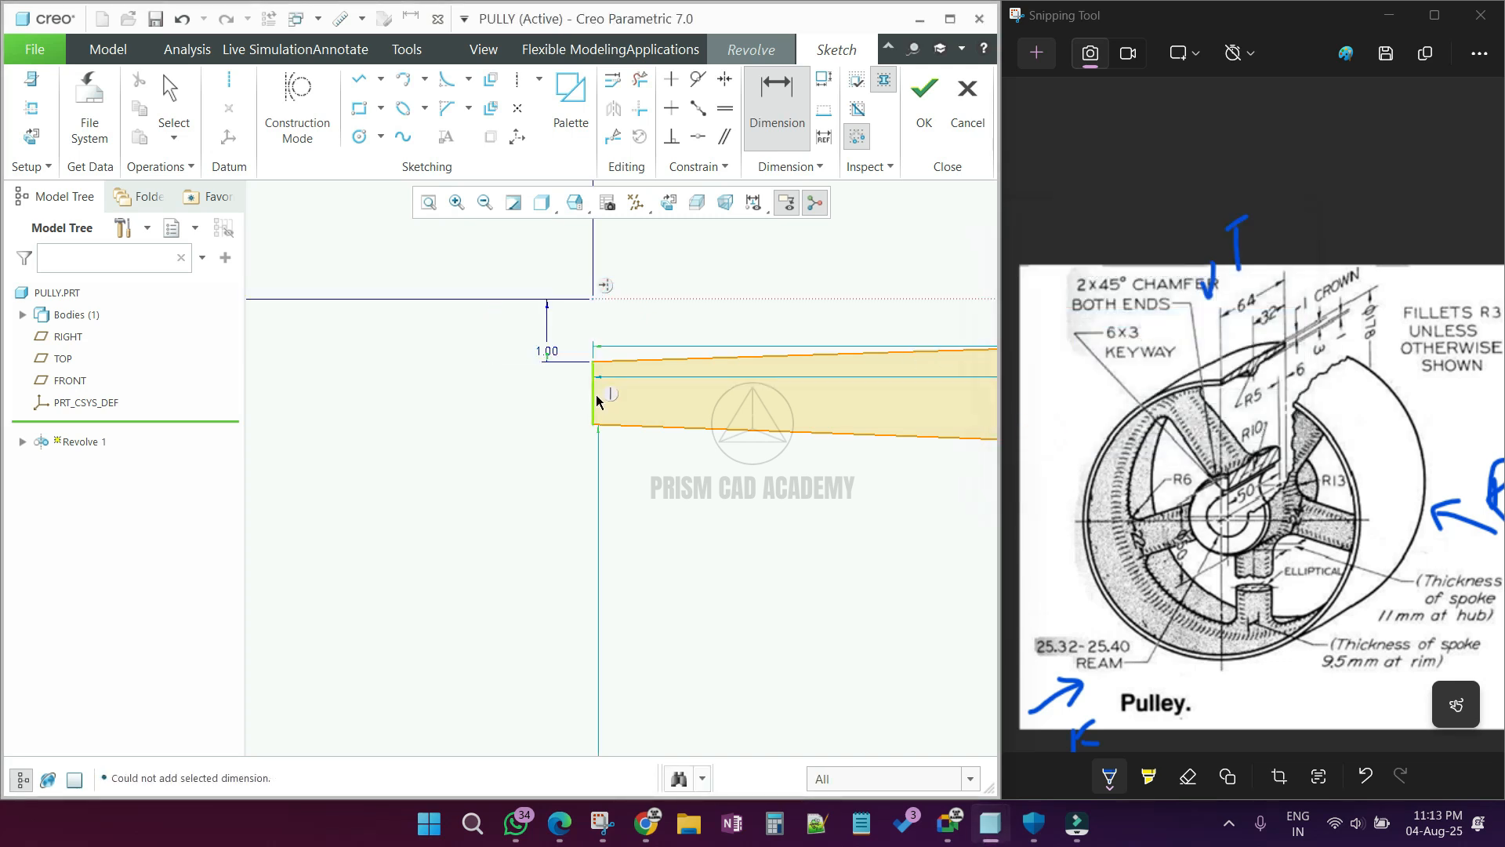
# Step: Dimension the height of the rim profile's left end edge
pyautogui.scroll(5, 459, 359)
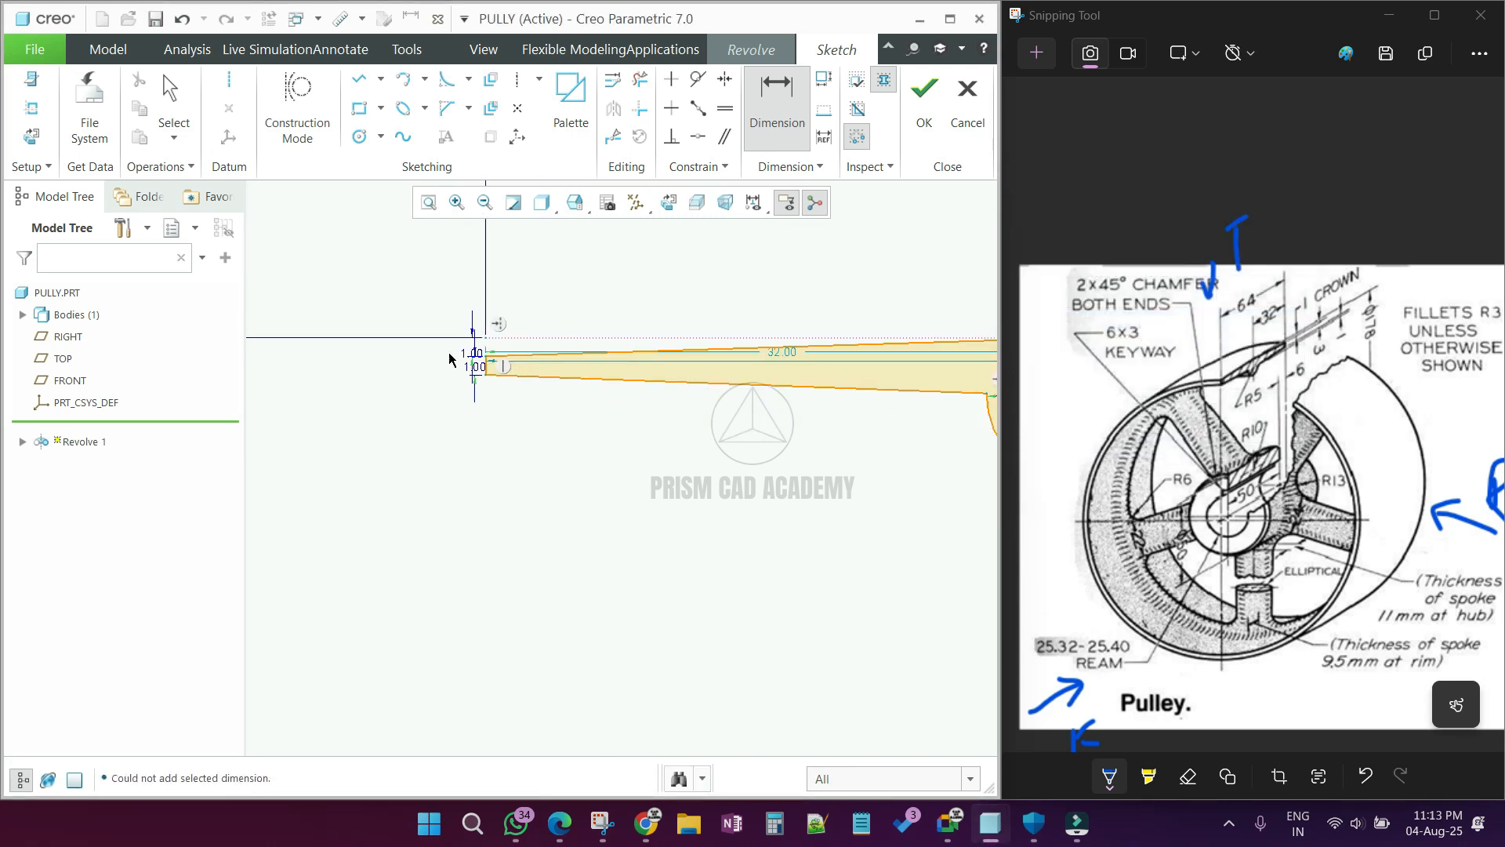
pyautogui.scroll(-5, 692, 356)
pyautogui.middleClick(692, 356)
pyautogui.scroll(4, 682, 360)
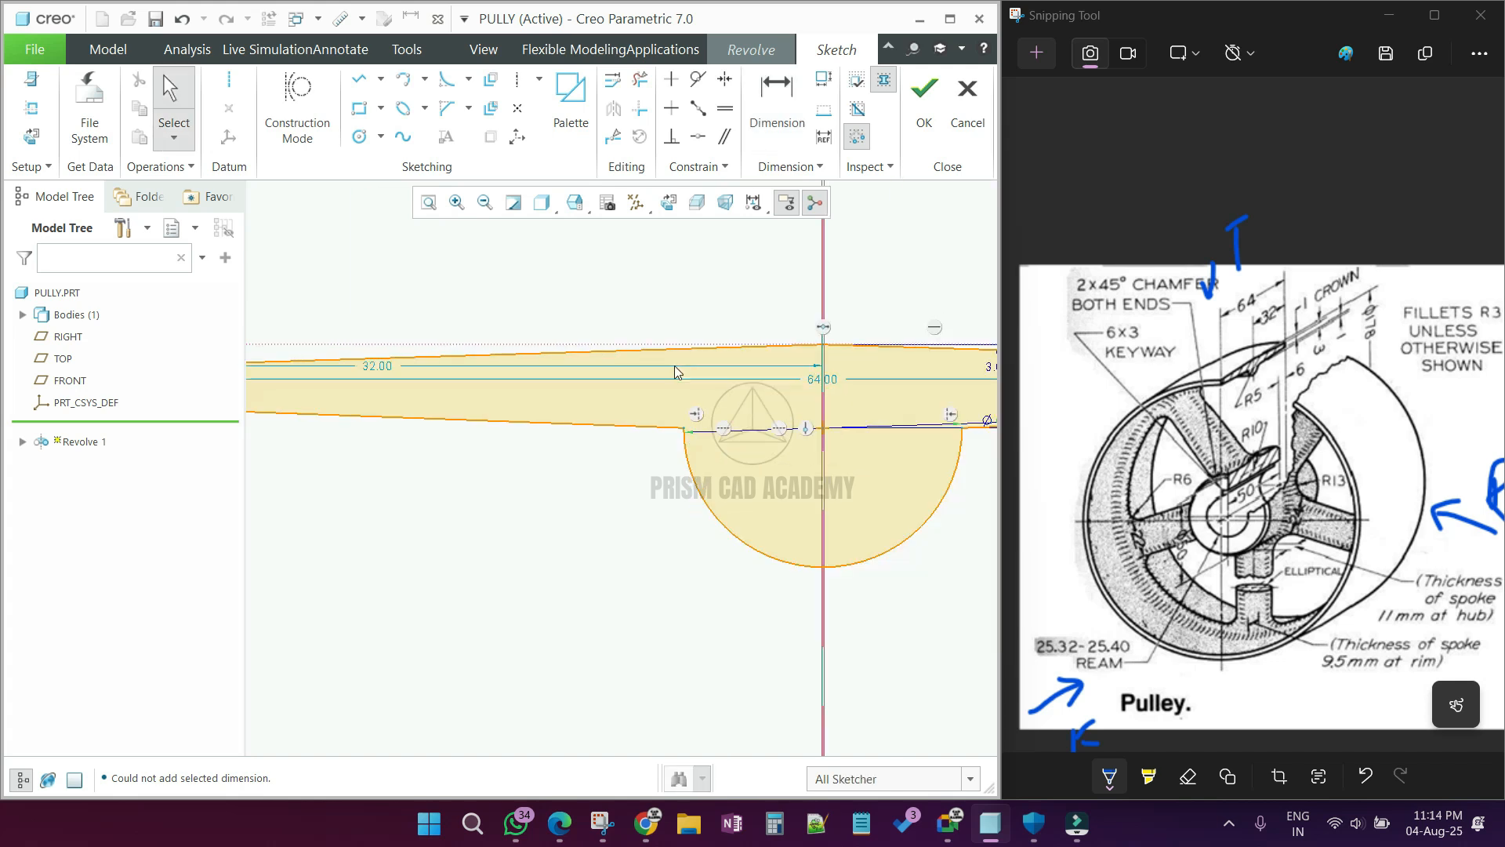
# Step: Preserve the weak 64 mm and 32 mm horizontal dimensions of the rim profile at their current values
pyautogui.doubleClick(774, 374)
pyautogui.click(485, 366)
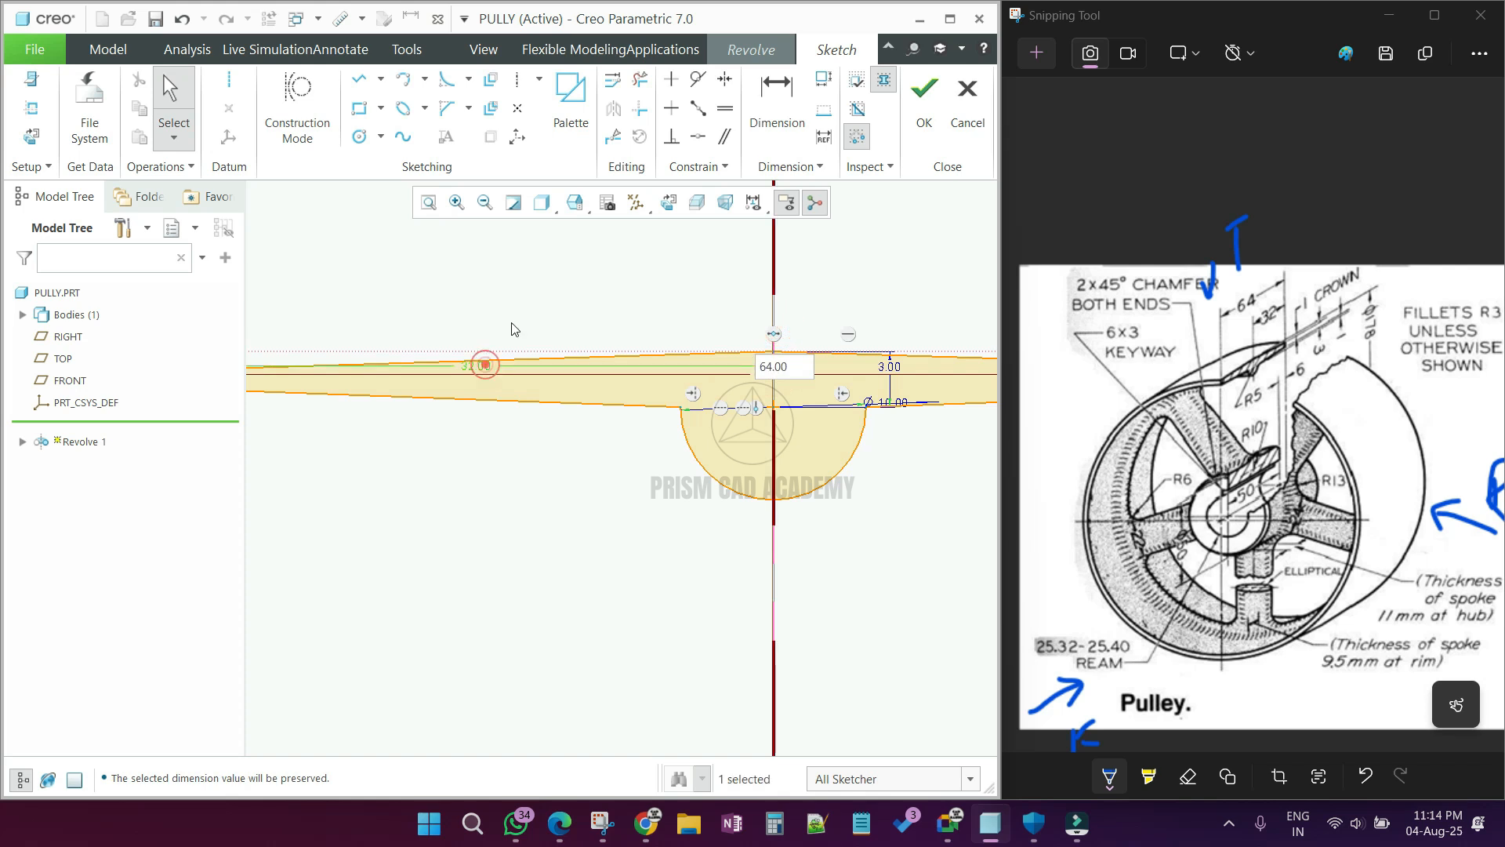
pyautogui.click(522, 278)
pyautogui.click(488, 286)
# Step: Finish the sketch and preview the 360-degree solid revolve of the hub and rim profiles in 3D
pyautogui.scroll(2, 523, 333)
pyautogui.scroll(3, 524, 337)
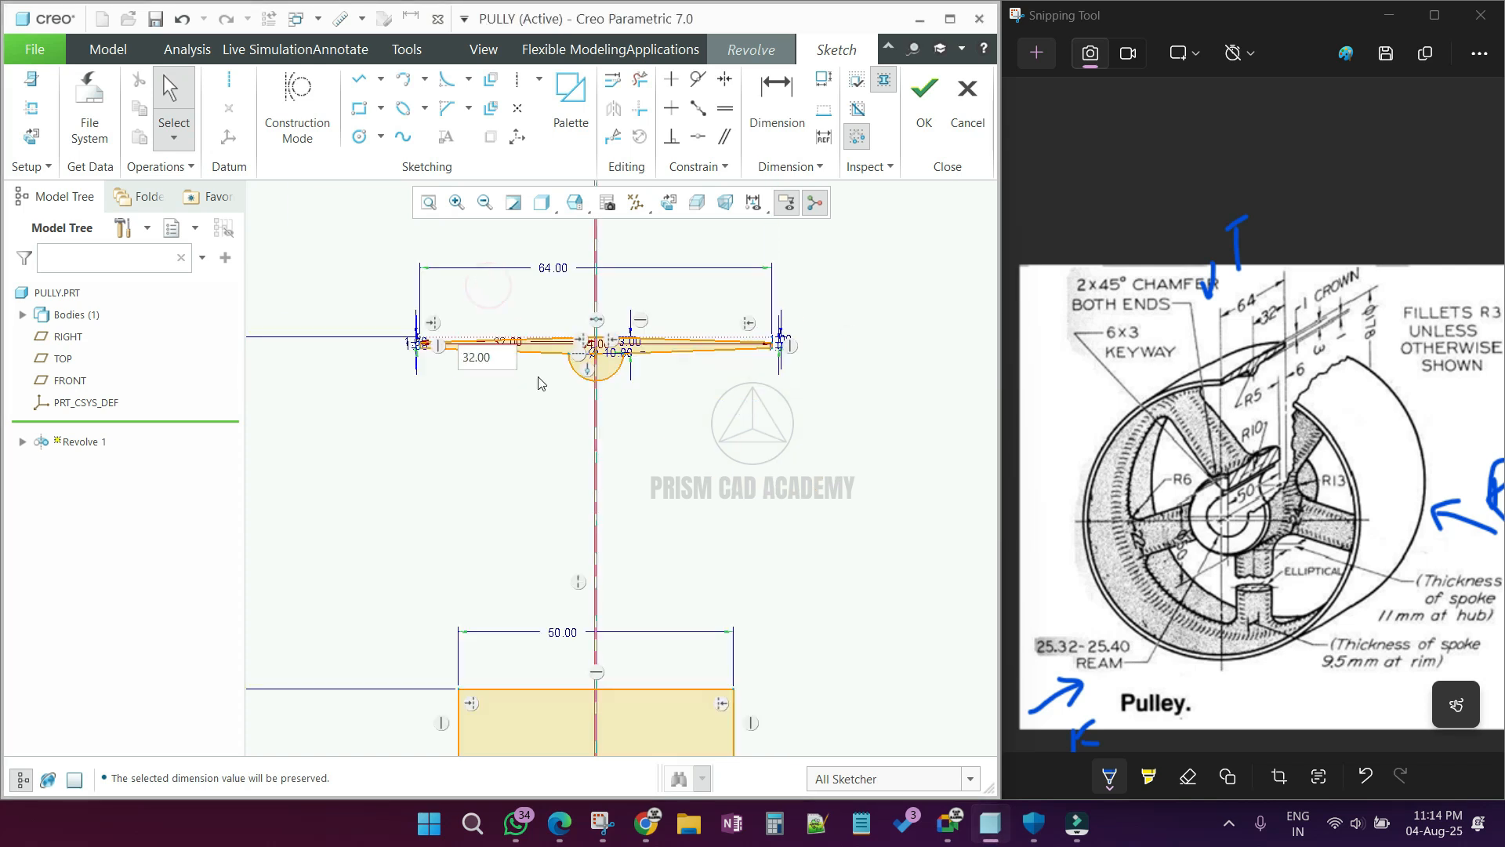
pyautogui.scroll(3, 585, 407)
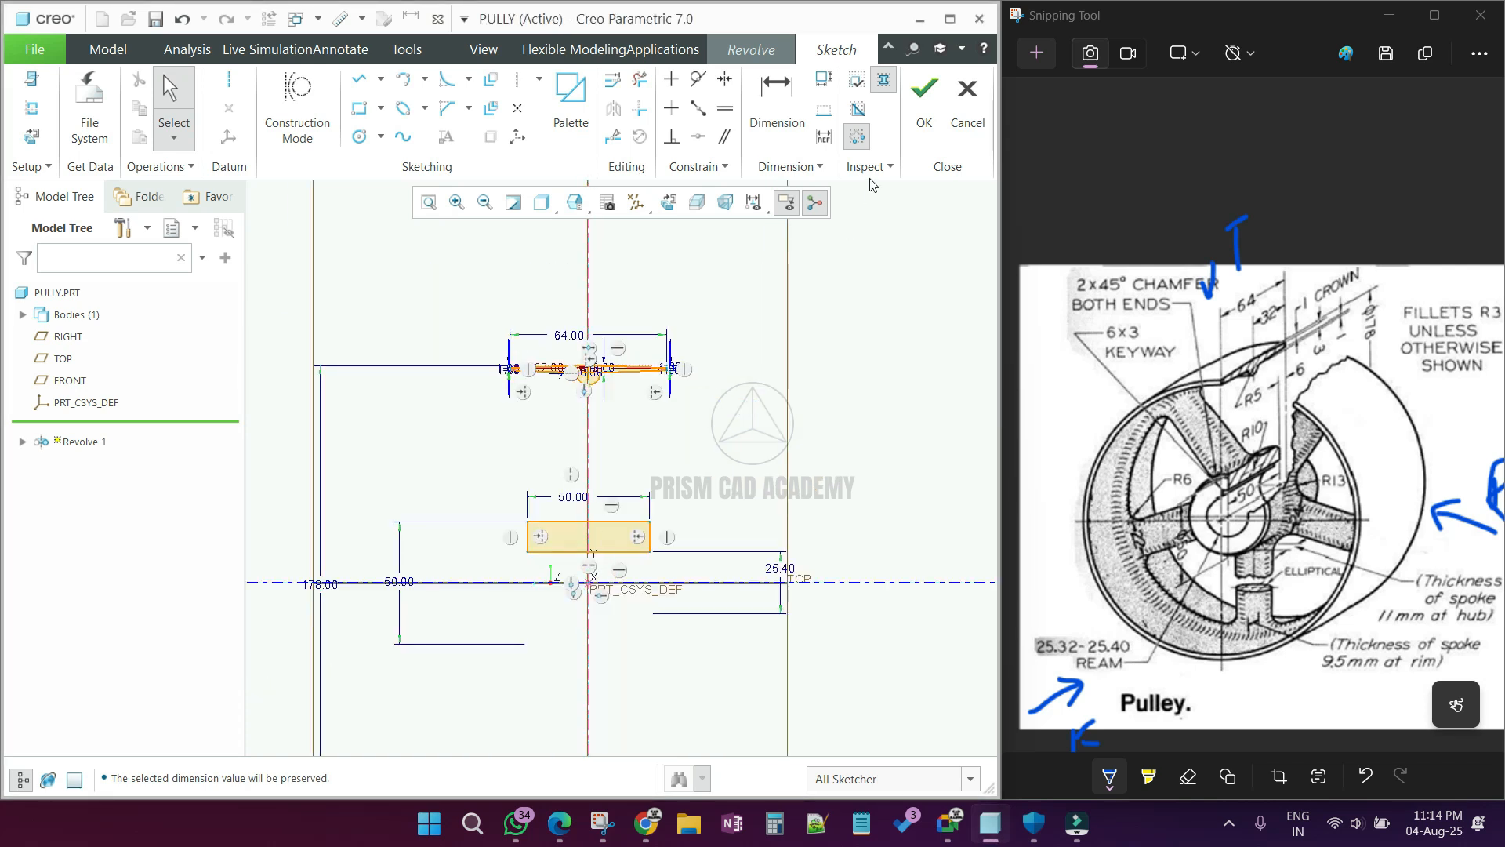
pyautogui.click(925, 90)
pyautogui.moveTo(550, 417); pyautogui.dragTo(831, 424, button='middle')
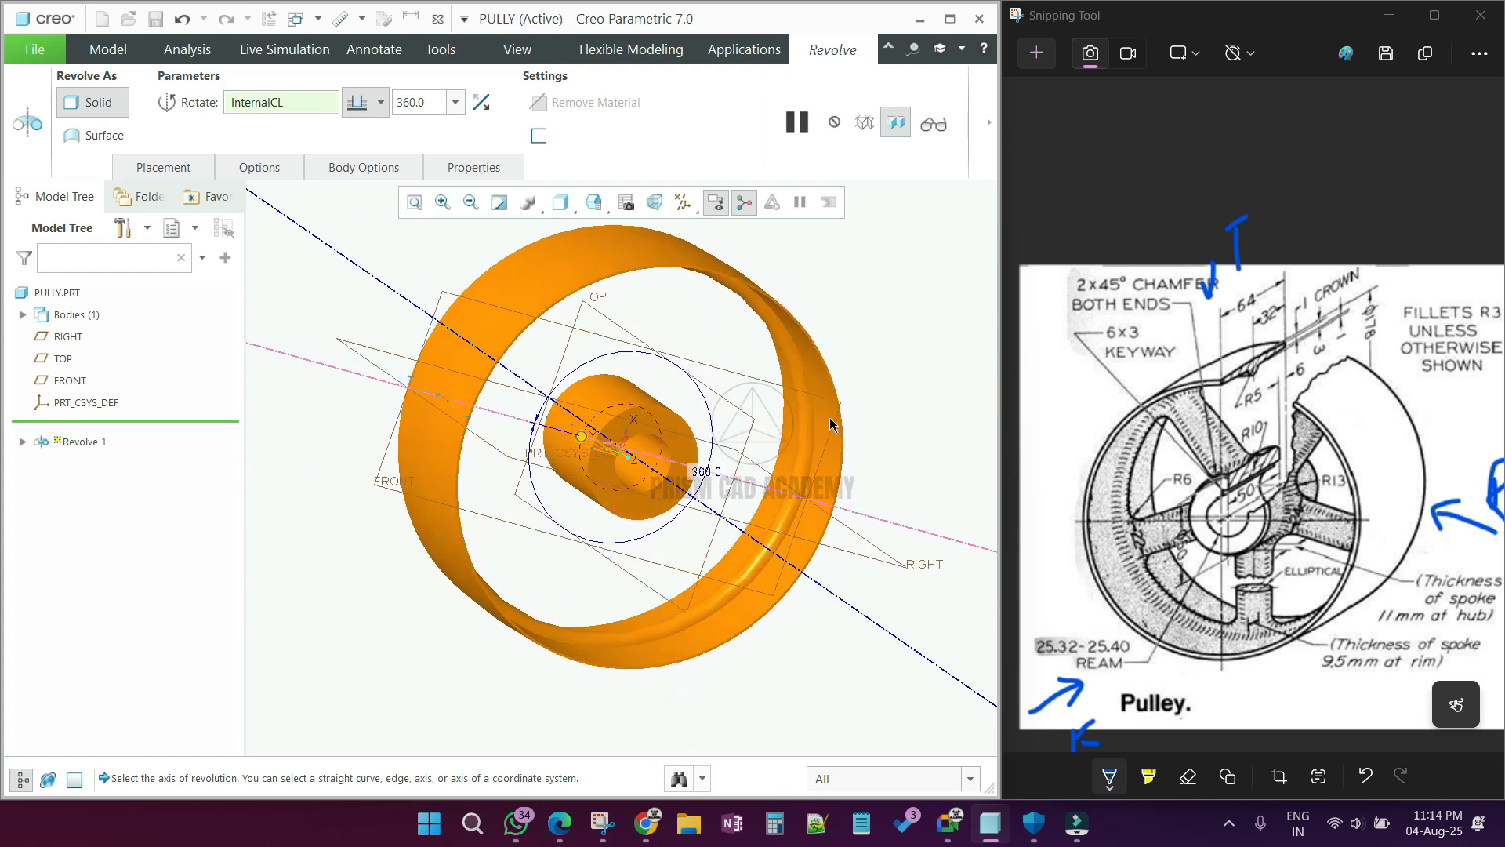
# Step: Complete the 360-degree revolve of the hub and rim and display the model shaded with edges
pyautogui.middleClick(711, 405)
pyautogui.scroll(3, 678, 467)
pyautogui.moveTo(667, 464)
pyautogui.mouseDown(button='middle')
pyautogui.moveTo(593, 434)
pyautogui.moveTo(637, 270)
pyautogui.mouseUp(button='middle')
pyautogui.hotkey('ctrl', '2')
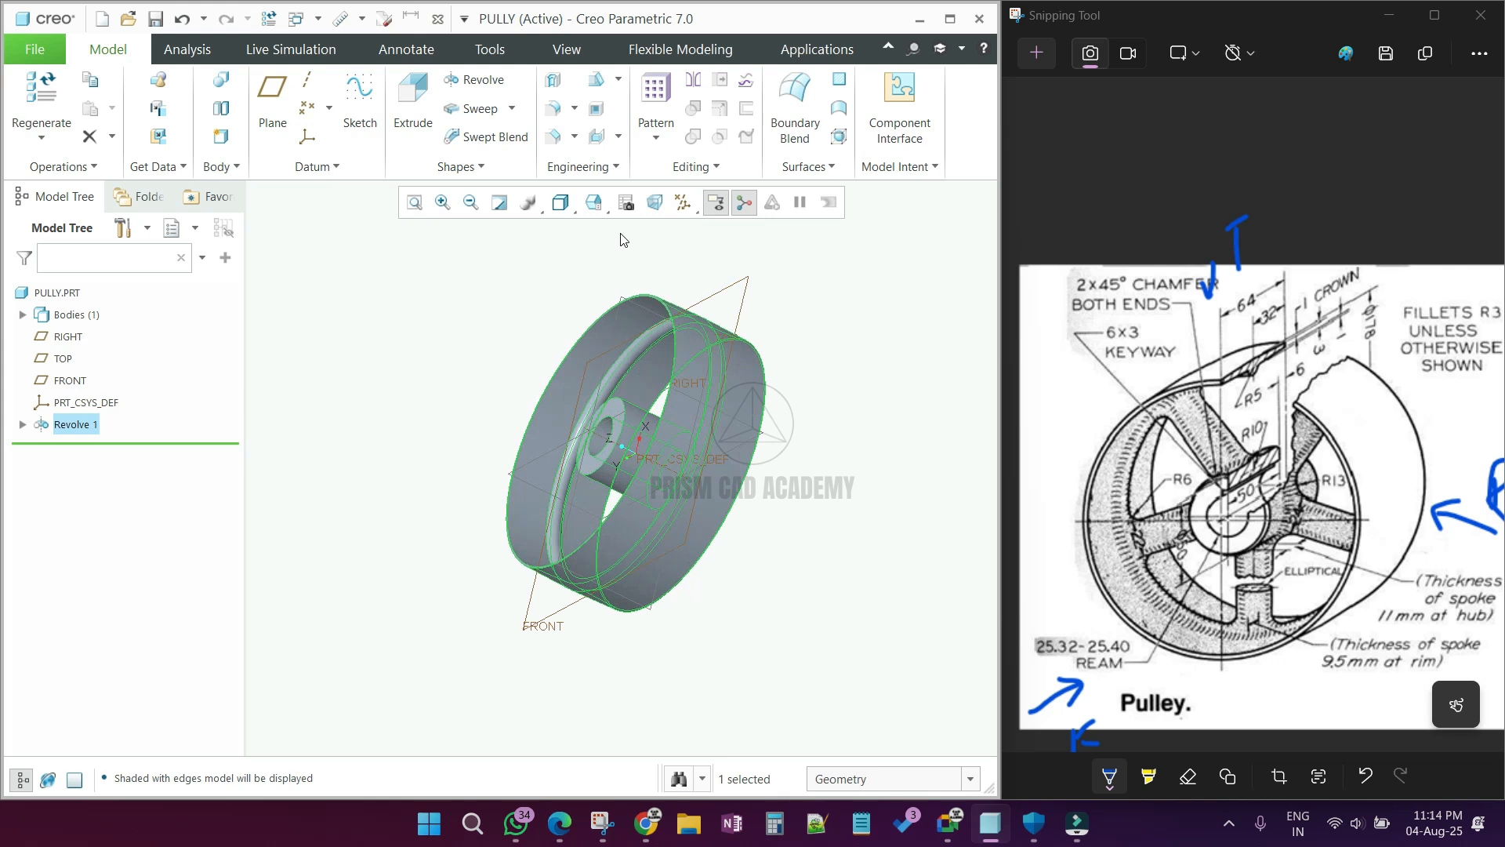
pyautogui.click(560, 203)
pyautogui.click(638, 249)
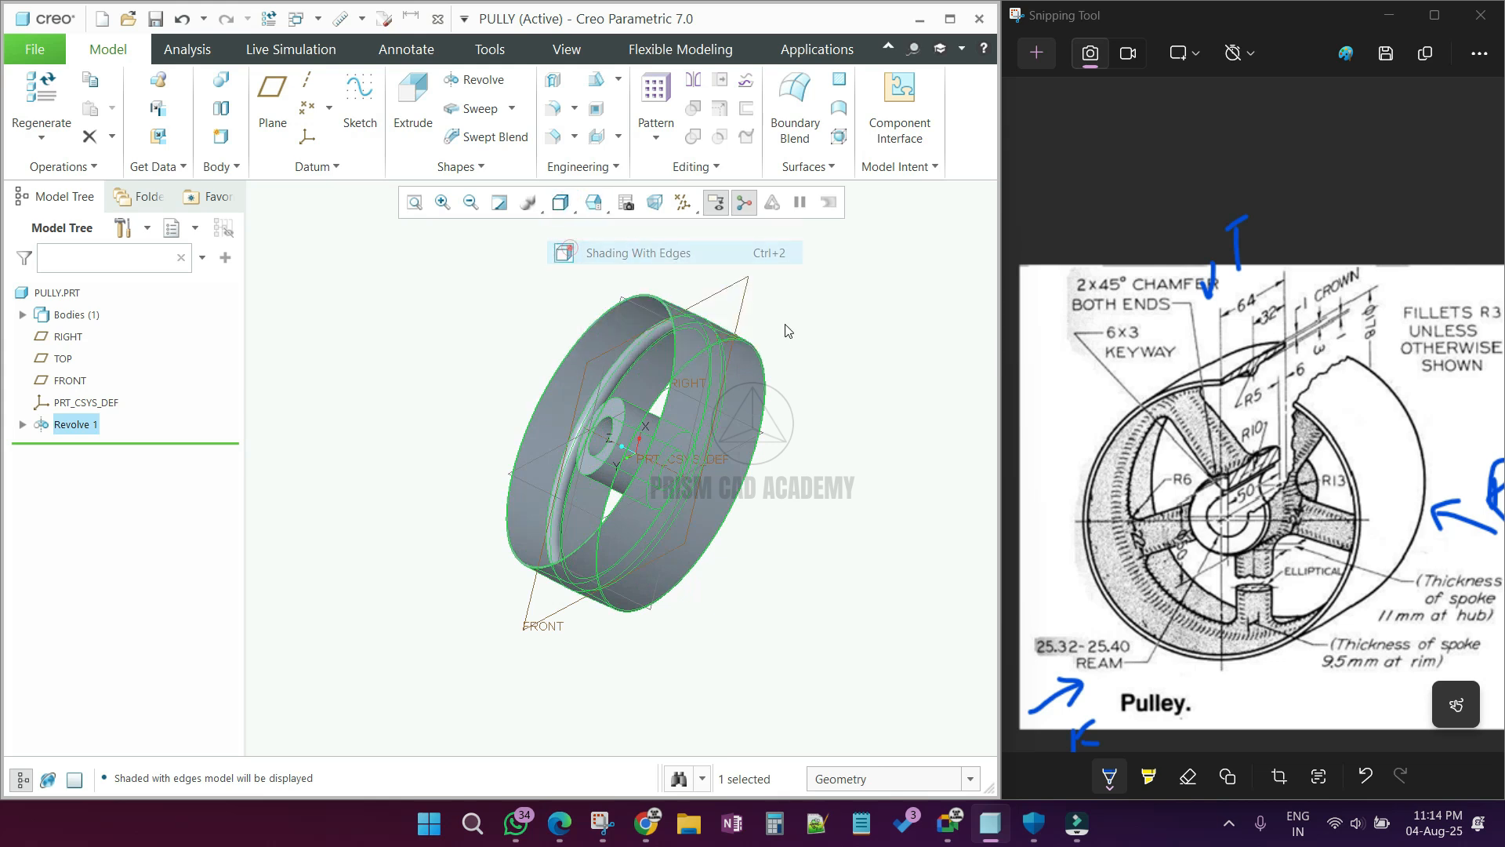
pyautogui.click(793, 332)
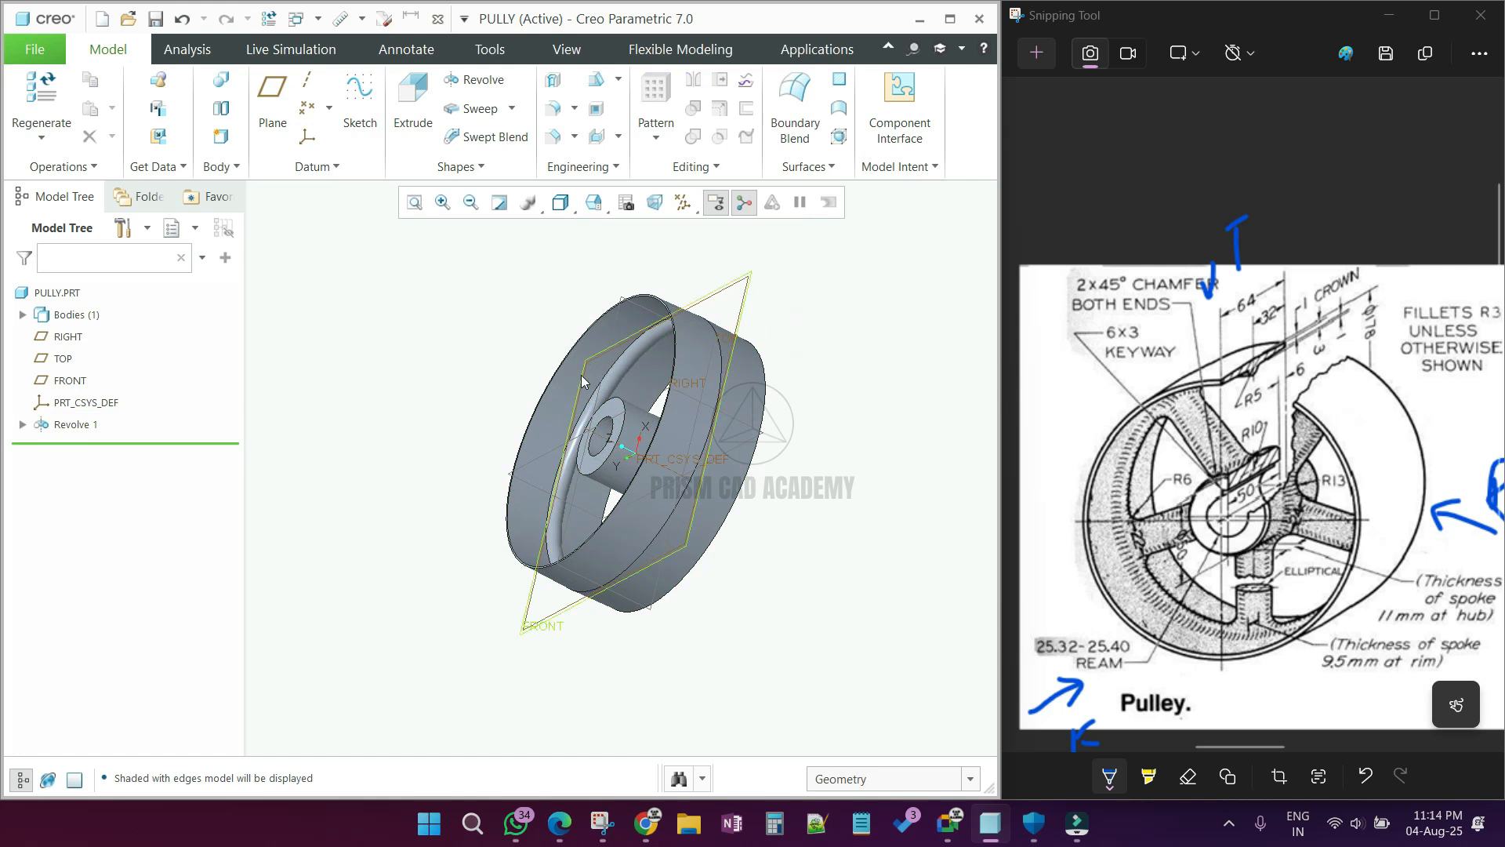
# Step: Sketch a vertical line about 64 mm long on the FRONT plane, running from the hub wall down into the rim
pyautogui.moveTo(640, 451); pyautogui.dragTo(588, 451, button='middle')
pyautogui.scroll(-5, 644, 303)
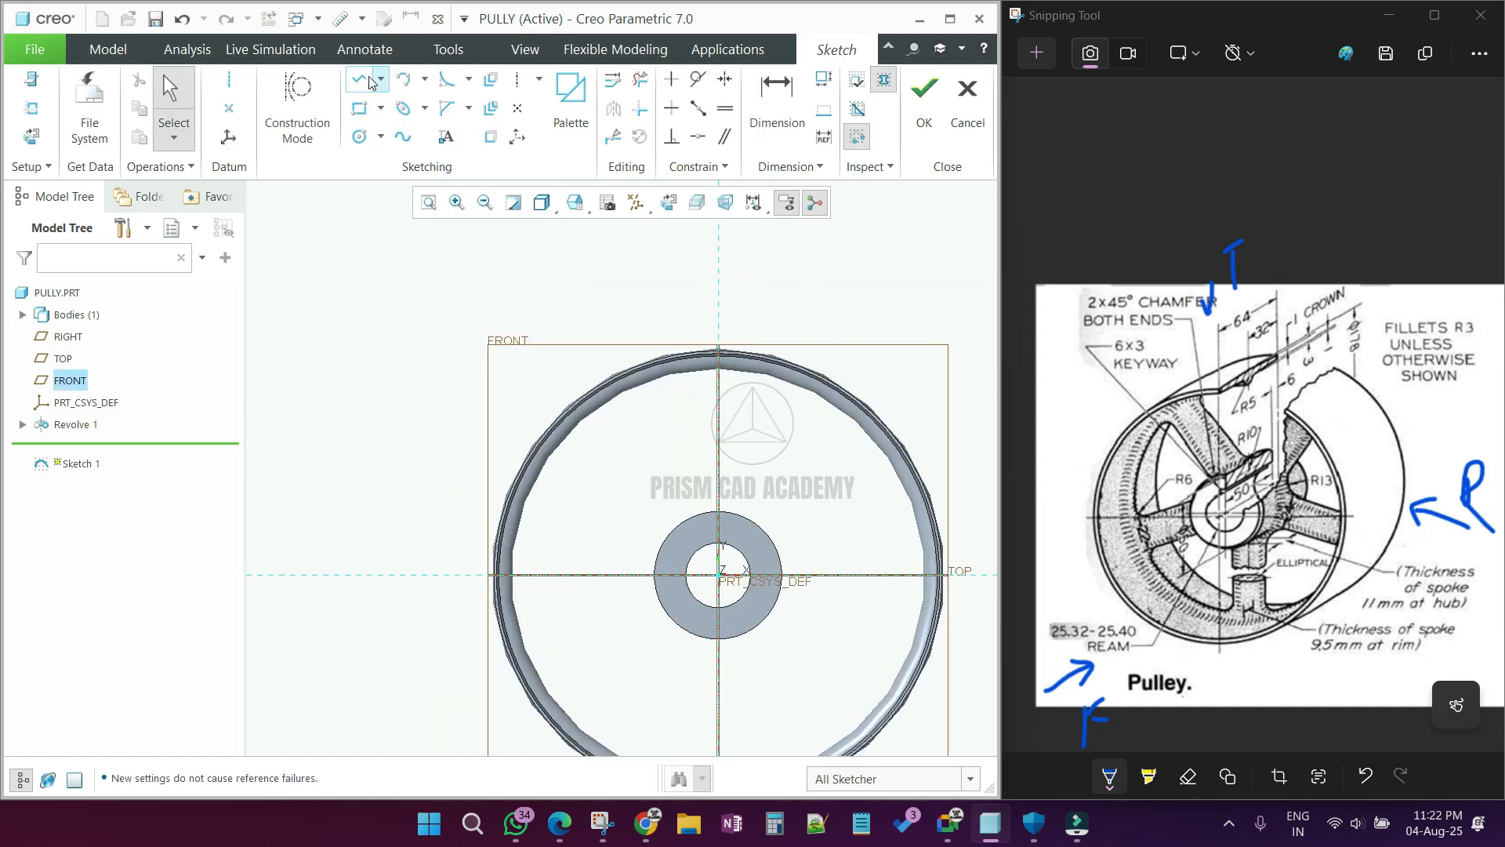
pyautogui.scroll(3, 675, 510)
pyautogui.scroll(-3, 675, 510)
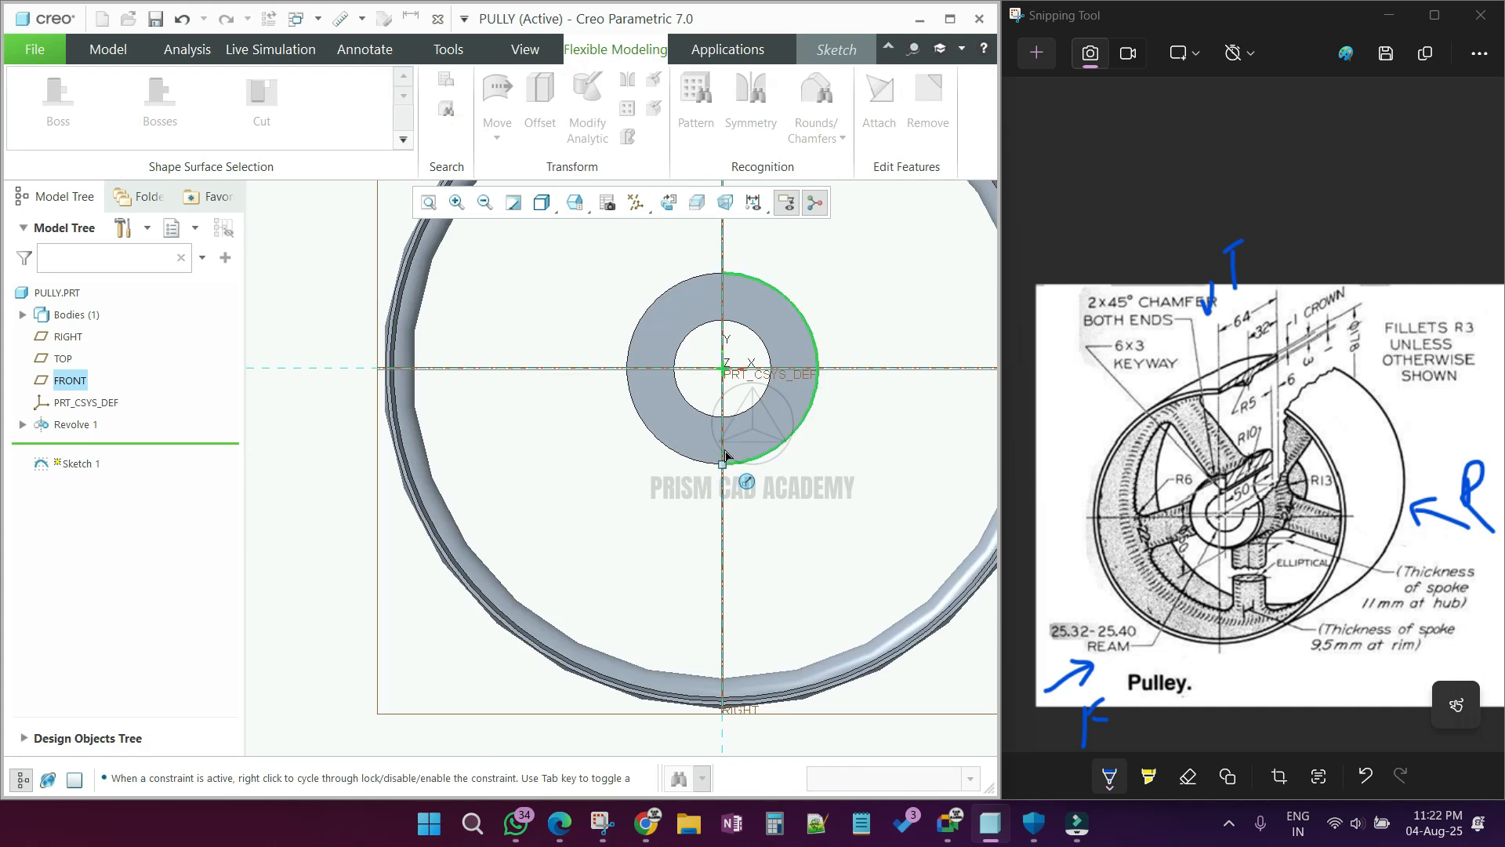
pyautogui.click(722, 464)
pyautogui.click(722, 686)
pyautogui.middleClick(749, 525)
# Step: Set the spoke line's length to 65 mm and its upper end's distance from the hub centre to 19 mm, finishing the sketch
pyautogui.doubleClick(741, 534)
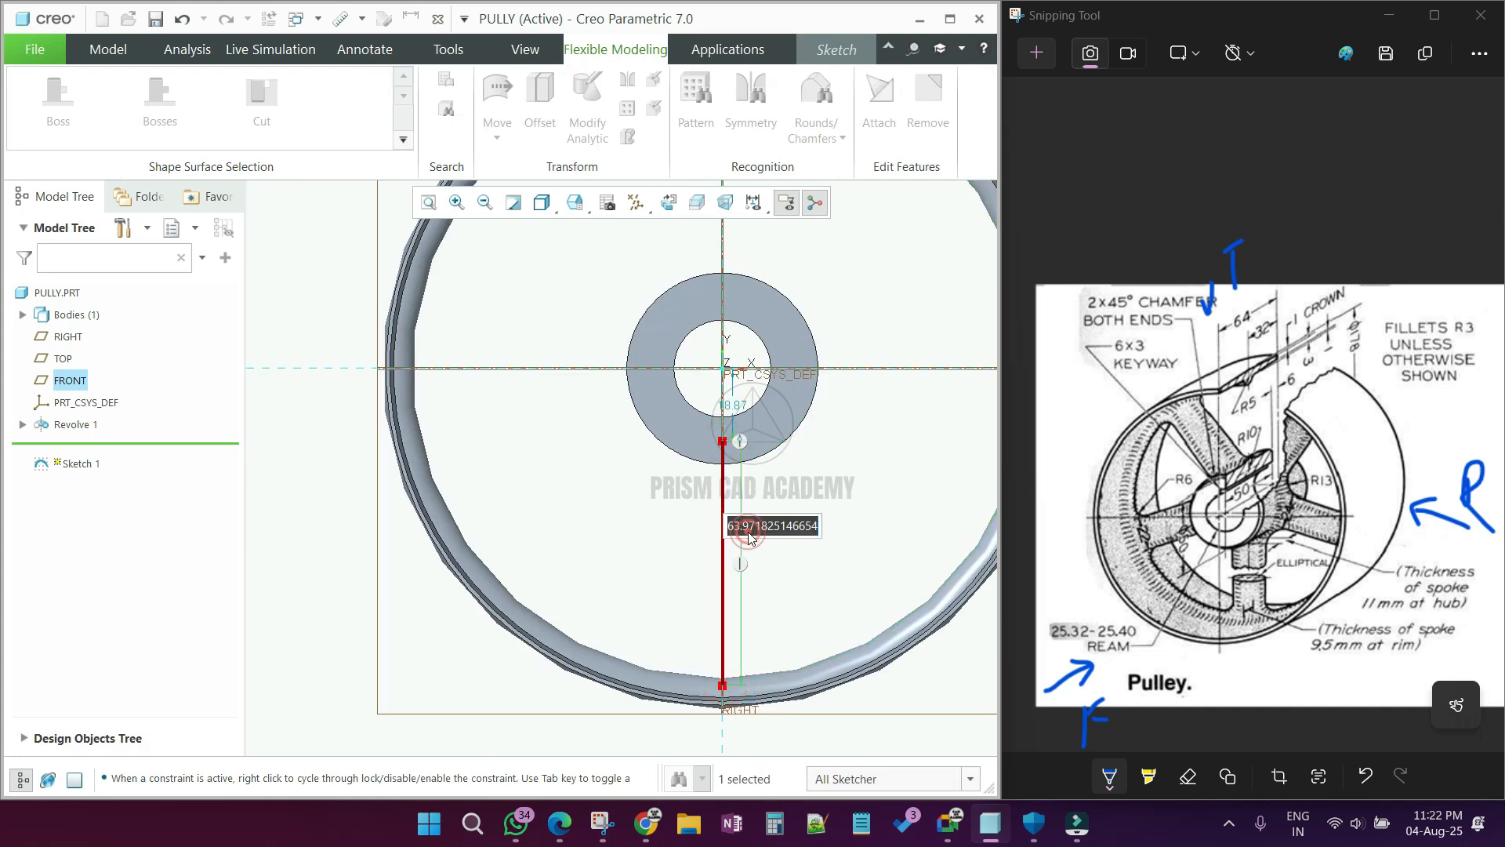
pyautogui.write('65')
pyautogui.press('Return')
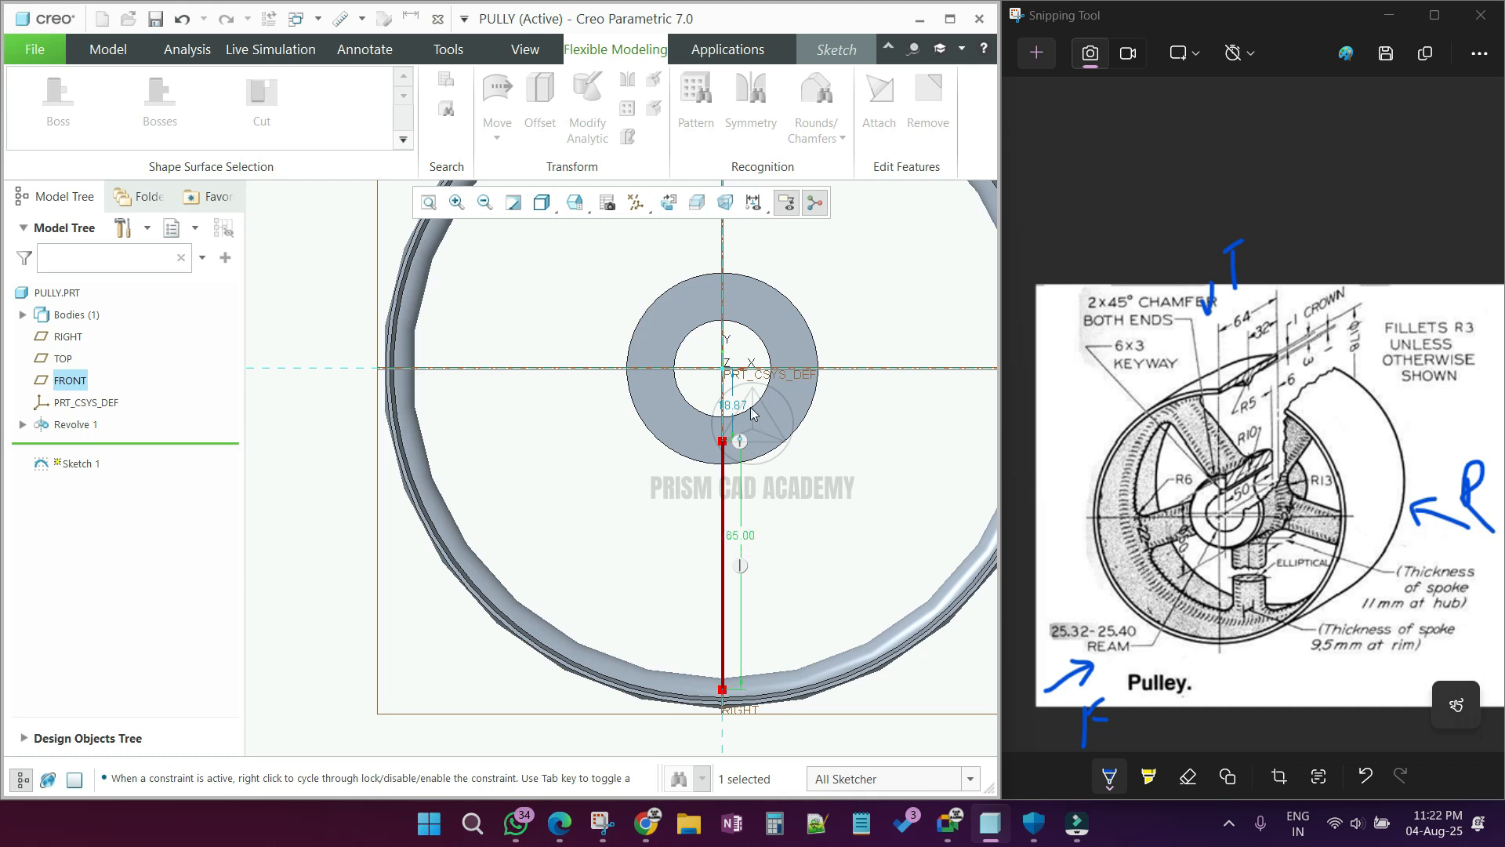
pyautogui.doubleClick(743, 408)
pyautogui.write('19')
pyautogui.press('Return')
pyautogui.click(831, 361)
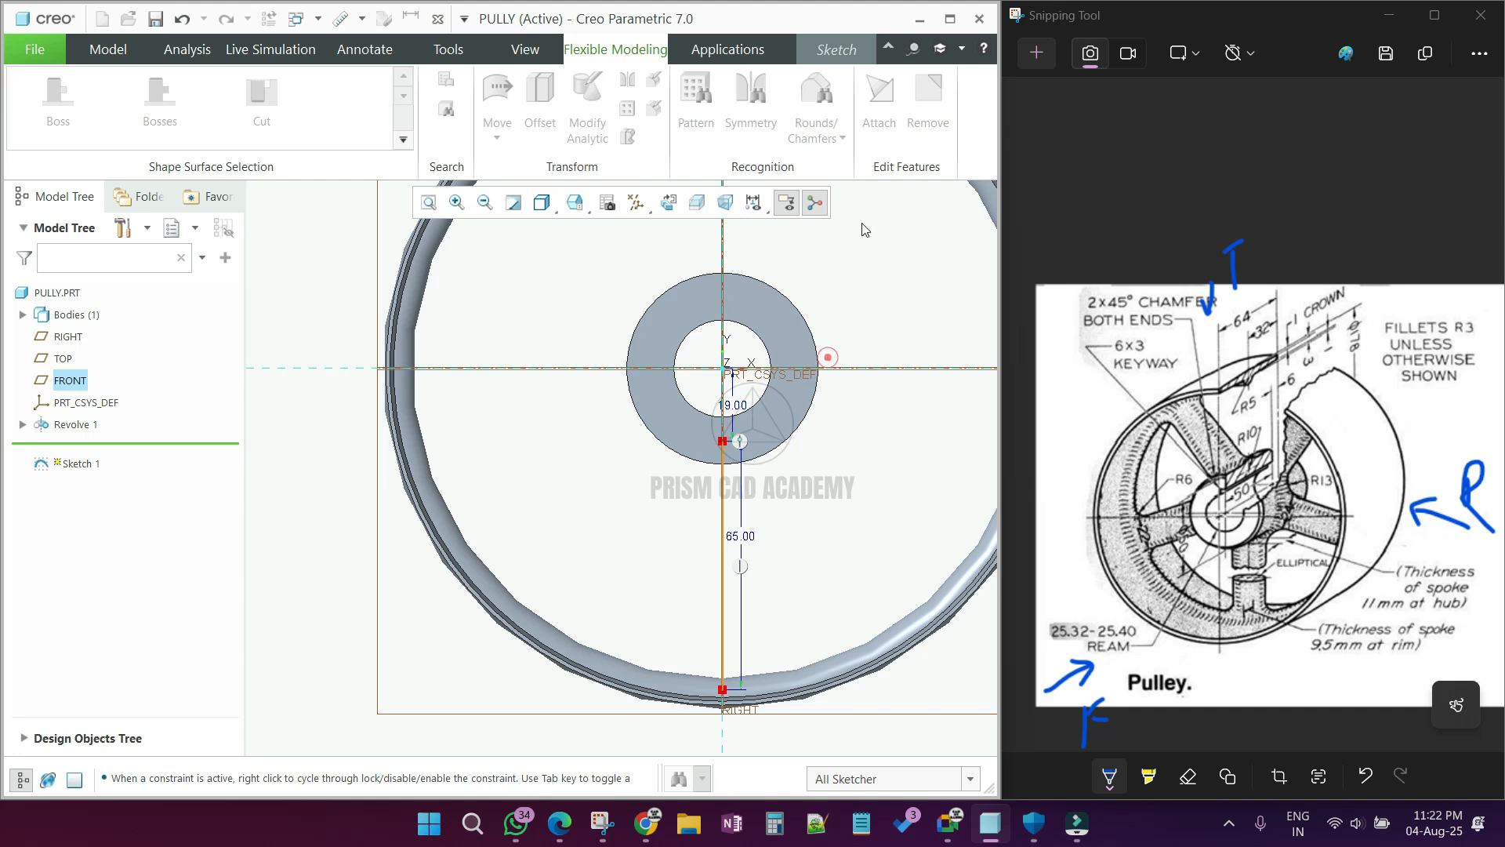
pyautogui.scroll(-5, 721, 507)
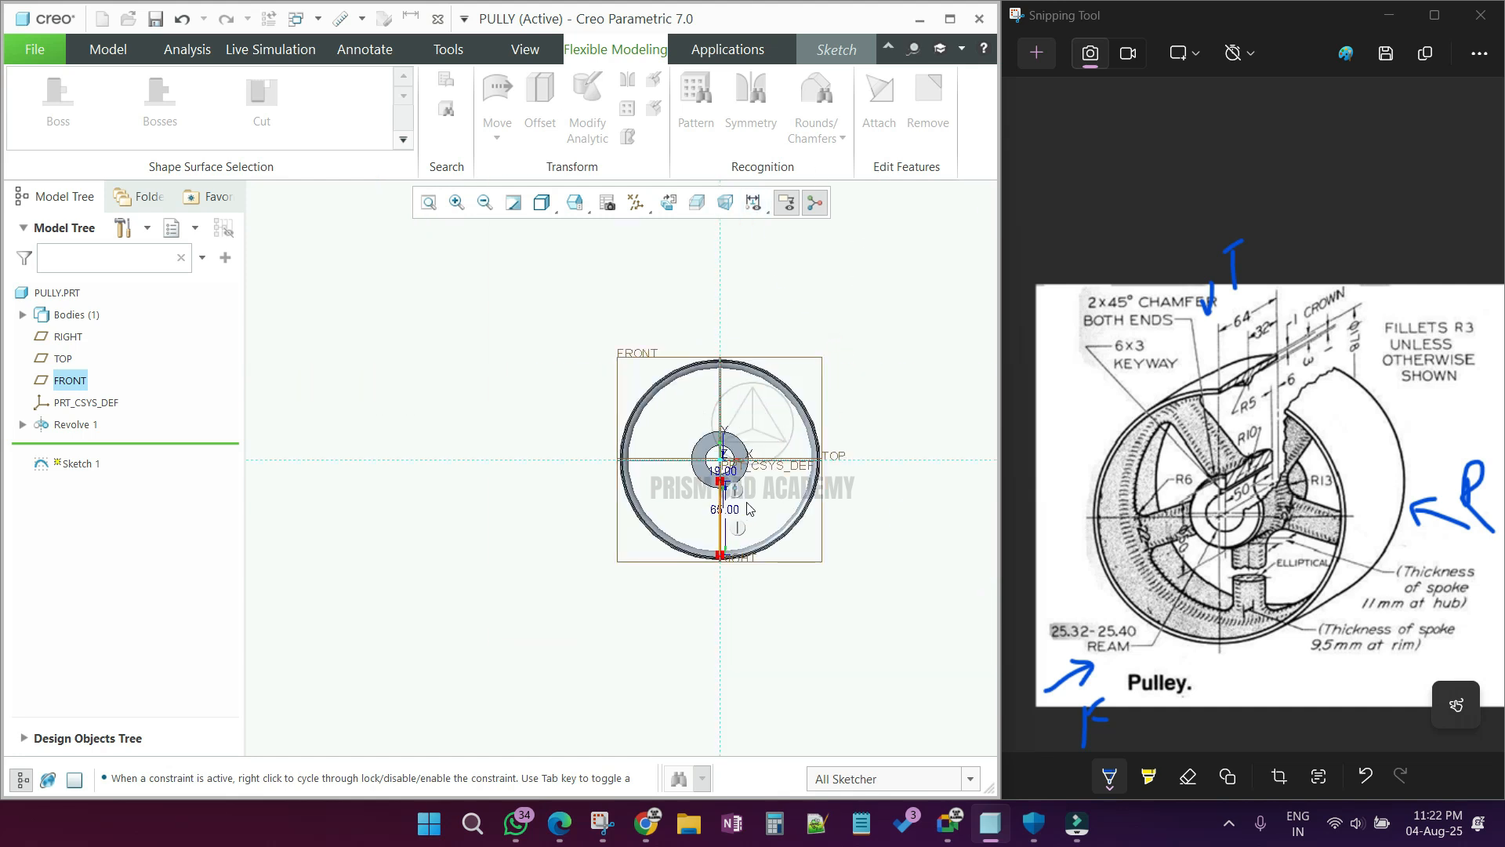
pyautogui.click(853, 48)
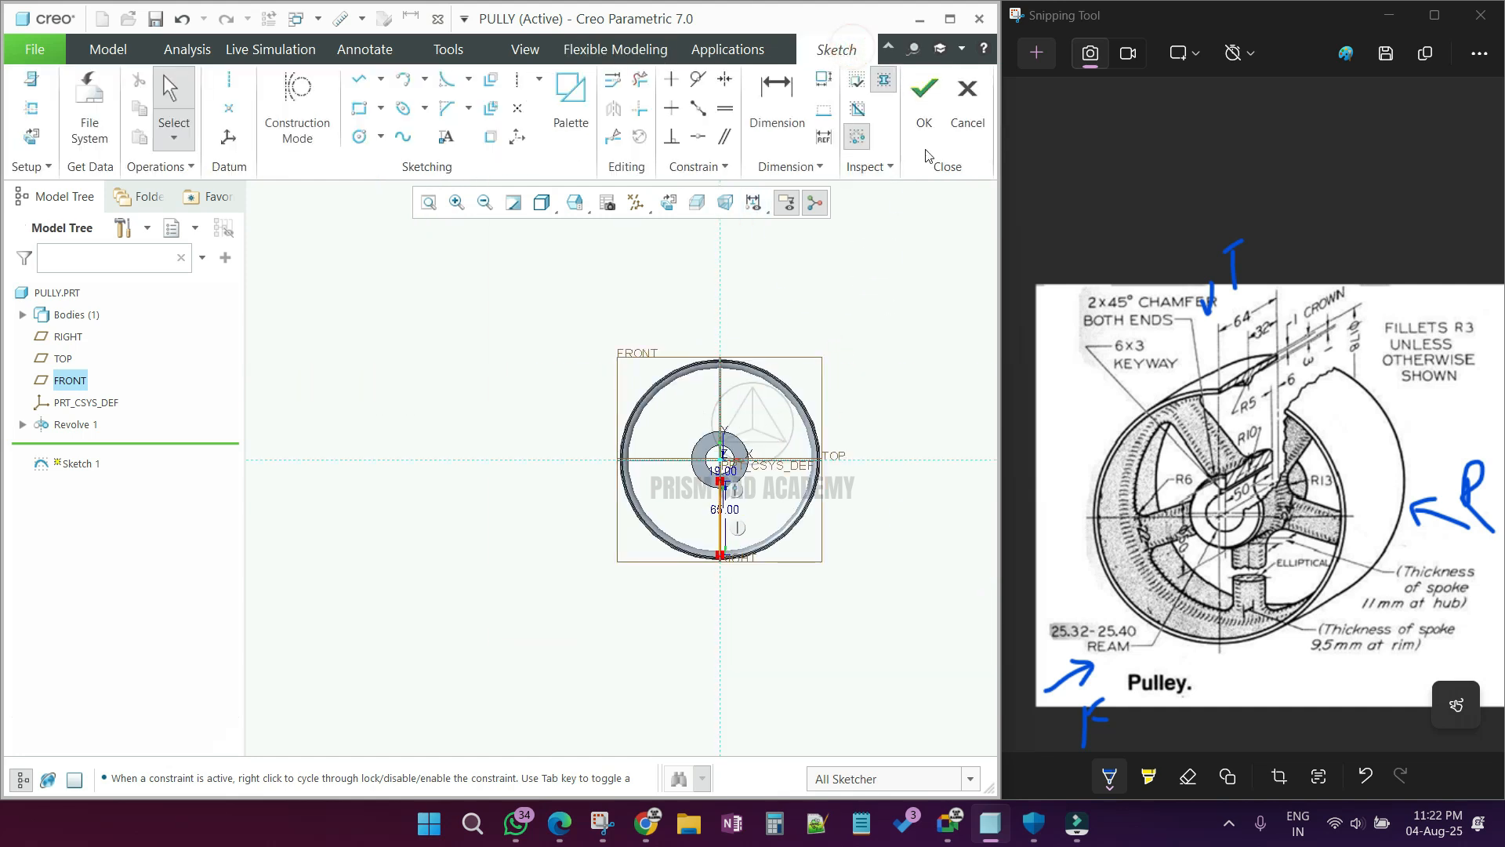
pyautogui.click(926, 126)
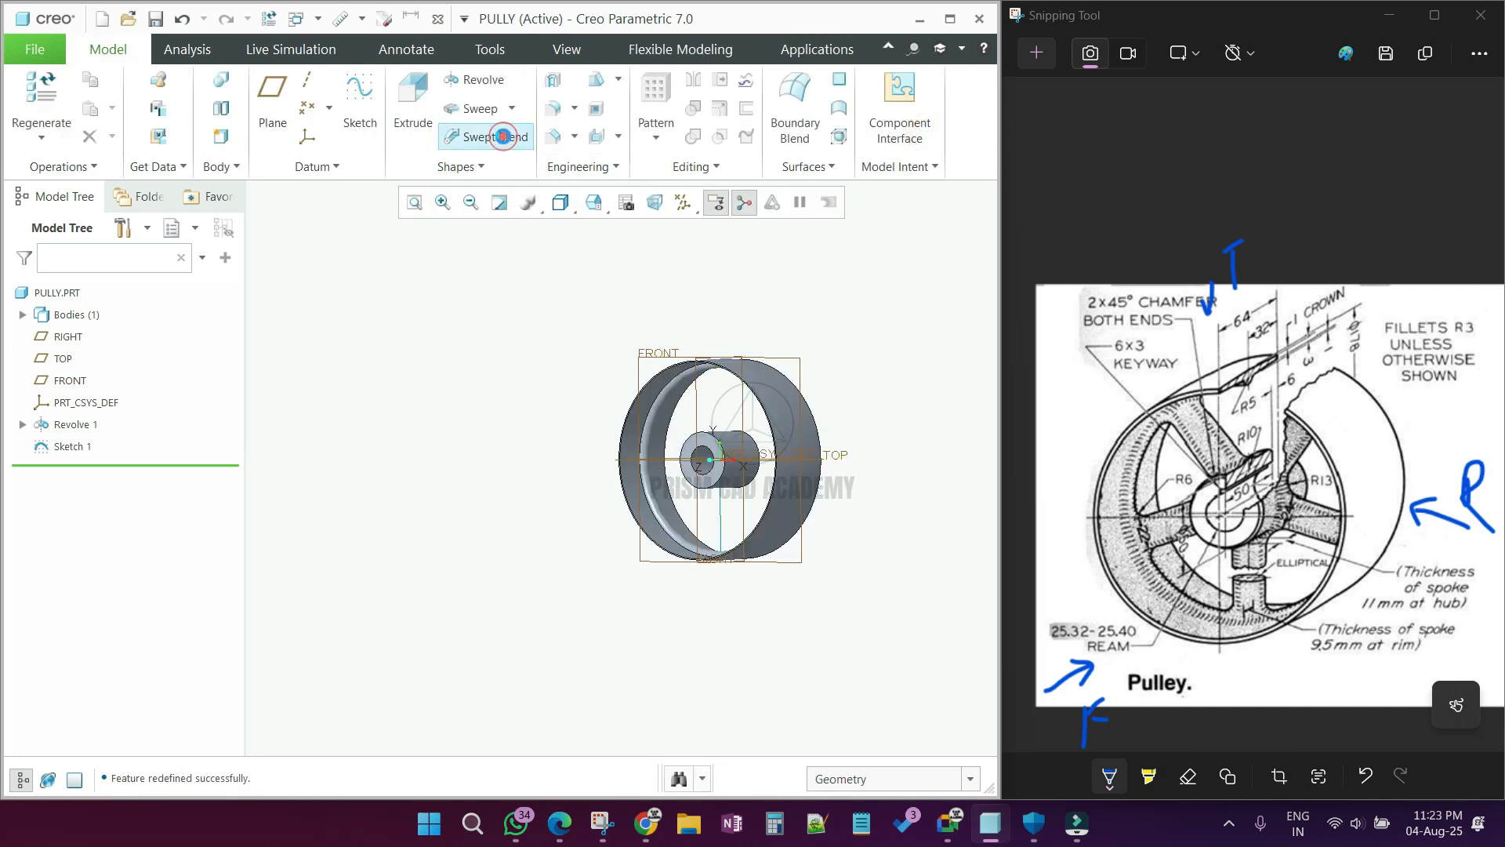
# Step: Start a Swept Blend with the spoke line as trajectory and open the sketch of its start section in 2D orientation
pyautogui.click(722, 526)
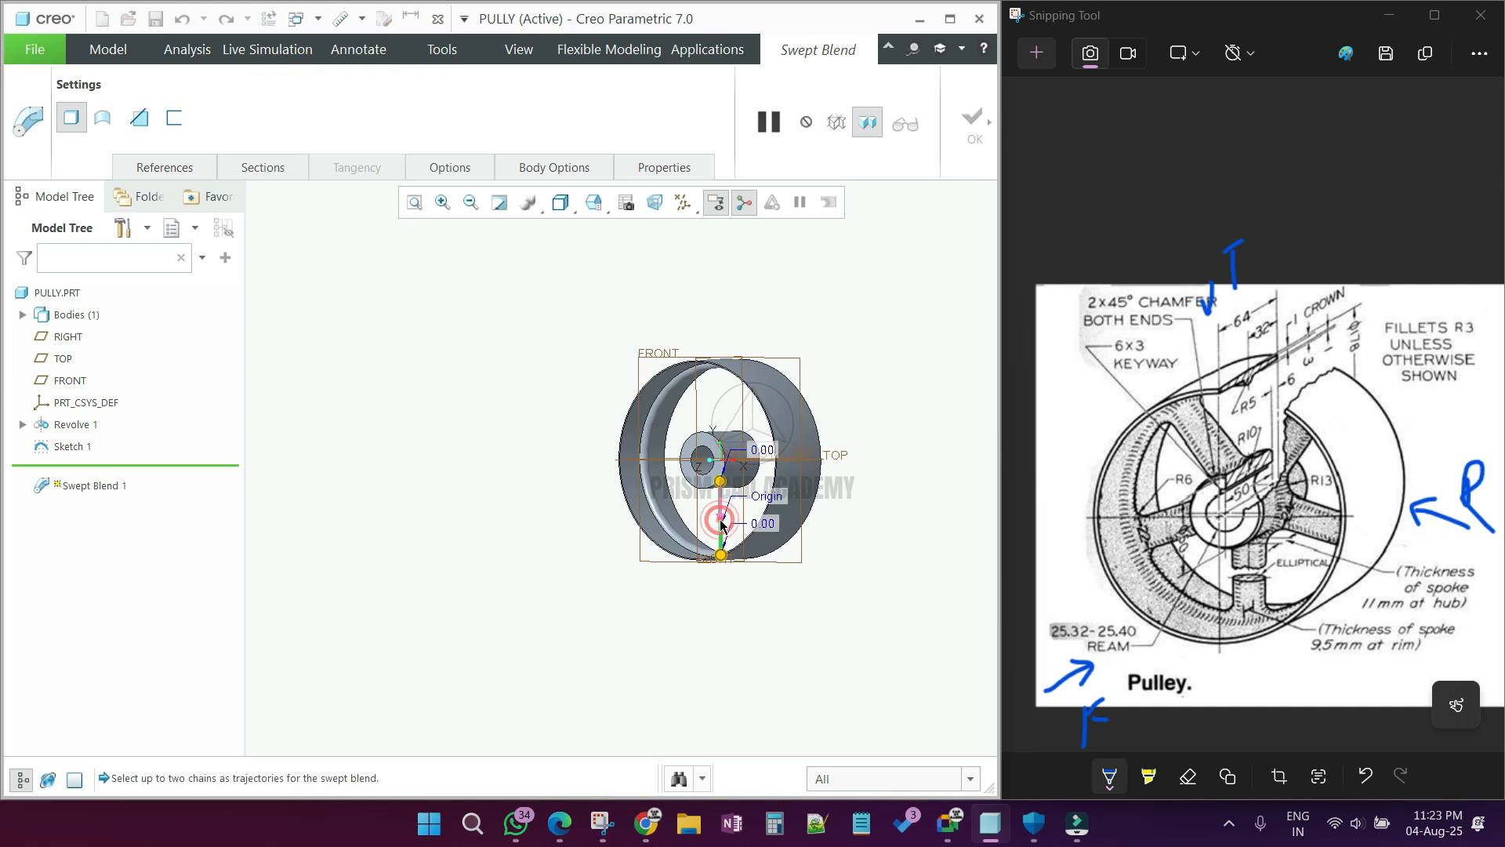
pyautogui.click(163, 162)
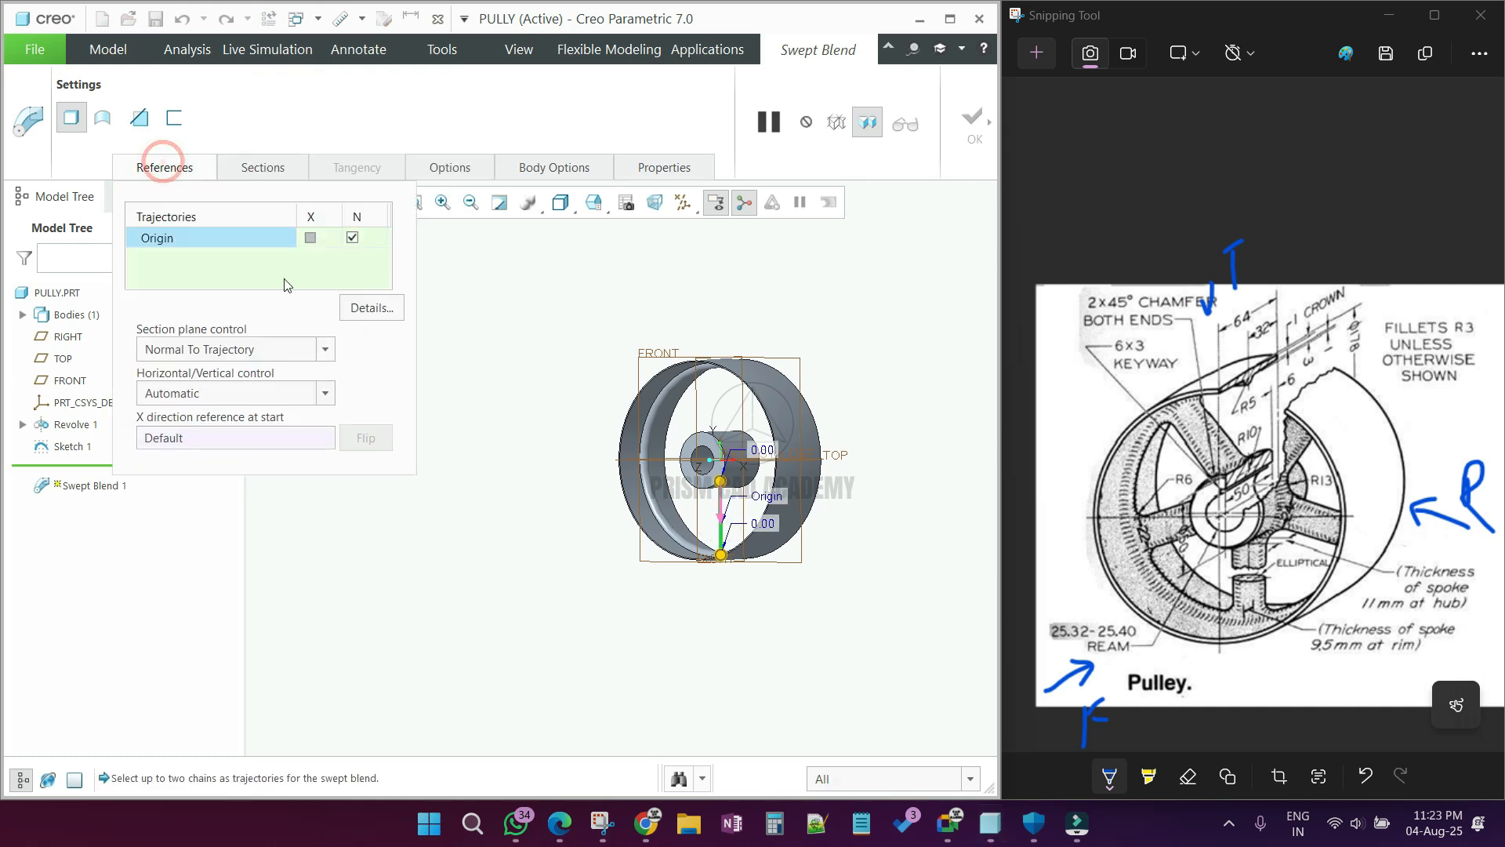
pyautogui.click(277, 168)
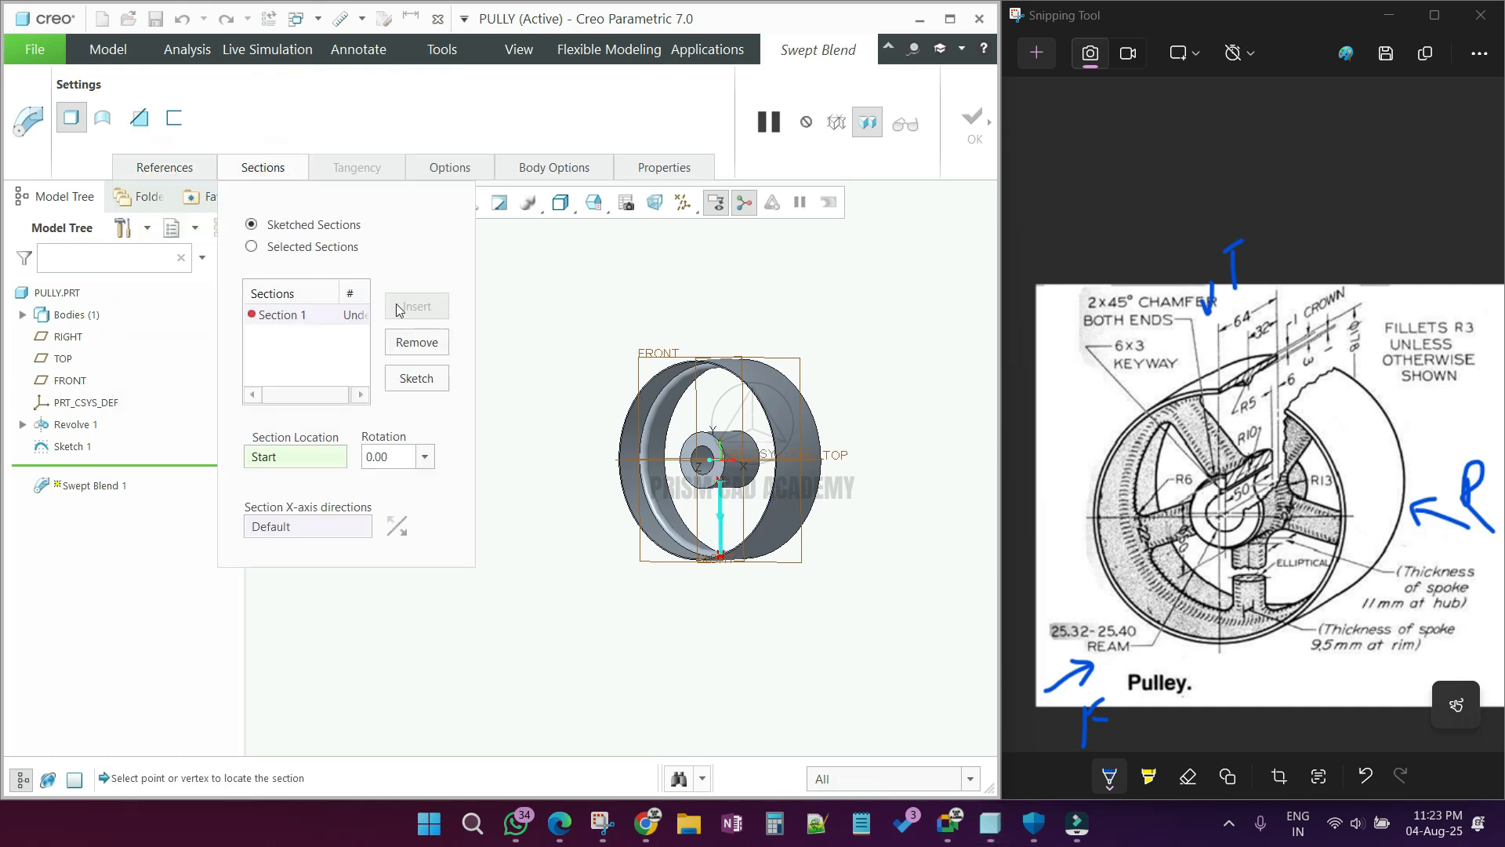
pyautogui.click(433, 379)
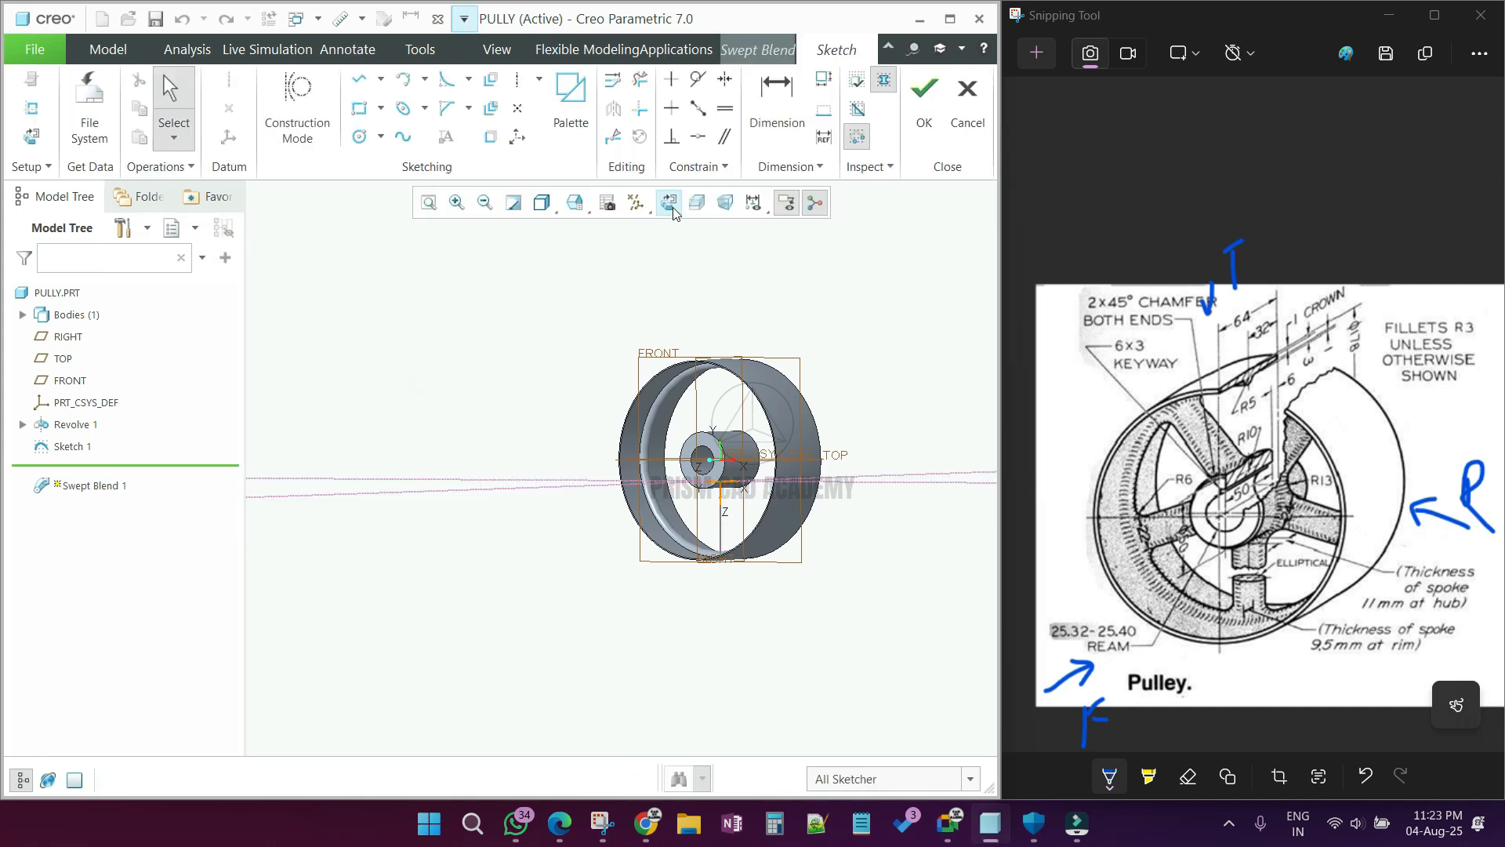
pyautogui.click(672, 205)
pyautogui.moveTo(622, 468); pyautogui.dragTo(589, 514, button='middle')
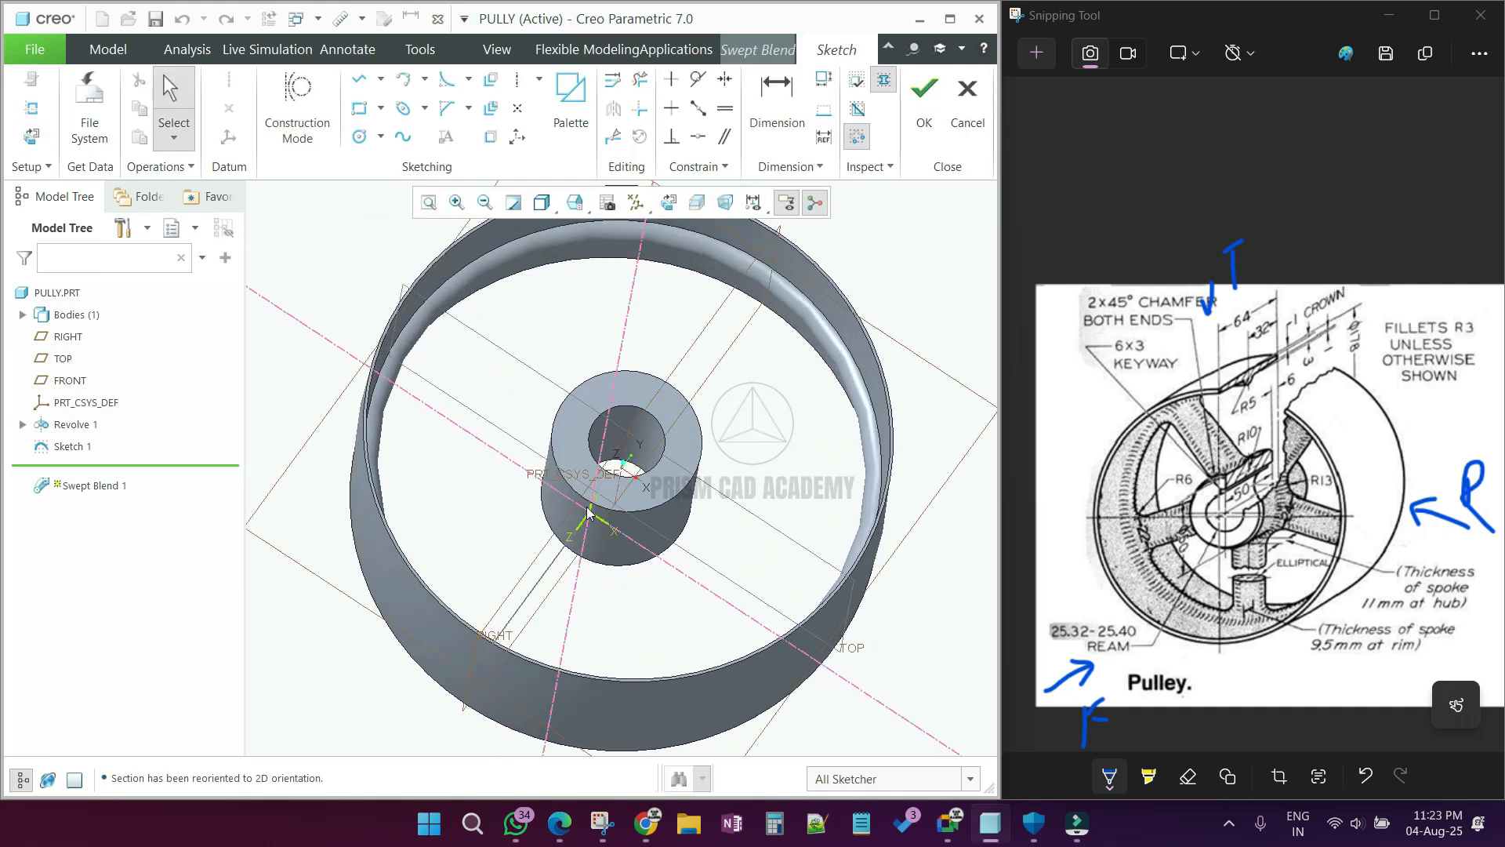
pyautogui.click(669, 203)
pyautogui.scroll(-4, 511, 330)
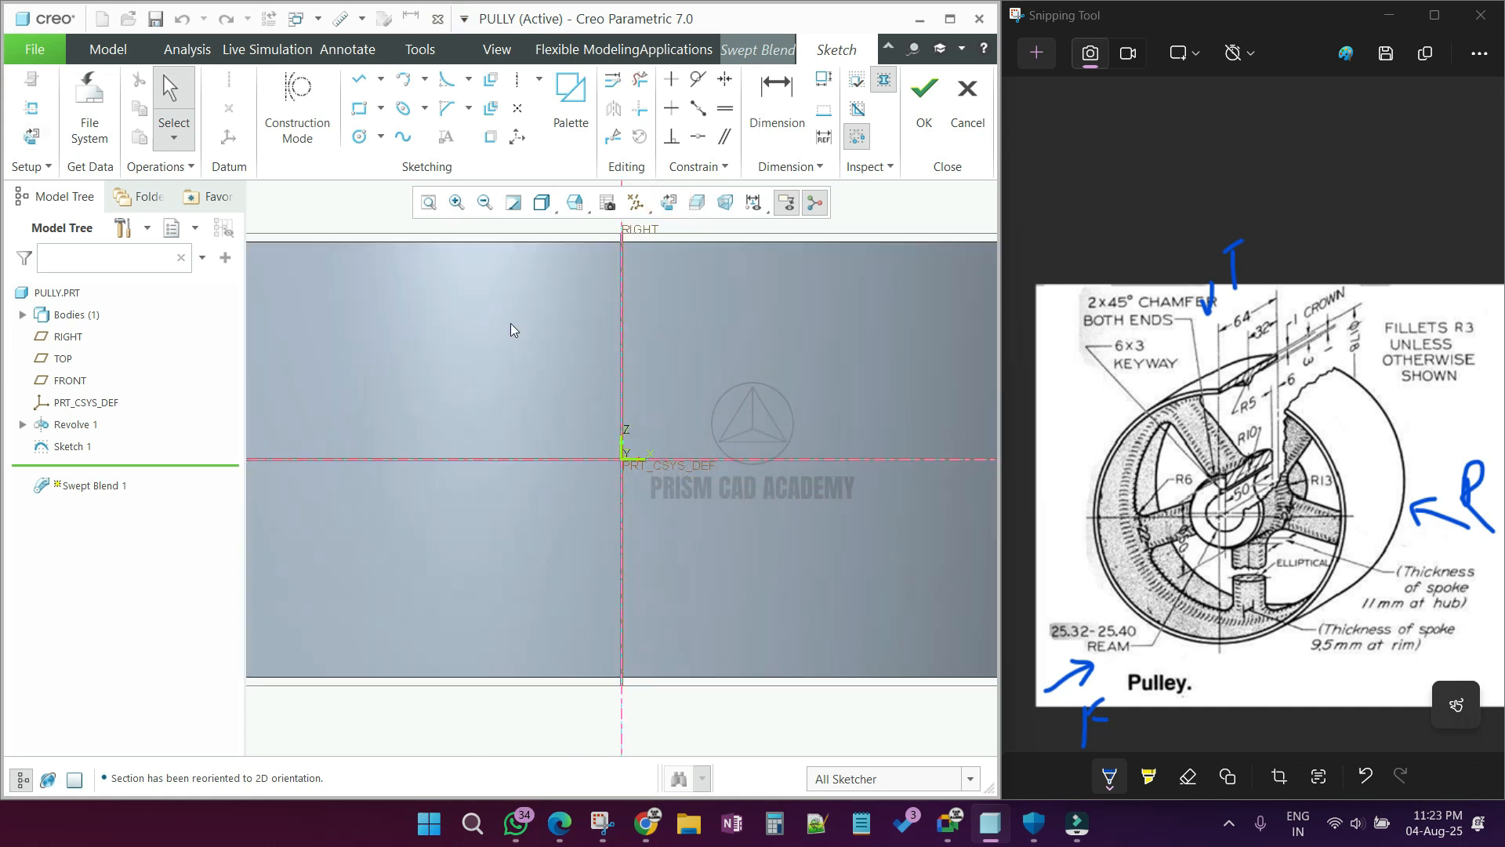
# Step: Sketch a center-and-axis ellipse 22 mm wide and 11 mm high on the trajectory's start point and accept the section
pyautogui.click(424, 108)
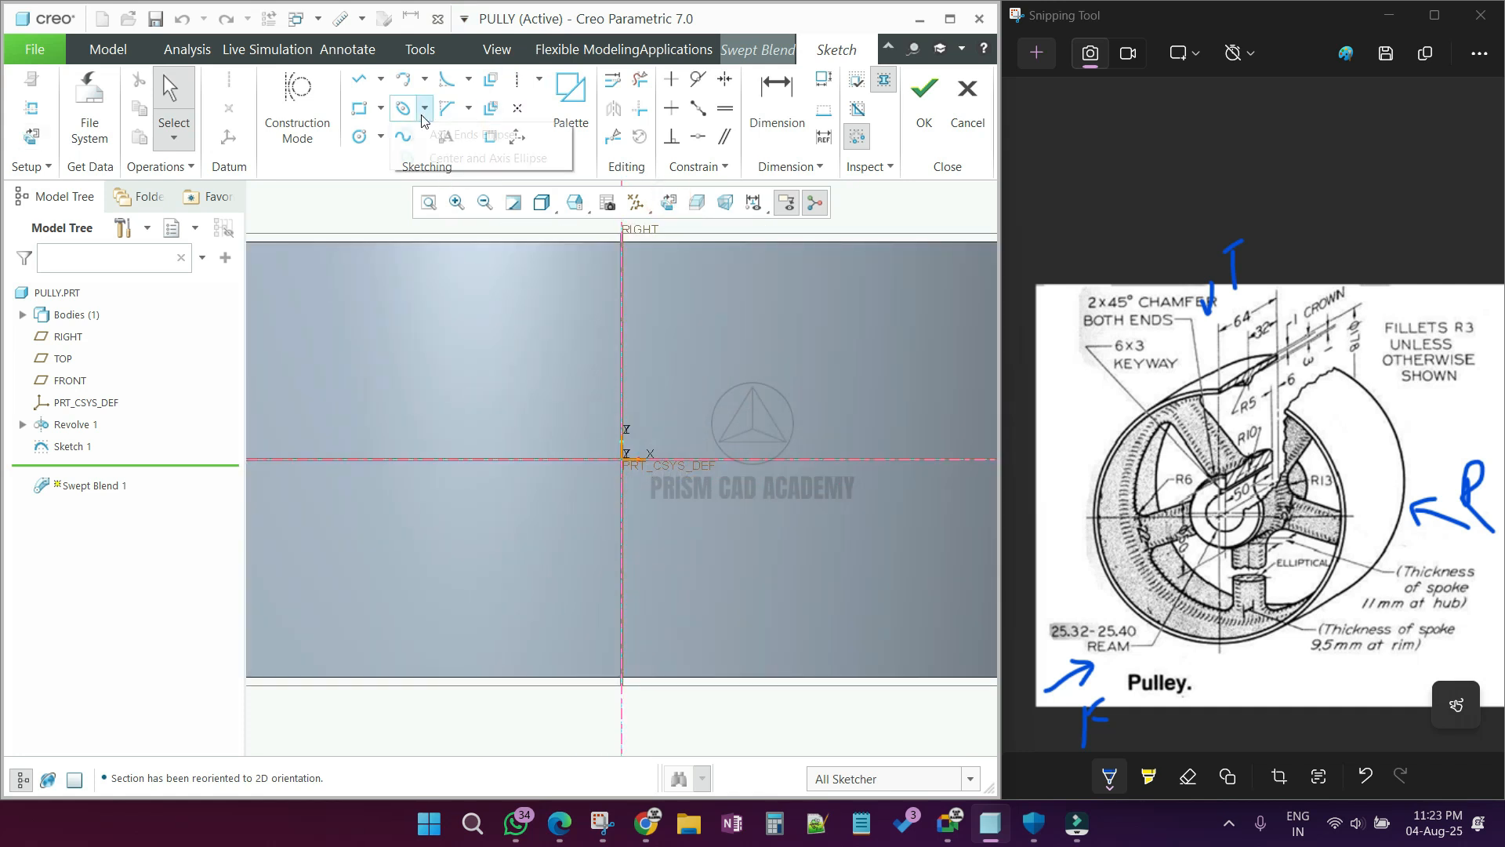
pyautogui.click(441, 157)
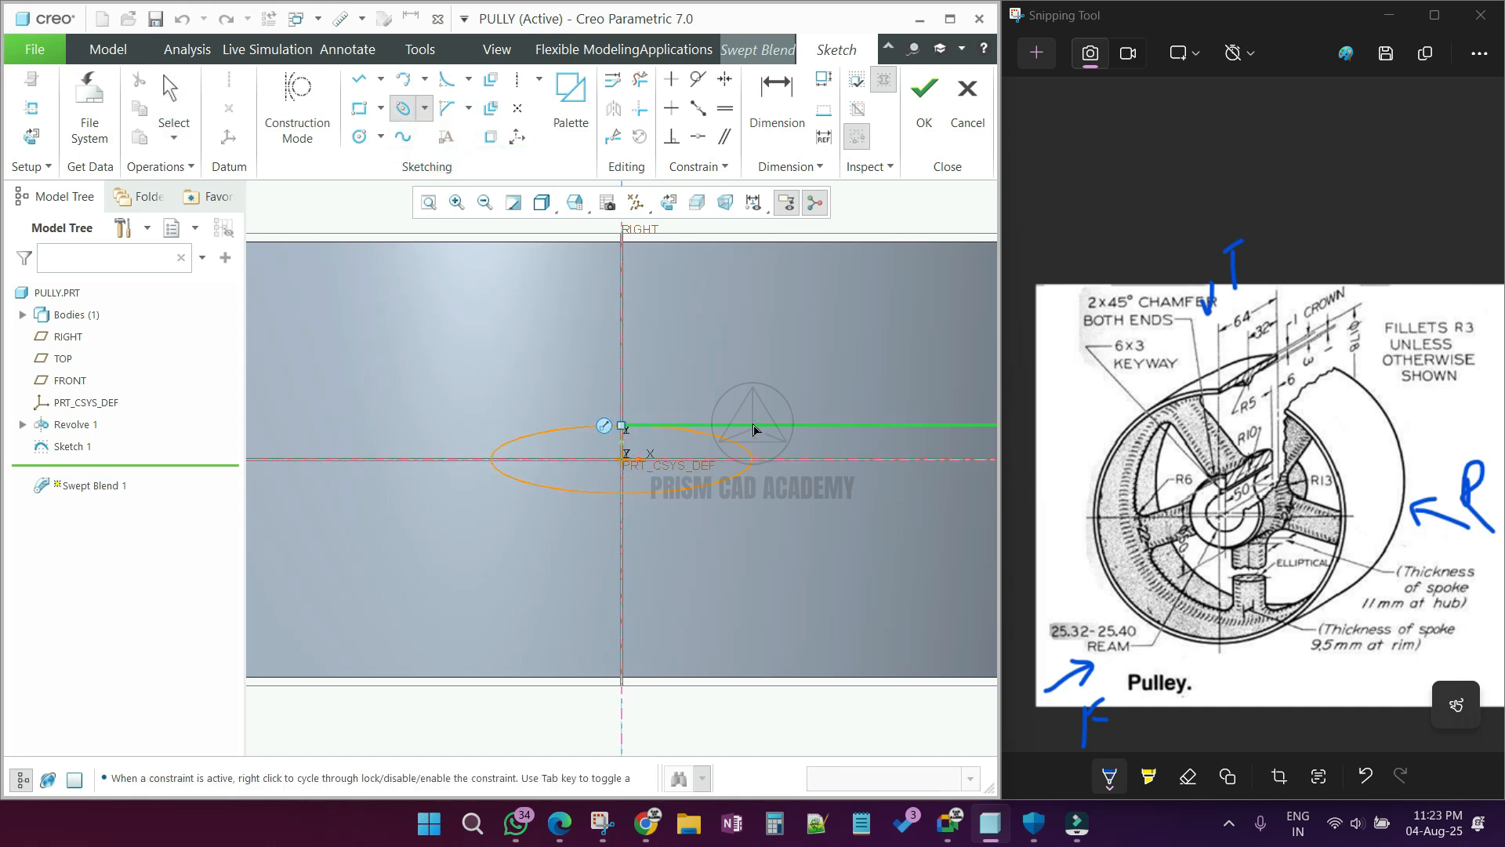
pyautogui.click(759, 400)
pyautogui.middleClick(759, 400)
pyautogui.doubleClick(608, 443)
pyautogui.write('22')
pyautogui.press('Return')
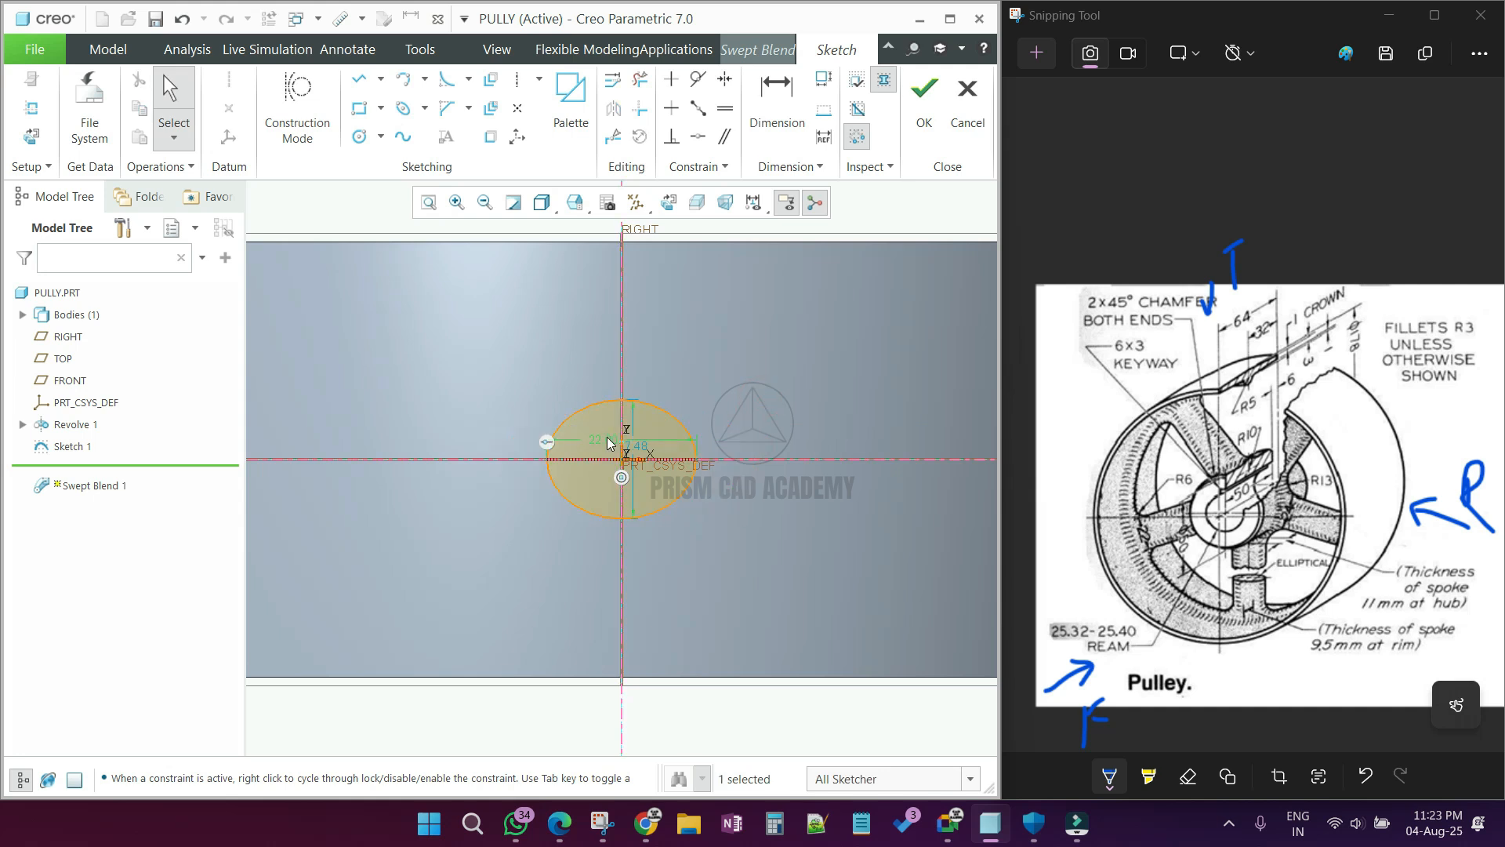
pyautogui.doubleClick(647, 450)
pyautogui.write('11')
pyautogui.press('Return')
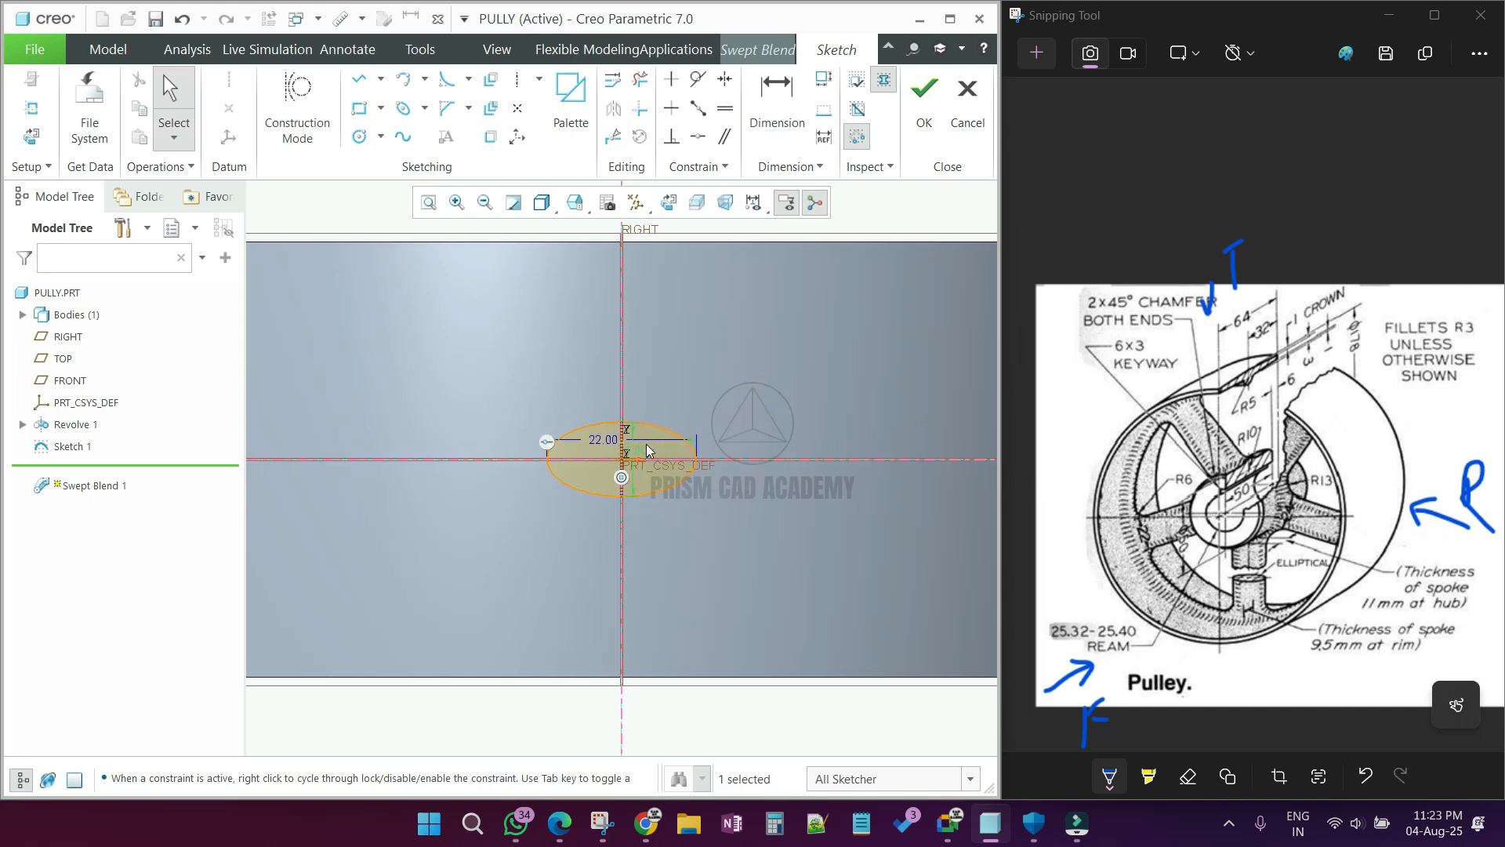
pyautogui.click(924, 98)
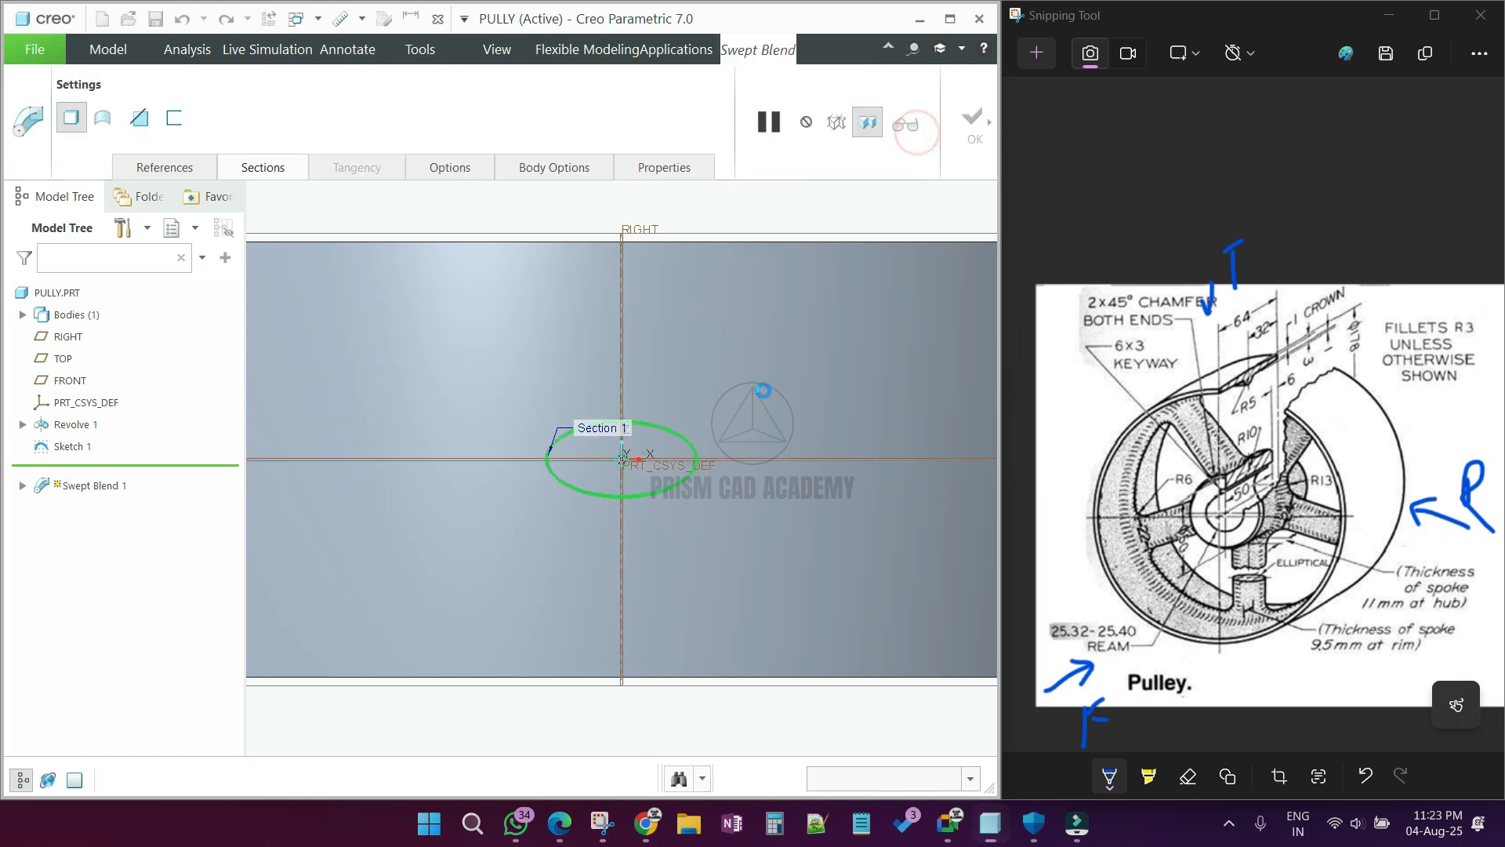
# Step: Insert a second swept blend section at the rim end of the trajectory and open its sketch
pyautogui.moveTo(729, 426); pyautogui.dragTo(726, 498, button='middle')
pyautogui.scroll(-4, 650, 582)
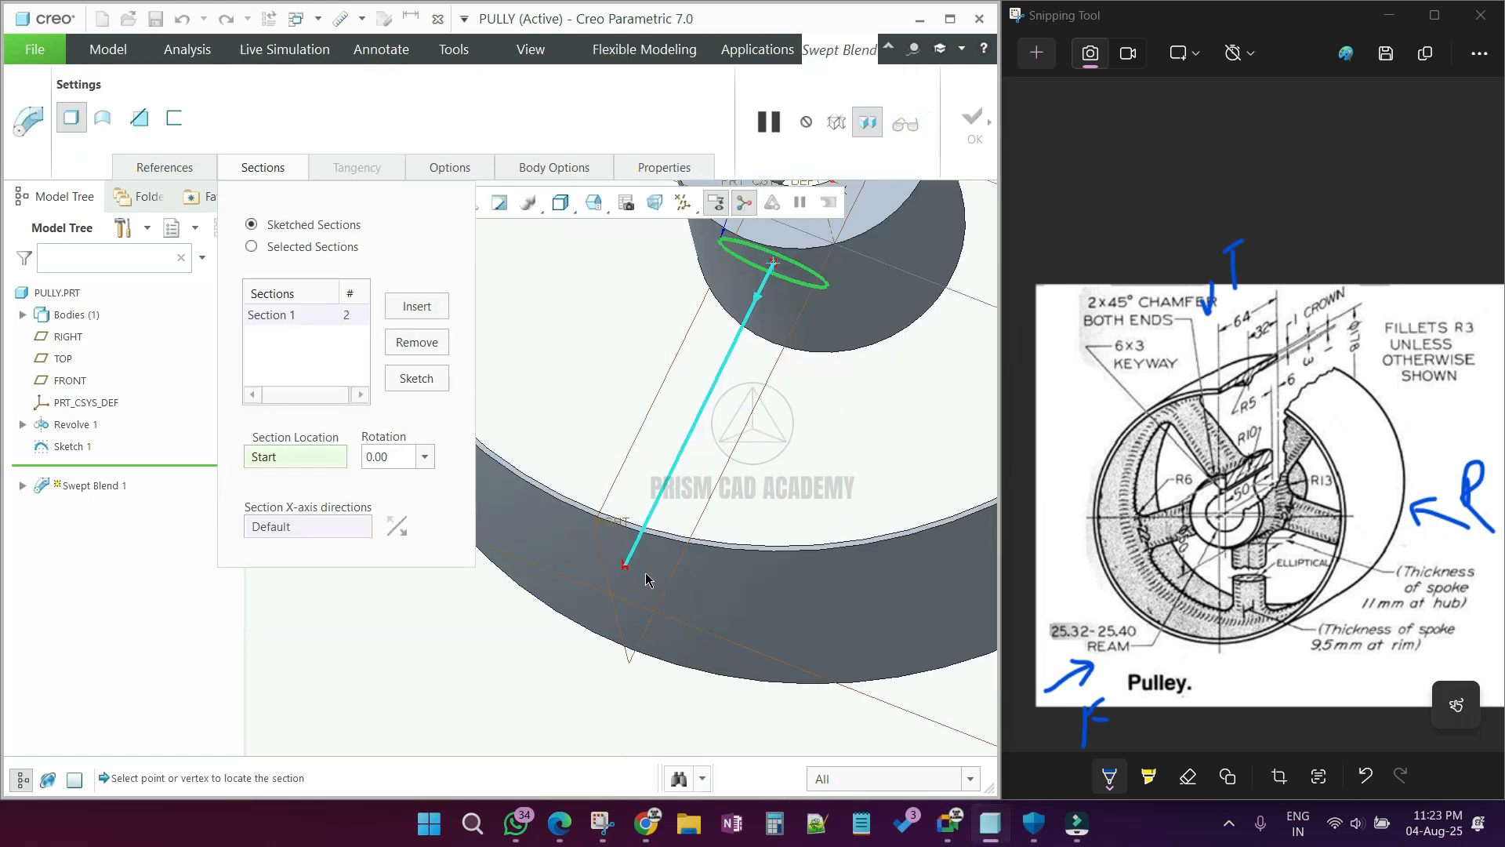
pyautogui.moveTo(648, 578); pyautogui.dragTo(639, 647, button='middle')
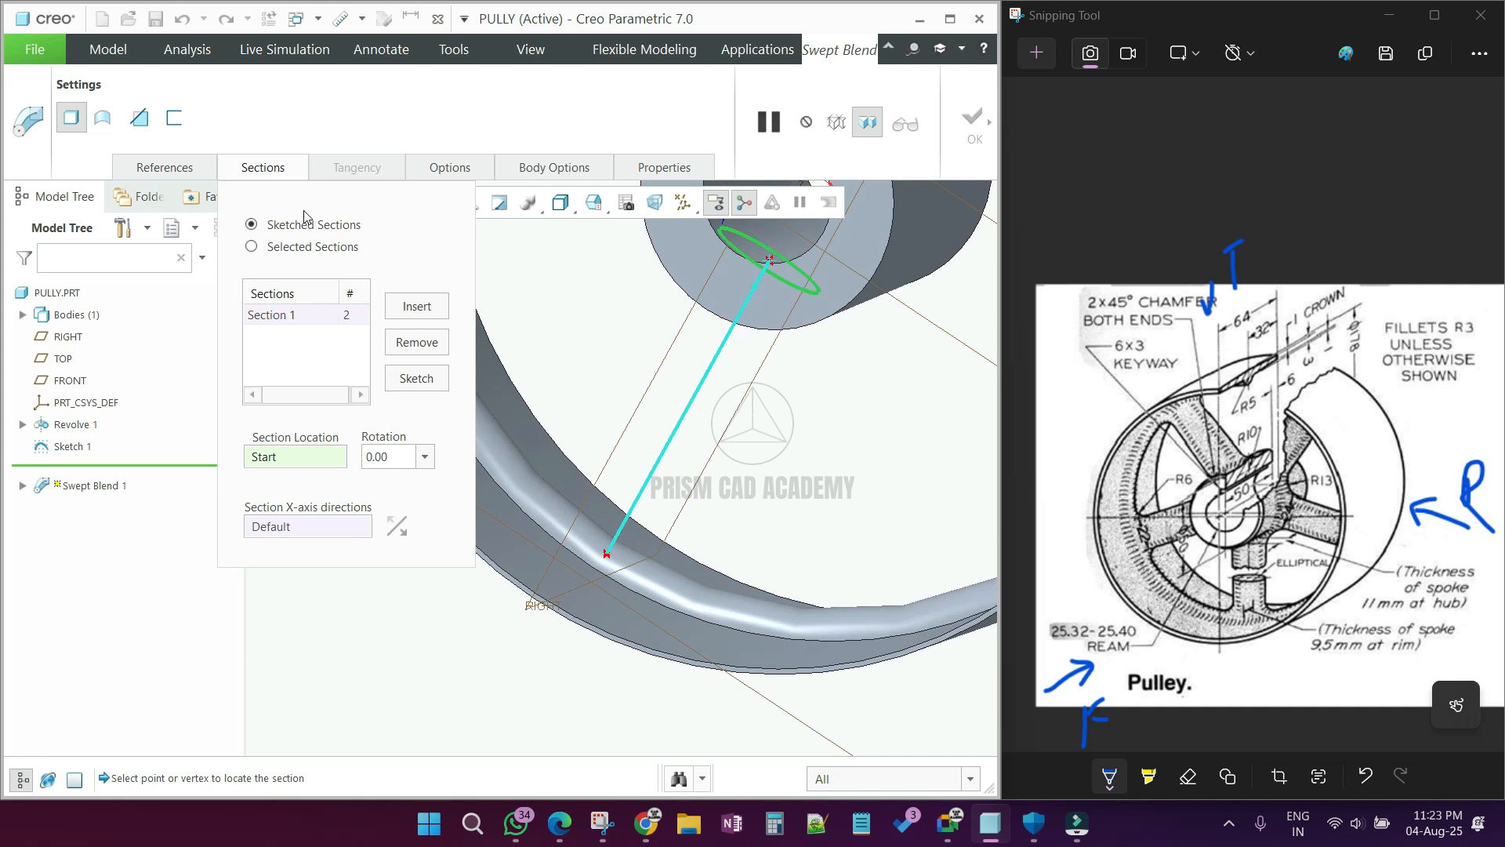
pyautogui.click(403, 307)
pyautogui.click(423, 378)
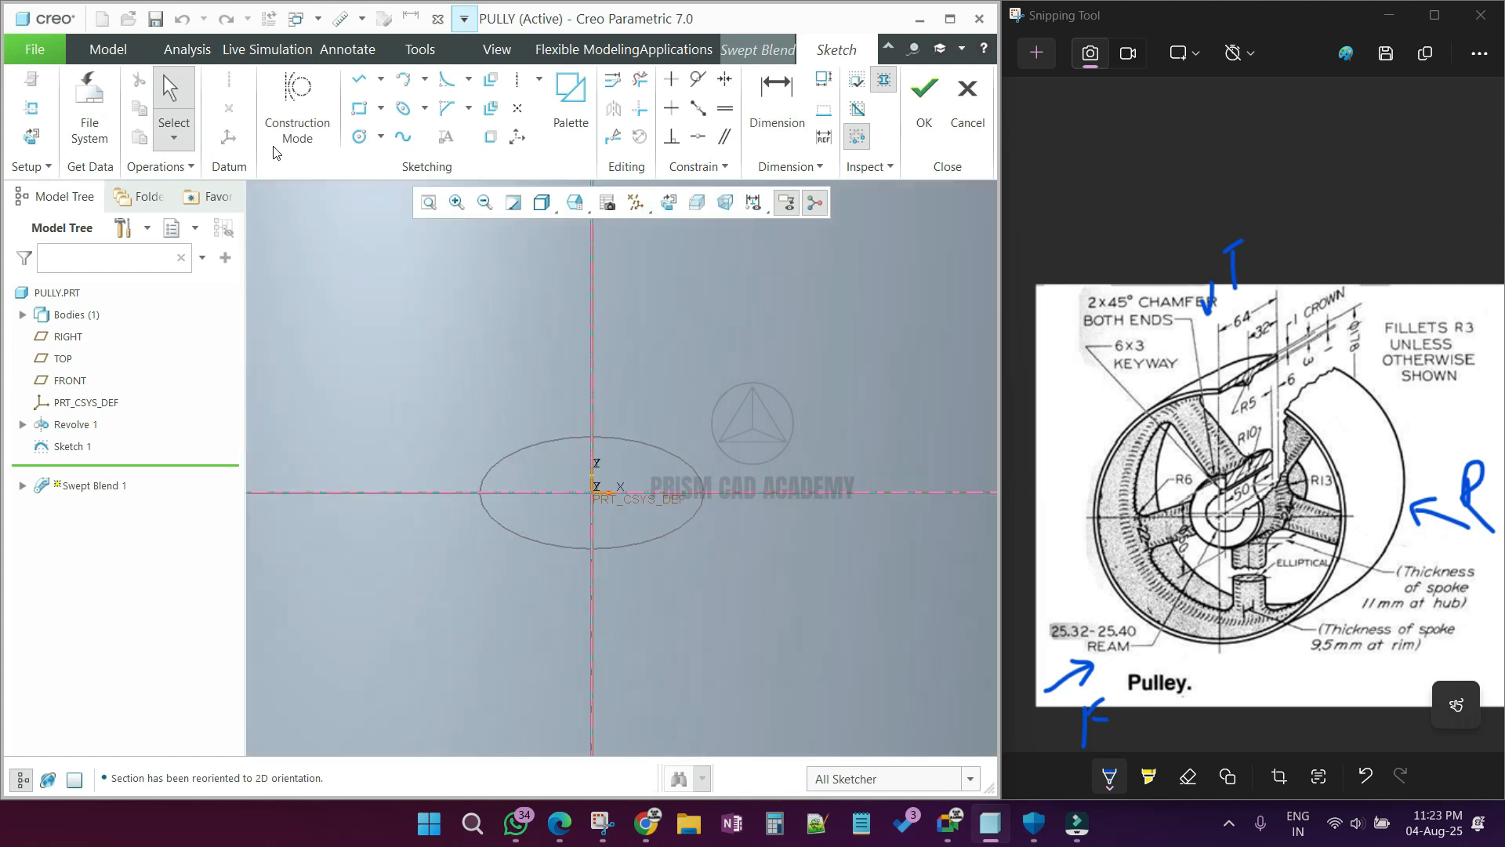
# Step: Sketch a center-and-axis ellipse 22 mm wide and 9.5 mm high on the trajectory's end point and accept the section
pyautogui.click(424, 107)
pyautogui.click(478, 158)
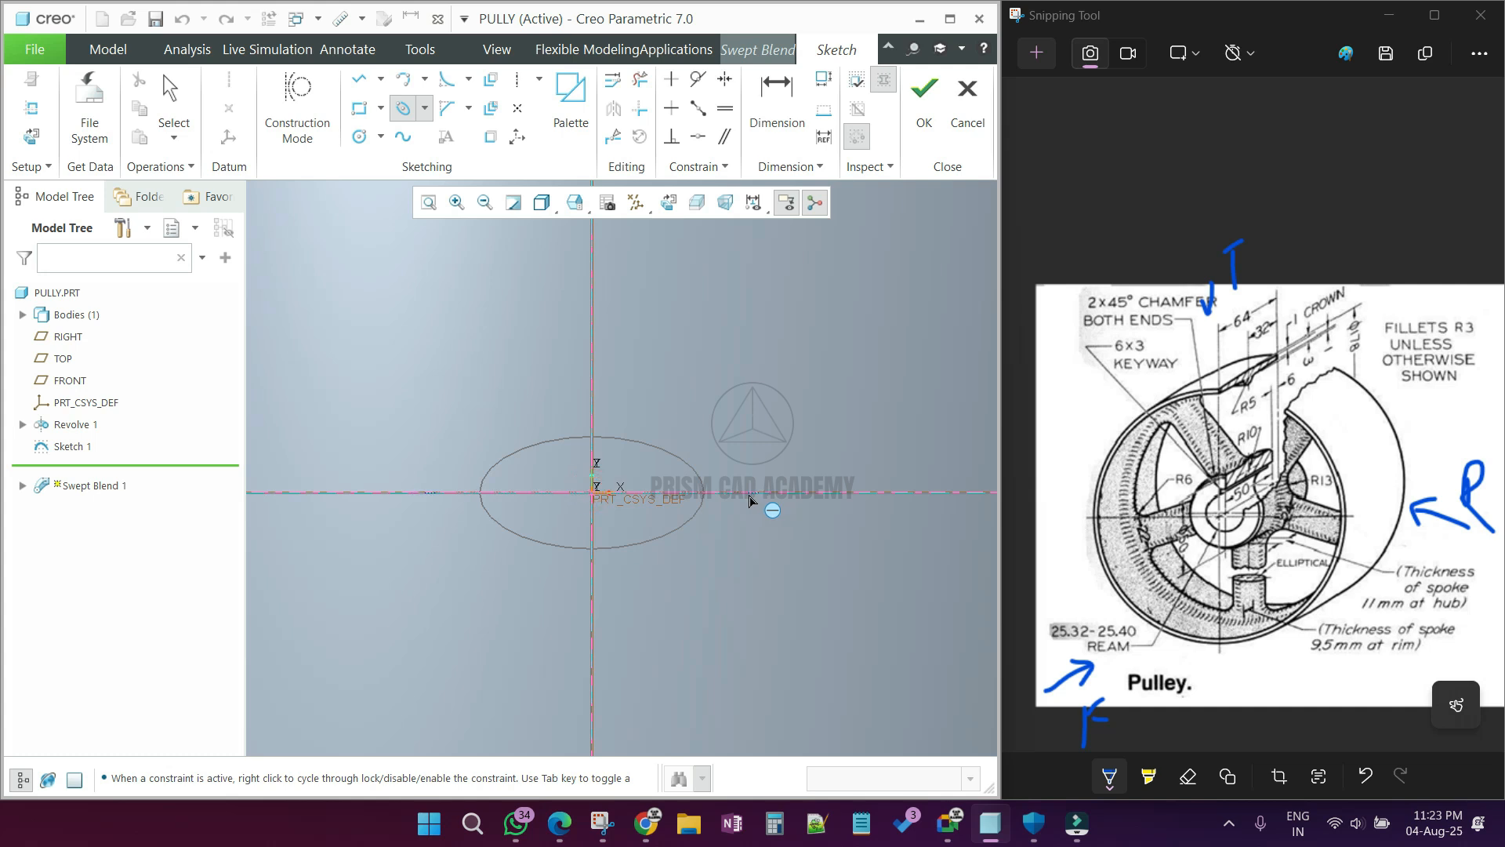
pyautogui.click(764, 493)
pyautogui.click(784, 413)
pyautogui.middleClick(784, 413)
pyautogui.doubleClick(561, 470)
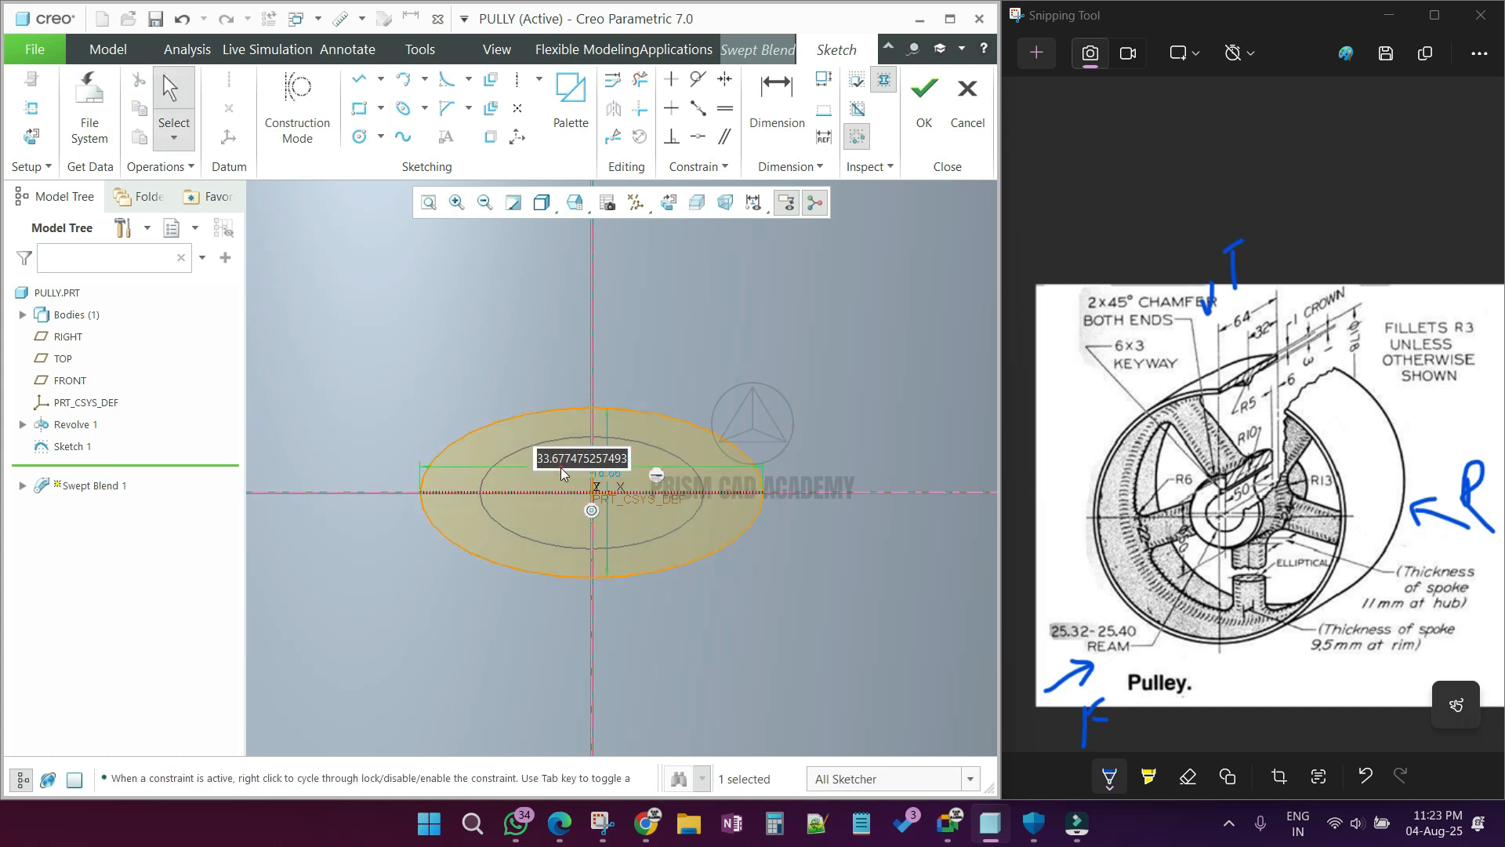
pyautogui.write('22')
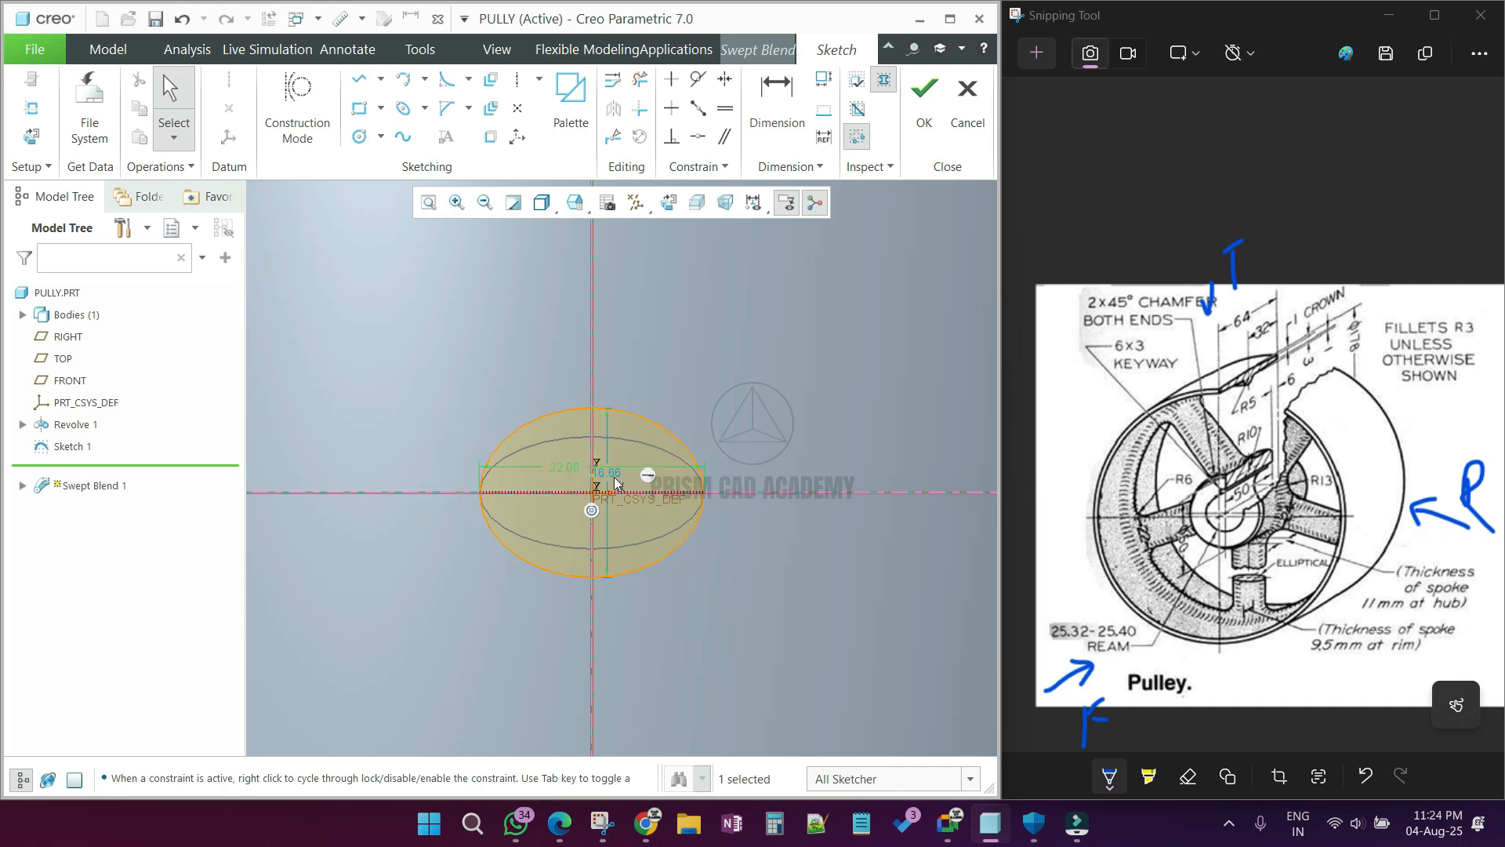
pyautogui.doubleClick(614, 470)
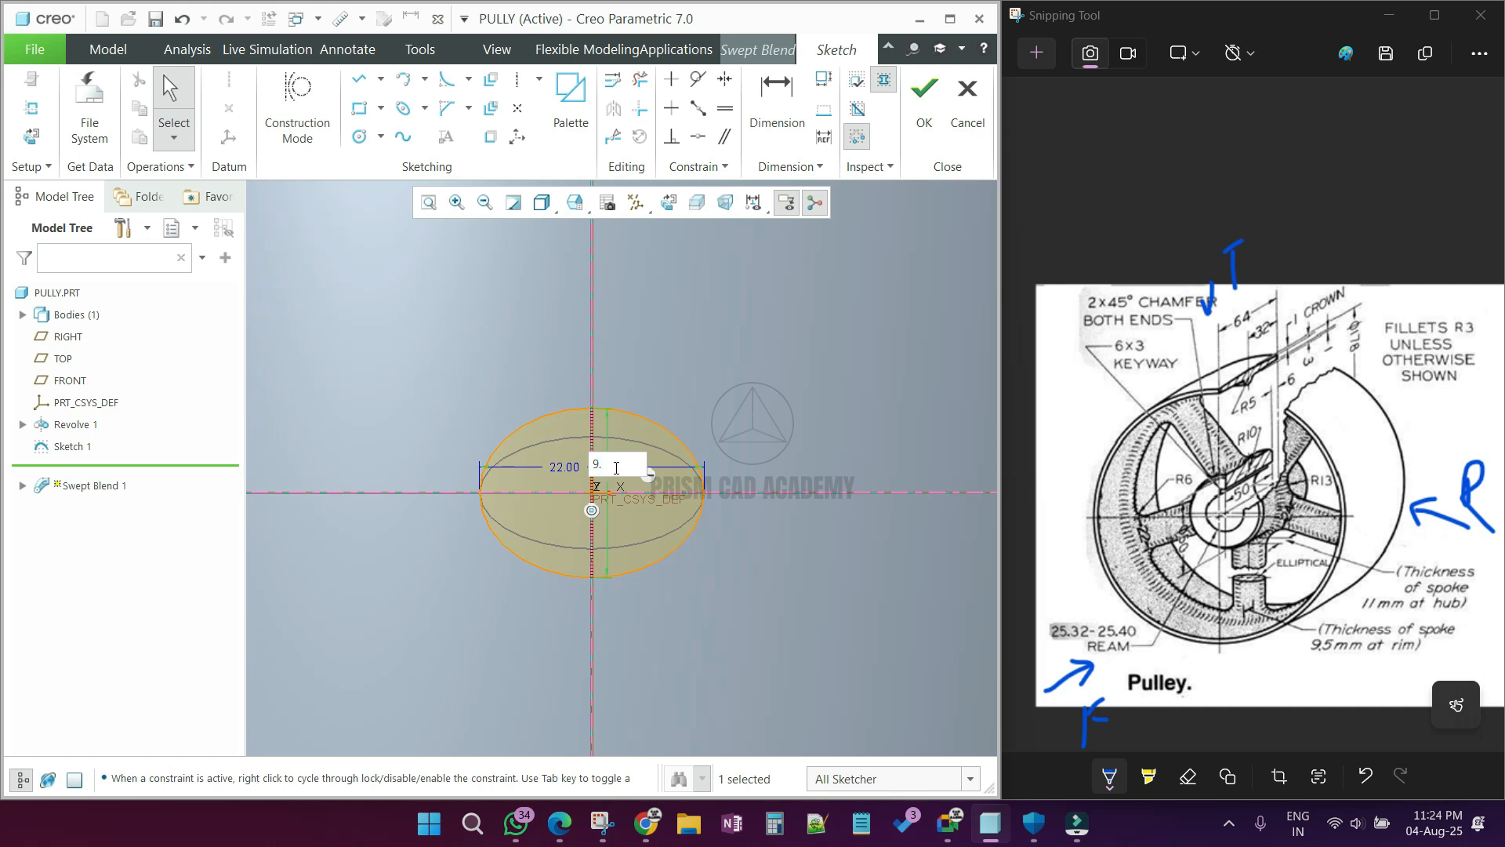
pyautogui.press('Return')
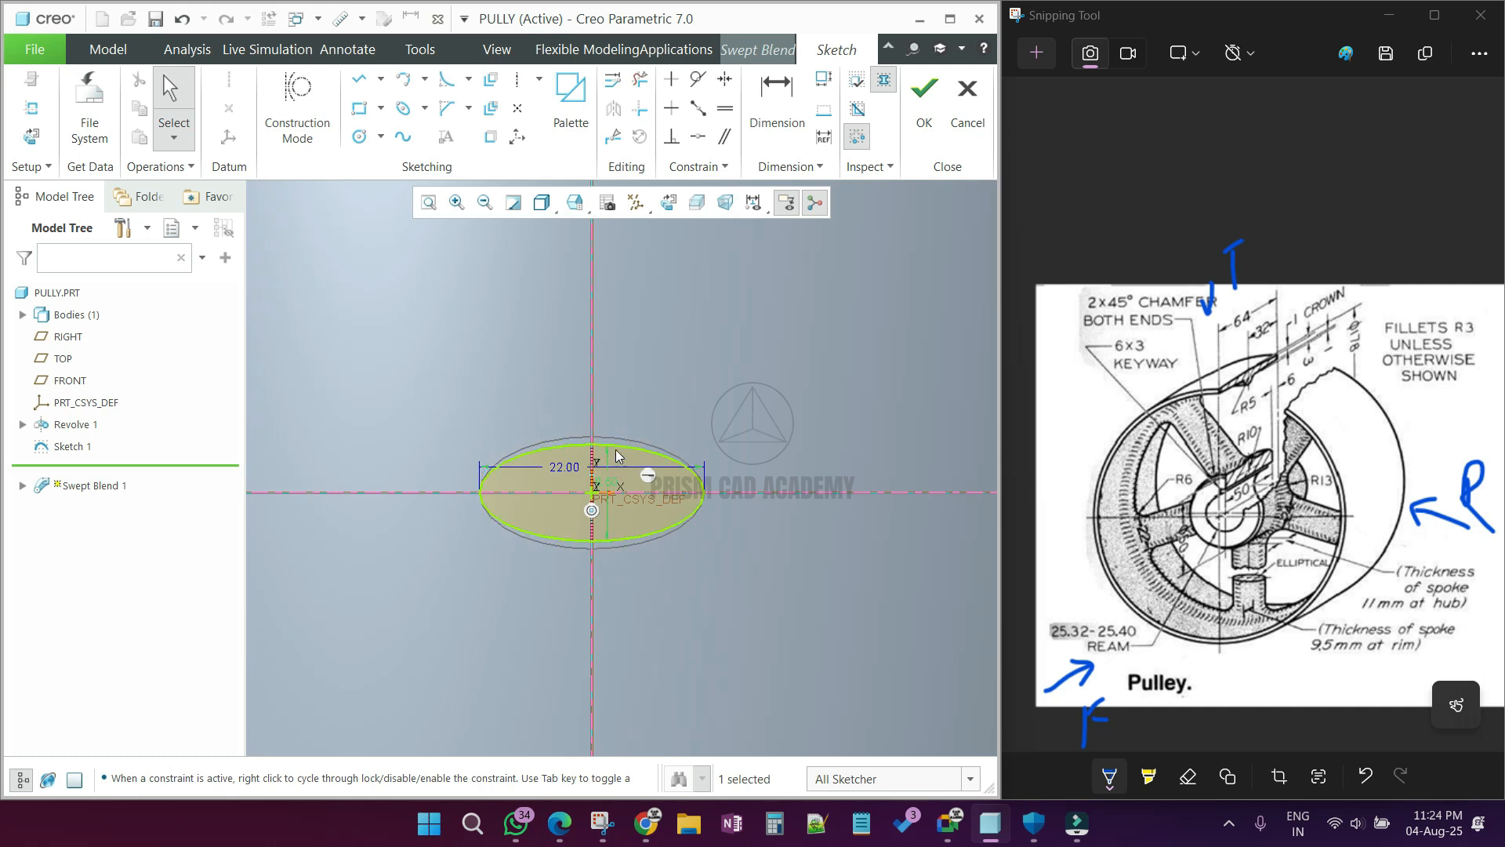
pyautogui.click(921, 110)
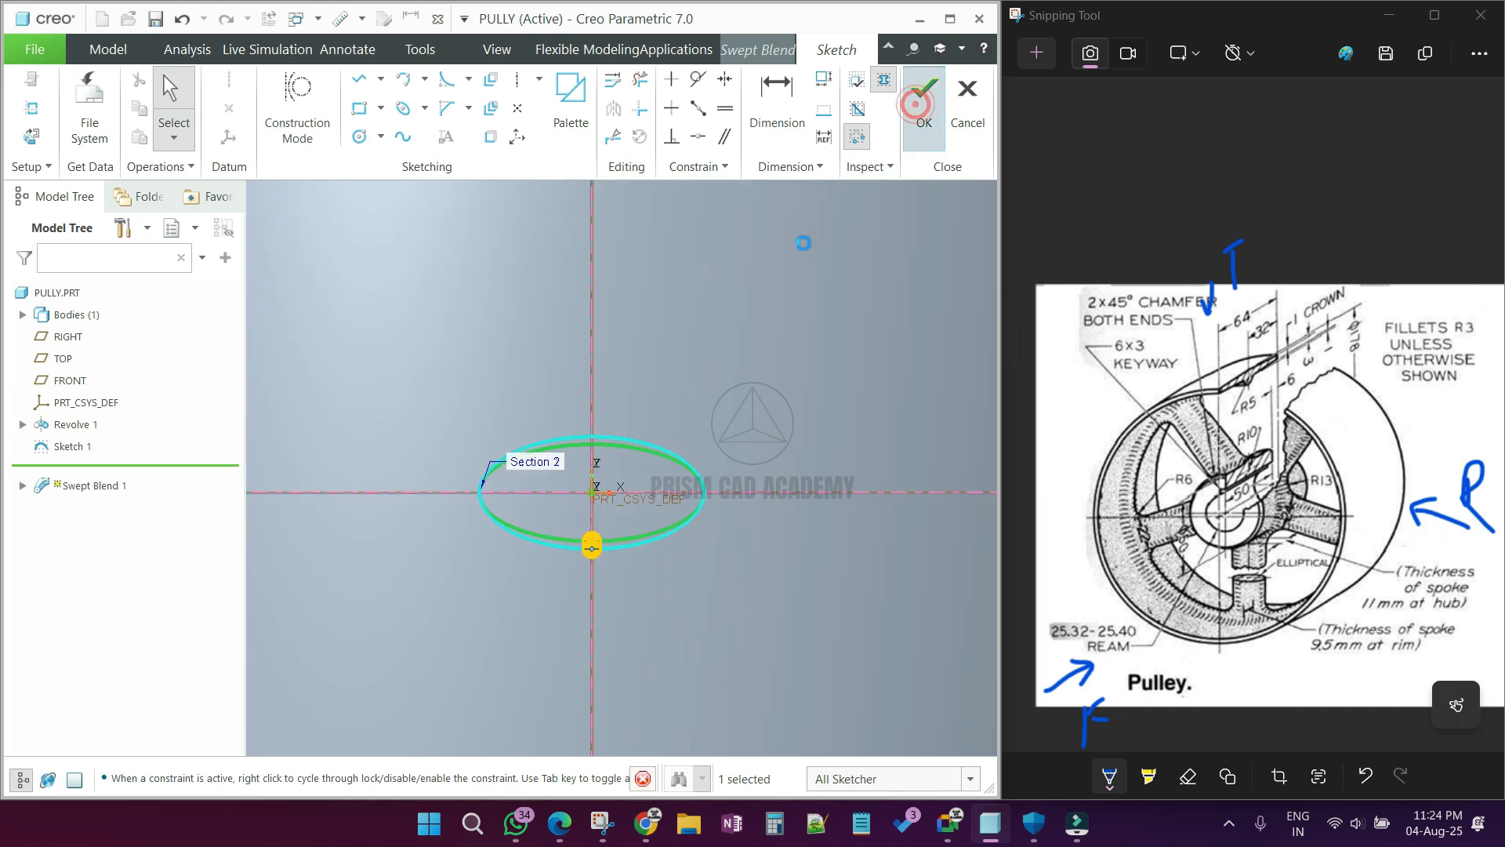
# Step: Complete the swept blend that forms the elliptical spoke between hub and rim
pyautogui.moveTo(620, 489); pyautogui.dragTo(640, 551, button='middle')
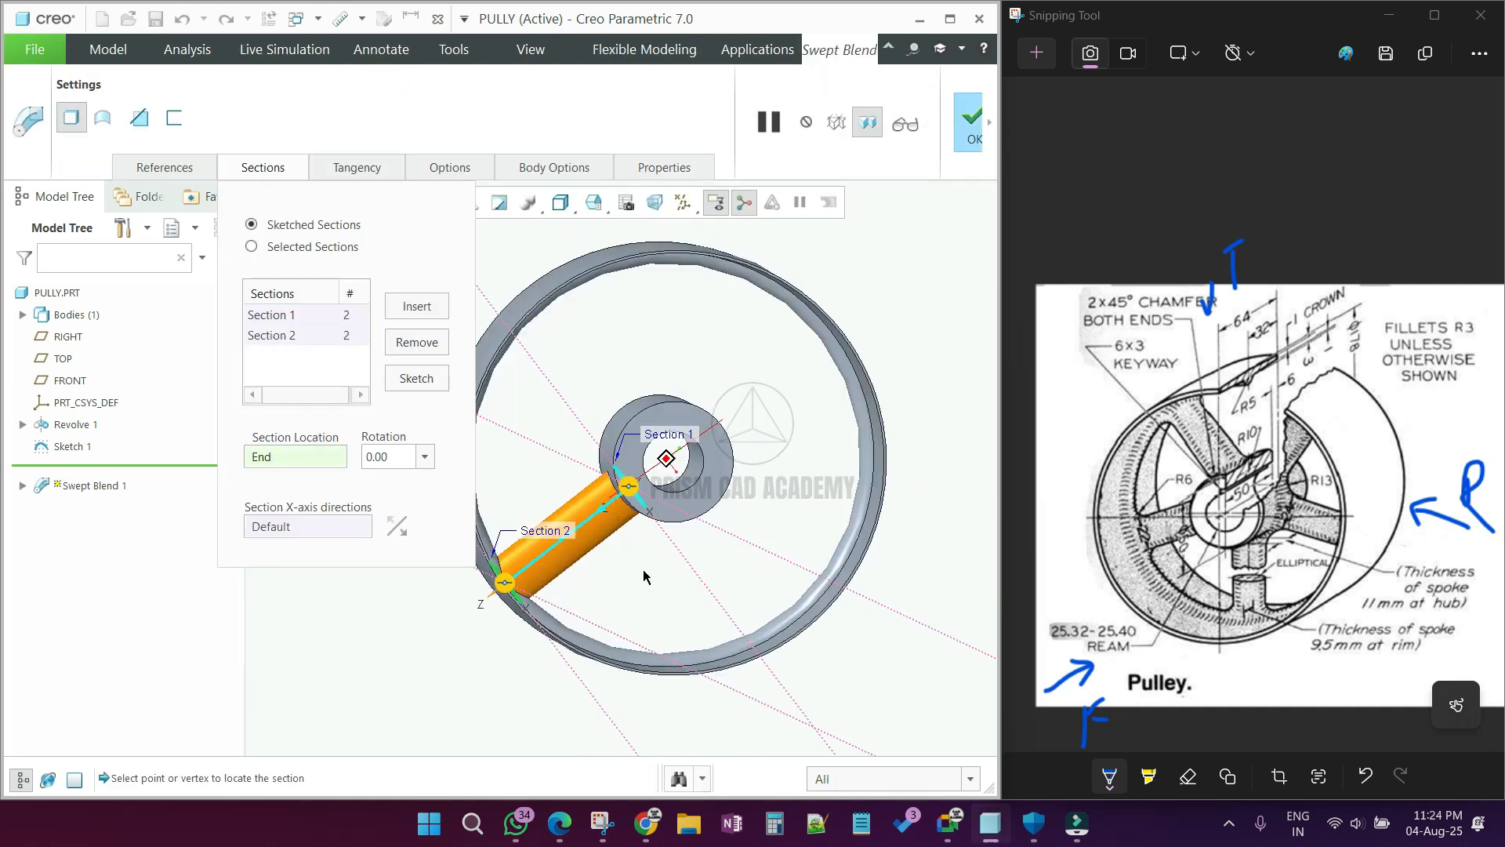
pyautogui.middleClick(641, 550)
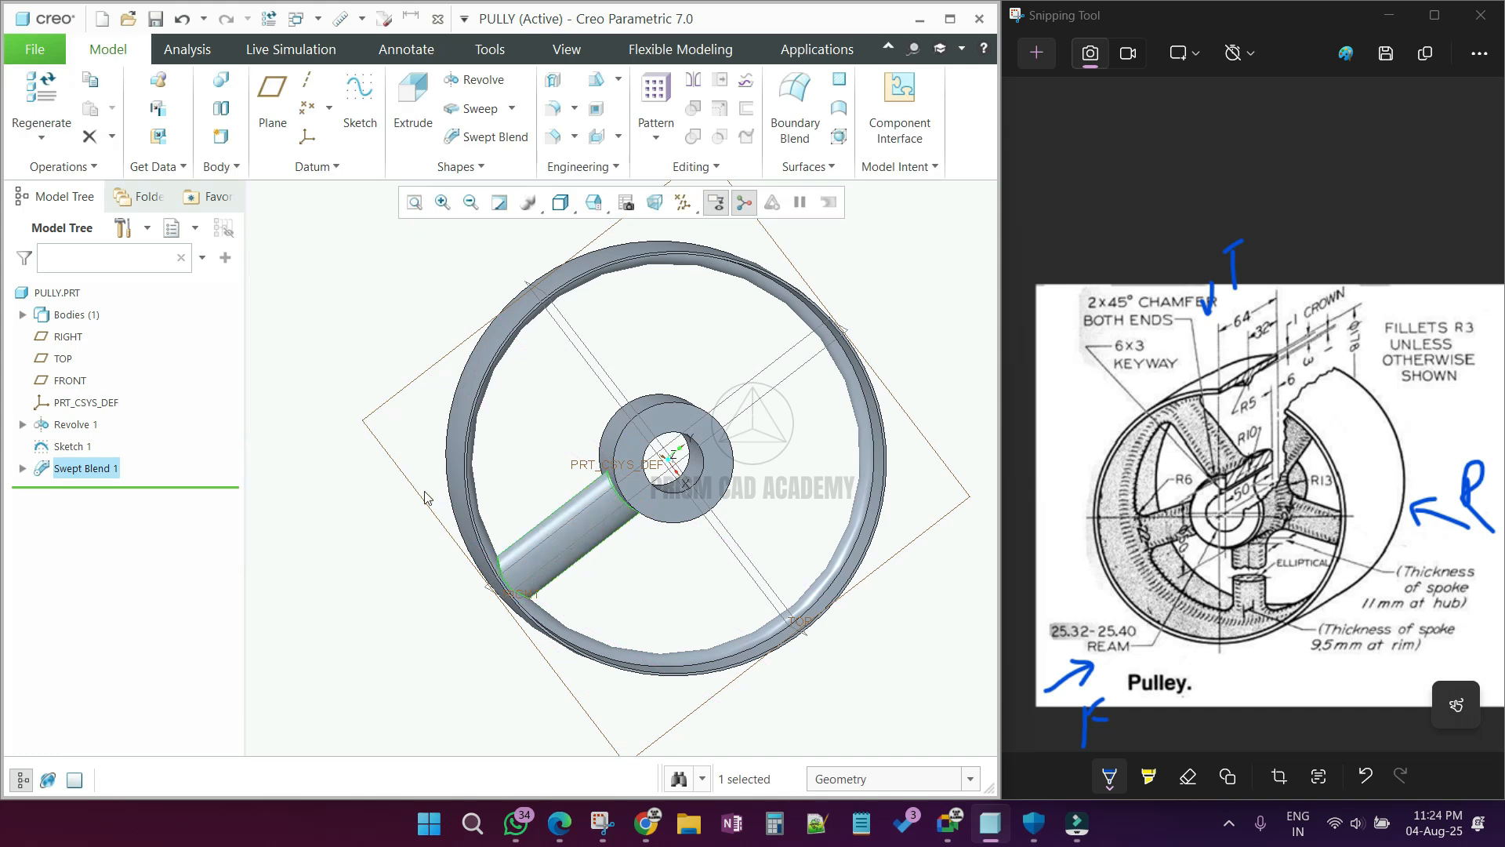
pyautogui.click(292, 490)
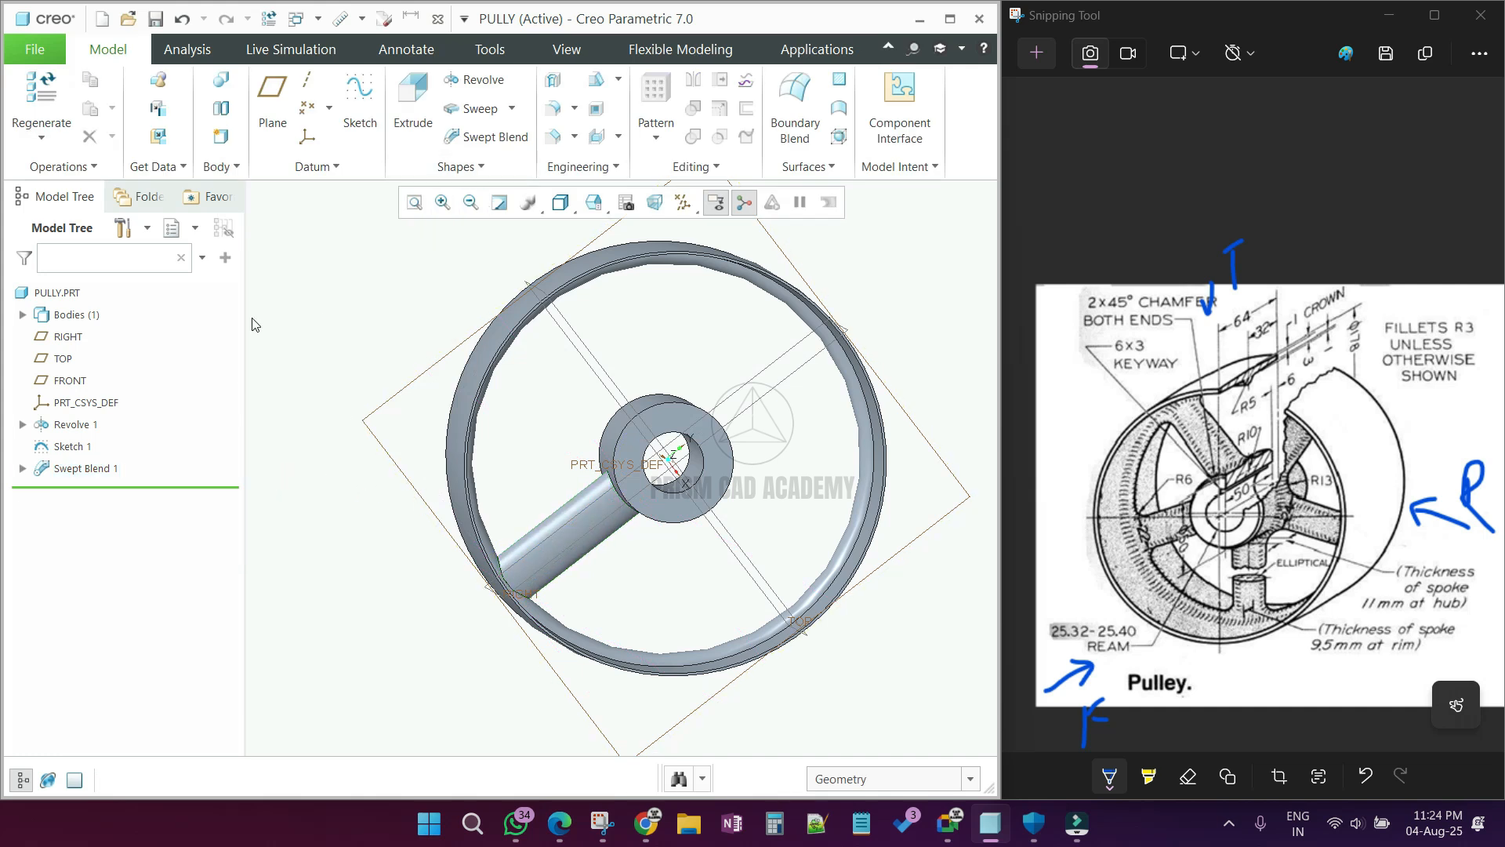
# Step: Start an axis pattern of the elliptical spoke swept blend, using the pulley's central axis as the pattern center
pyautogui.click(109, 468)
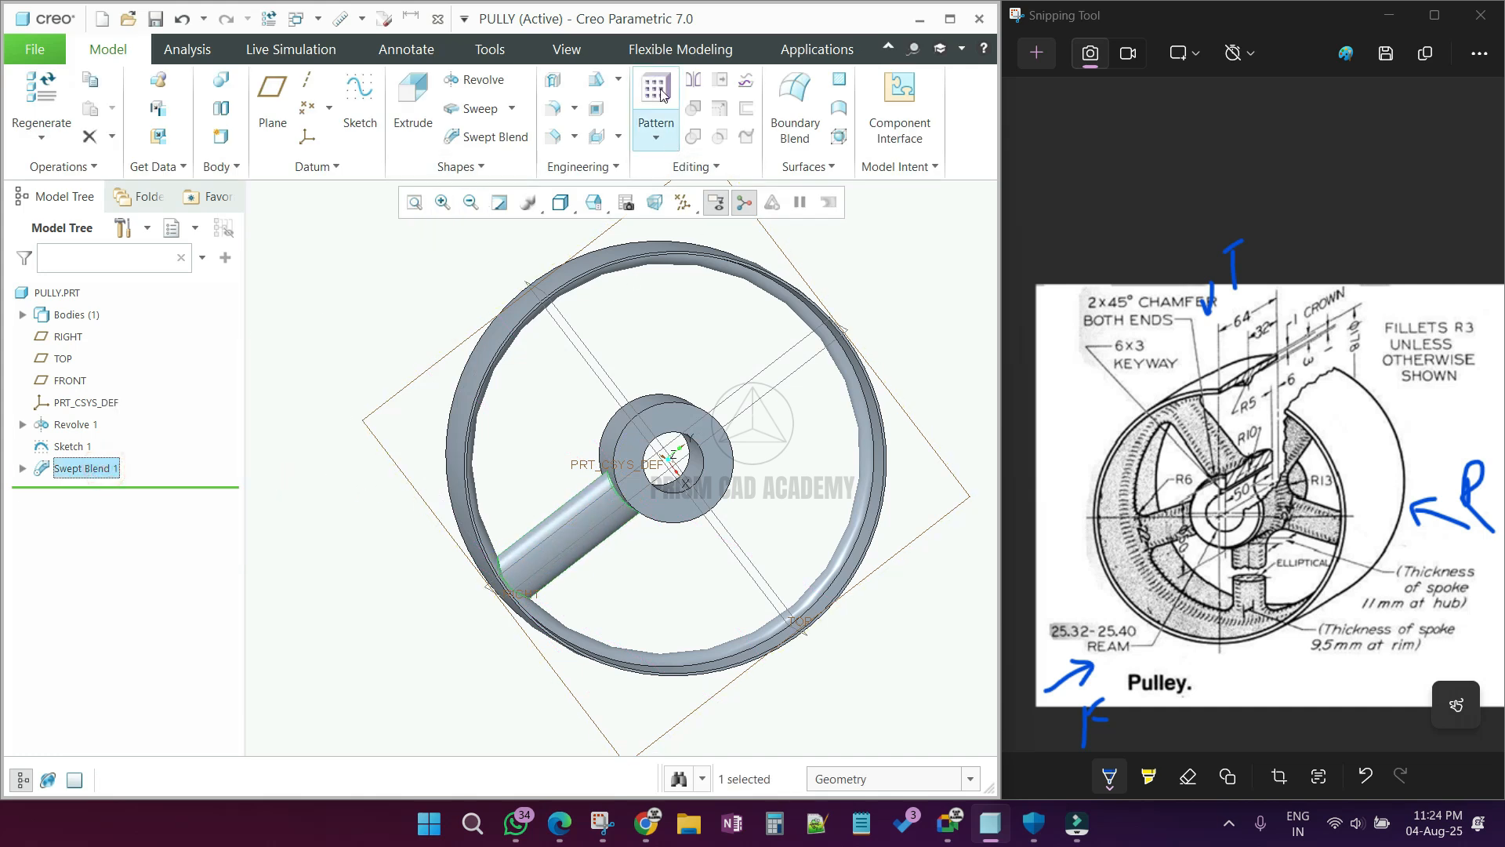
pyautogui.click(653, 54)
pyautogui.click(108, 49)
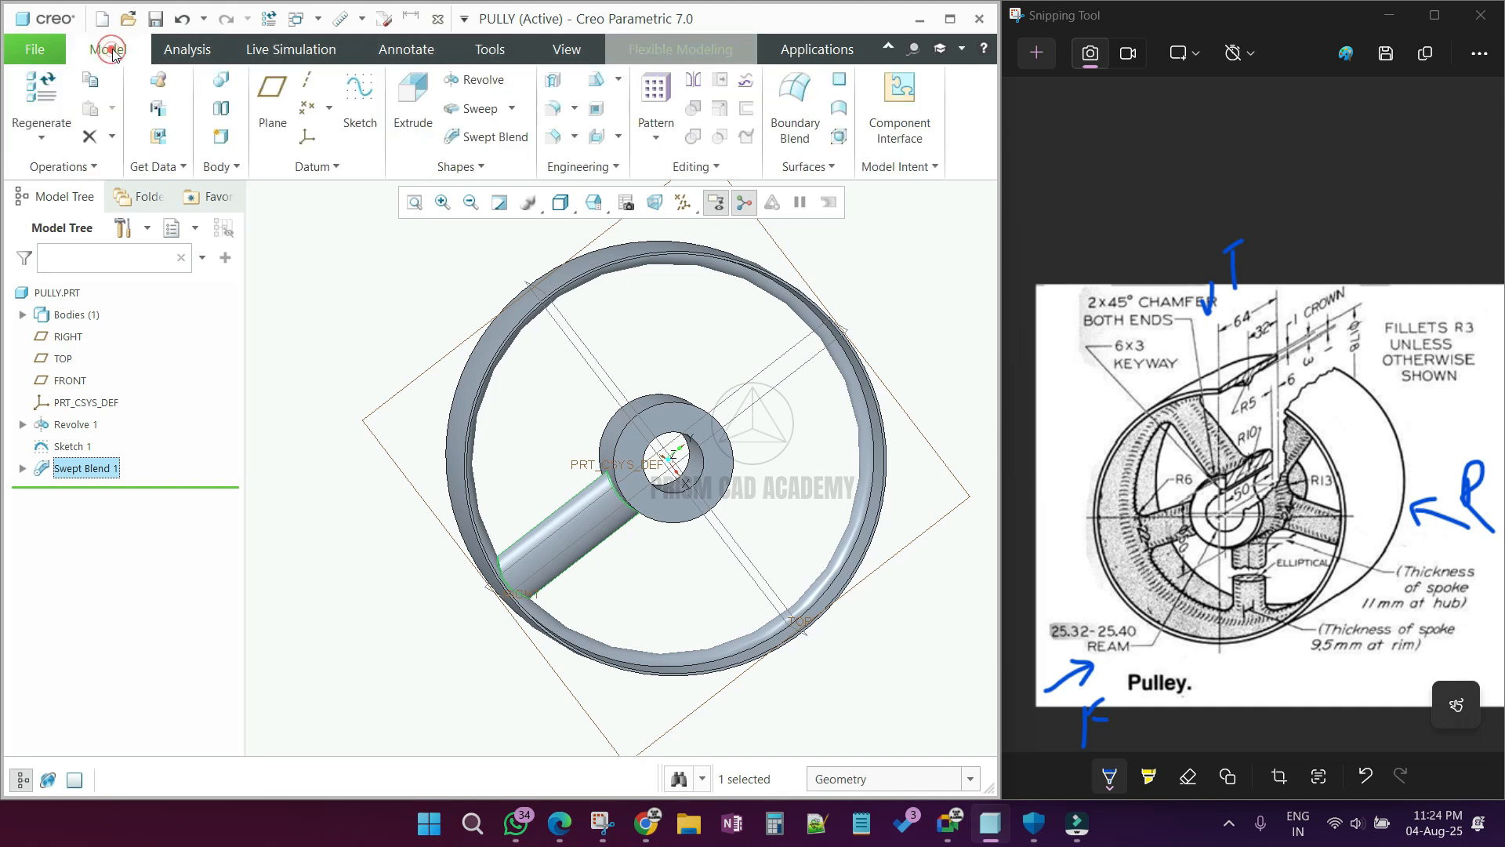
pyautogui.click(656, 102)
pyautogui.click(145, 114)
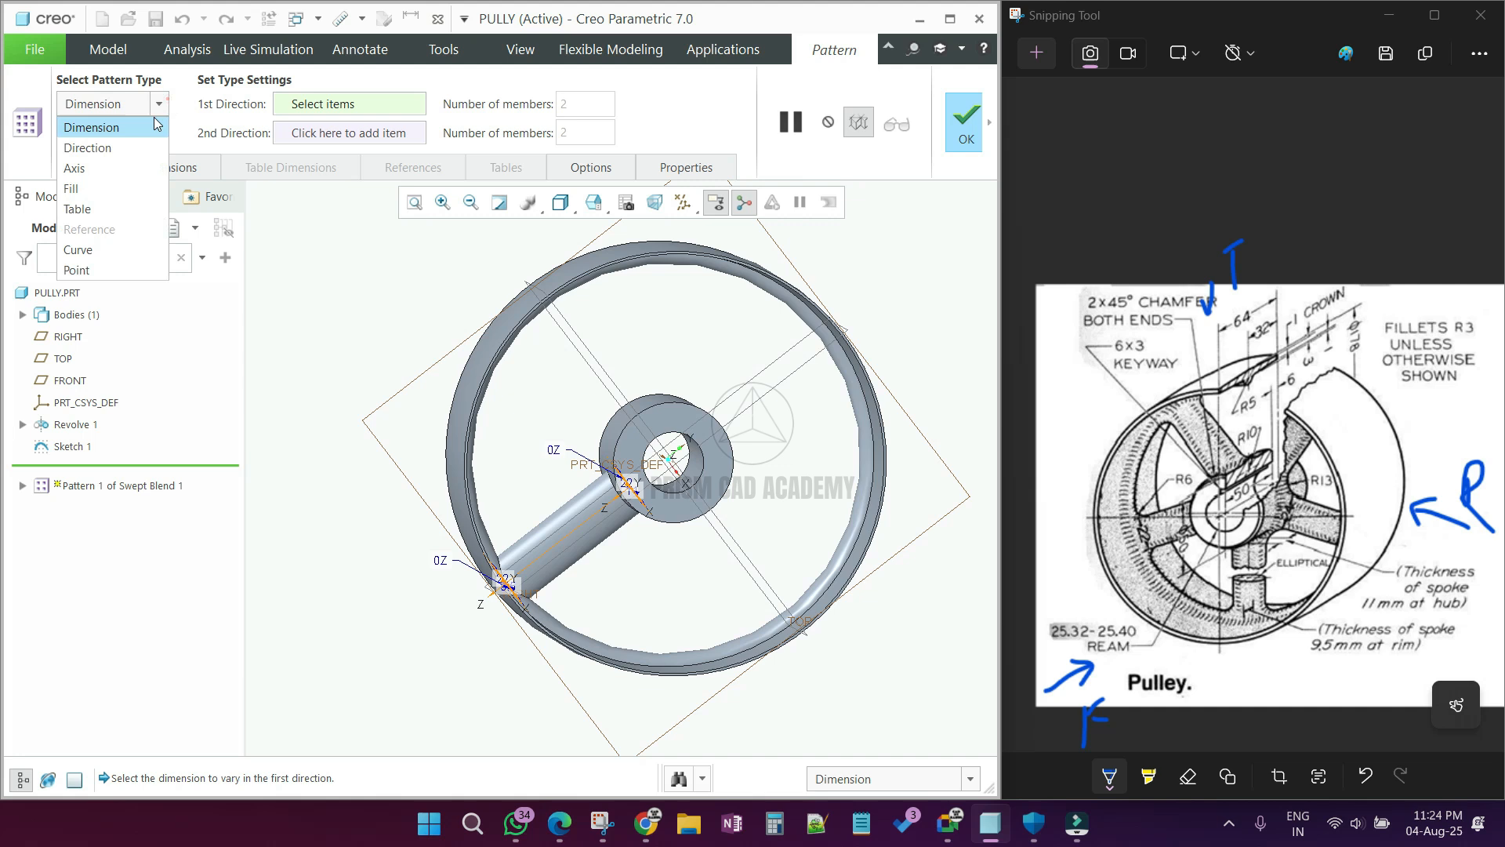
pyautogui.click(117, 166)
pyautogui.scroll(5, 651, 480)
pyautogui.scroll(2, 706, 409)
pyautogui.click(705, 402)
# Step: Set the spoke pattern to 5 members spread over 360° and complete it
pyautogui.write('5')
pyautogui.click(790, 105)
pyautogui.scroll(-6, 722, 402)
pyautogui.moveTo(720, 403)
pyautogui.mouseDown(button='middle')
pyautogui.moveTo(720, 380)
pyautogui.moveTo(715, 407)
pyautogui.mouseUp(button='middle')
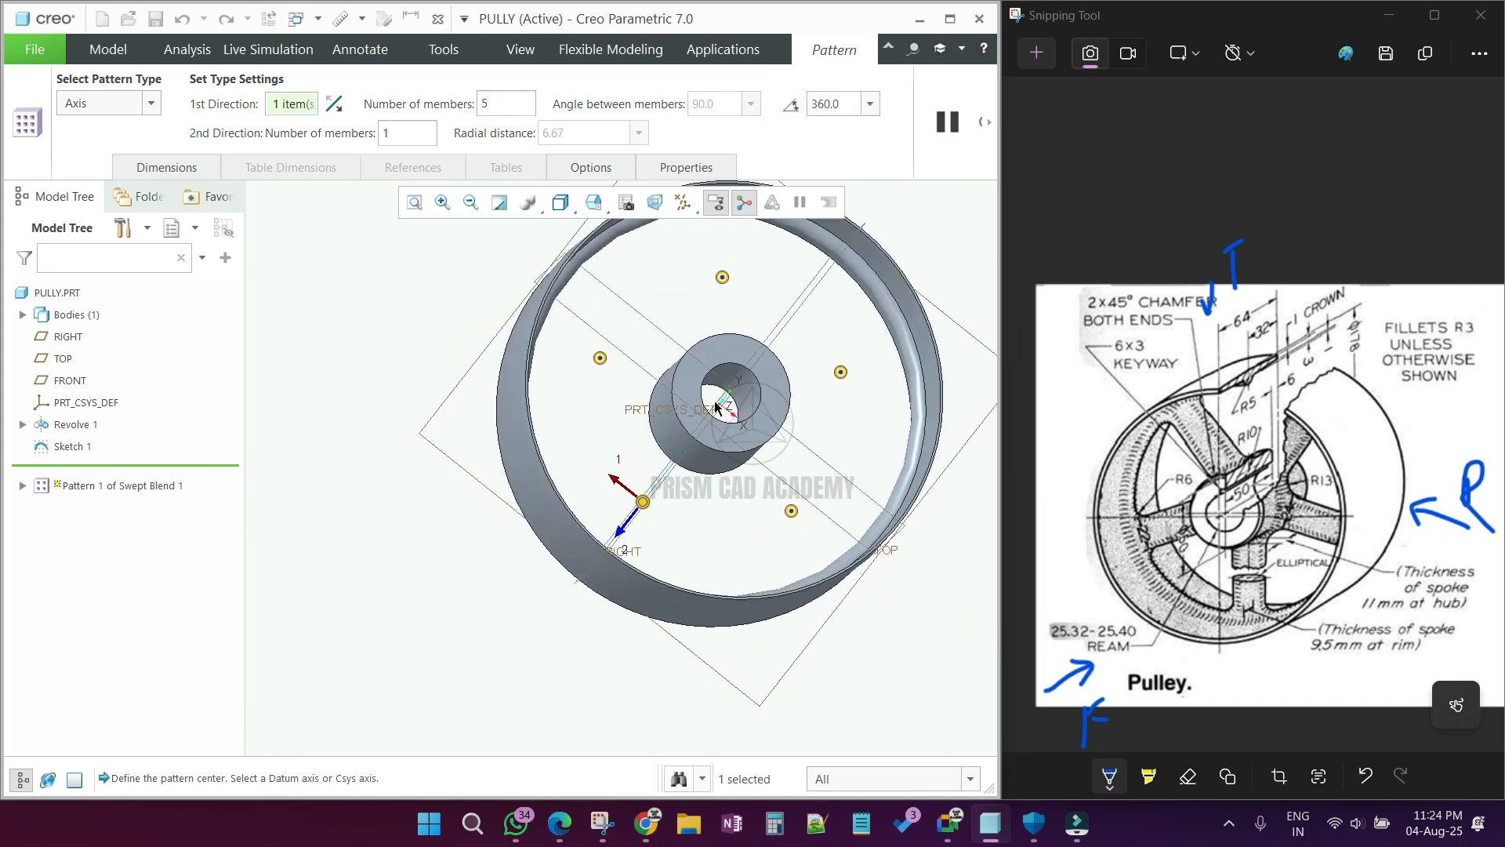
pyautogui.middleClick(754, 294)
pyautogui.moveTo(508, 433); pyautogui.dragTo(409, 463, button='middle')
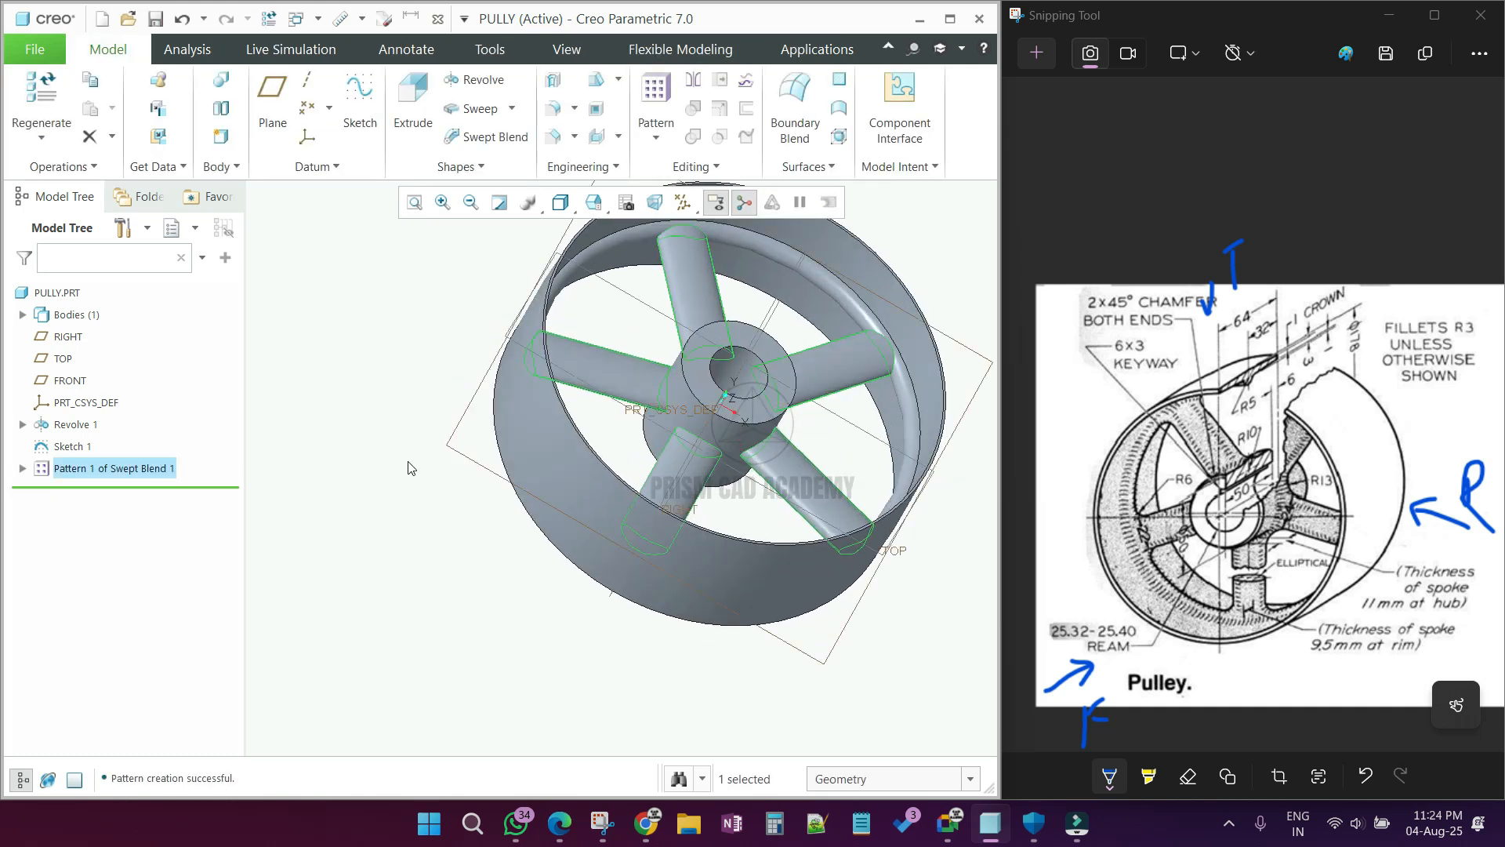
# Step: Start an extrude on the hub's front end face and orient its sketch for the keyway profile
pyautogui.click(404, 464)
pyautogui.click(592, 203)
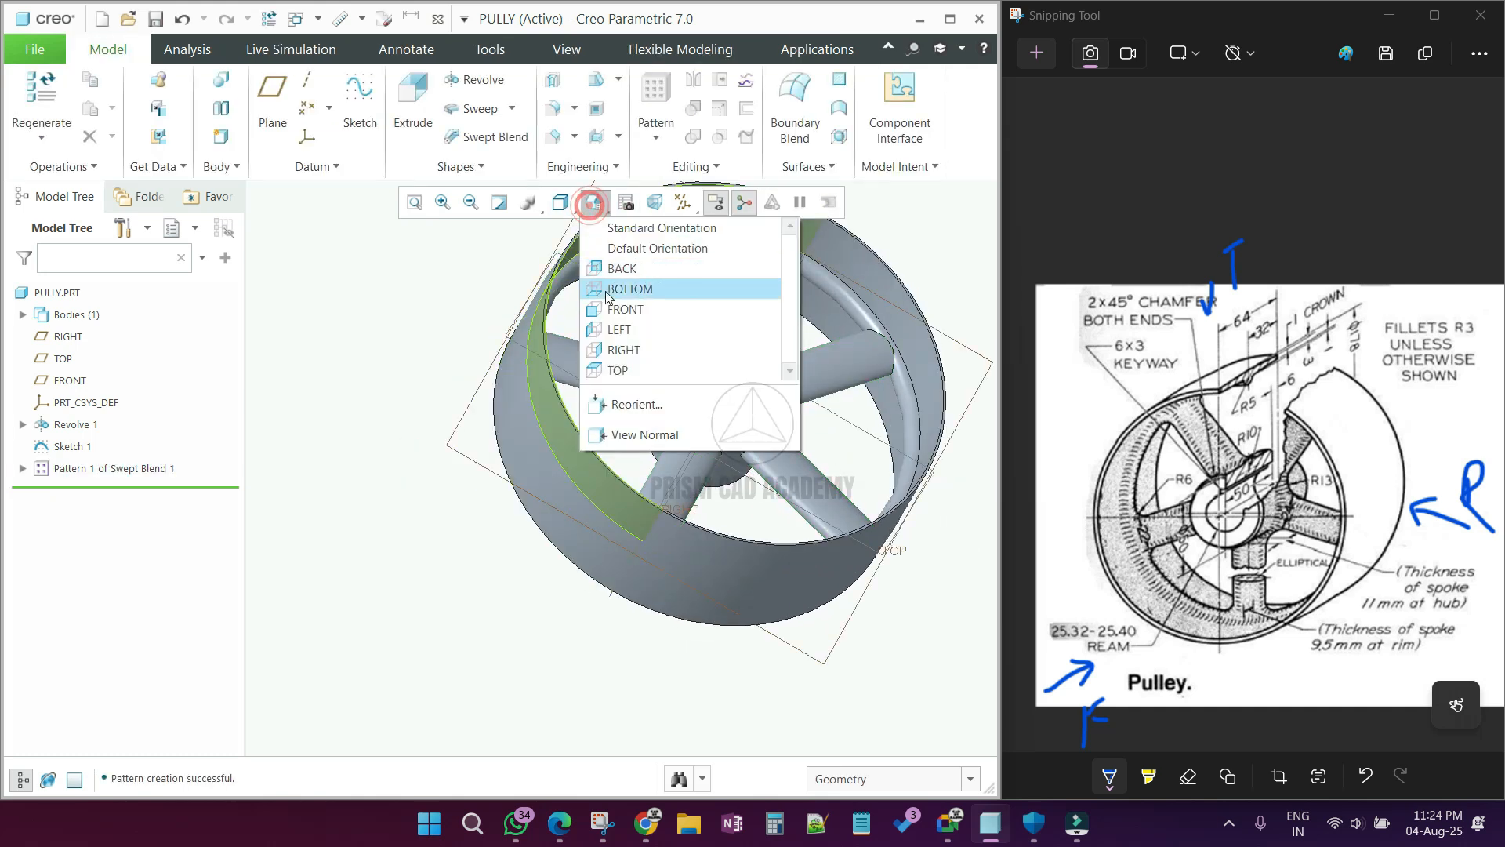
pyautogui.click(619, 308)
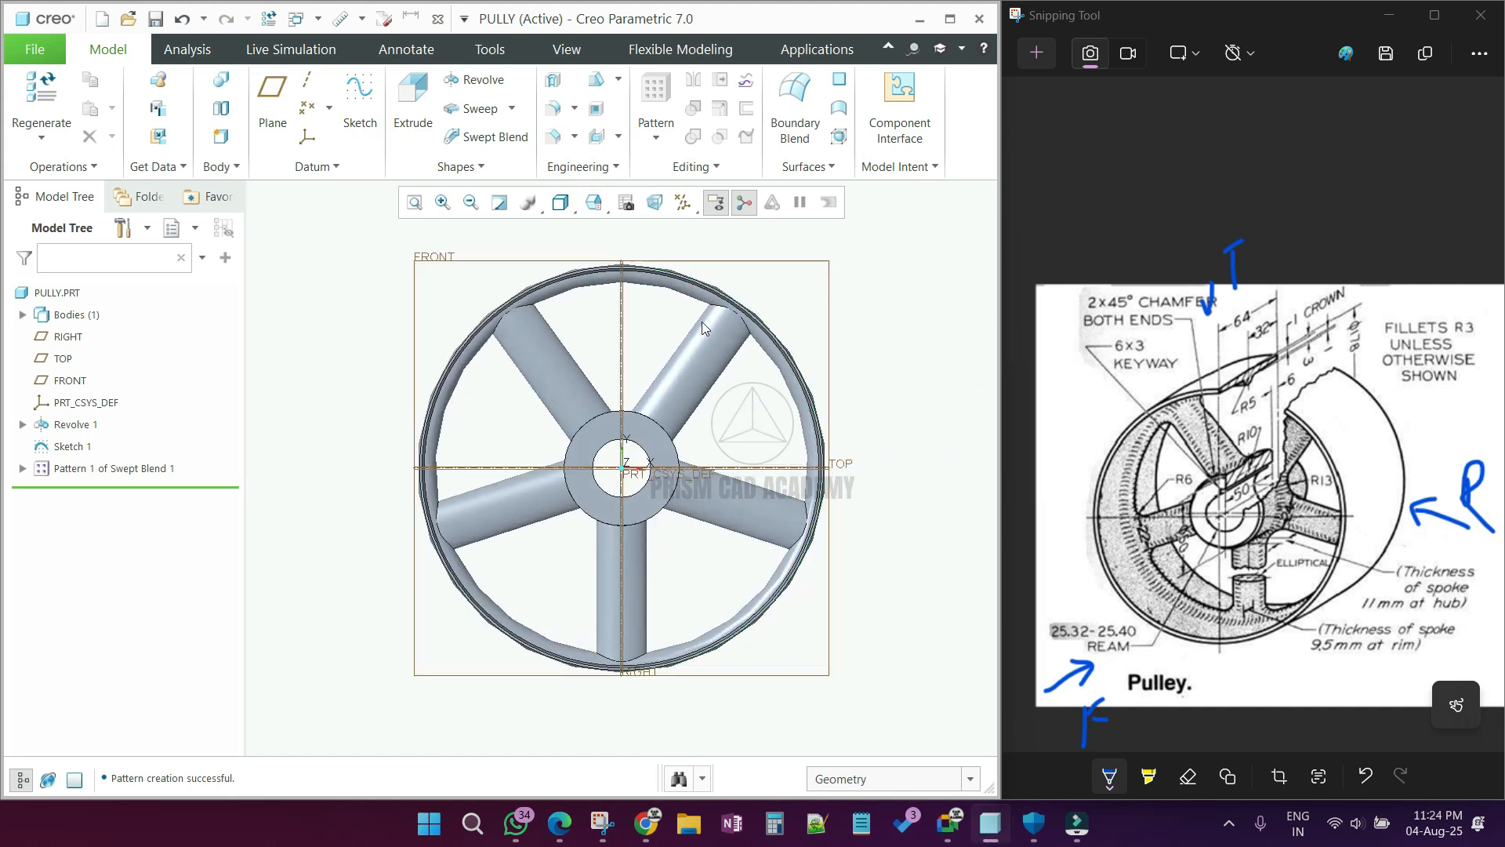
pyautogui.click(426, 126)
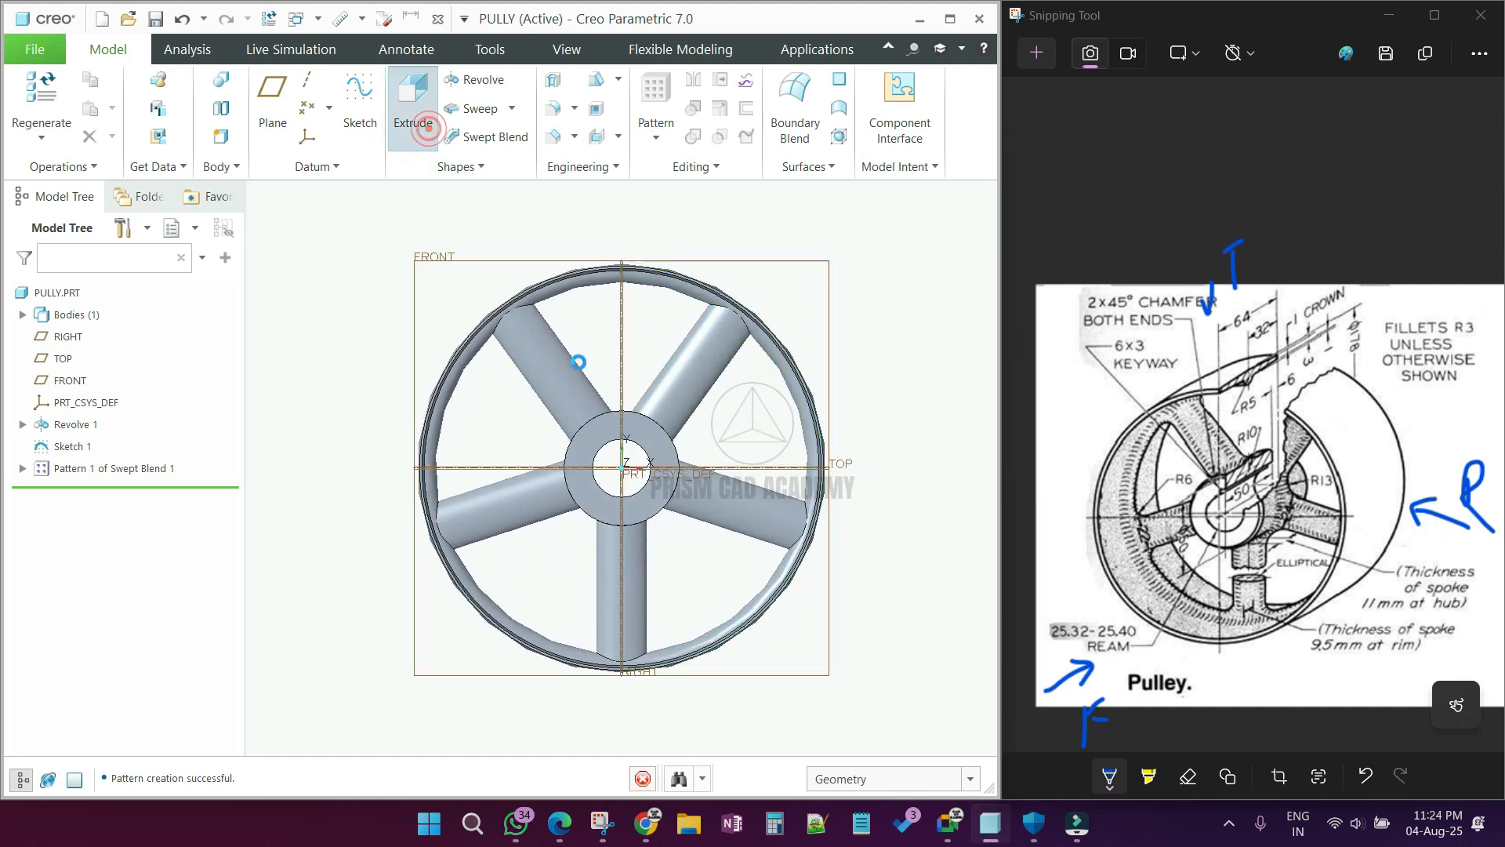
pyautogui.scroll(-7, 610, 423)
pyautogui.click(620, 465)
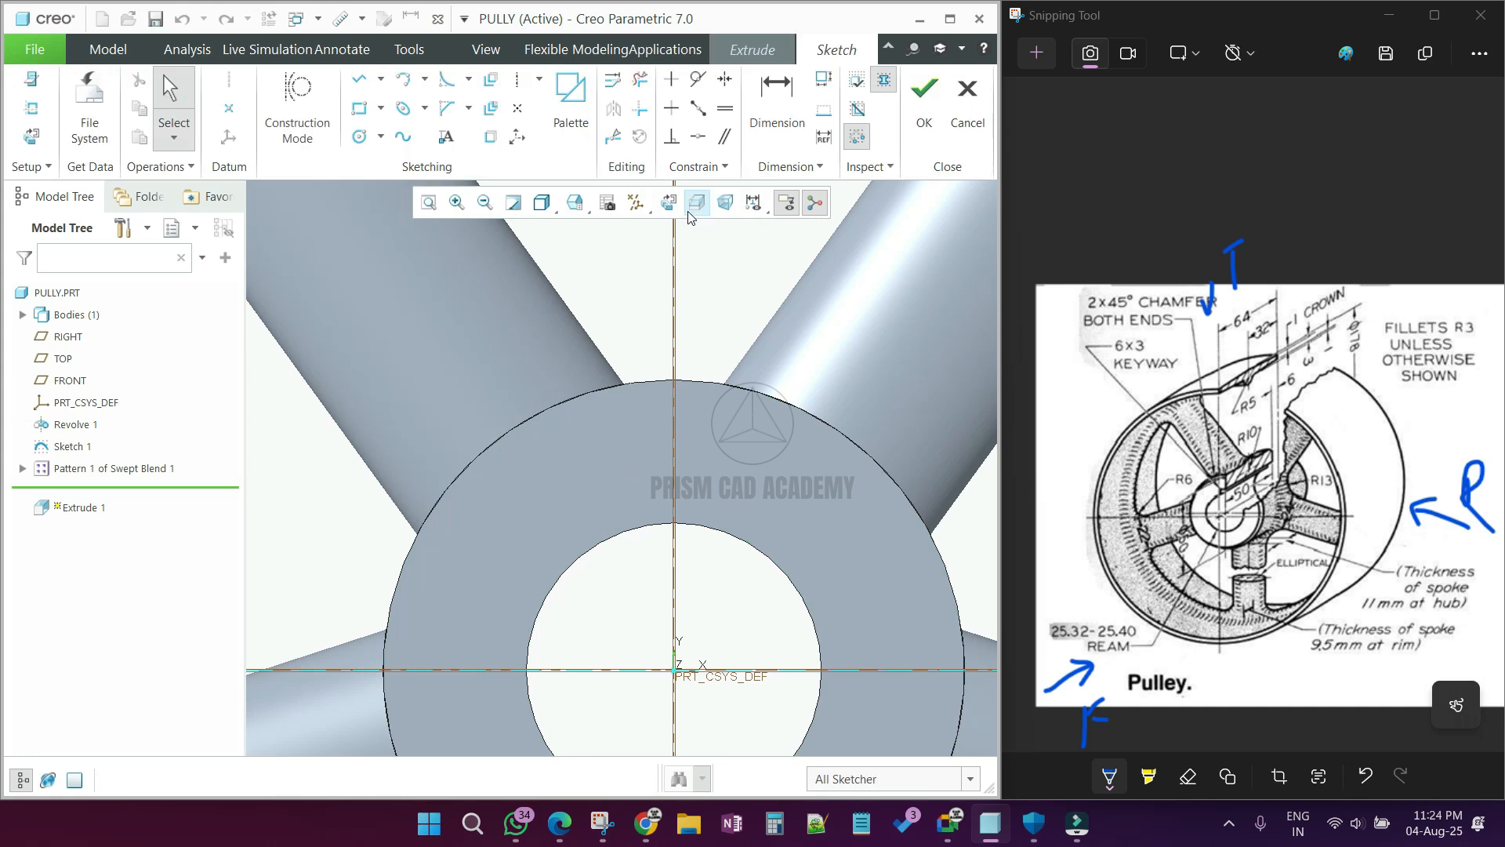
pyautogui.click(673, 203)
pyautogui.scroll(-7, 617, 441)
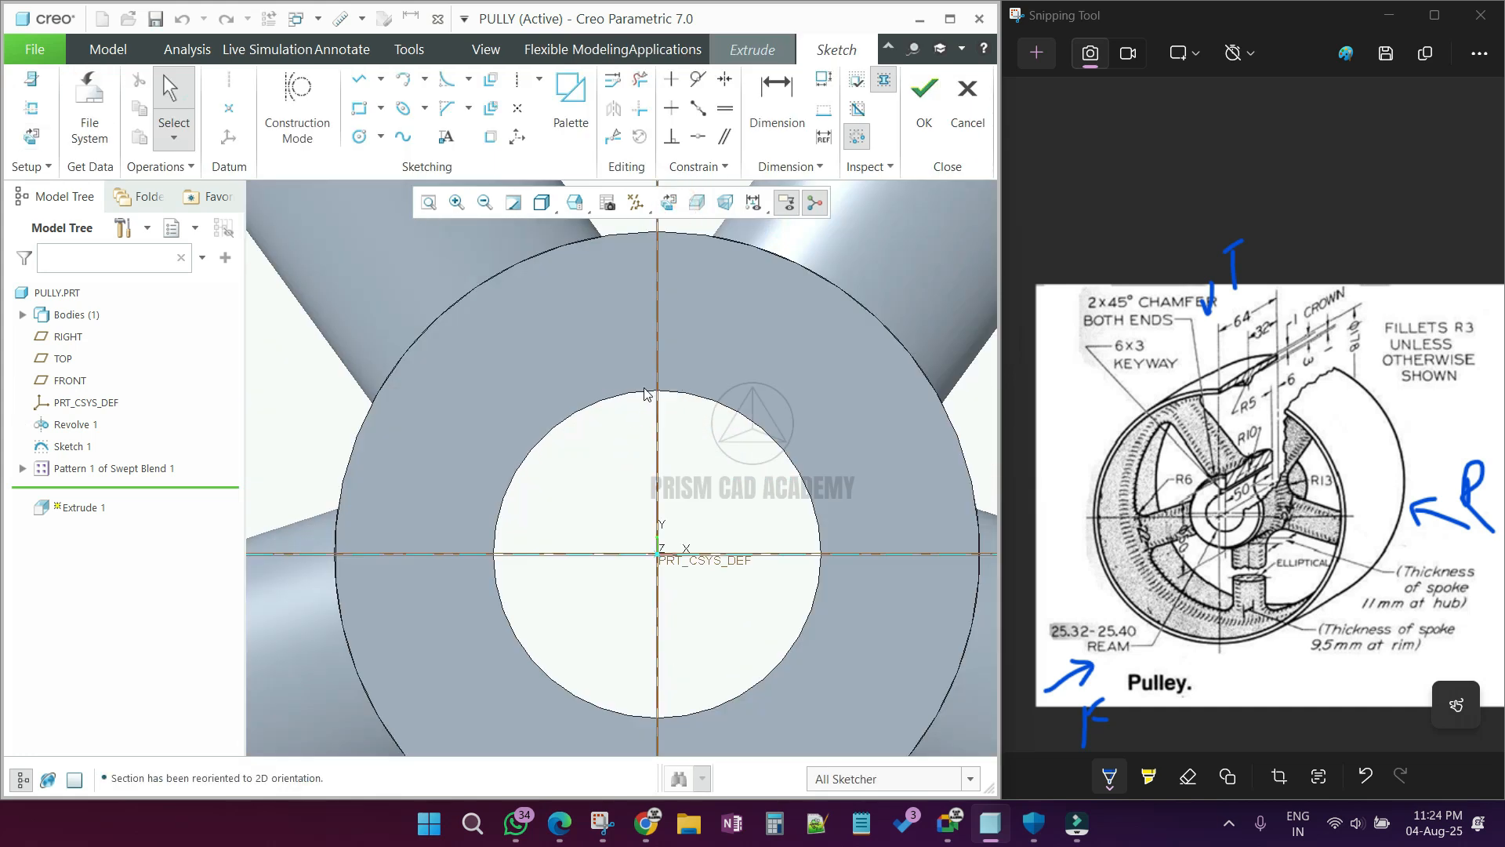
# Step: Sketch a keyway rectangle 8 mm wide and 3 mm high across the upper edge of the hub bore and accept the section
pyautogui.scroll(-5, 643, 387)
pyautogui.click(366, 114)
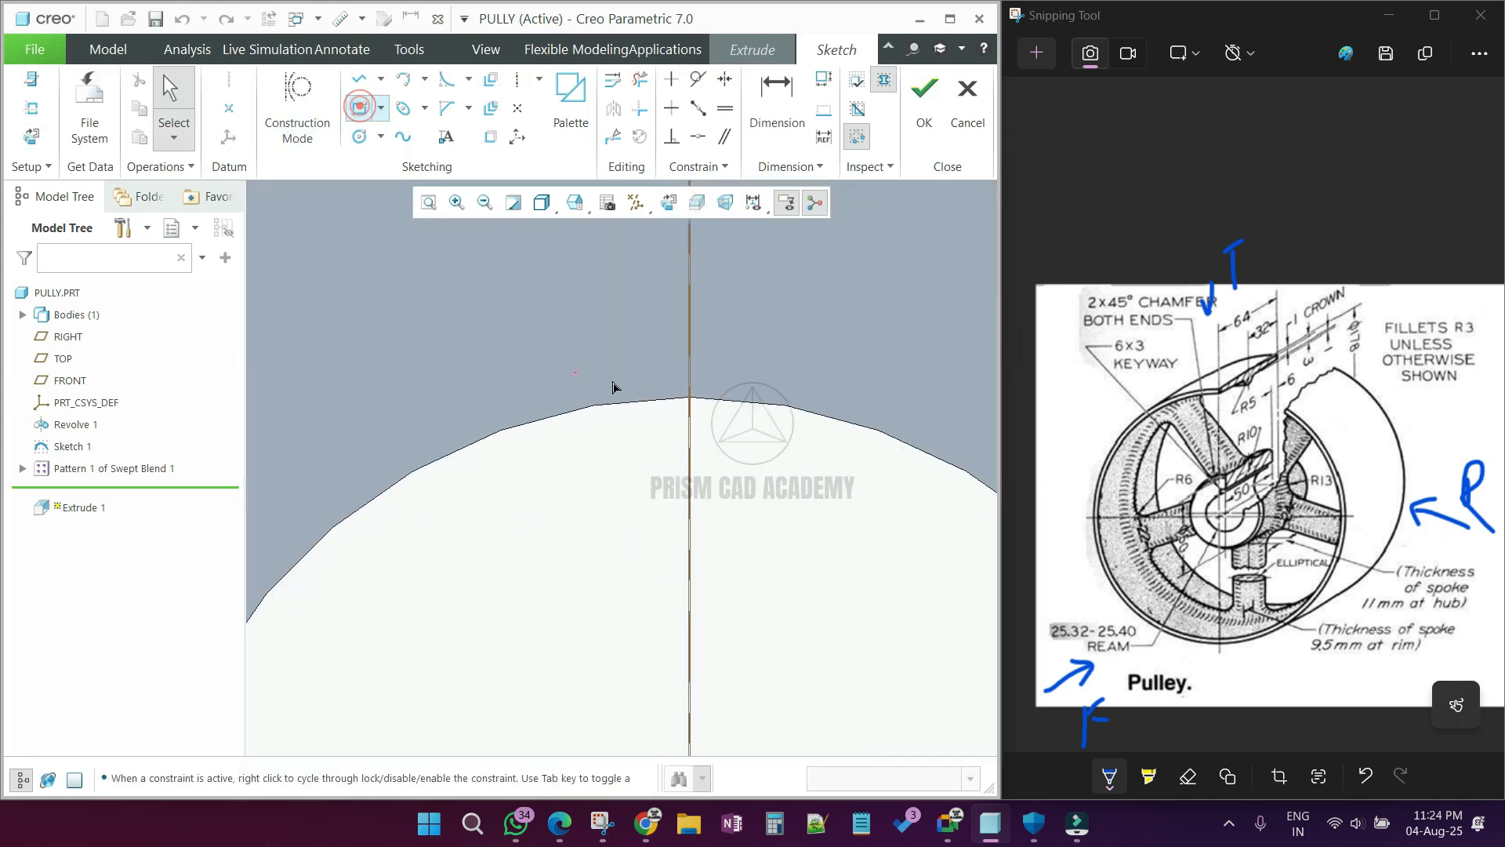
pyautogui.click(604, 403)
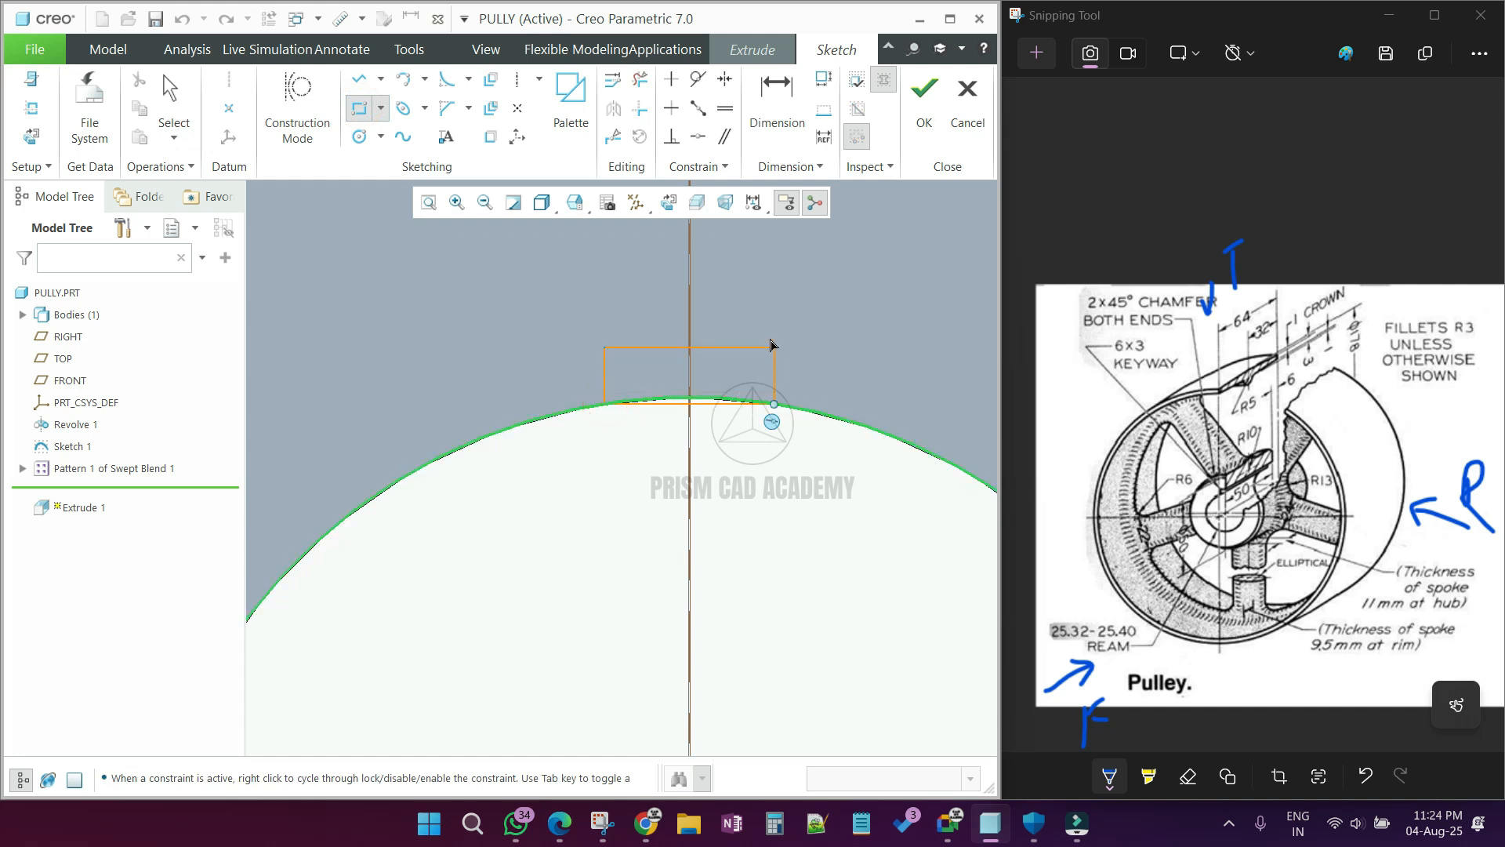
pyautogui.click(770, 326)
pyautogui.middleClick(781, 328)
pyautogui.doubleClick(668, 382)
pyautogui.write('8')
pyautogui.press('Return')
pyautogui.doubleClick(794, 385)
pyautogui.write('3')
pyautogui.press('Return')
pyautogui.click(933, 140)
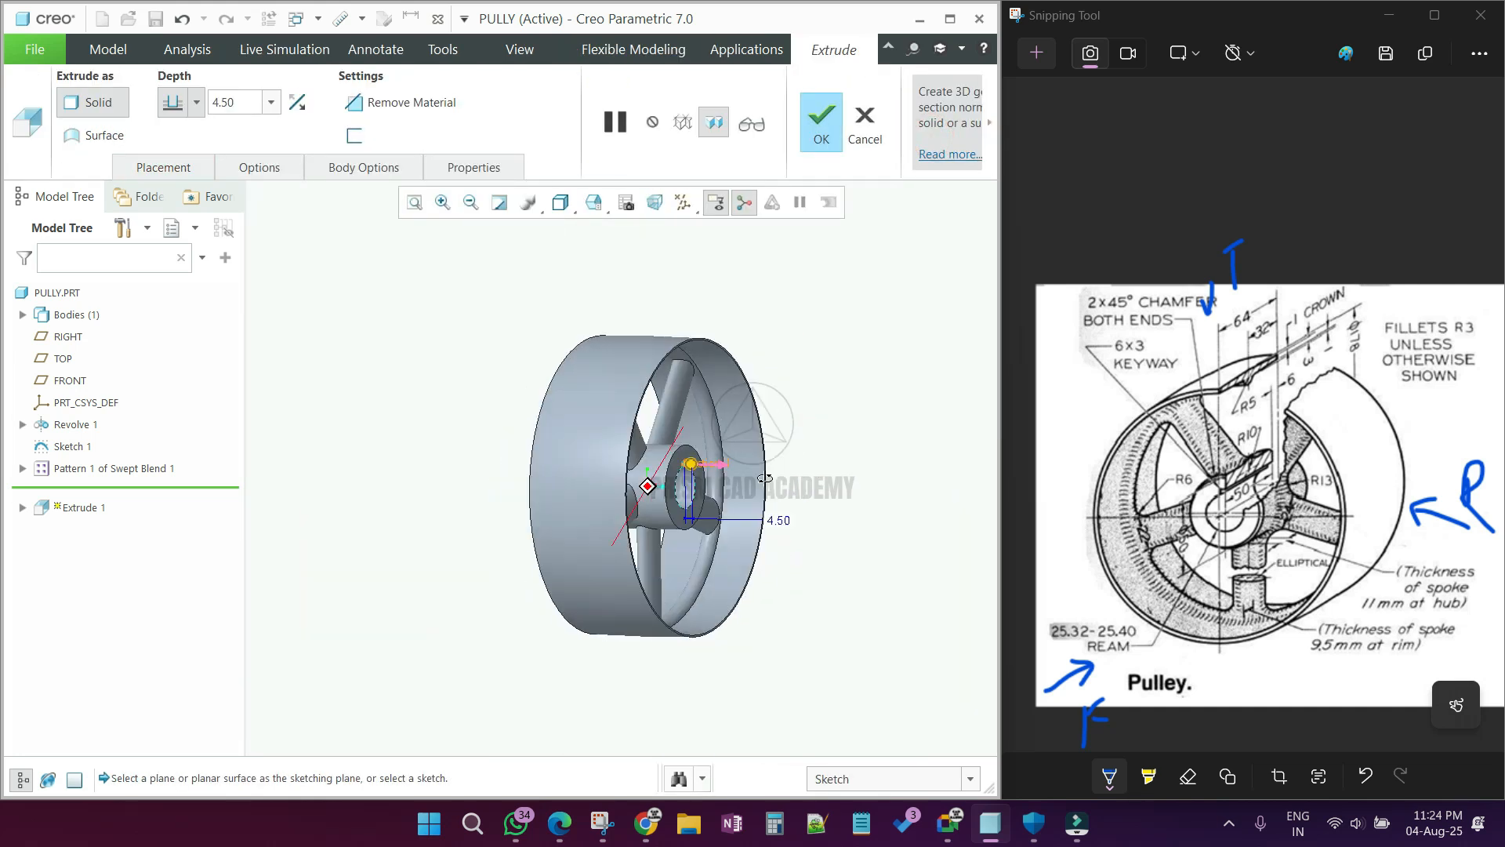
# Step: Cut the keyway along the hub bore by extruding the section 86 mm with material removal
pyautogui.scroll(-4, 661, 454)
pyautogui.moveTo(670, 459); pyautogui.dragTo(361, 429)
pyautogui.moveTo(506, 464); pyautogui.dragTo(636, 475, button='middle')
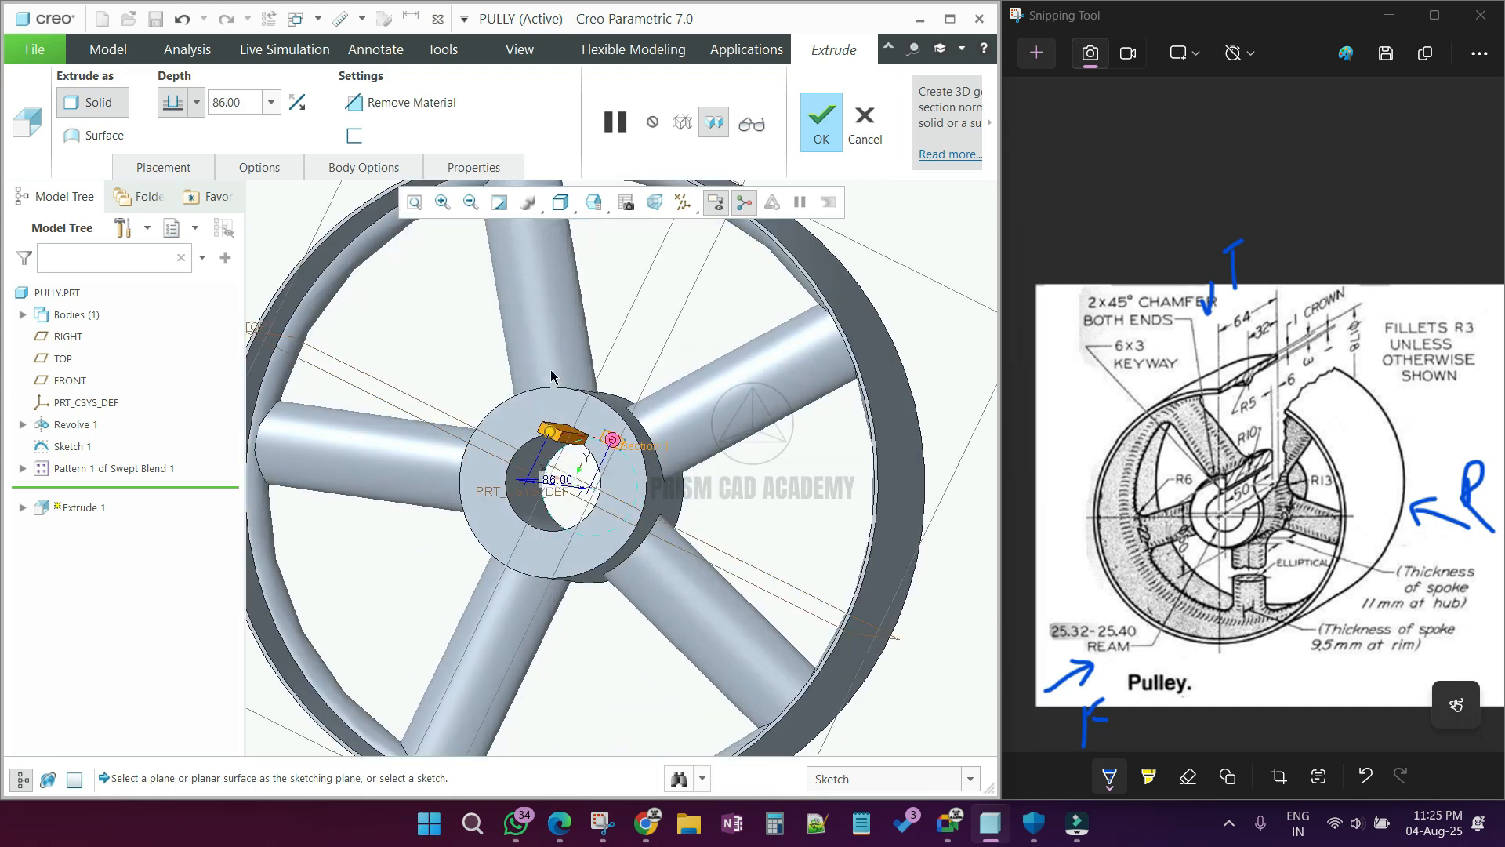
pyautogui.click(417, 121)
pyautogui.click(821, 119)
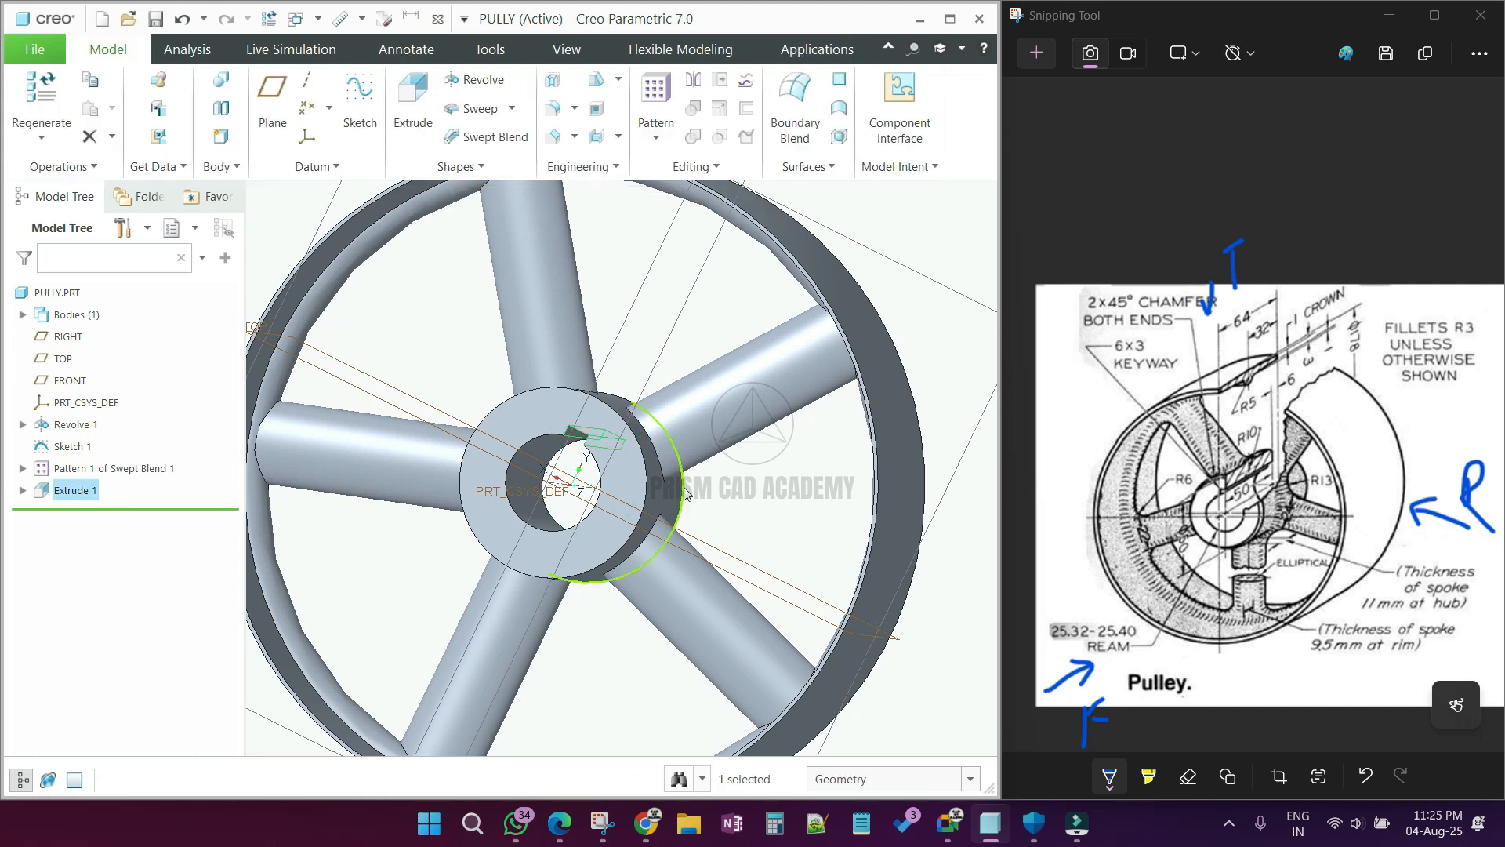
pyautogui.moveTo(647, 488); pyautogui.dragTo(572, 484, button='middle')
pyautogui.scroll(5, 589, 450)
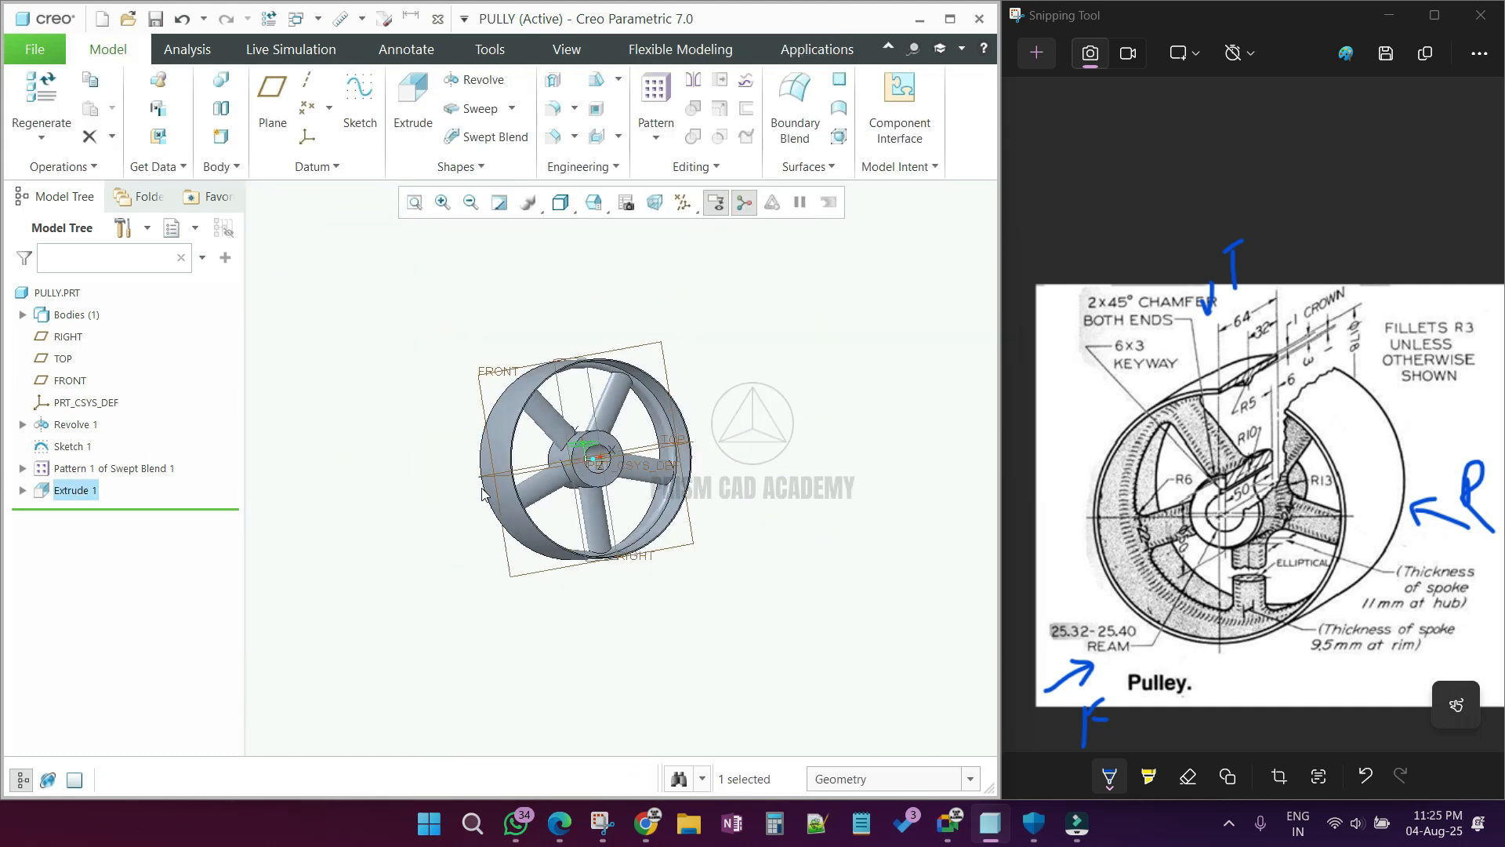
pyautogui.click(741, 527)
# Step: Chamfer the outer edges at both ends of the hub with a 45 x D chamfer of 2 mm
pyautogui.scroll(-2, 739, 527)
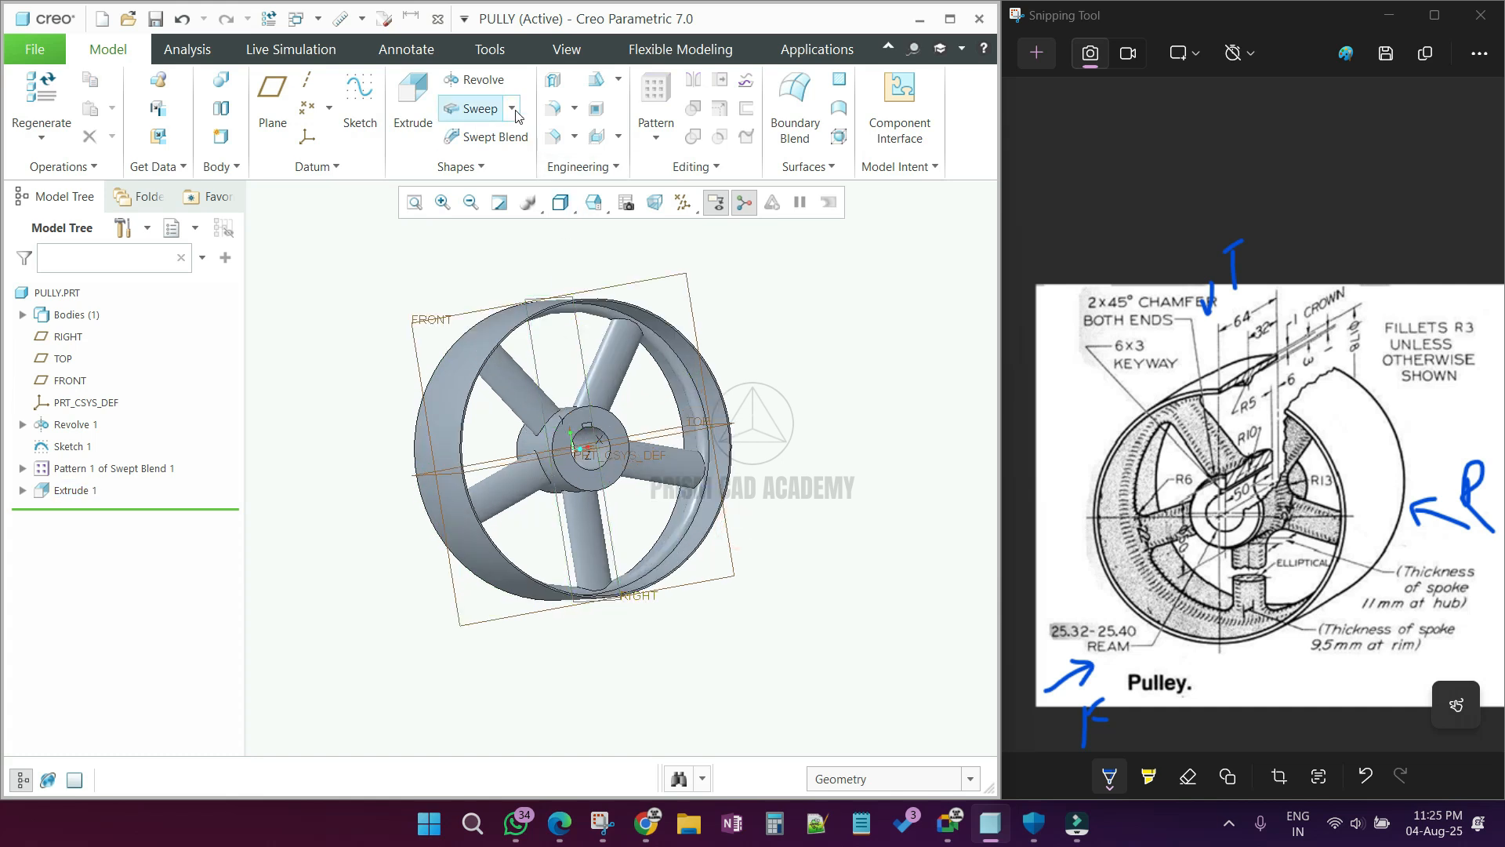
pyautogui.click(558, 141)
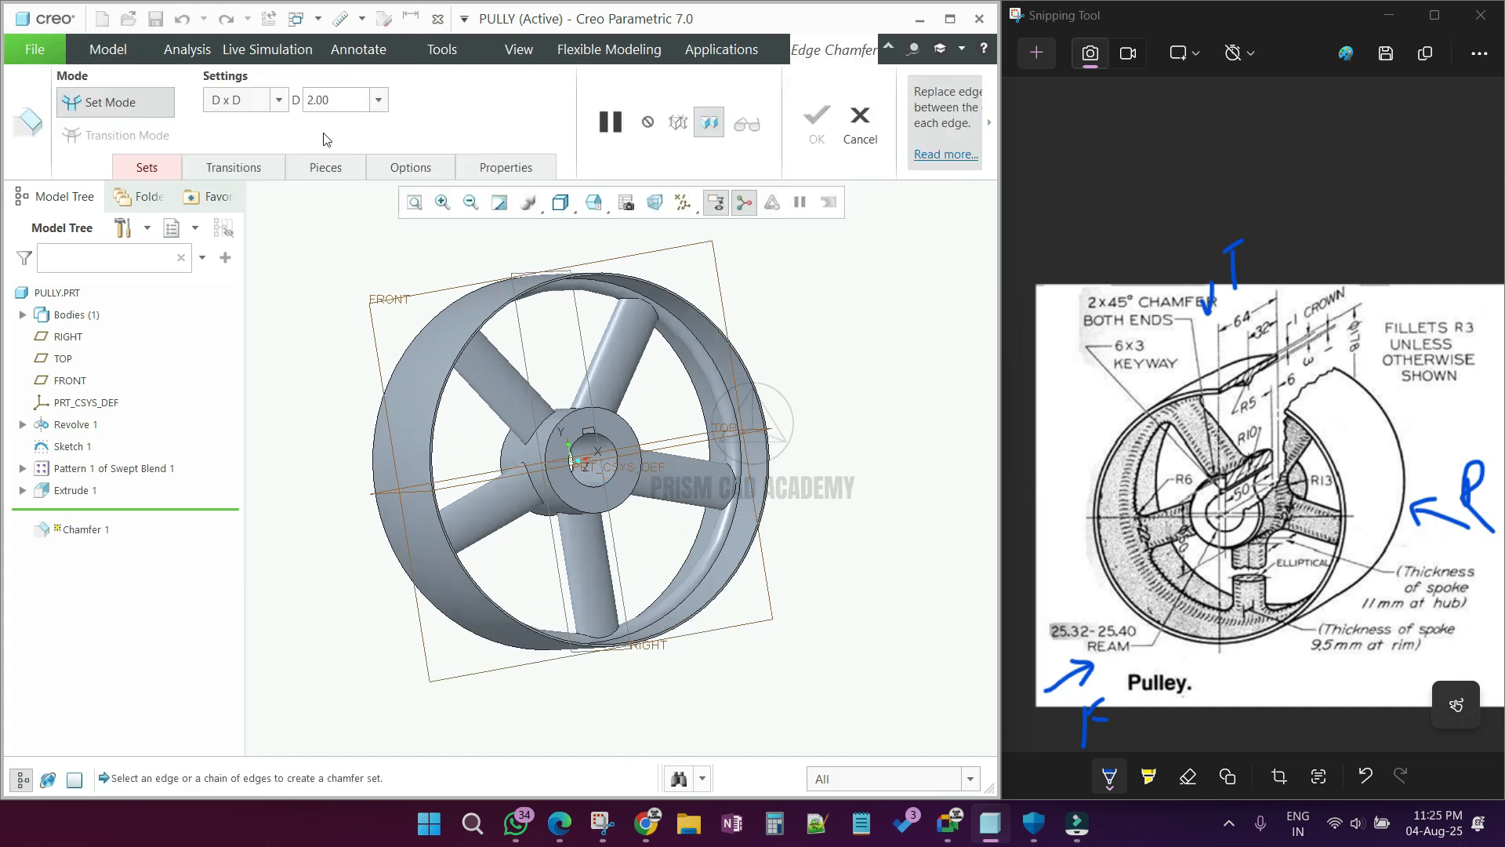
pyautogui.click(278, 101)
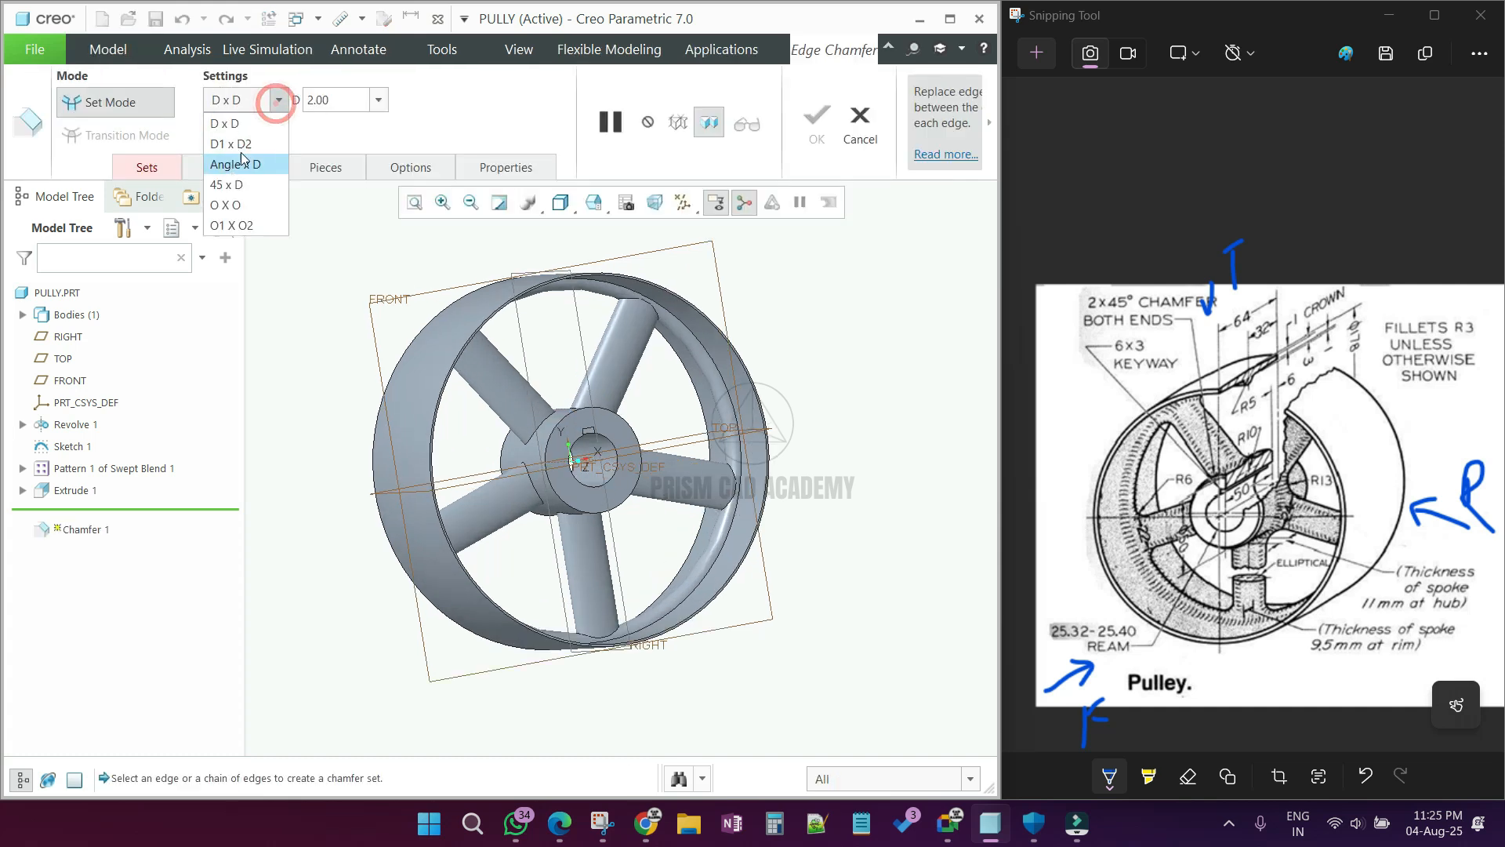
pyautogui.click(234, 182)
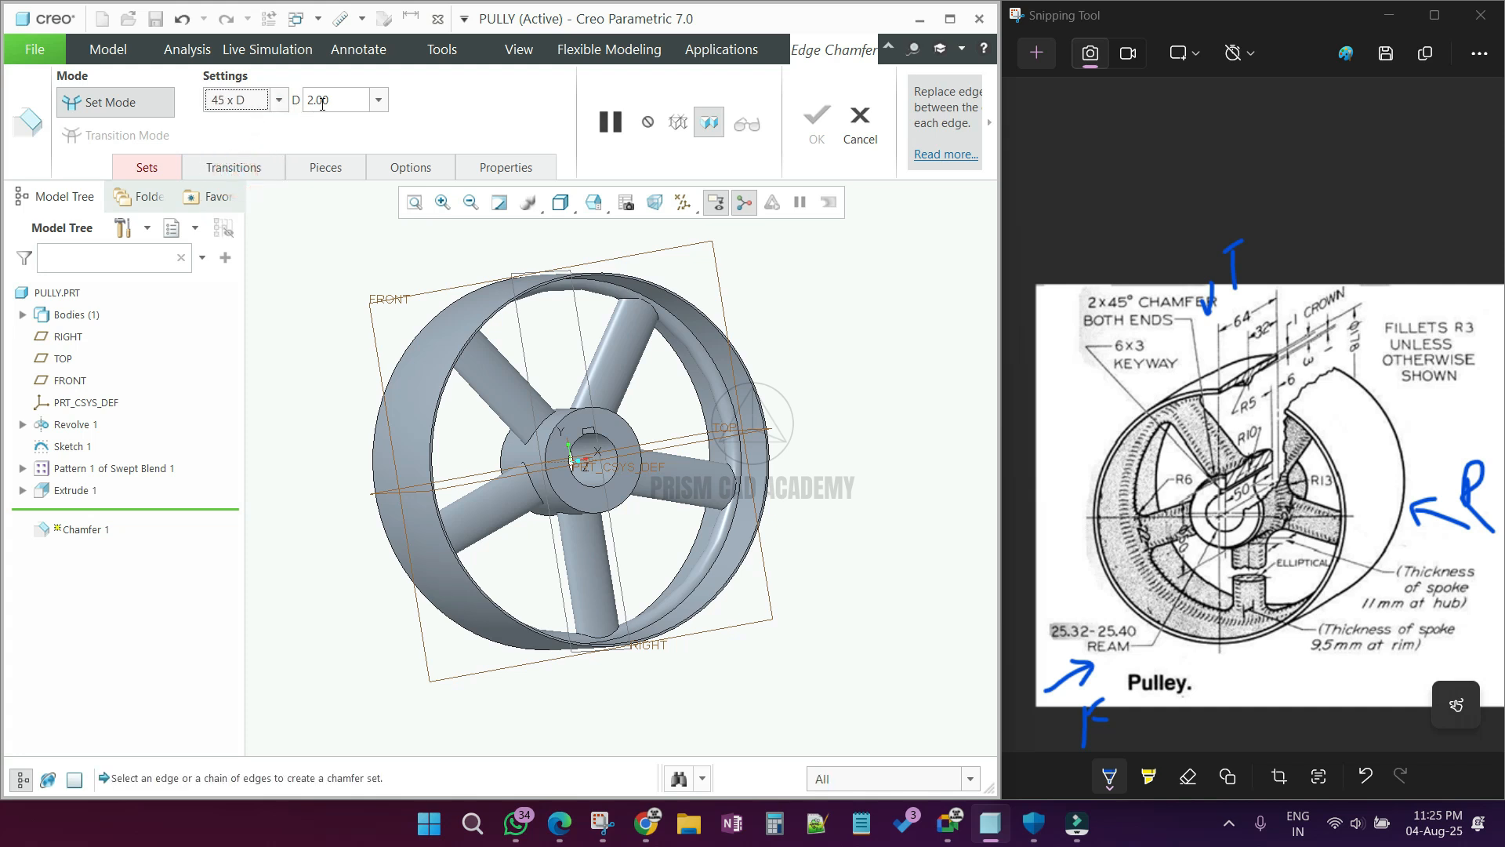
pyautogui.scroll(-5, 568, 424)
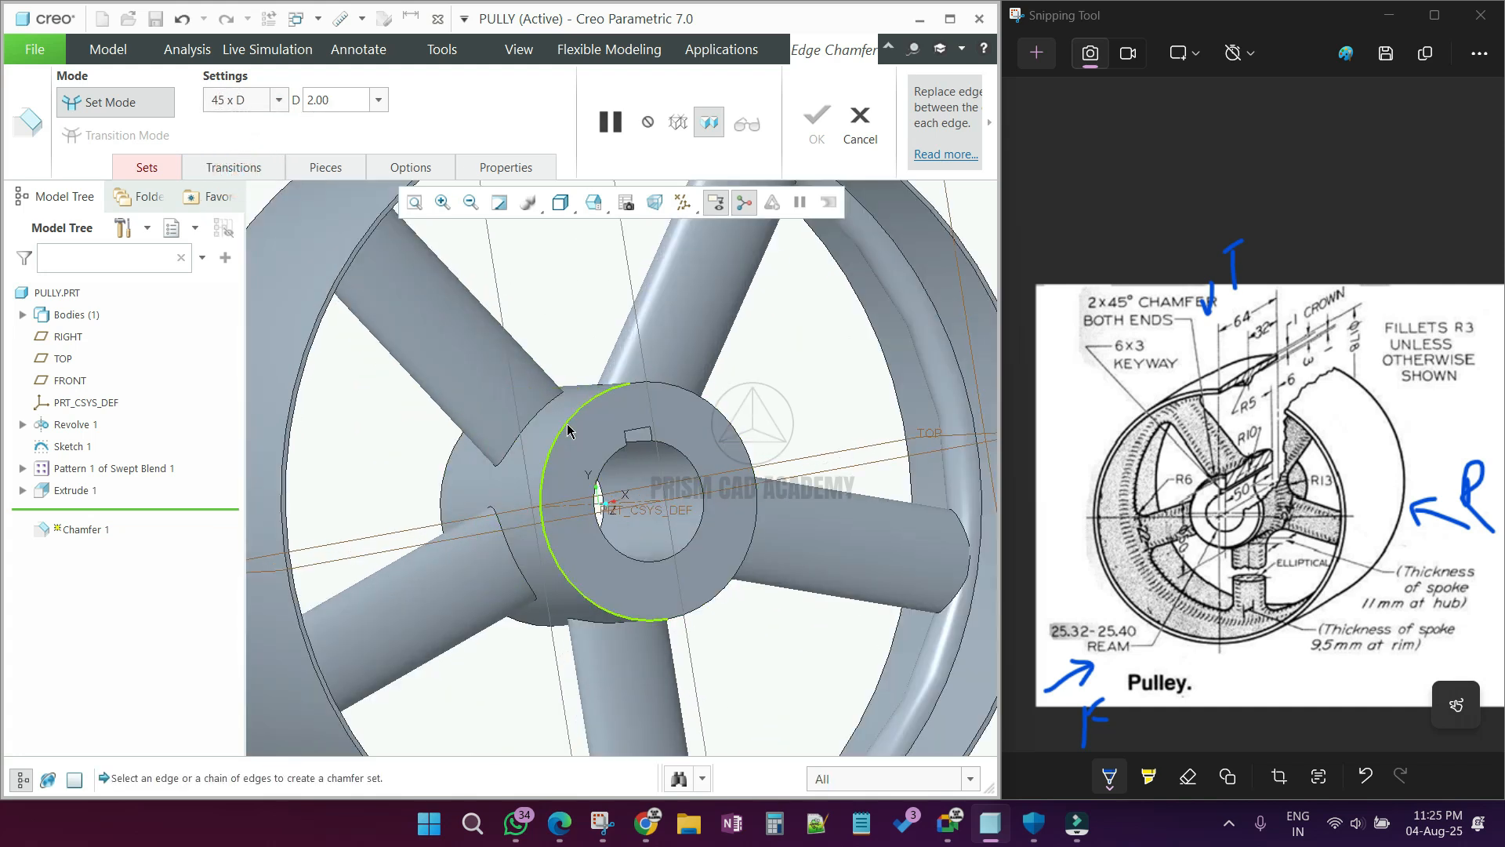
pyautogui.click(566, 424)
pyautogui.keyDown('ctrl'); pyautogui.click(444, 477); pyautogui.keyUp('ctrl')
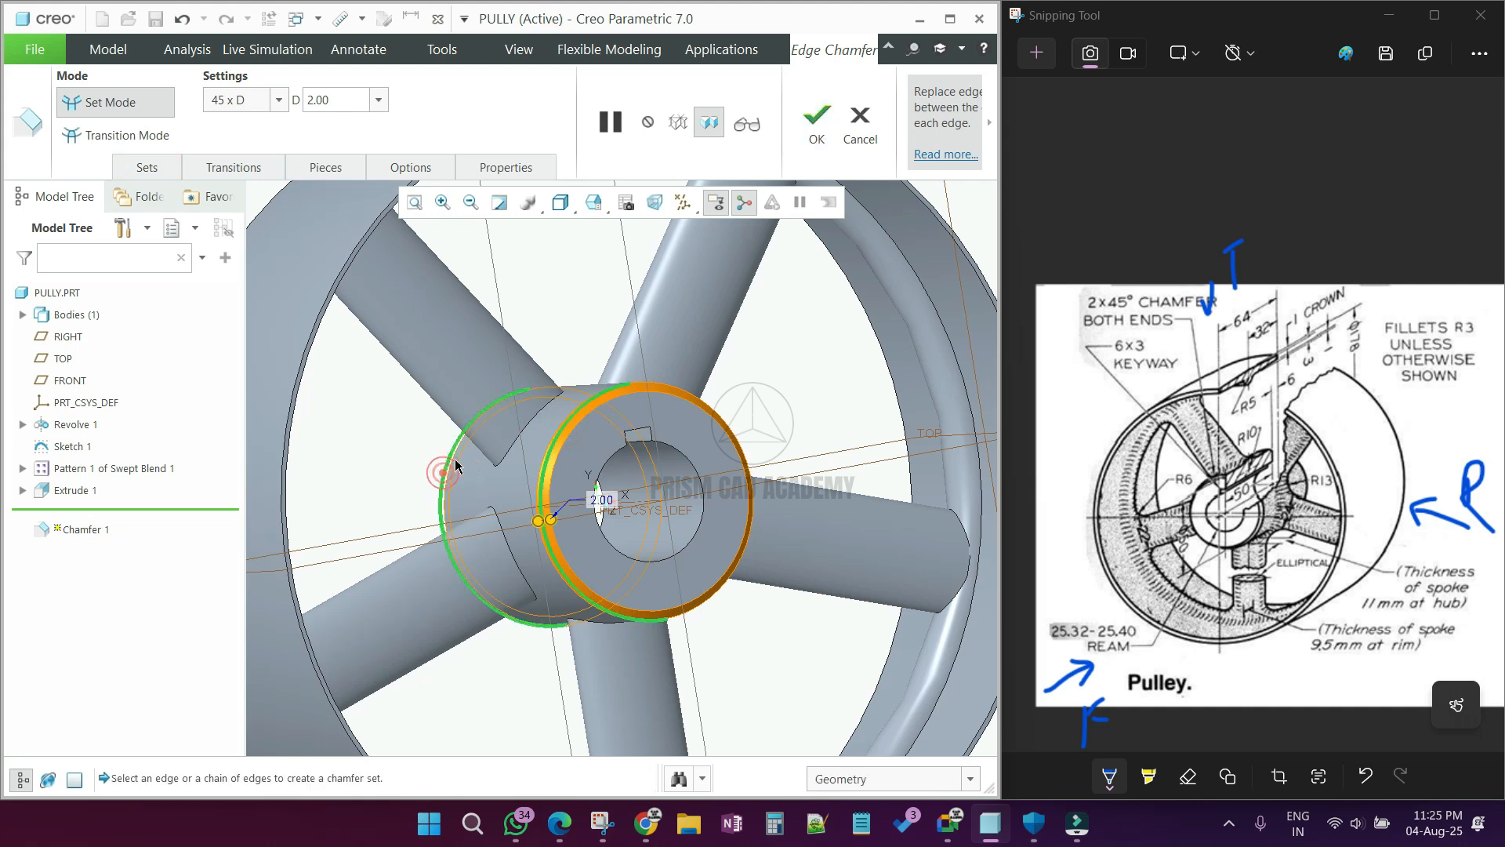
pyautogui.middleClick(532, 418)
pyautogui.scroll(5, 536, 415)
pyautogui.moveTo(538, 417); pyautogui.dragTo(702, 428, button='middle')
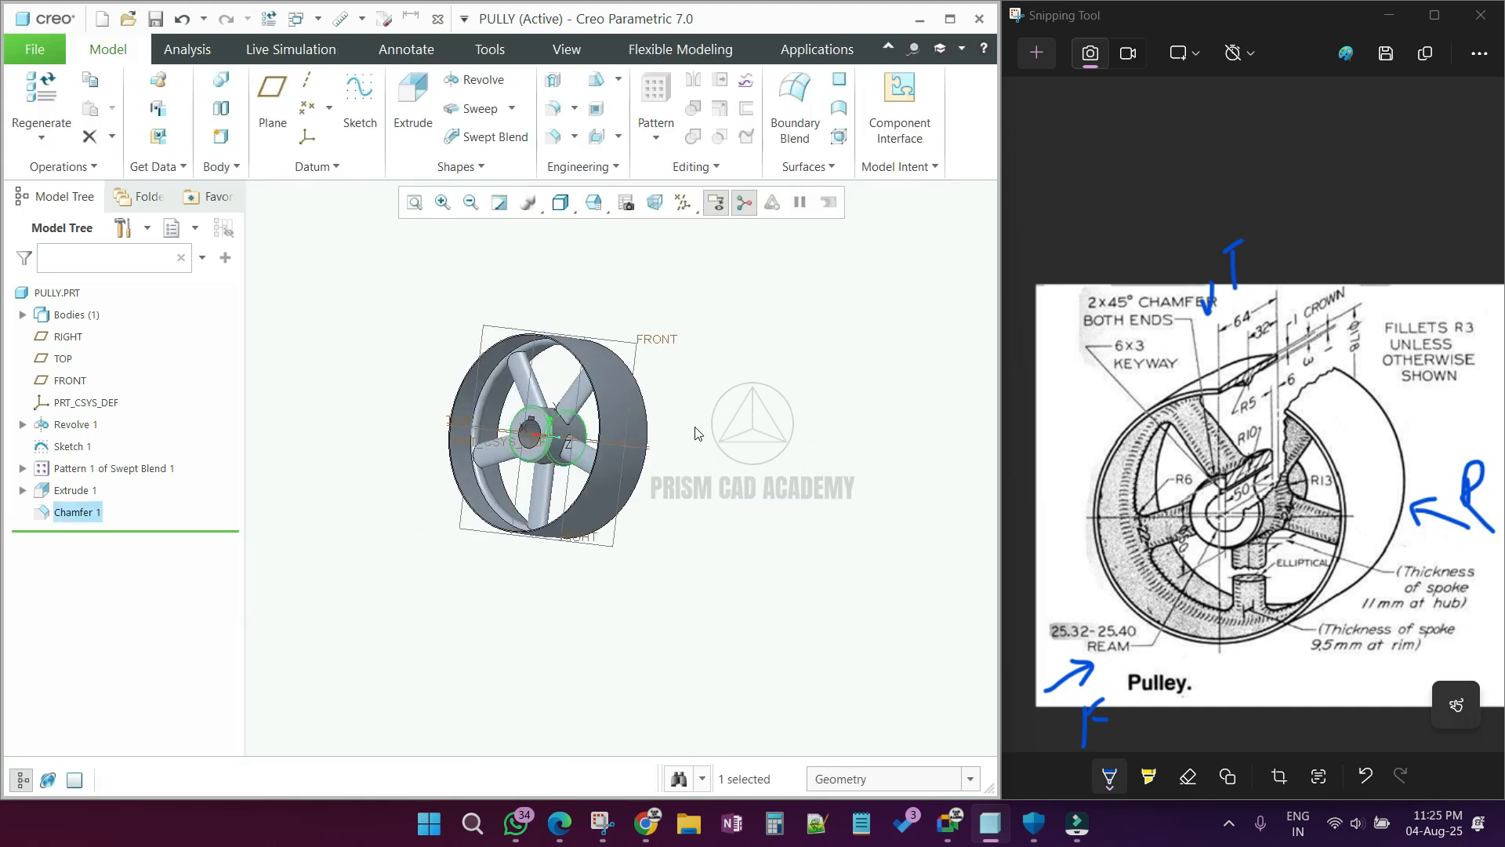
pyautogui.click(710, 434)
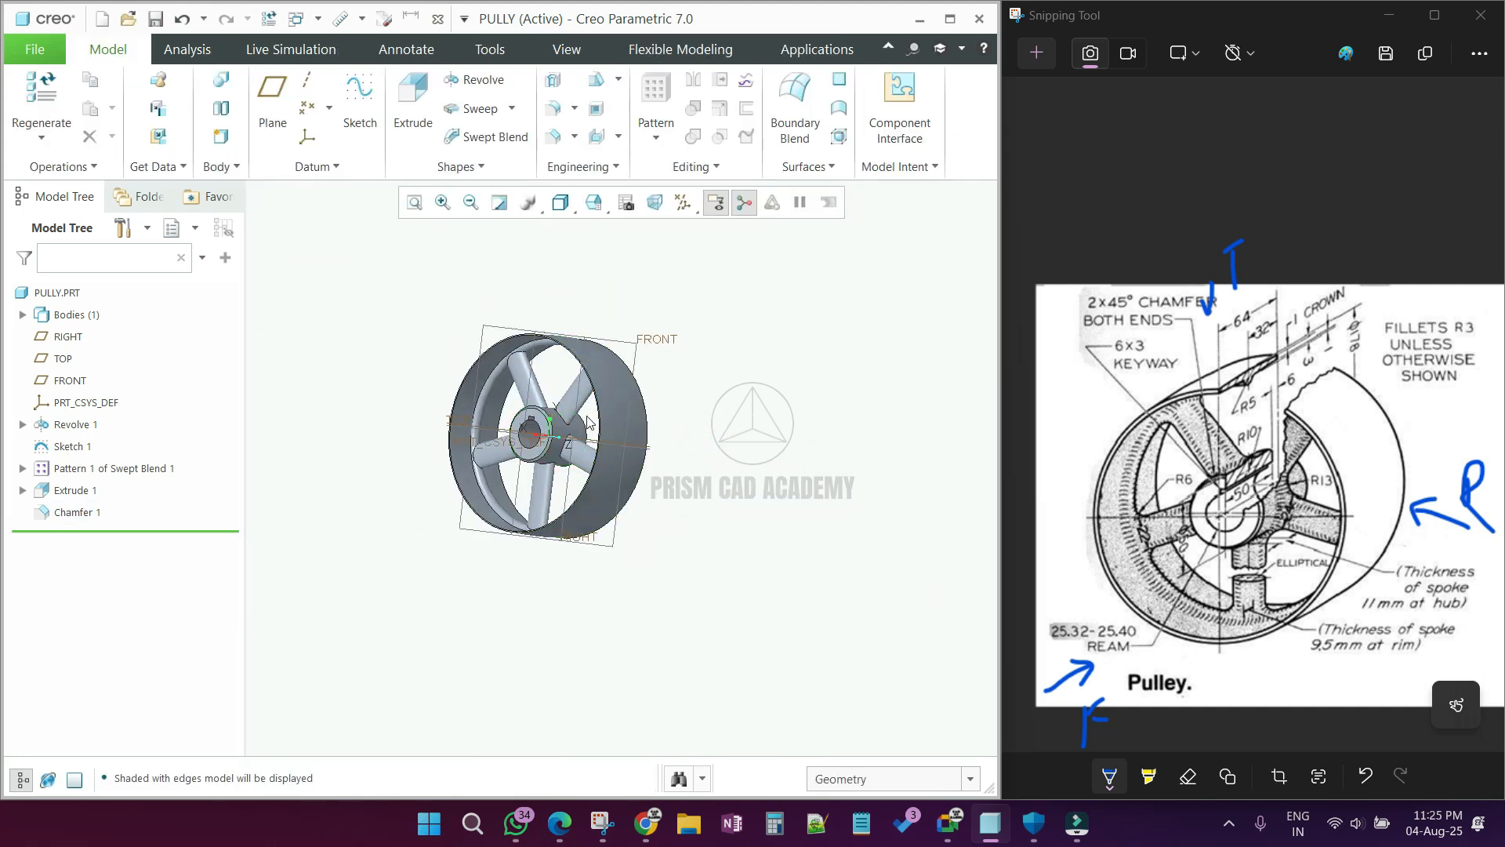
# Step: Start a 3 mm round and select the edges where the first three spokes meet the hub
pyautogui.scroll(4, 533, 427)
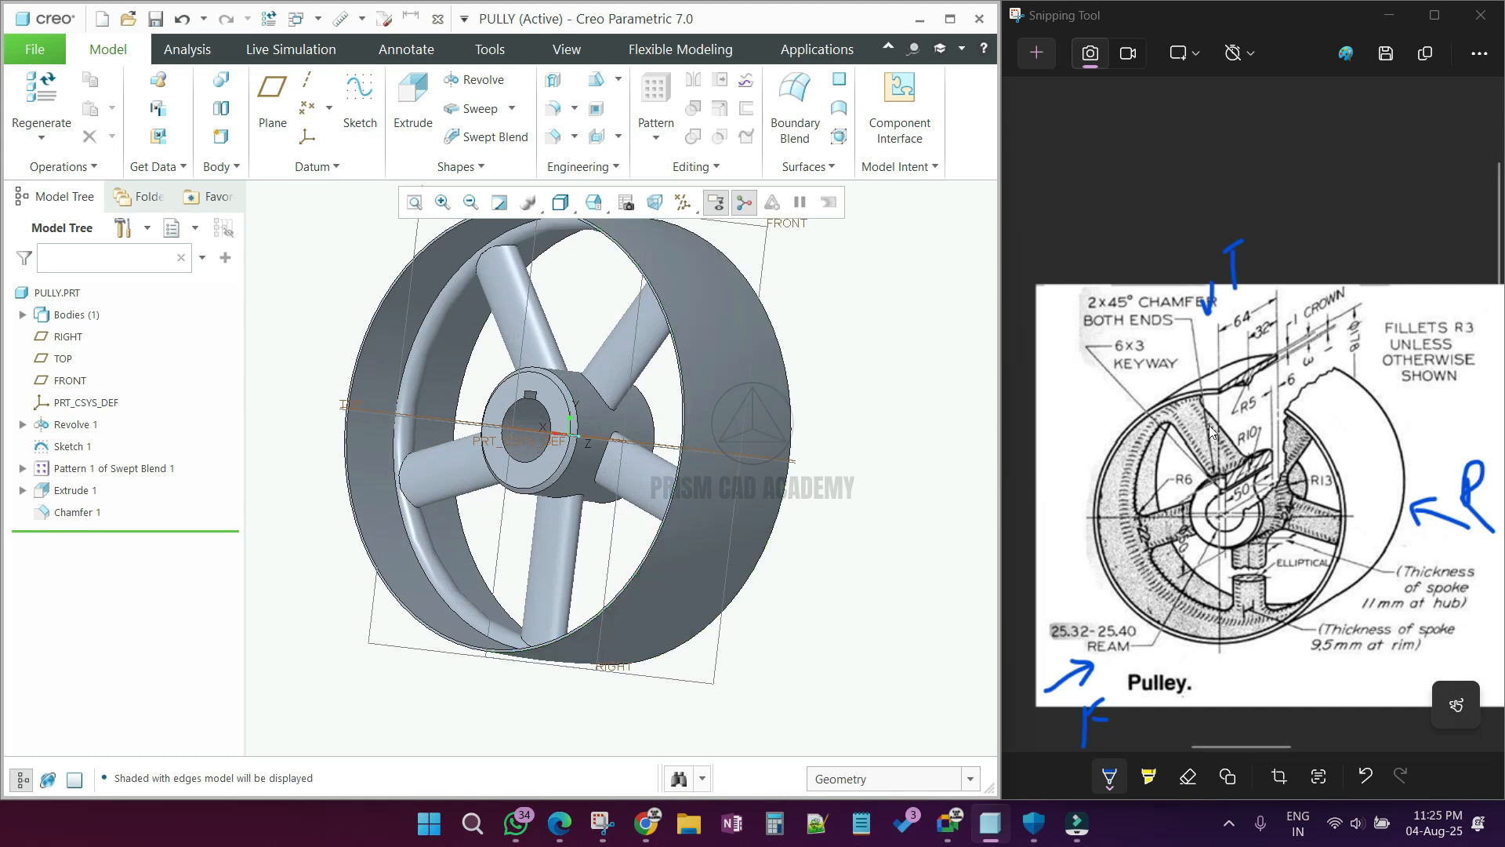
pyautogui.moveTo(548, 429)
pyautogui.mouseDown(button='middle')
pyautogui.moveTo(572, 430)
pyautogui.moveTo(542, 436)
pyautogui.mouseUp(button='middle')
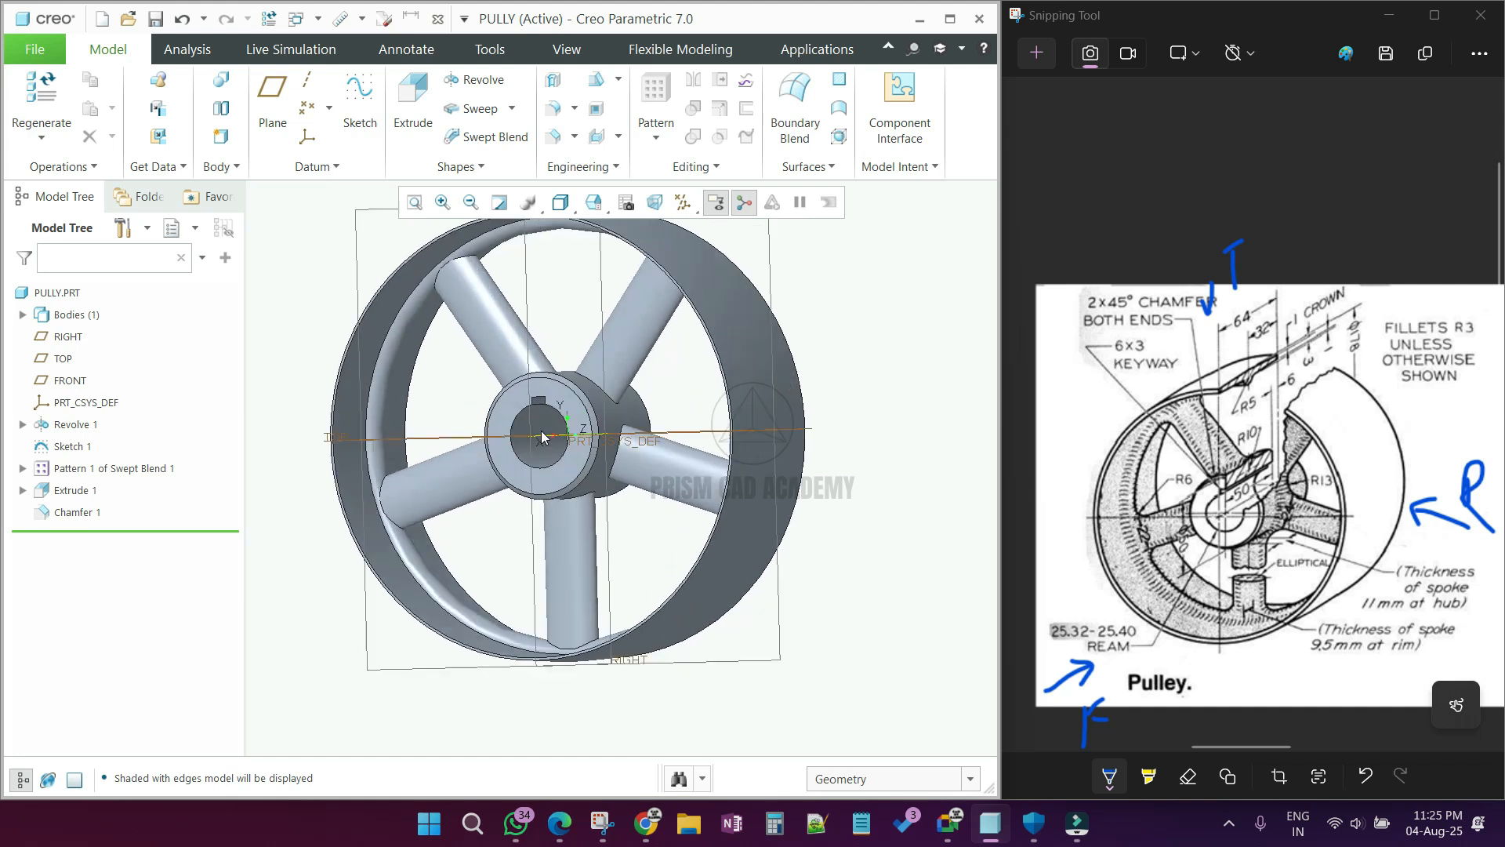
pyautogui.click(552, 105)
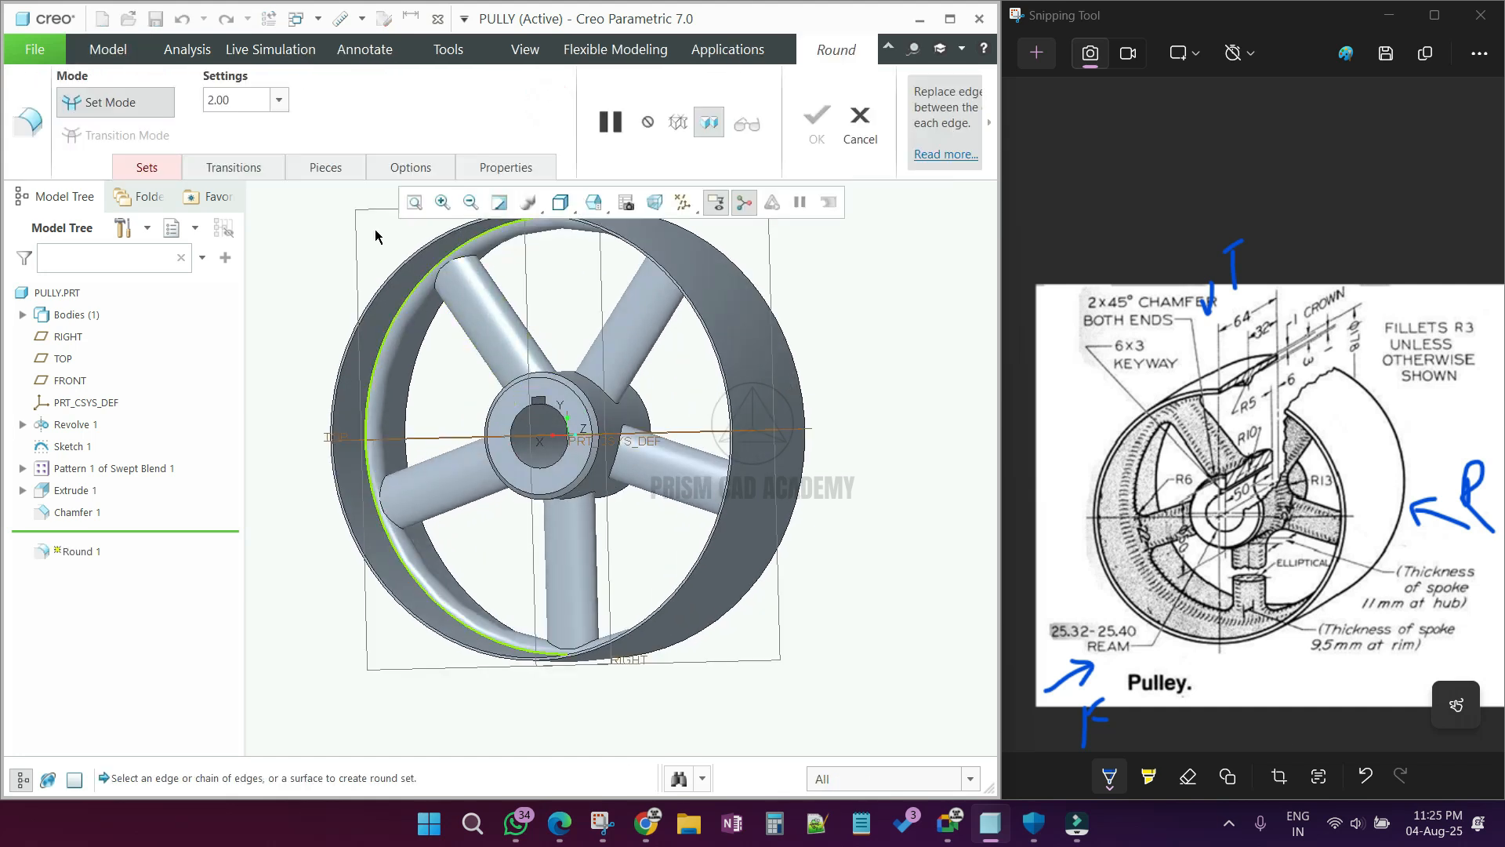
pyautogui.write('3')
pyautogui.press('Return')
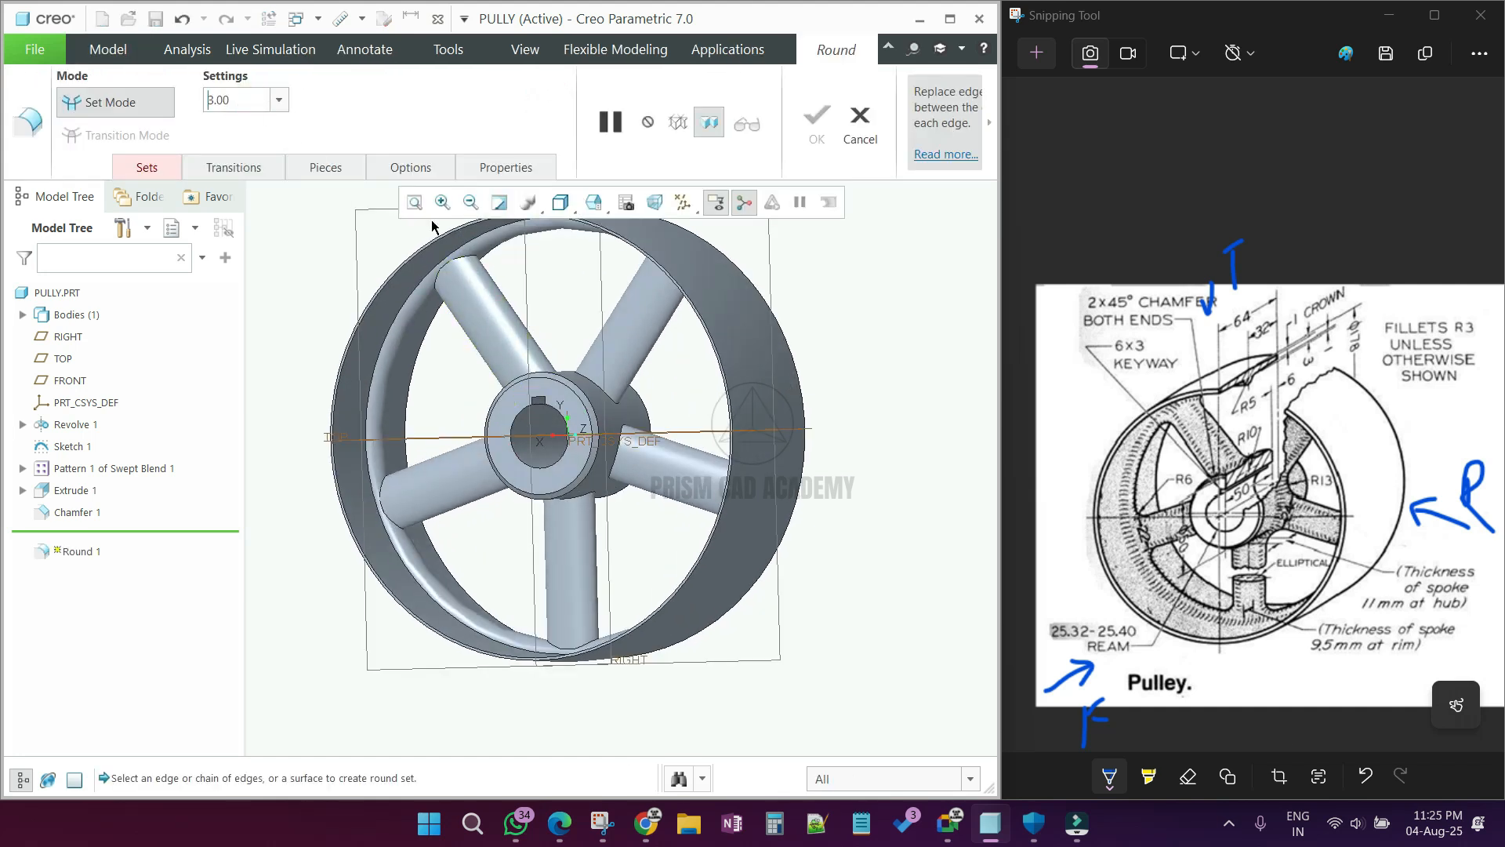
pyautogui.moveTo(643, 432); pyautogui.dragTo(580, 423, button='middle')
pyautogui.scroll(-5, 584, 431)
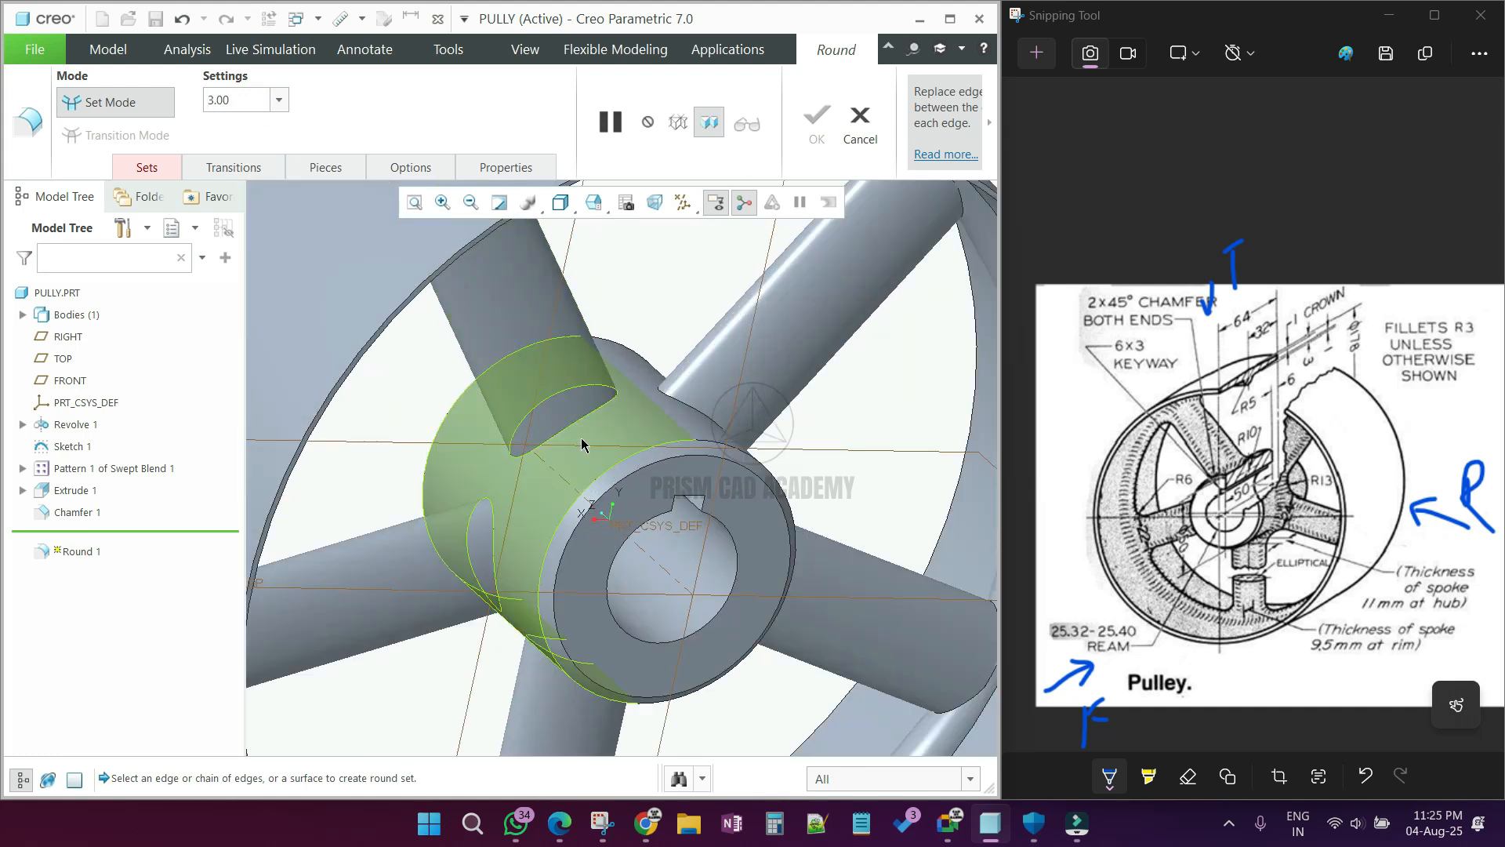
pyautogui.click(576, 424)
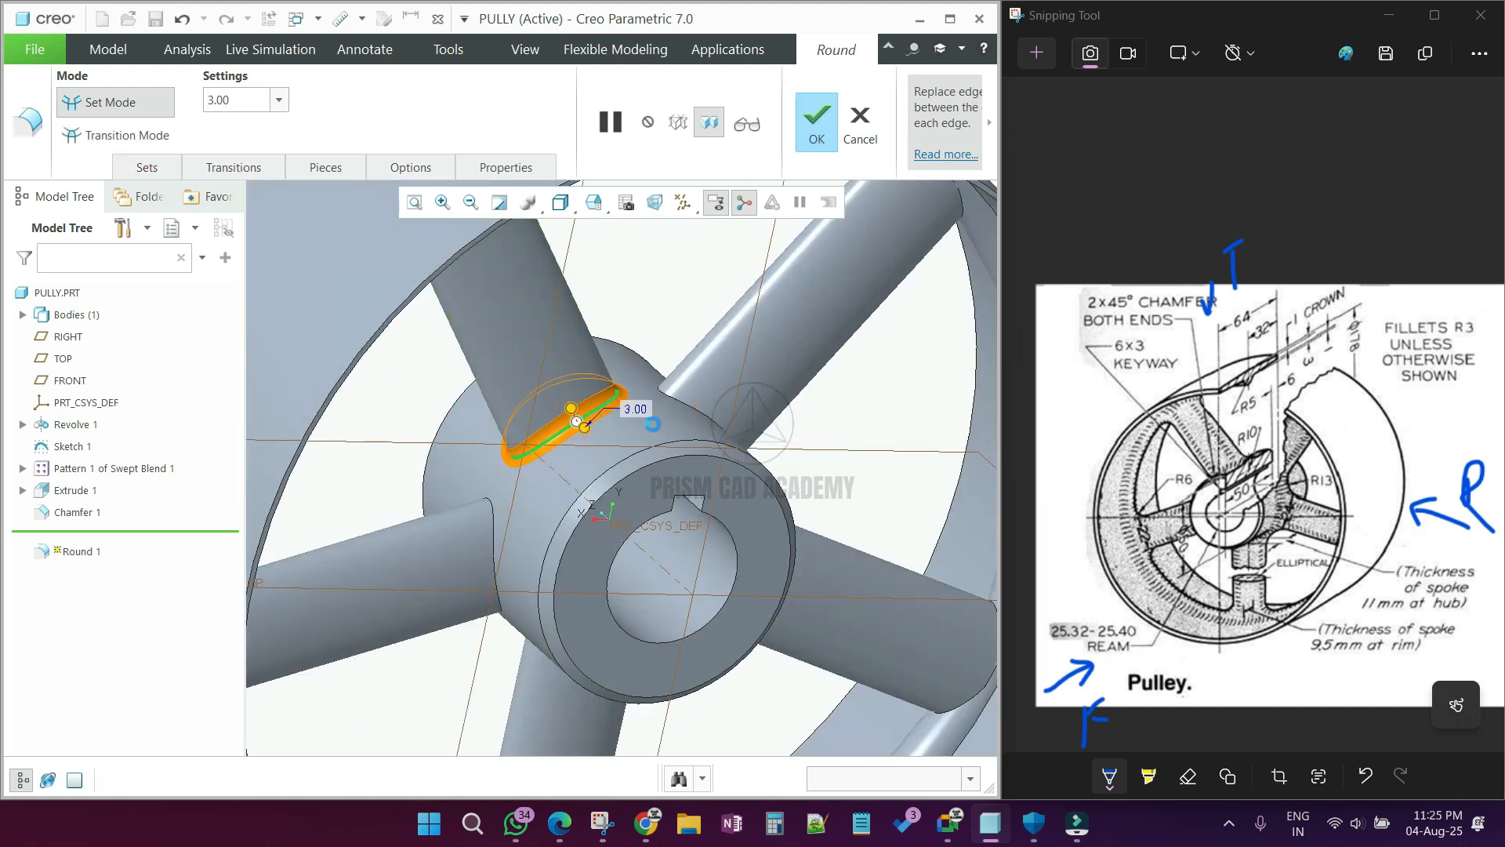
pyautogui.keyDown('ctrl'); pyautogui.click(493, 528); pyautogui.keyUp('ctrl')
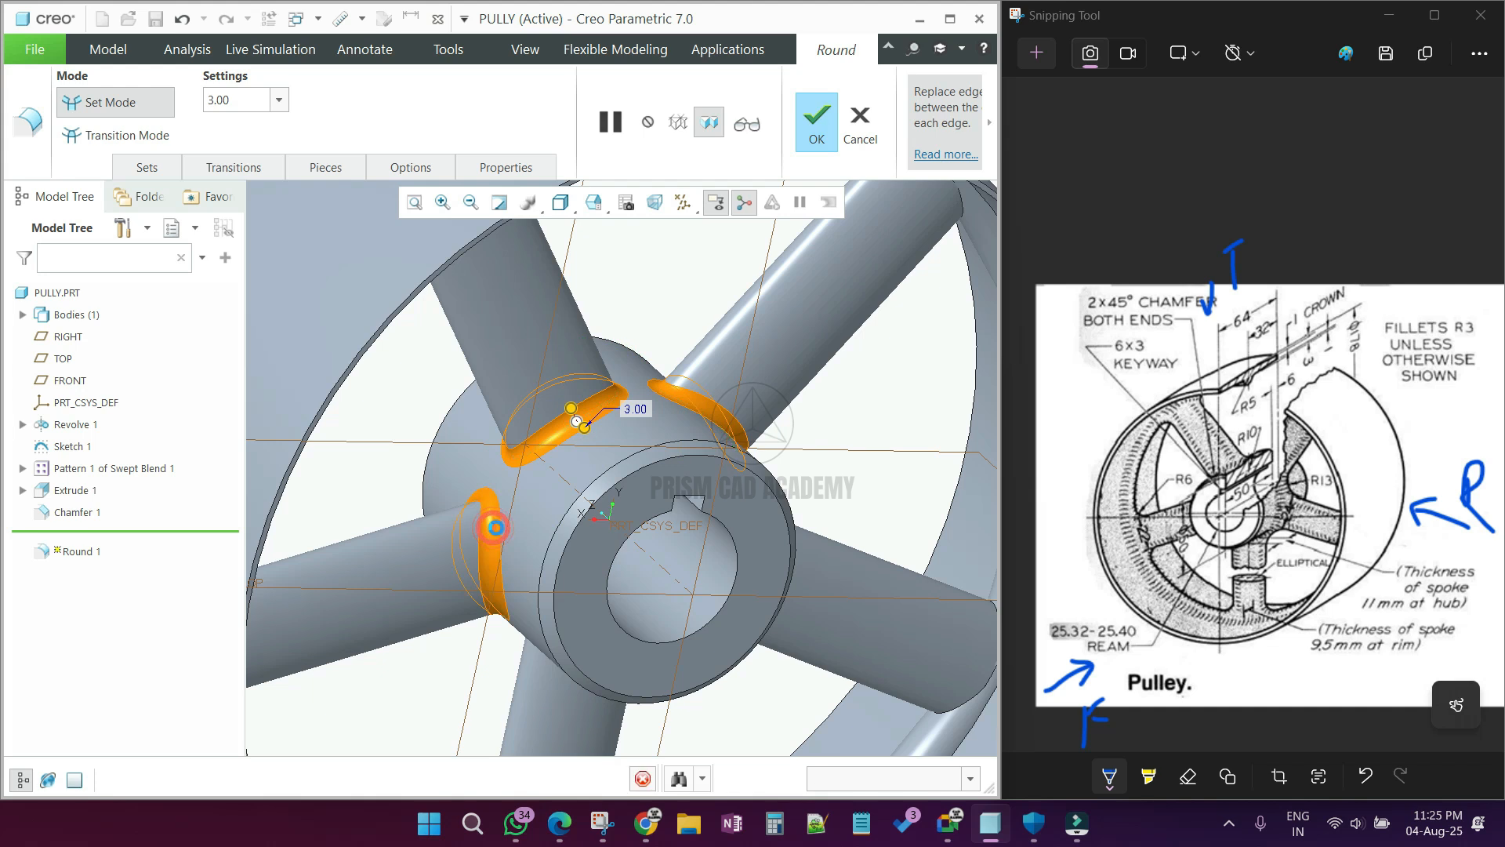
# Step: Add the hub-end edges of the remaining two spokes to the 3 mm round
pyautogui.scroll(4, 498, 533)
pyautogui.moveTo(541, 600); pyautogui.dragTo(524, 561, button='middle')
pyautogui.scroll(-3, 524, 564)
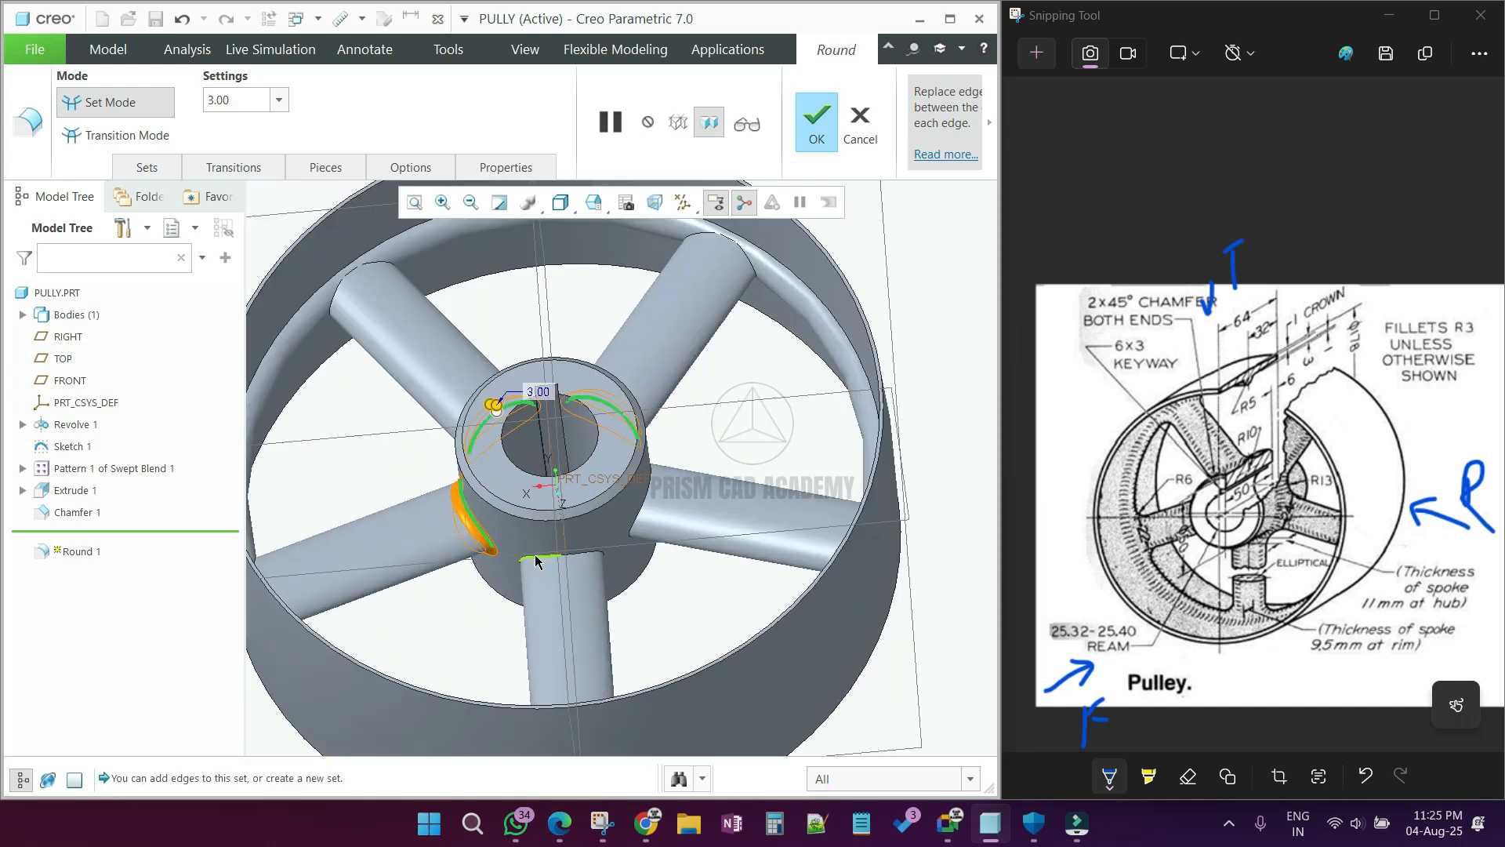
pyautogui.keyDown('ctrl'); pyautogui.click(561, 558); pyautogui.keyUp('ctrl')
pyautogui.keyDown('ctrl'); pyautogui.click(643, 515); pyautogui.keyUp('ctrl')
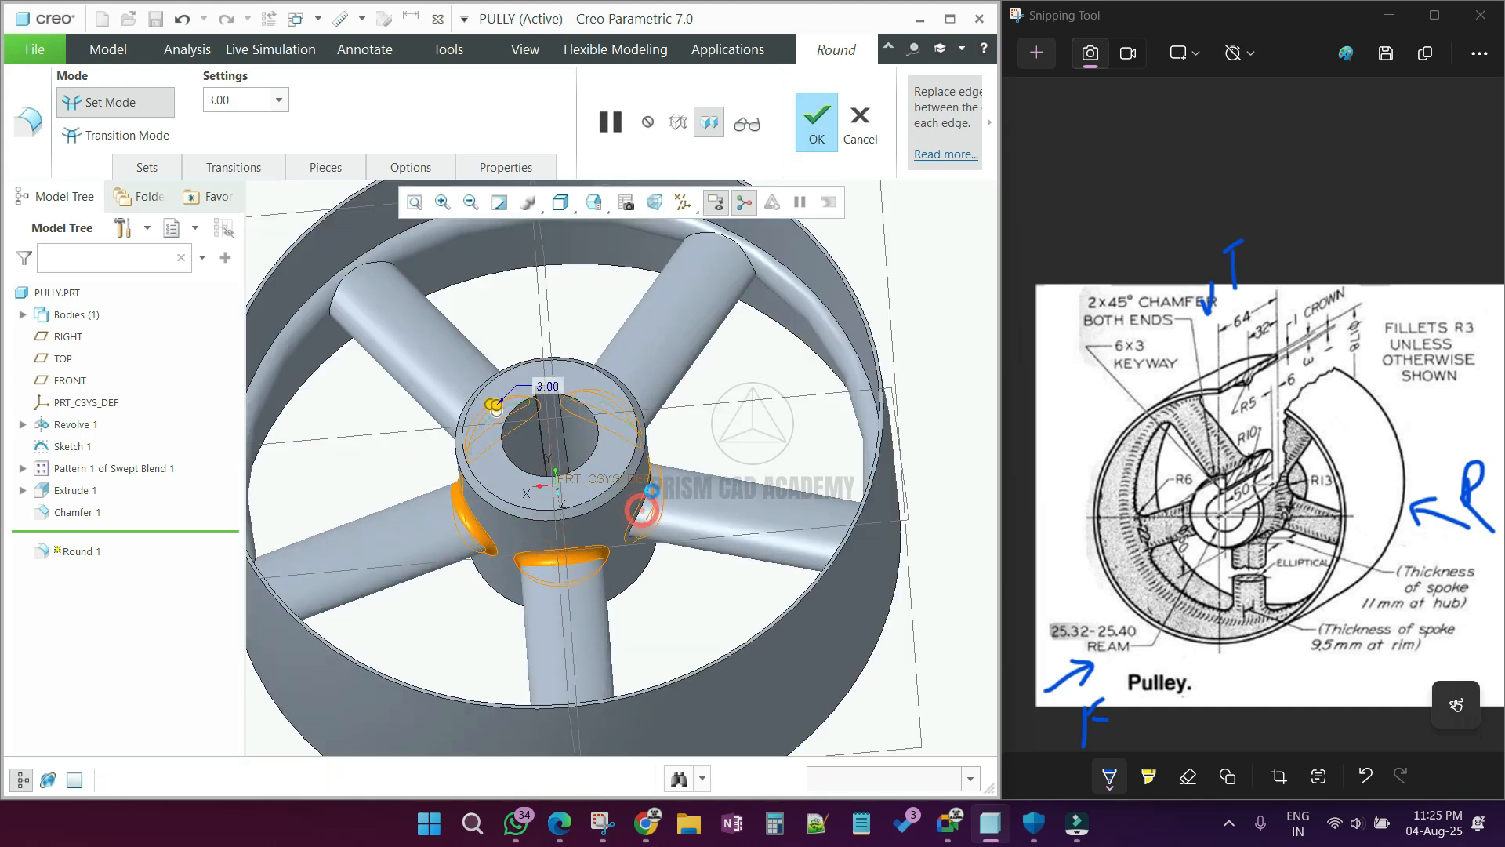
# Step: Add the inner rim ring's edges on both sides of the wheel to the 3 mm round and complete it
pyautogui.scroll(3, 776, 517)
pyautogui.scroll(-3, 559, 362)
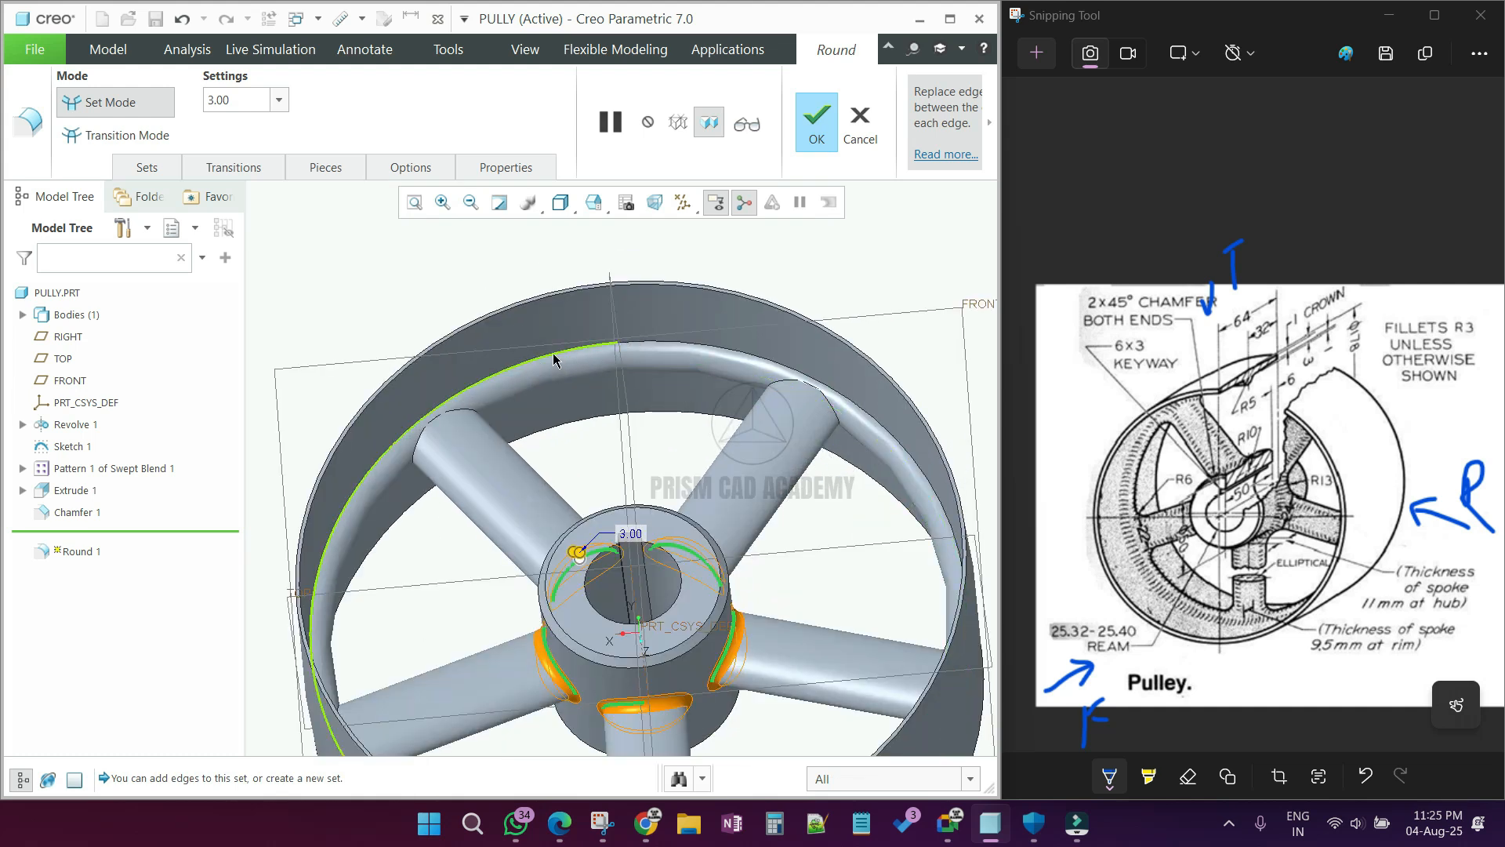
pyautogui.keyDown('ctrl'); pyautogui.click(560, 355); pyautogui.keyUp('ctrl')
pyautogui.scroll(3, 560, 355)
pyautogui.moveTo(487, 349); pyautogui.dragTo(430, 326, button='middle')
pyautogui.moveTo(541, 610); pyautogui.dragTo(543, 653, button='middle')
pyautogui.scroll(-4, 597, 596)
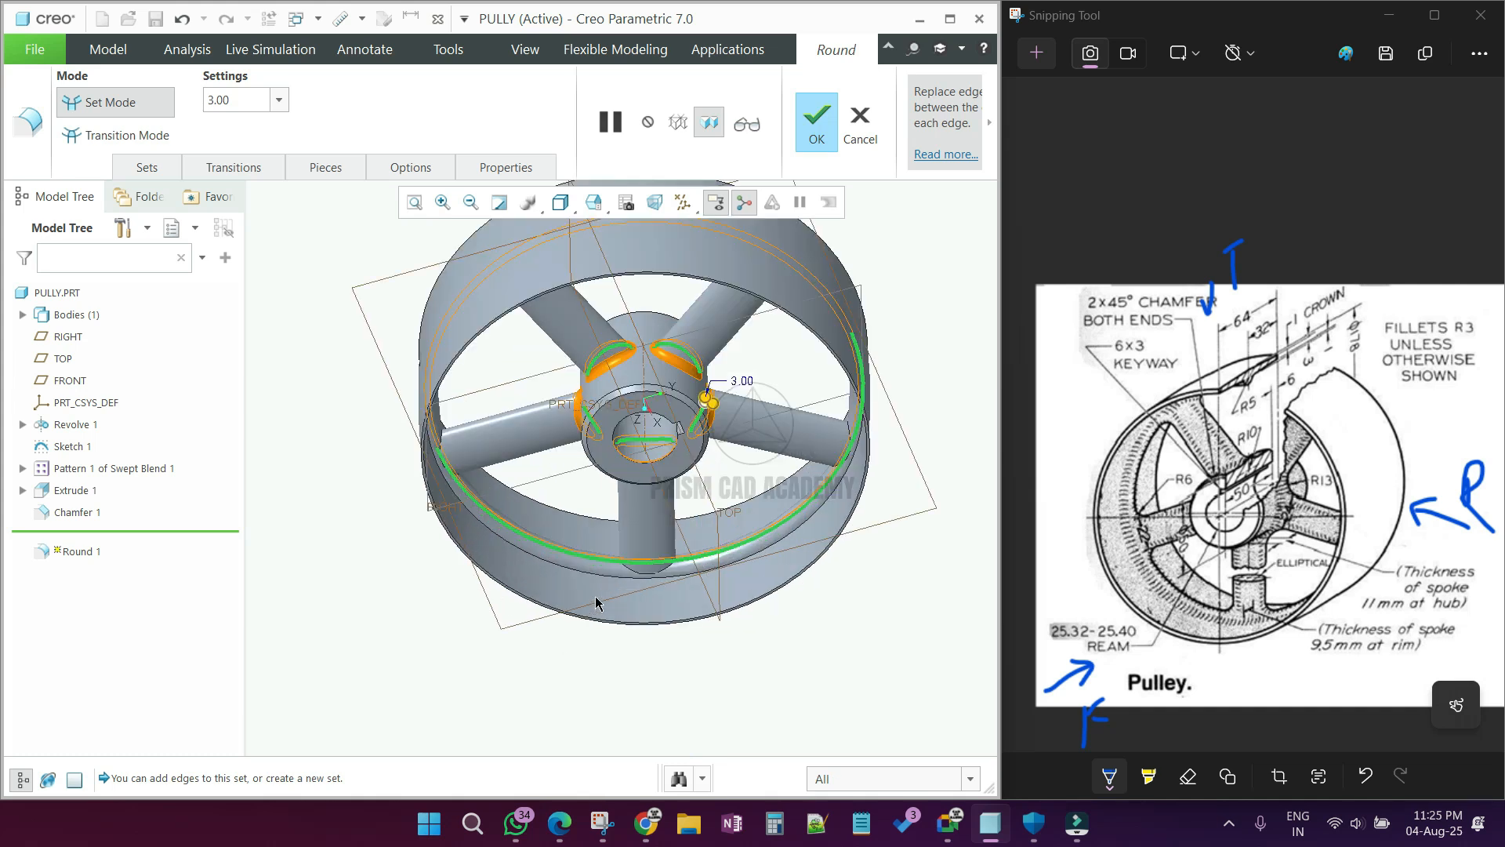
pyautogui.keyDown('ctrl'); pyautogui.click(598, 560); pyautogui.keyUp('ctrl')
pyautogui.scroll(-4, 651, 558)
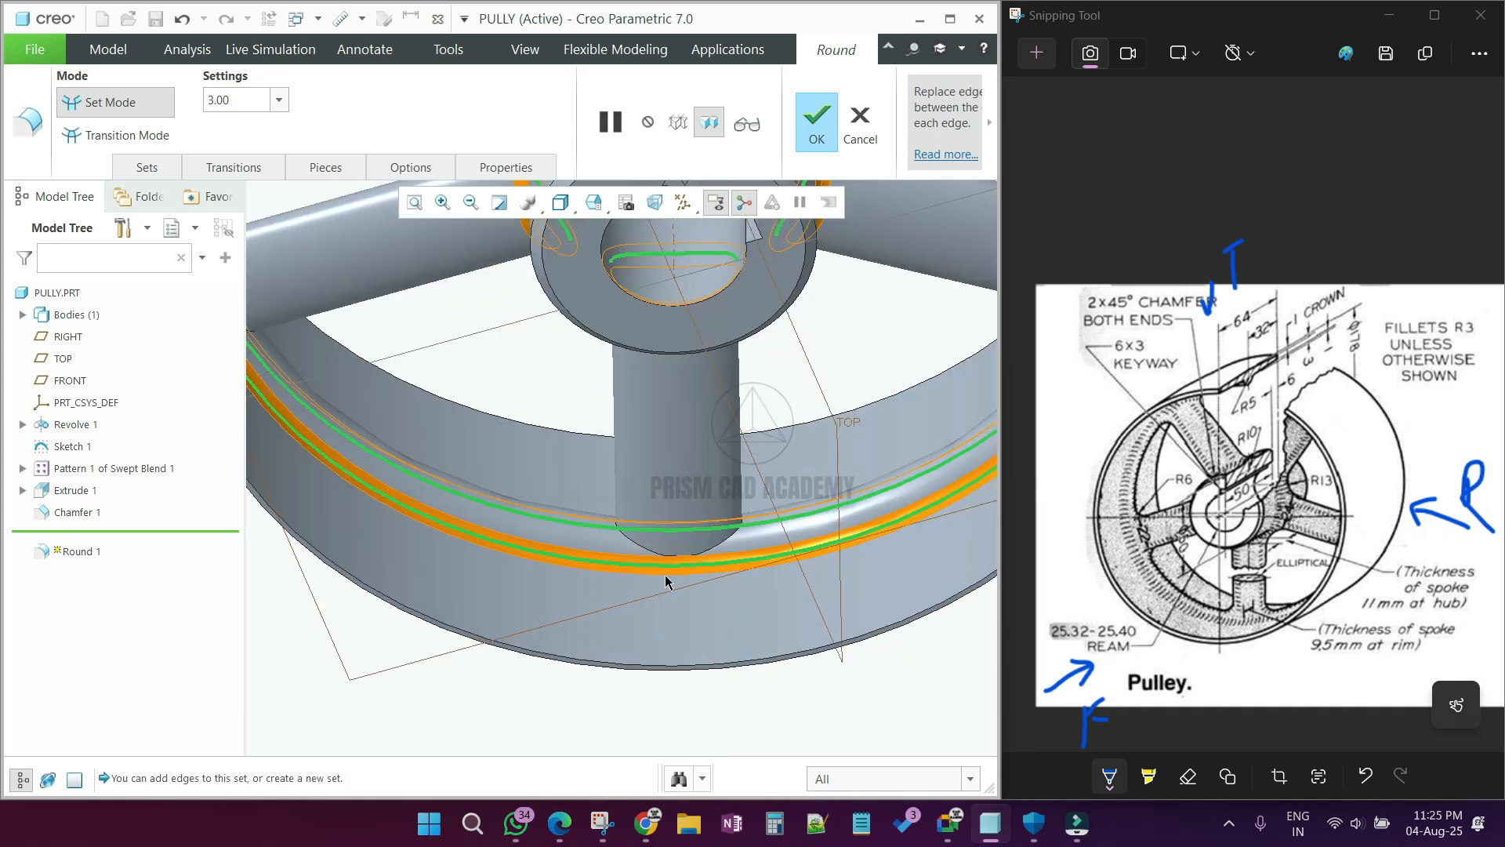
pyautogui.middleClick(615, 550)
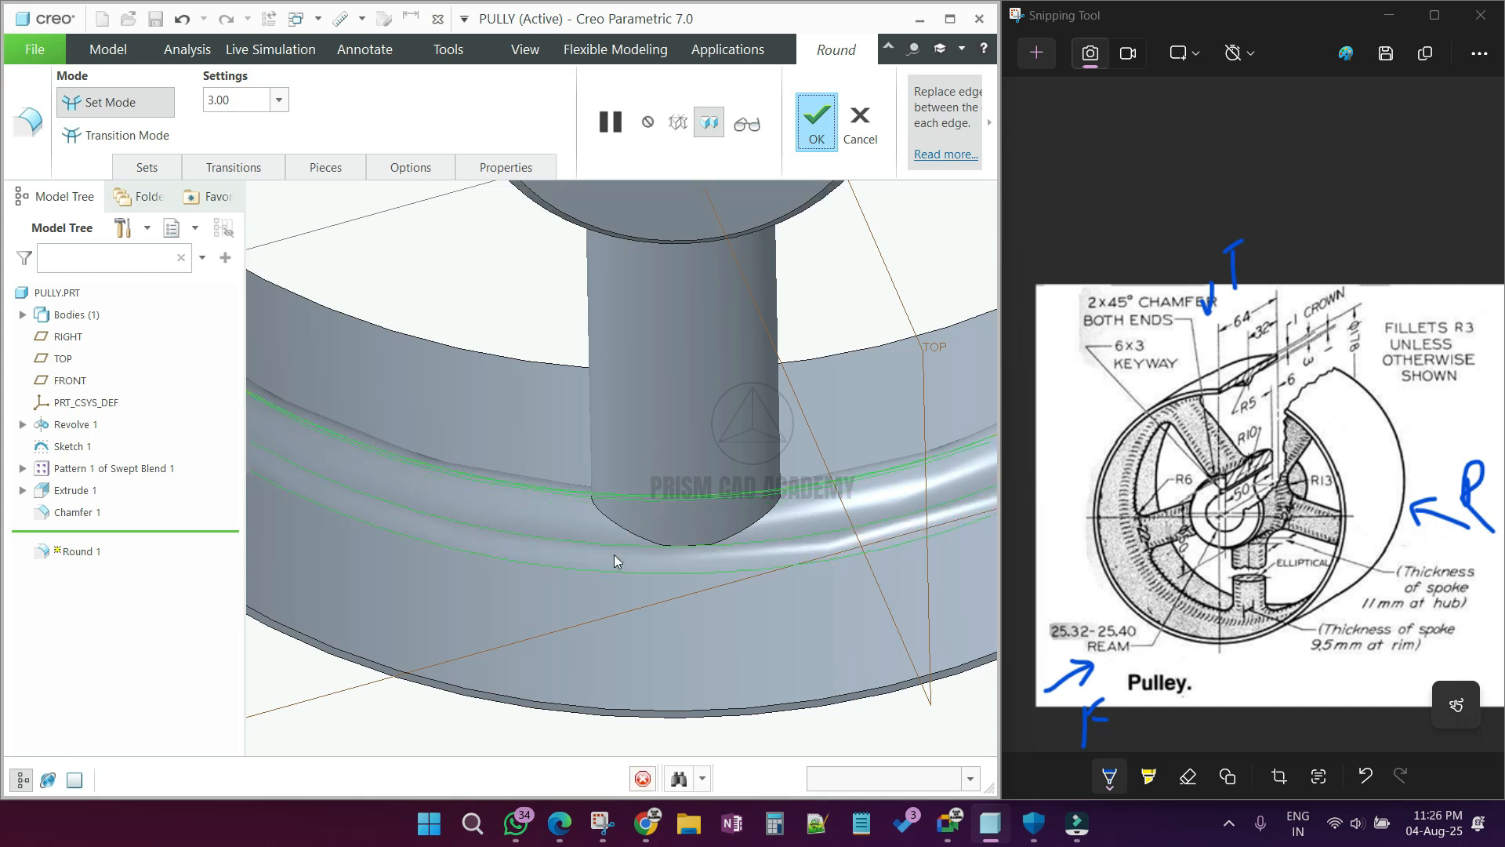
pyautogui.scroll(4, 614, 553)
pyautogui.click(734, 685)
# Step: Start another 3 mm round and select the edges where the first three spokes meet the rim
pyautogui.scroll(-5, 675, 580)
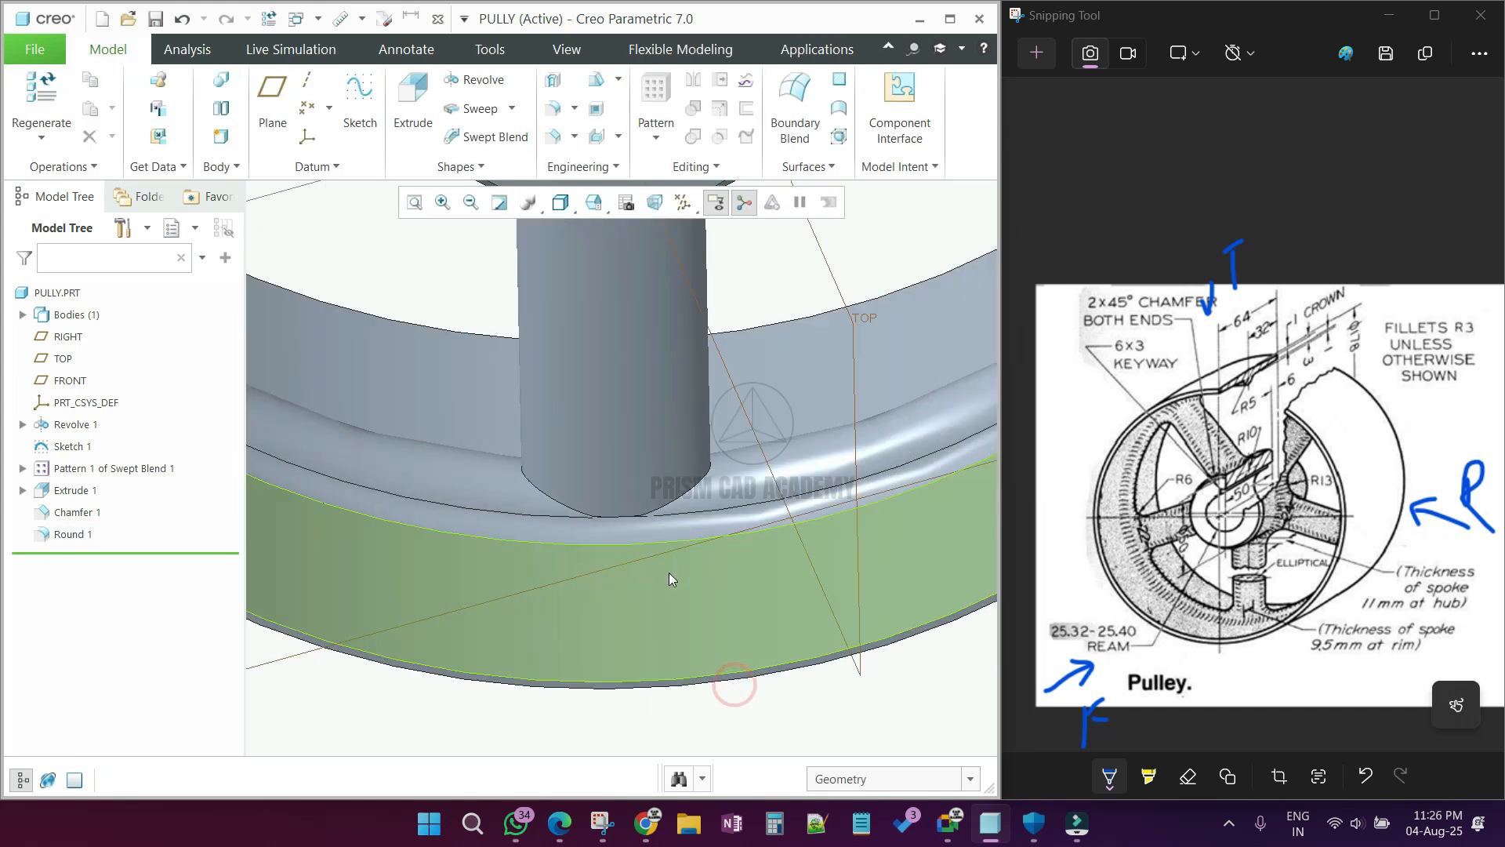
pyautogui.click(552, 108)
pyautogui.scroll(-2, 688, 507)
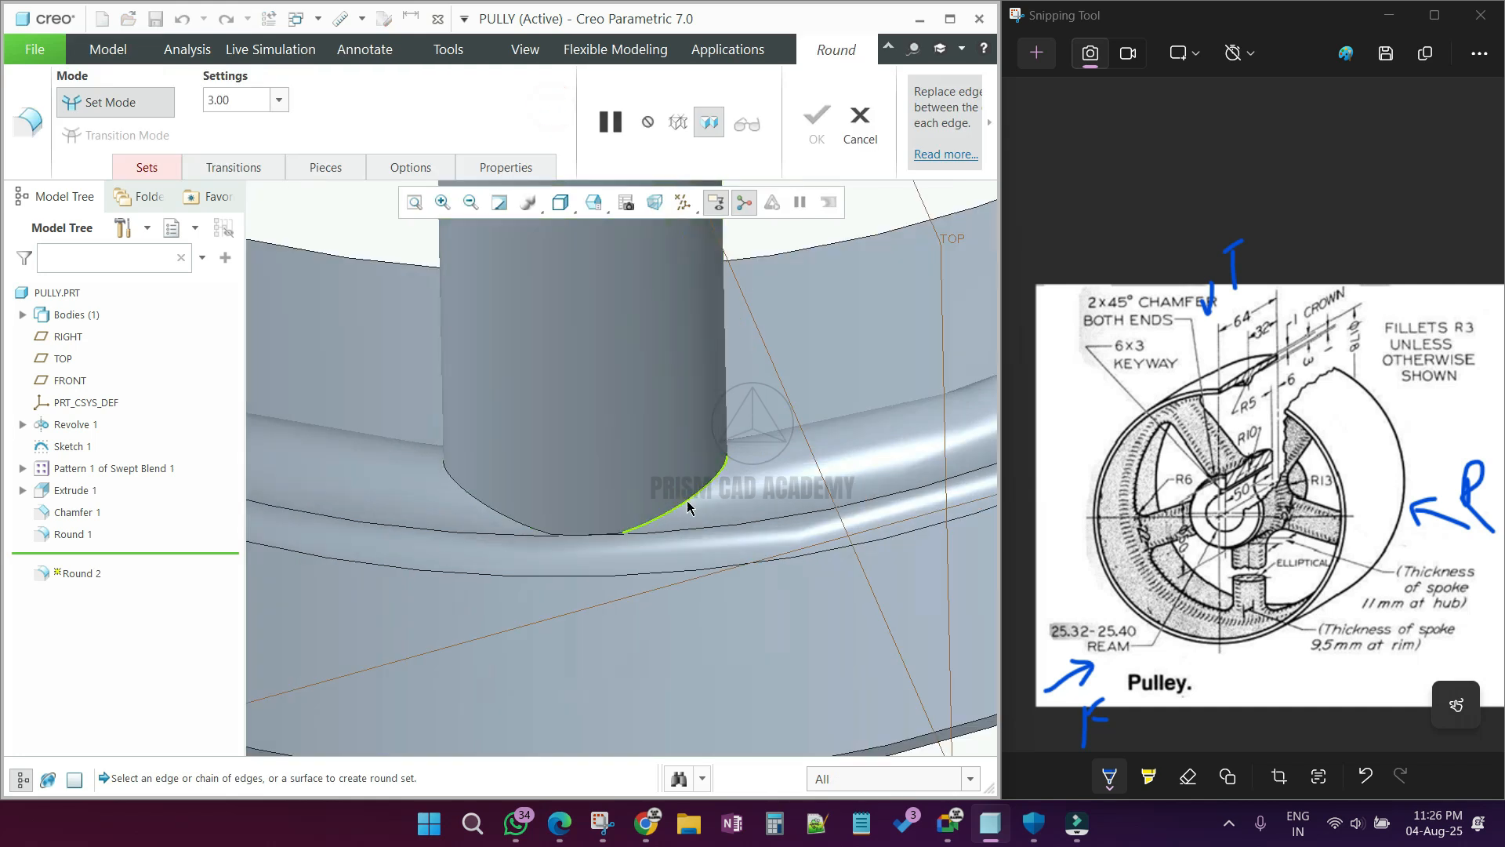
pyautogui.click(686, 500)
pyautogui.scroll(3, 686, 501)
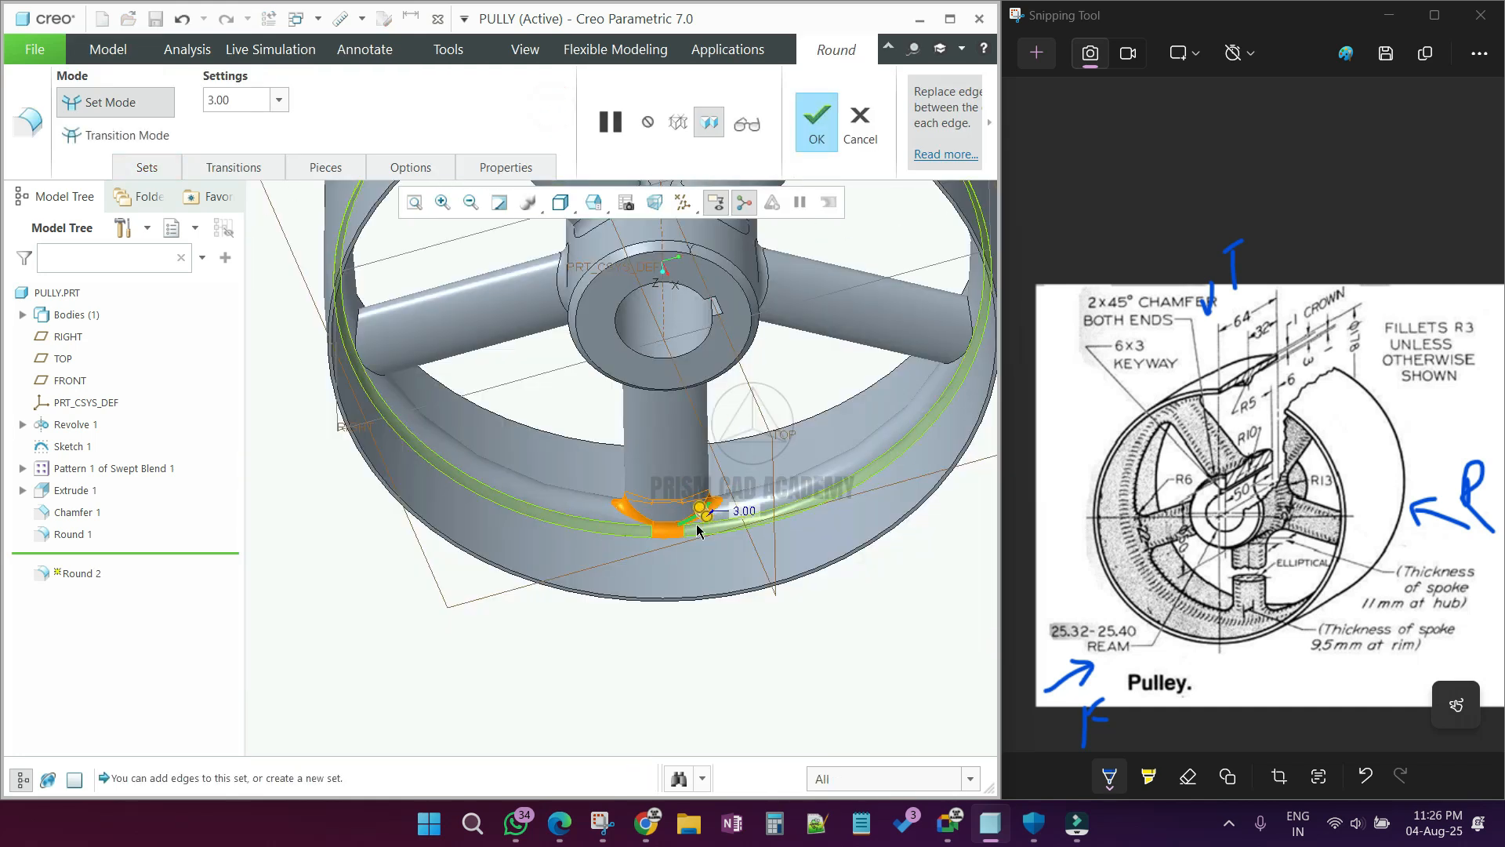
pyautogui.moveTo(686, 501); pyautogui.dragTo(636, 494, button='middle')
pyautogui.scroll(-2, 478, 437)
pyautogui.click(511, 470)
pyautogui.scroll(3, 509, 466)
pyautogui.moveTo(508, 462); pyautogui.dragTo(475, 359, button='middle')
pyautogui.scroll(-3, 474, 357)
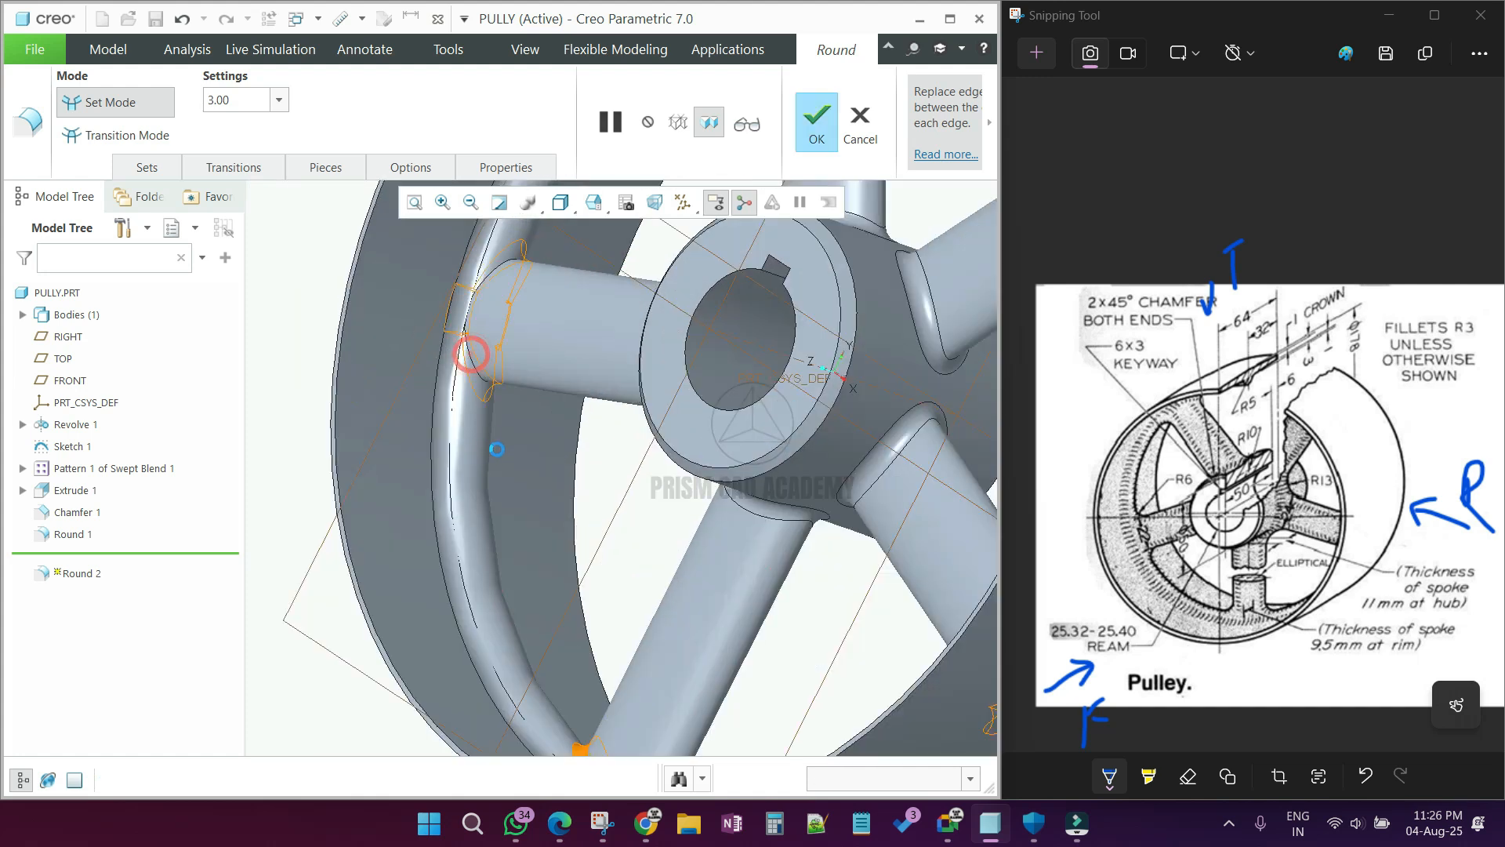
# Step: Add the rim-end edges of the remaining two spokes to the 3 mm round and complete it
pyautogui.scroll(3, 497, 449)
pyautogui.moveTo(496, 450); pyautogui.dragTo(538, 354, button='middle')
pyautogui.scroll(-1, 538, 355)
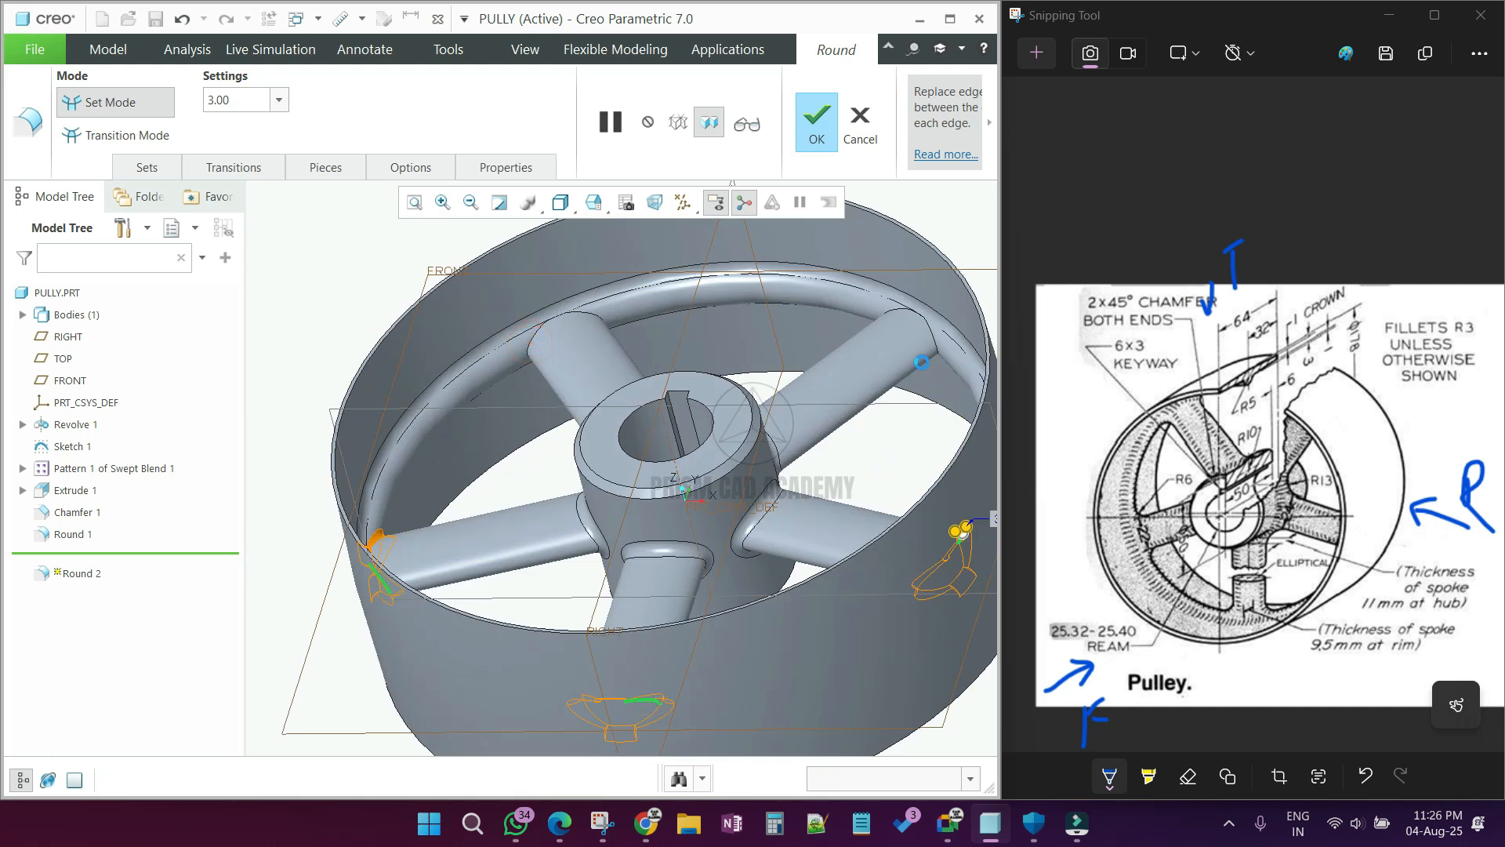
pyautogui.click(931, 338)
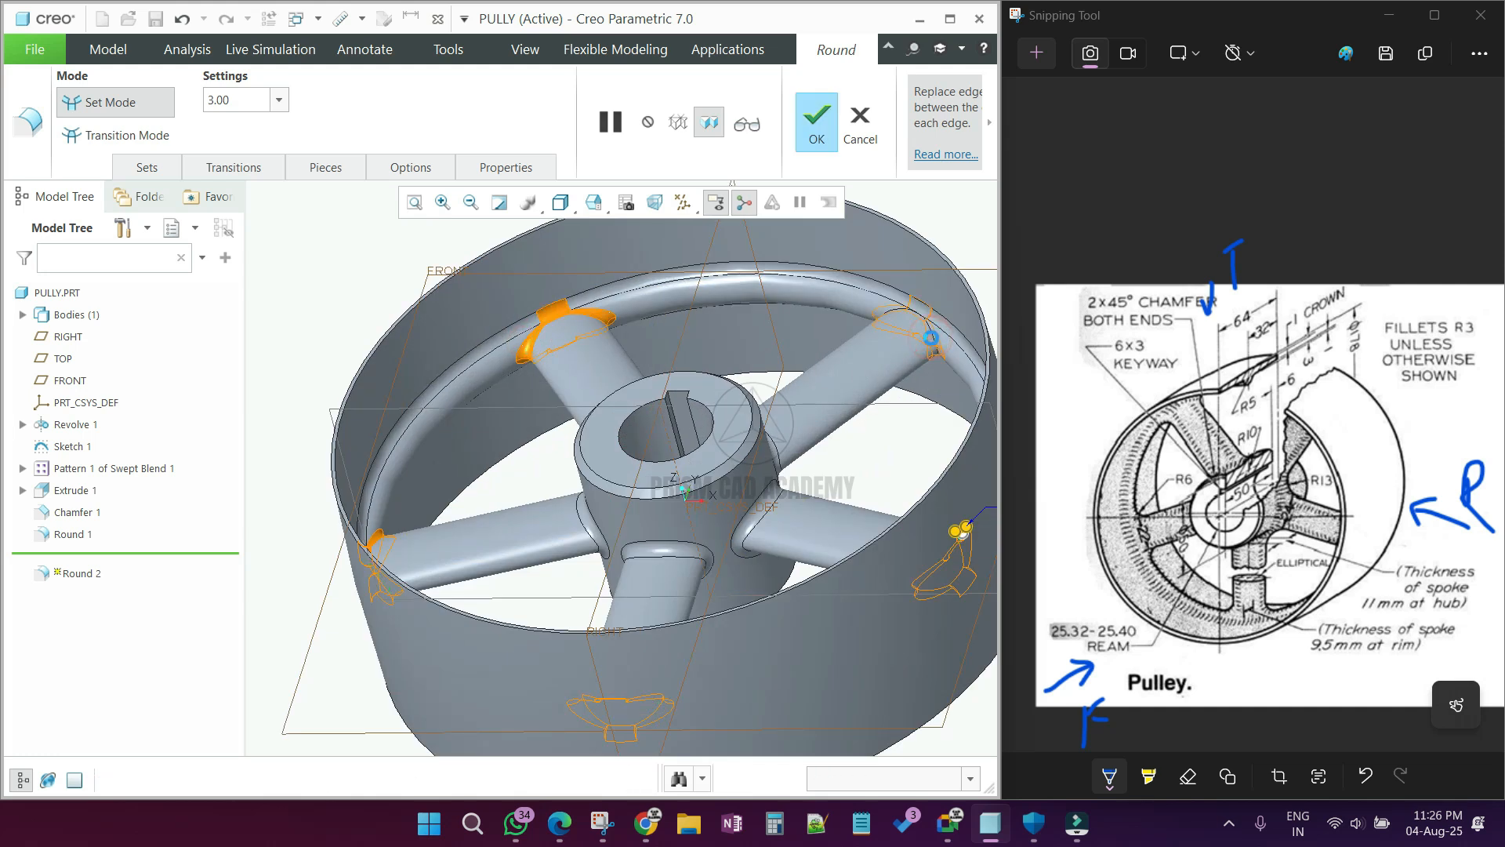
pyautogui.scroll(3, 694, 333)
pyautogui.moveTo(694, 333); pyautogui.dragTo(714, 439, button='middle')
pyautogui.click(870, 601)
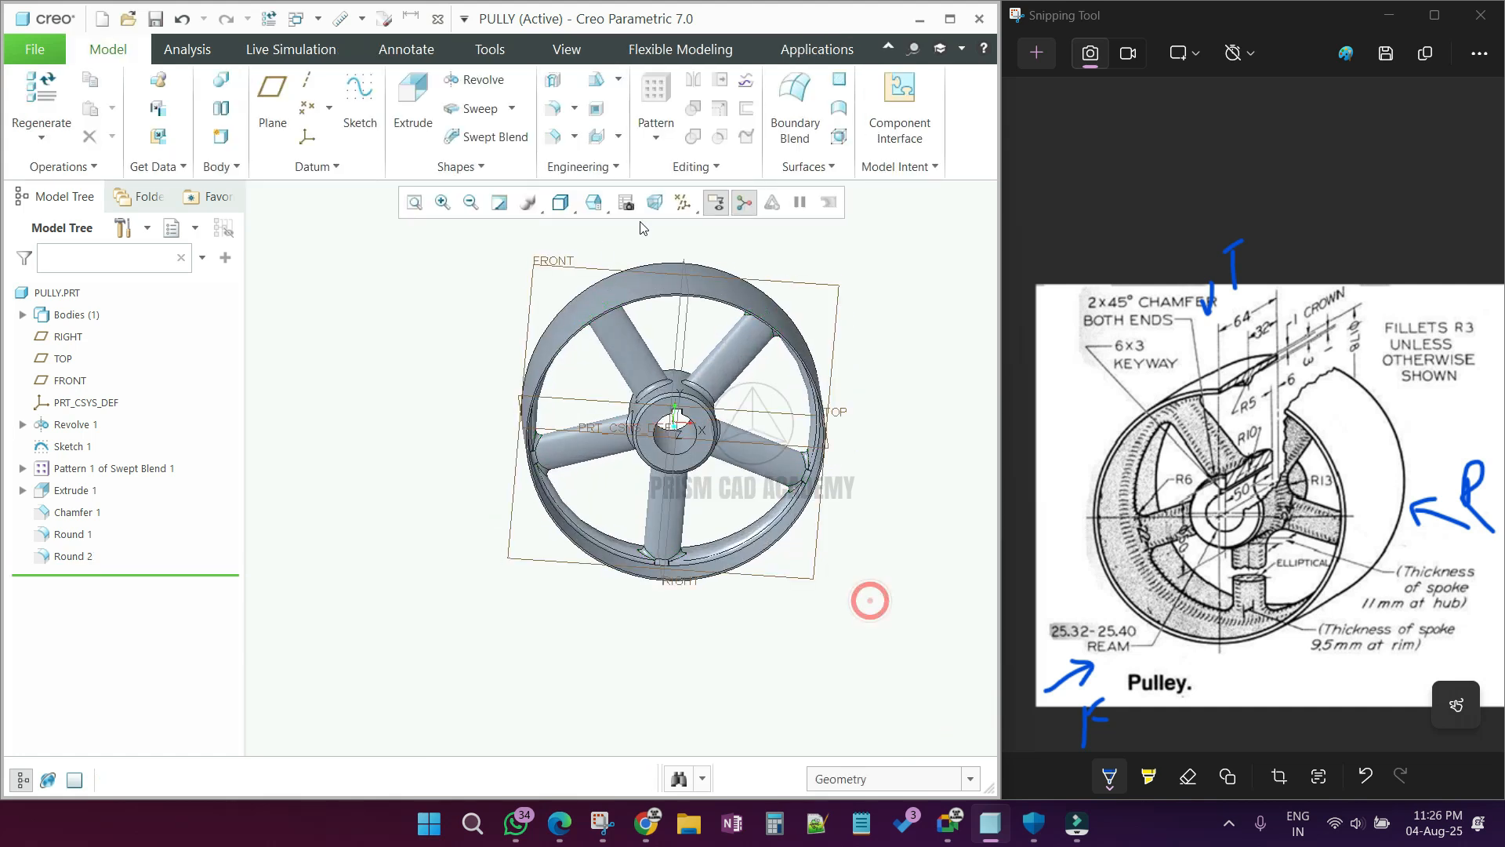
# Step: Hide the datum planes and display the pulley shaded without edges
pyautogui.click(681, 203)
pyautogui.click(874, 327)
pyautogui.scroll(-5, 654, 384)
pyautogui.moveTo(654, 384); pyautogui.dragTo(609, 349, button='middle')
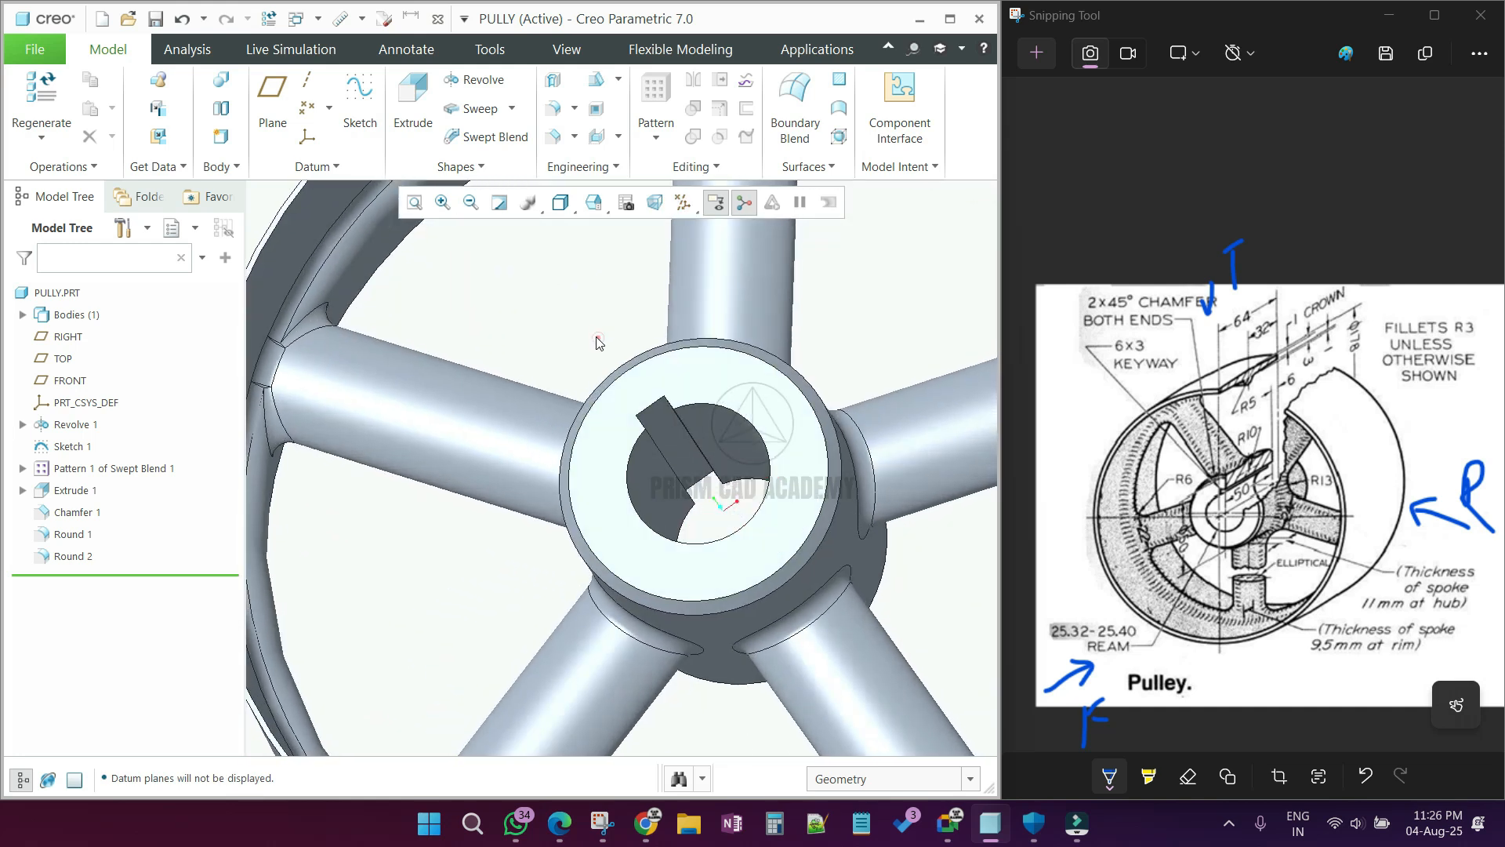
pyautogui.hotkey('ctrl', '3')
pyautogui.scroll(4, 597, 343)
pyautogui.moveTo(586, 430)
pyautogui.mouseDown(button='middle')
pyautogui.moveTo(552, 420)
pyautogui.moveTo(576, 439)
pyautogui.moveTo(535, 444)
pyautogui.moveTo(530, 472)
pyautogui.moveTo(561, 455)
pyautogui.mouseUp(button='middle')
pyautogui.scroll(4, 508, 502)
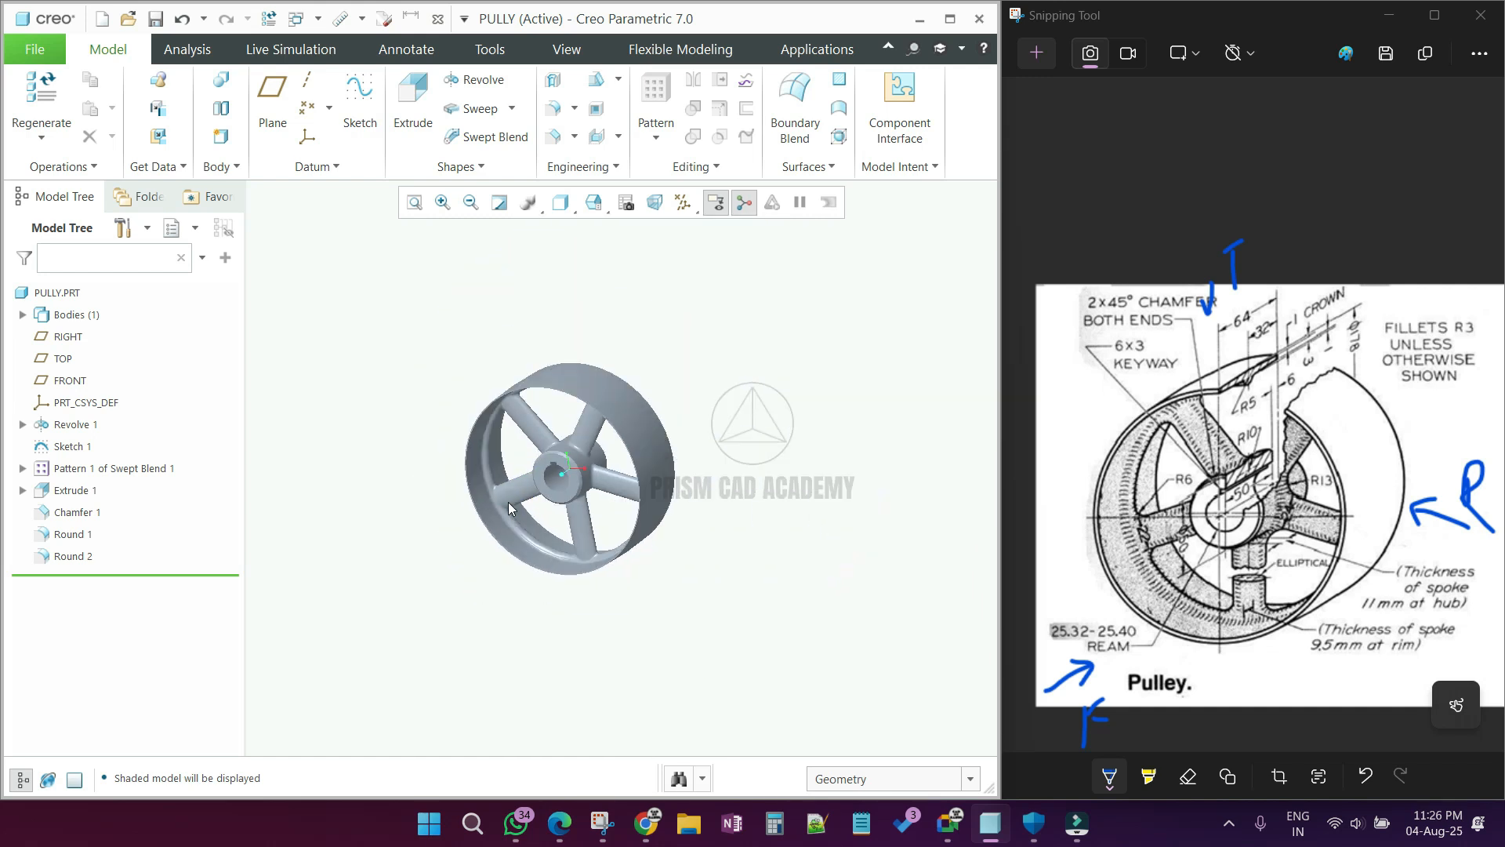
pyautogui.scroll(-2, 542, 431)
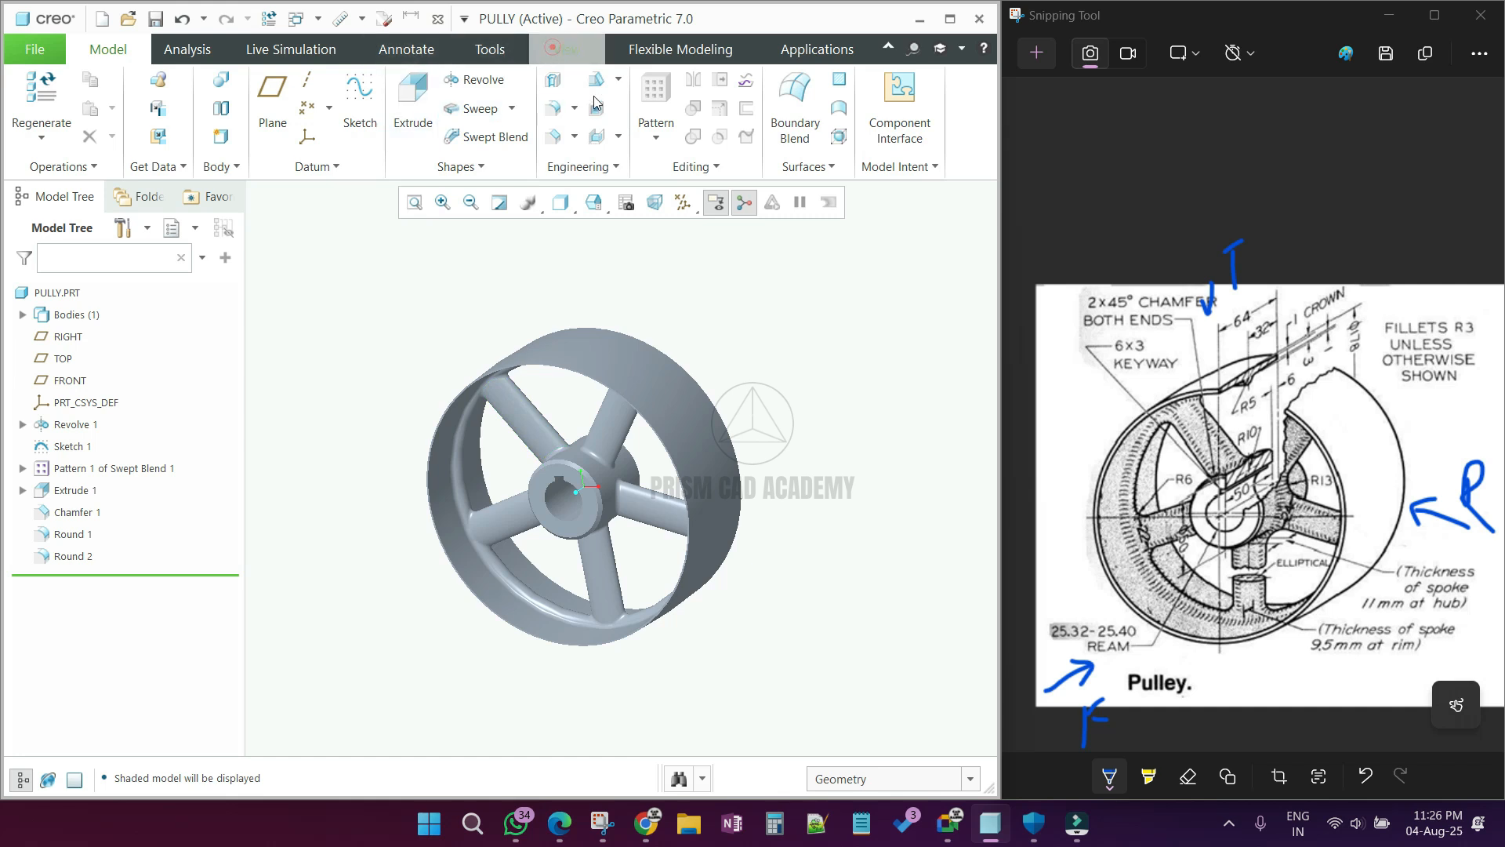
# Step: Start an offset cross-section sketched on the hub's front face, with the sketch plane viewed straight on
pyautogui.click(564, 49)
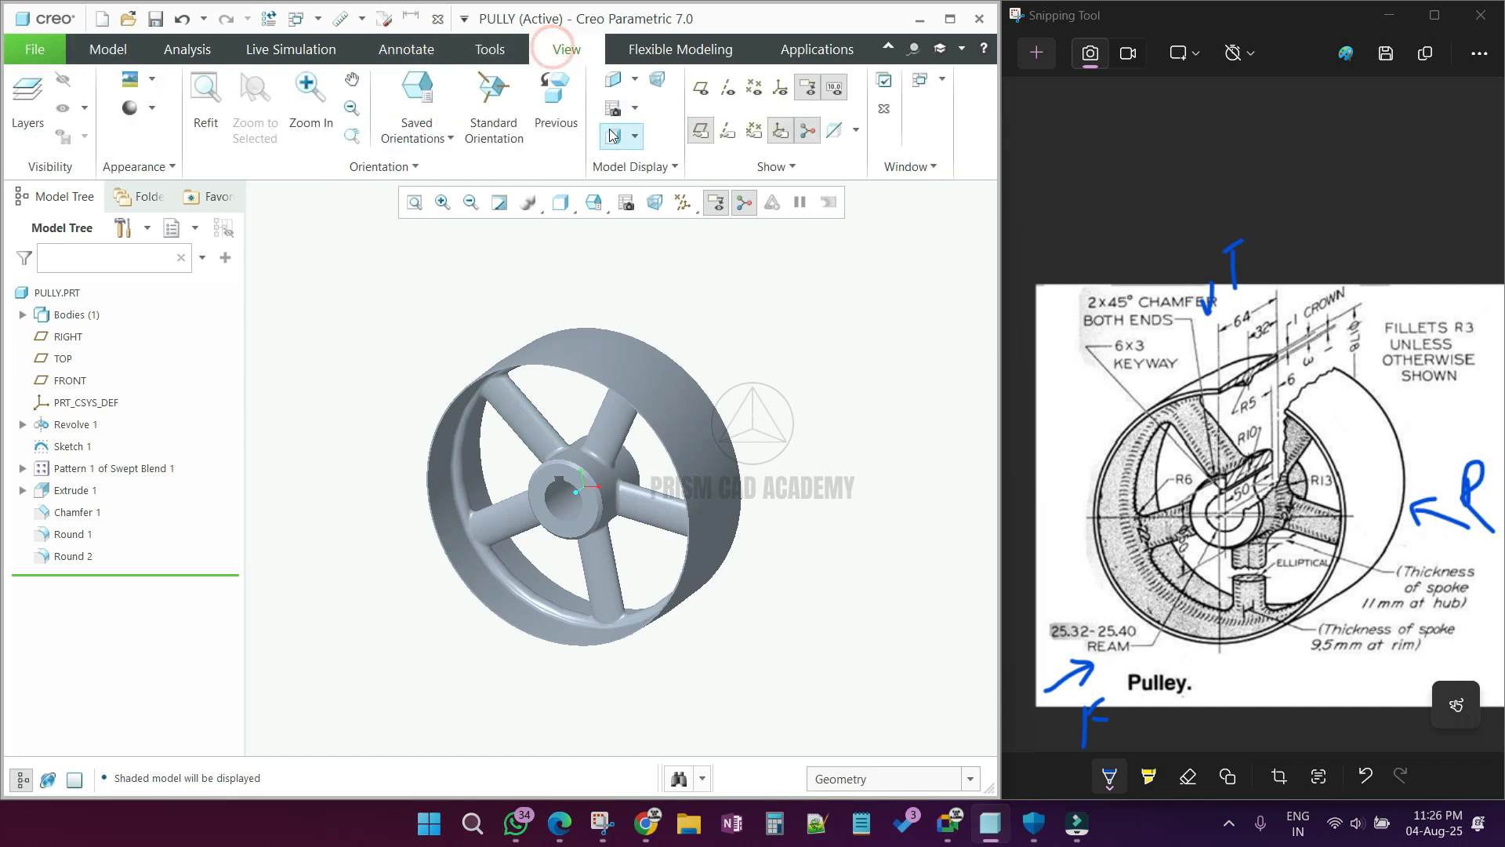
pyautogui.click(635, 81)
pyautogui.click(671, 198)
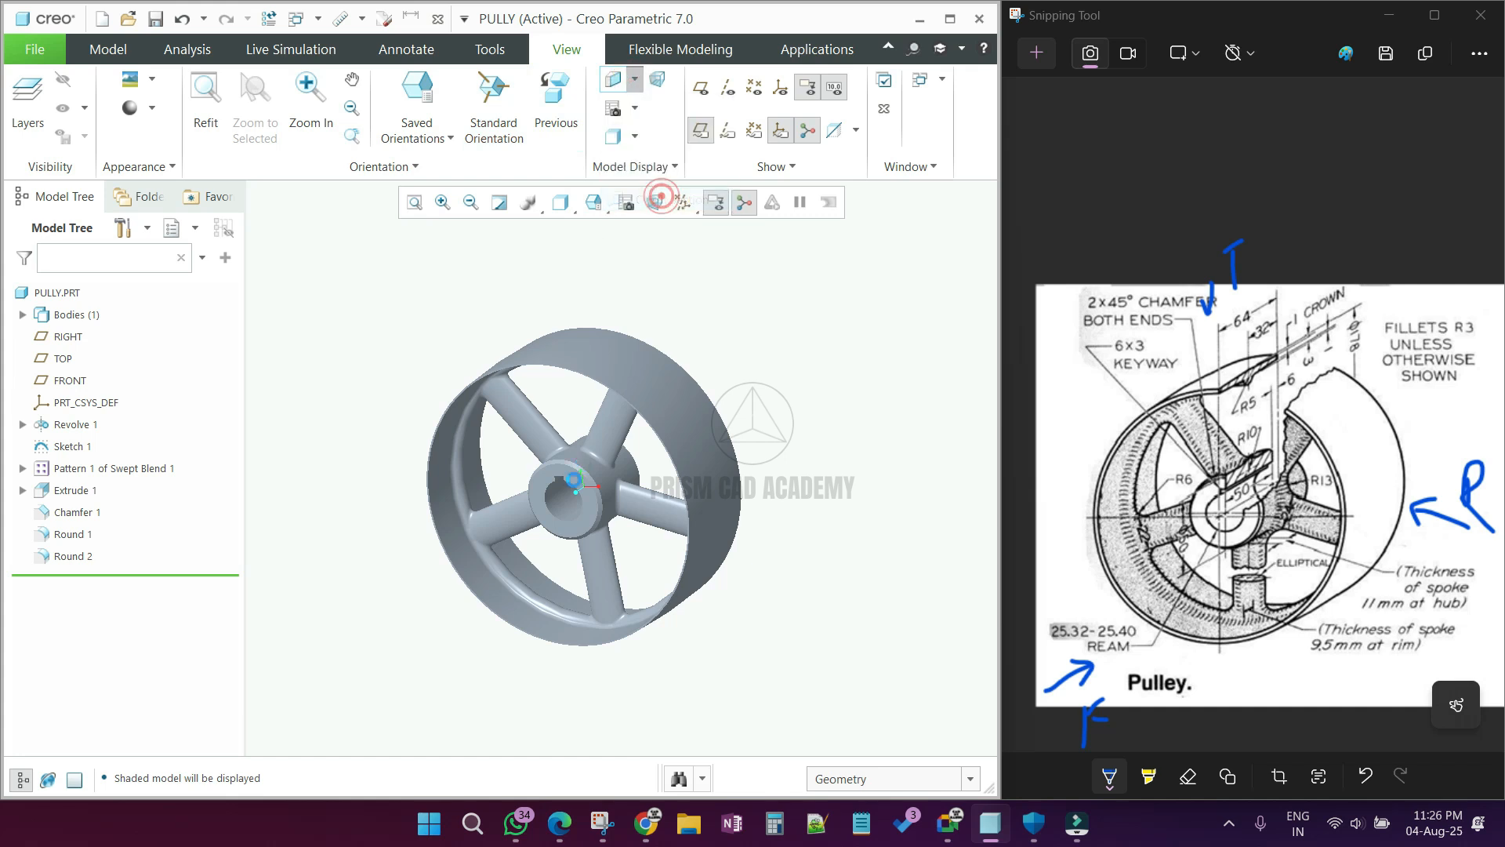
pyautogui.click(582, 487)
pyautogui.click(670, 202)
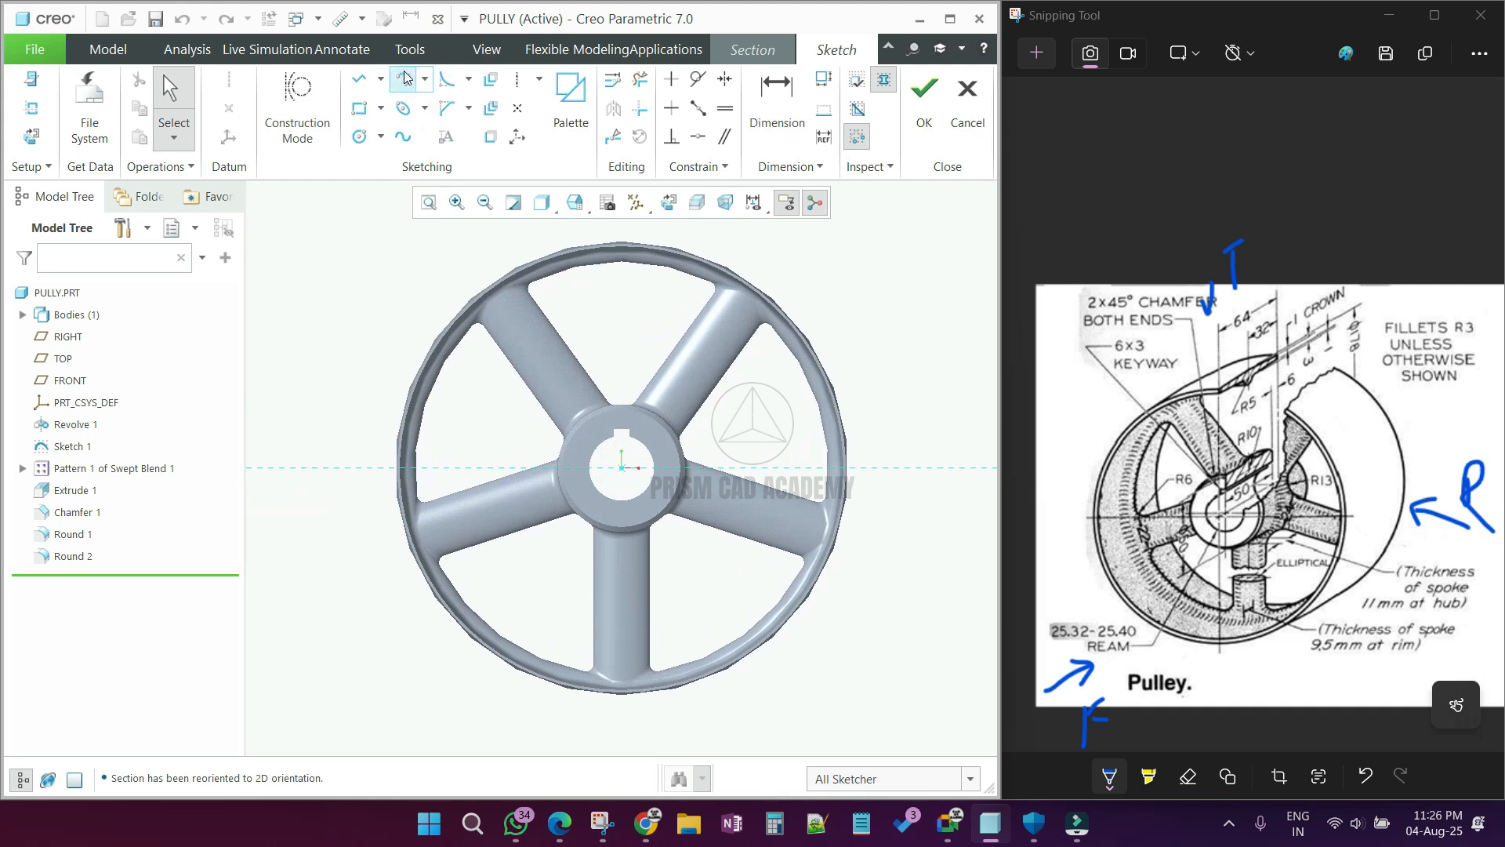
# Step: Sketch an L-shaped section path from the bore center, about 97 mm vertically up and 110 mm horizontally to the right, and finish the sketch
pyautogui.click(363, 81)
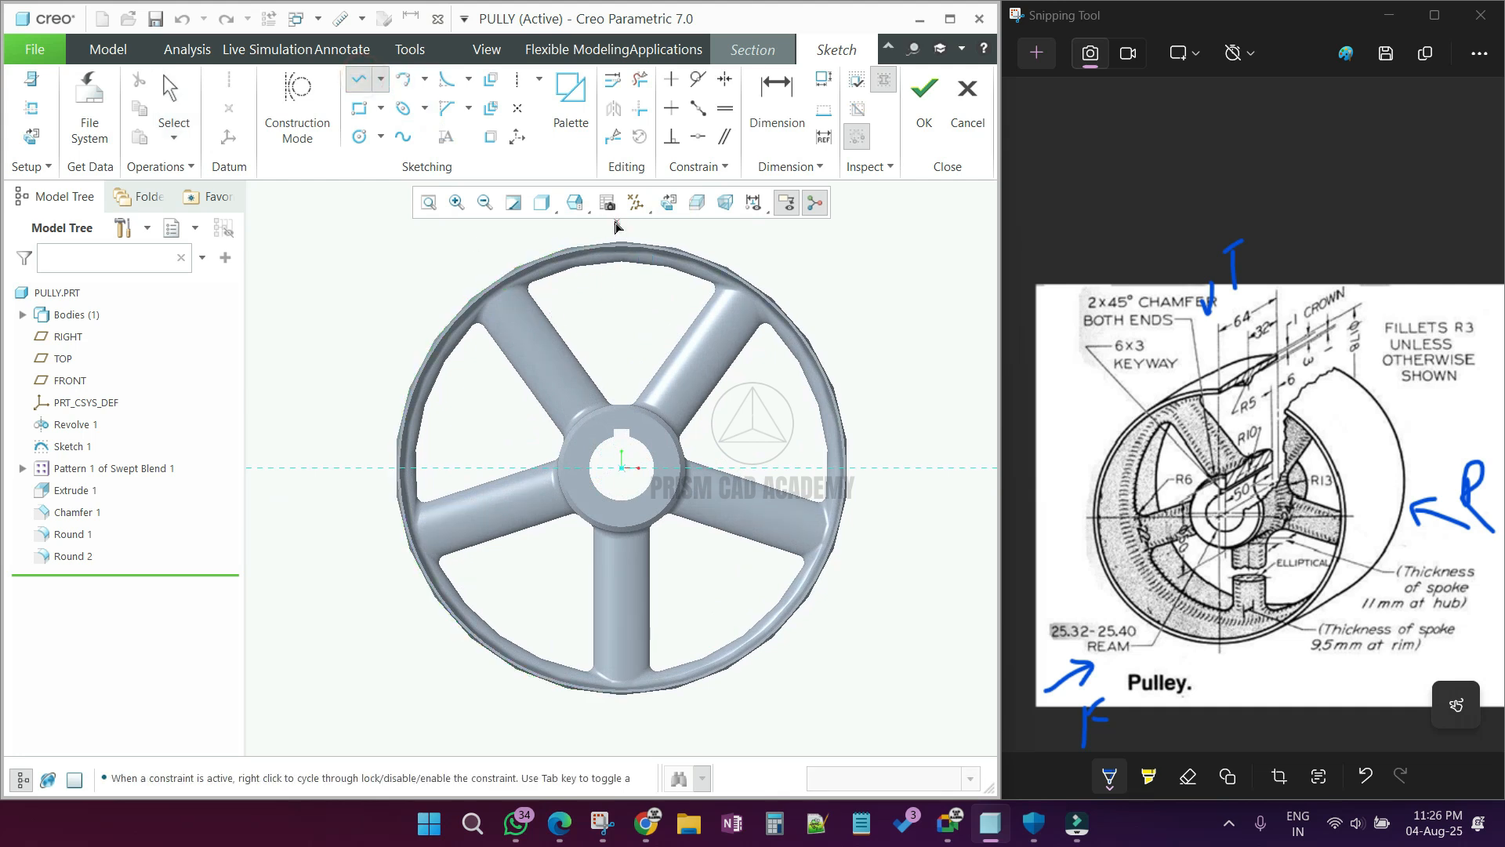
pyautogui.click(620, 469)
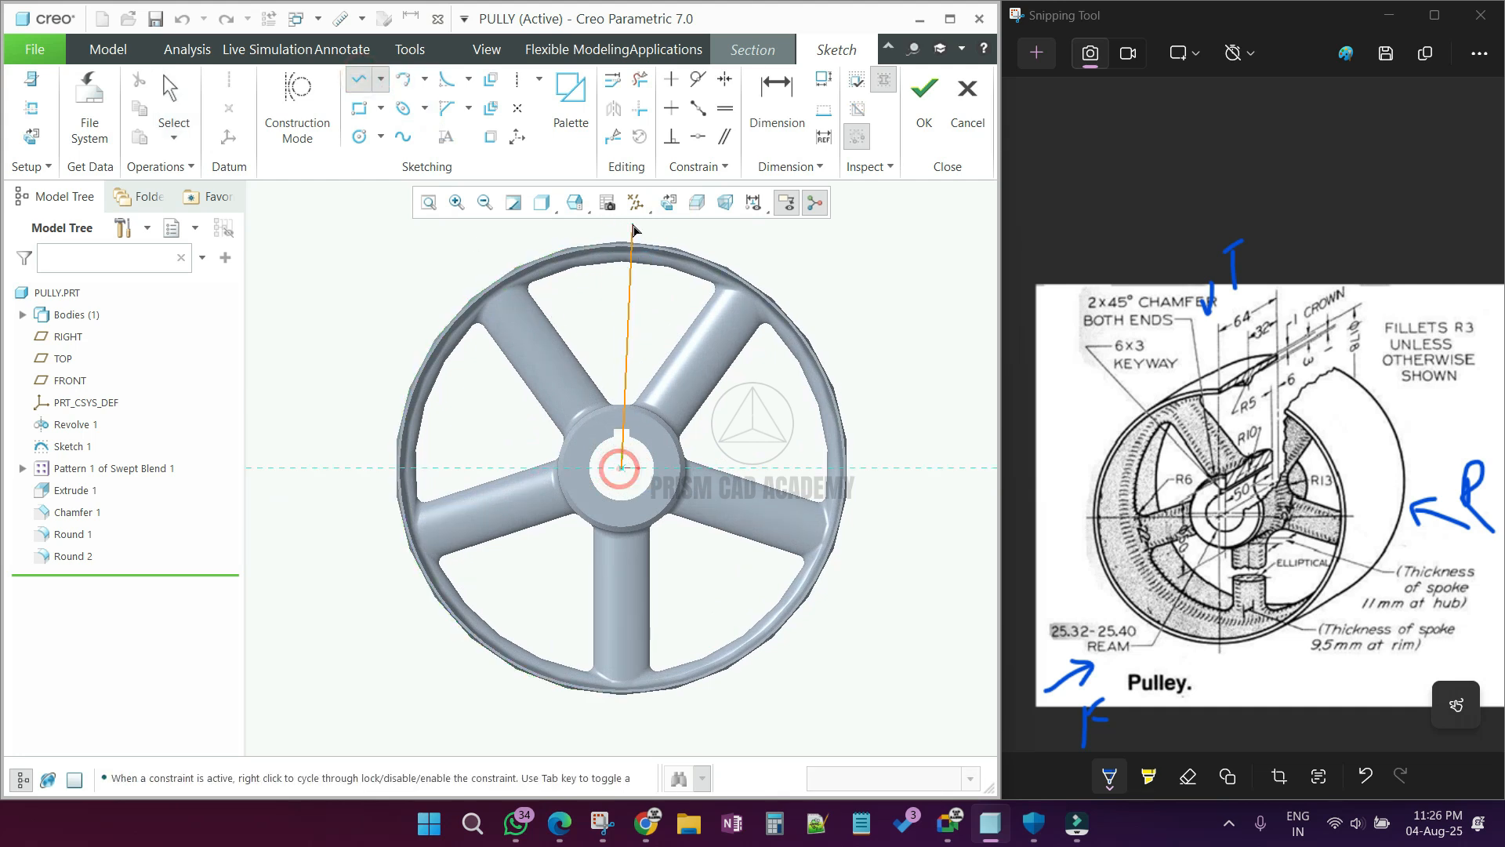
pyautogui.click(620, 221)
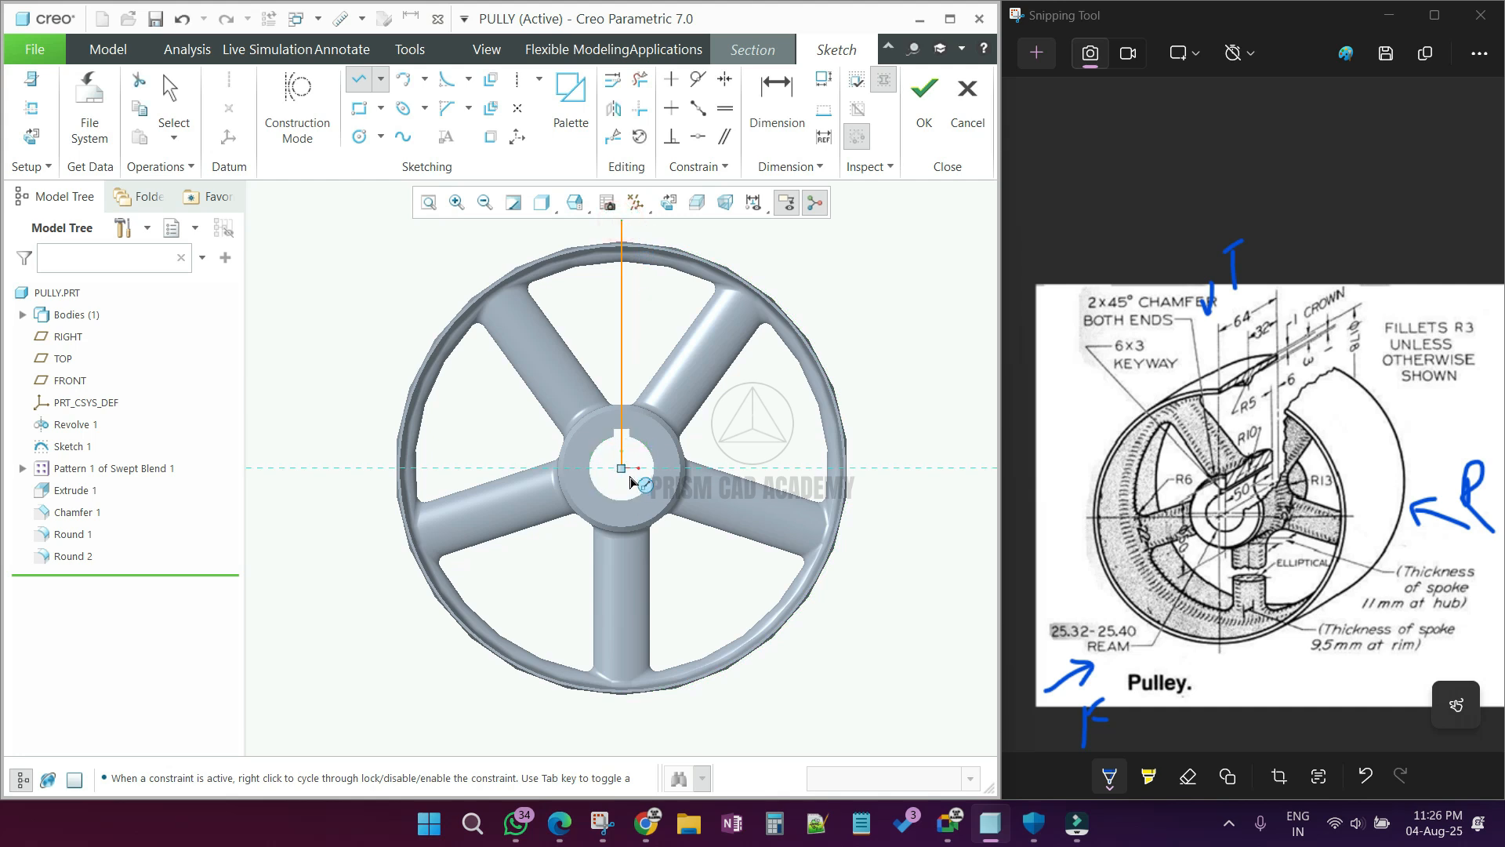
pyautogui.click(902, 468)
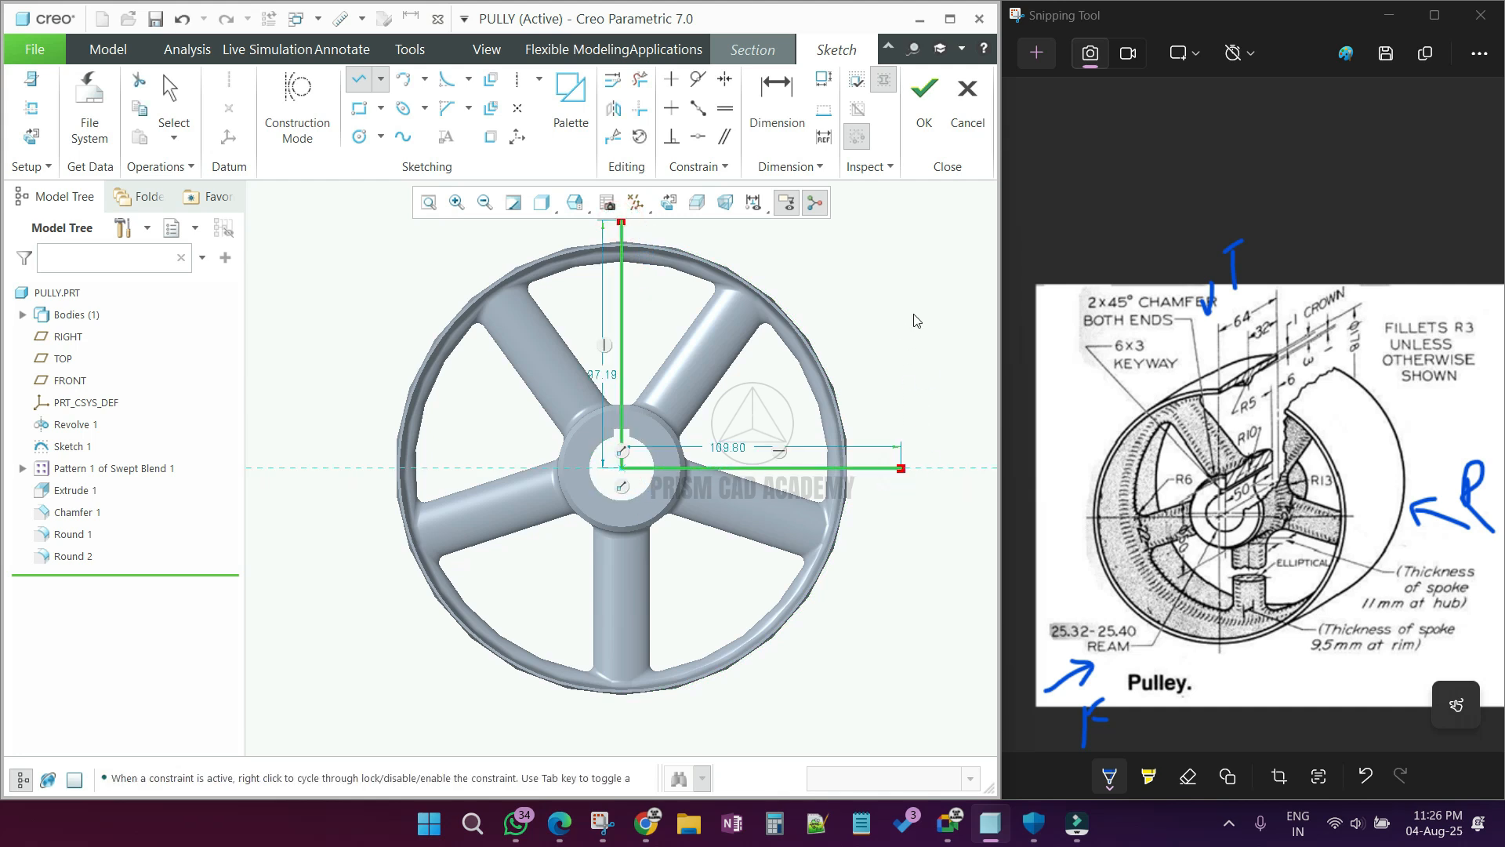
pyautogui.middleClick(902, 468)
pyautogui.click(924, 102)
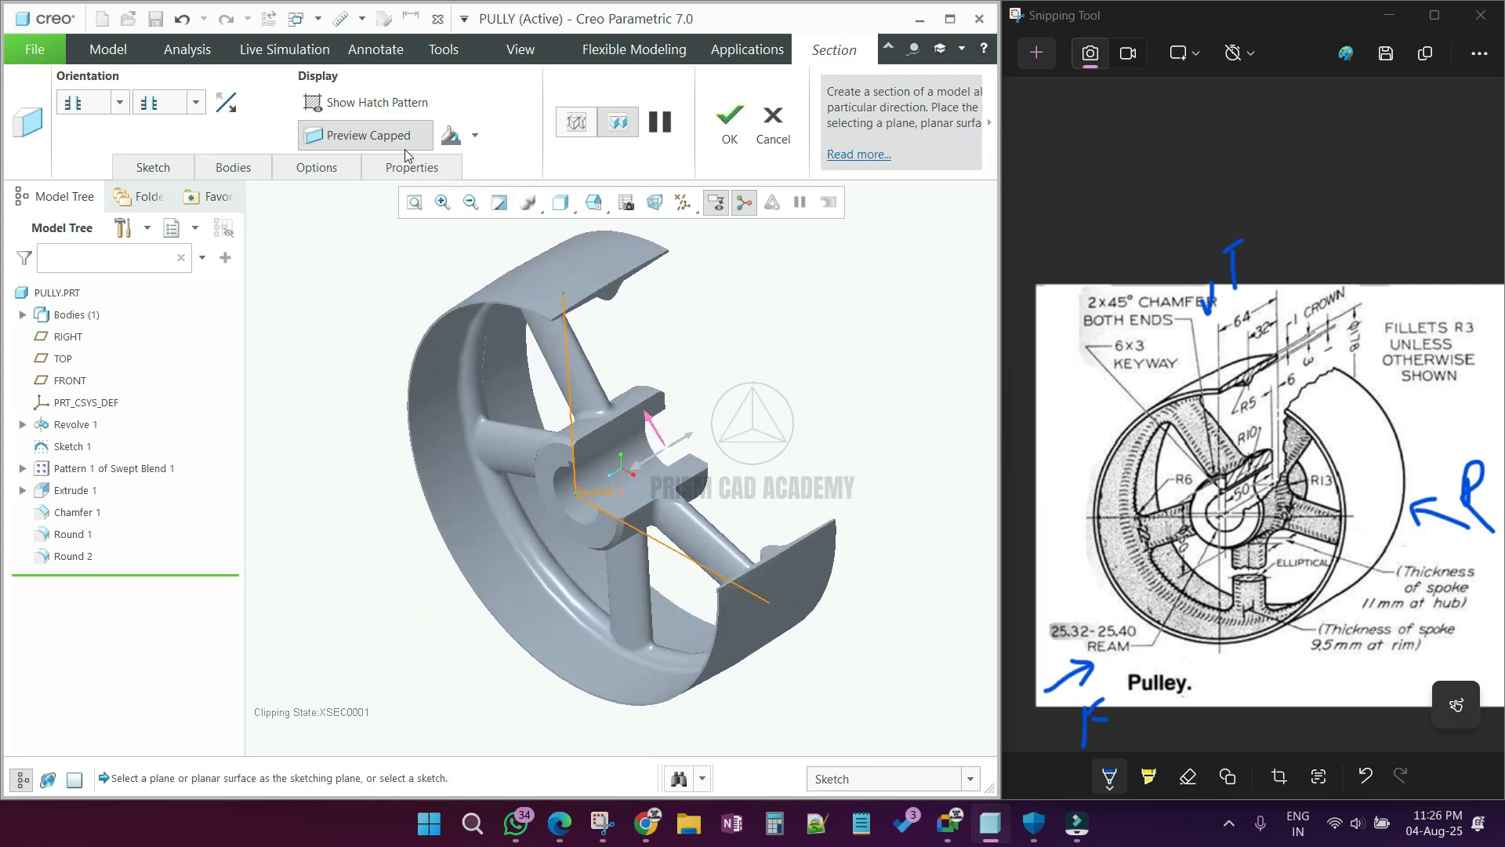
# Step: Color the capped section faces yellow and accept the cross-section
pyautogui.click(474, 136)
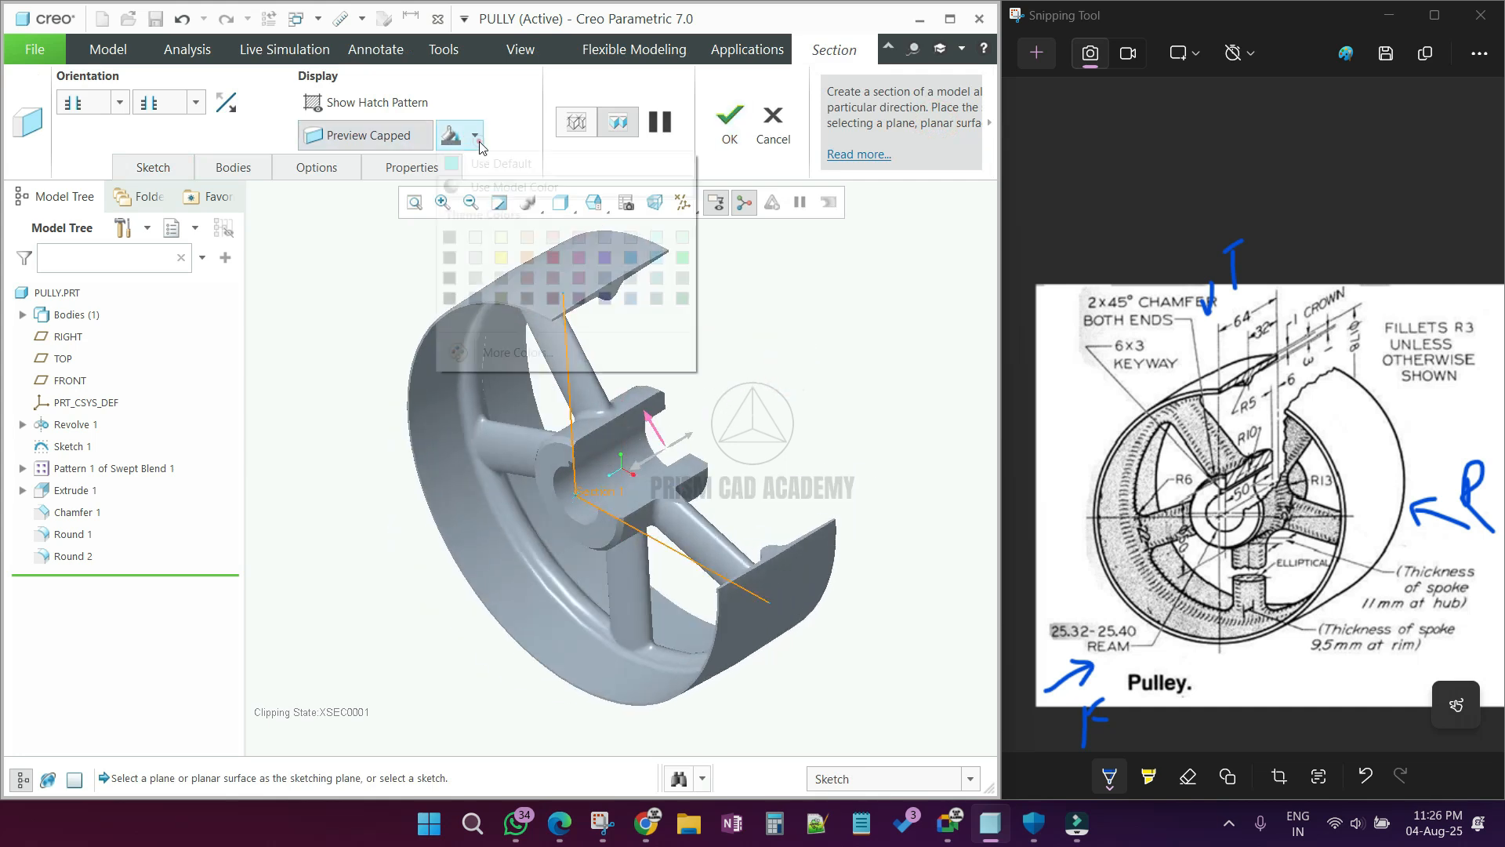
pyautogui.click(501, 258)
pyautogui.middleClick(773, 385)
pyautogui.moveTo(773, 384); pyautogui.dragTo(774, 367, button='middle')
pyautogui.scroll(-5, 627, 444)
pyautogui.scroll(4, 714, 475)
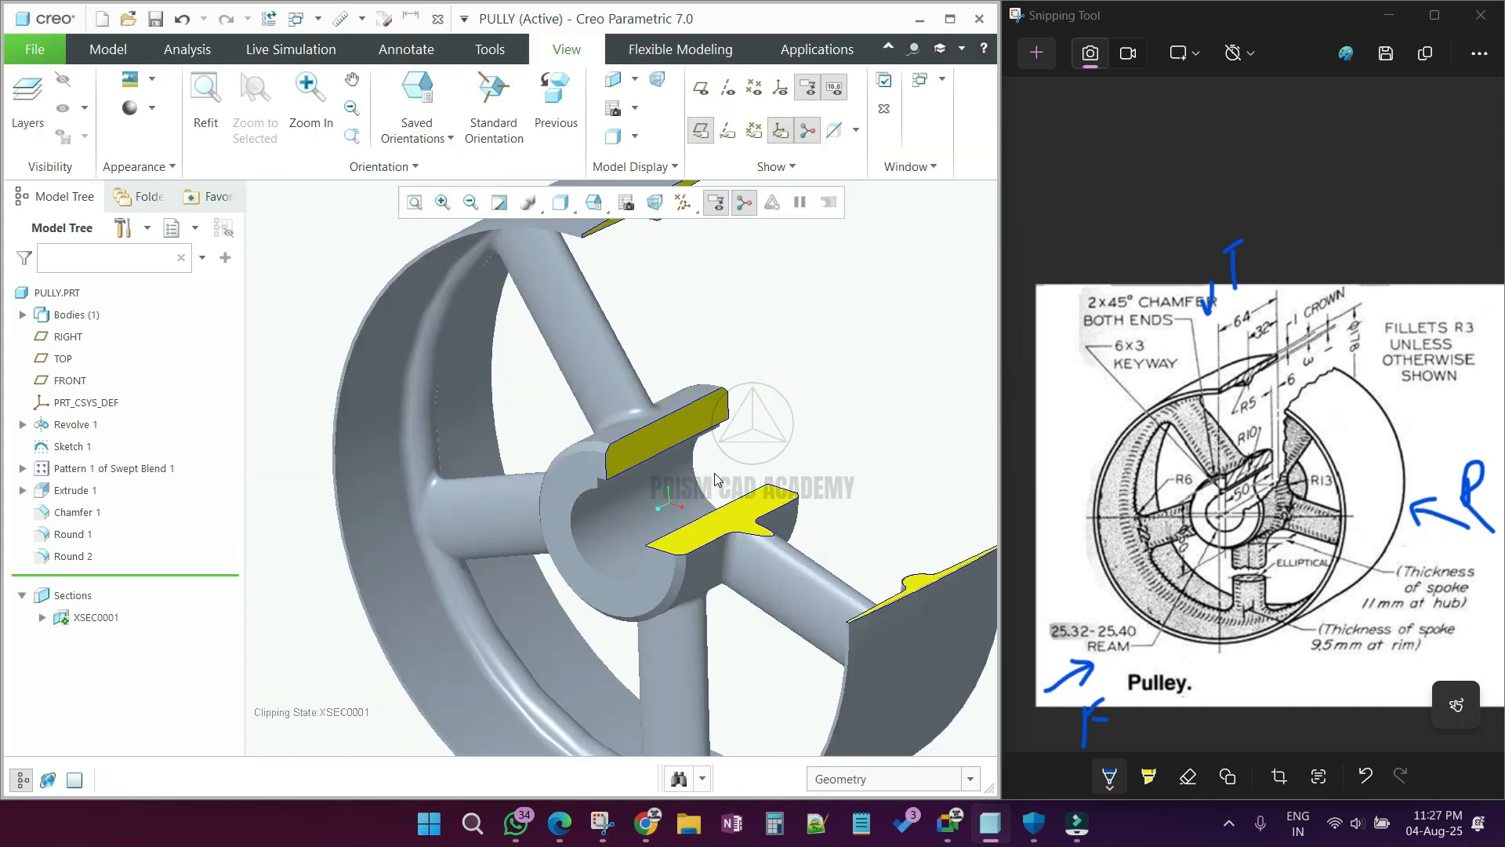
pyautogui.scroll(3, 593, 472)
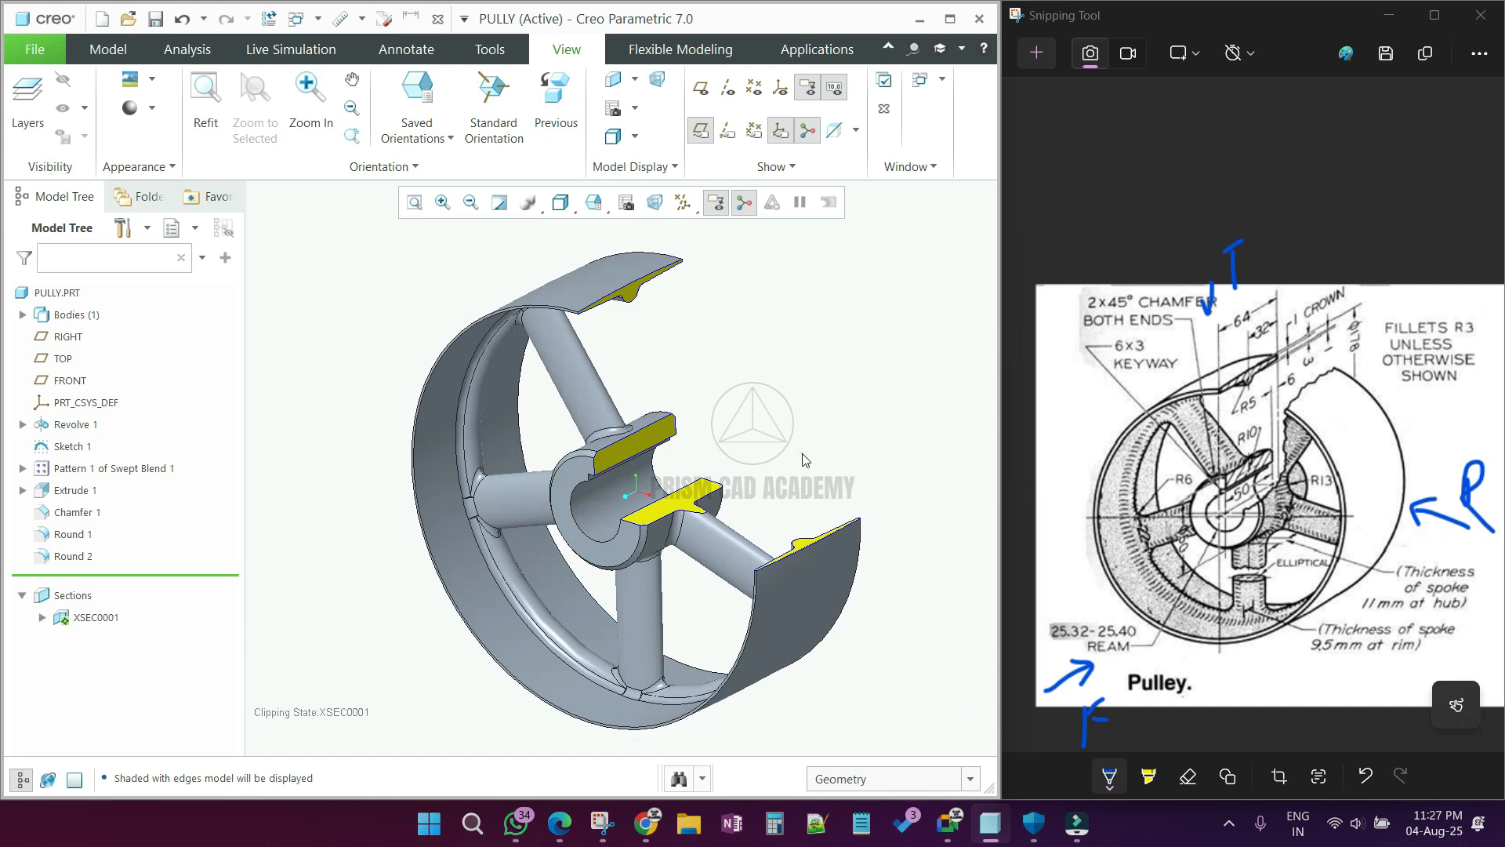